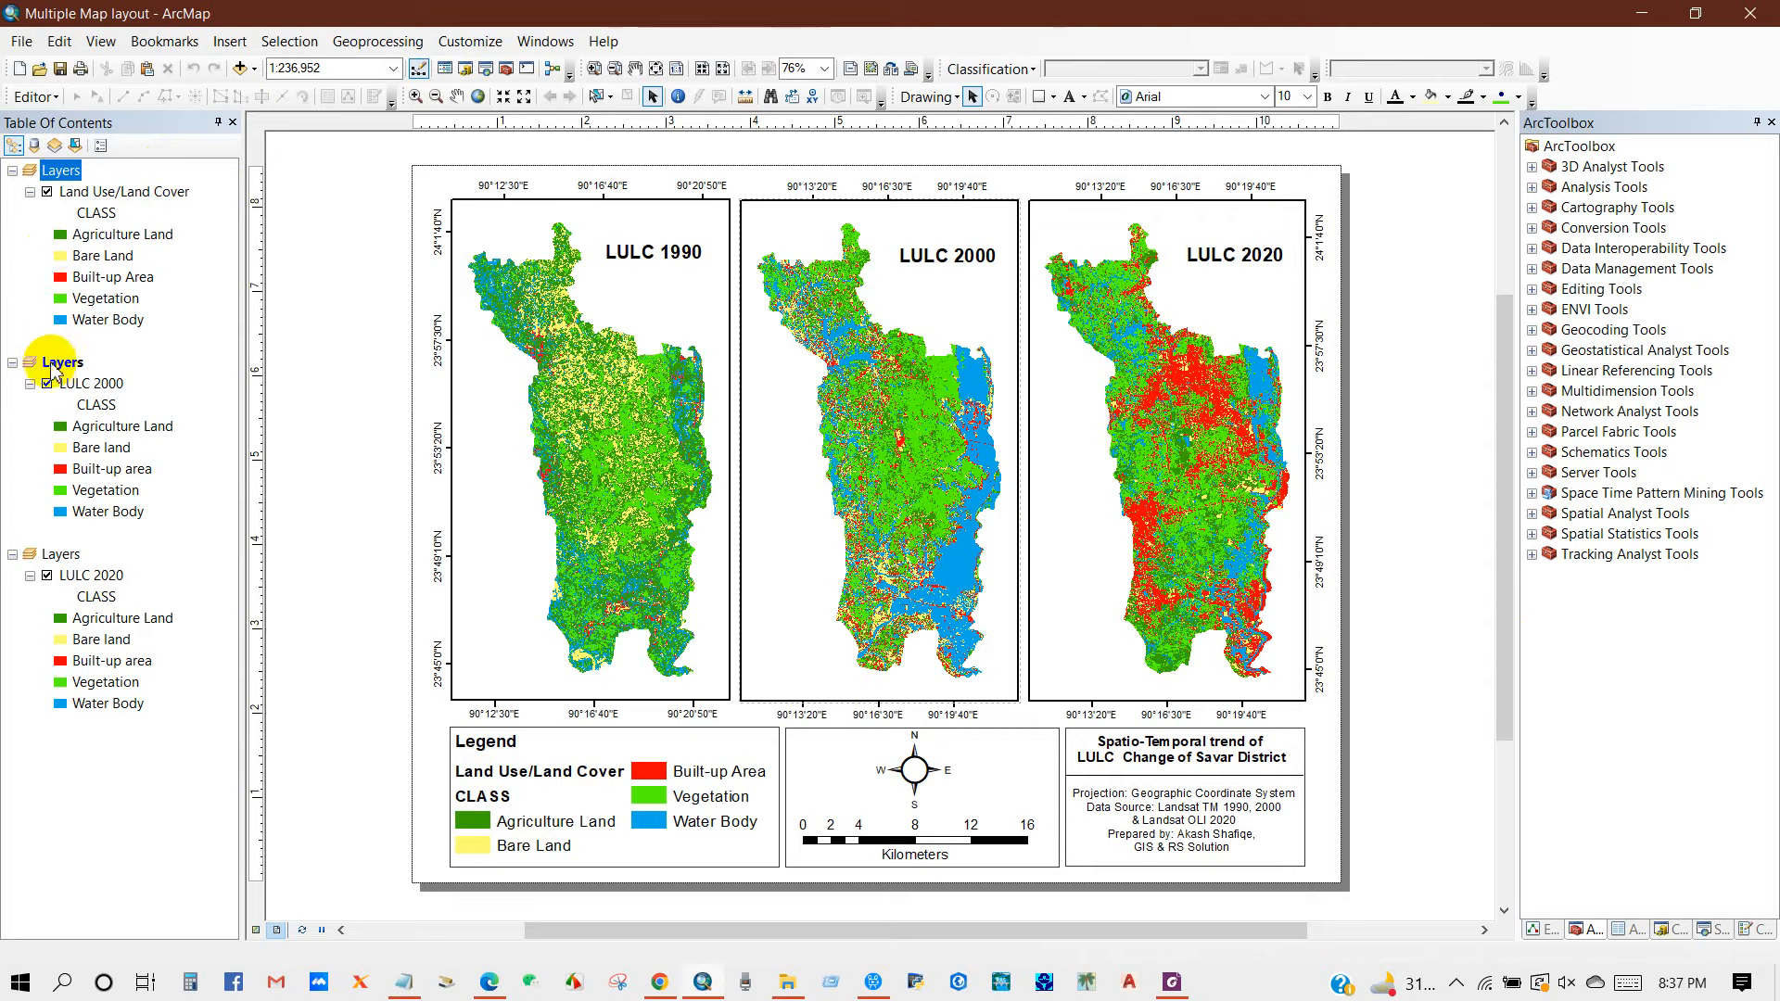
# - Examine the finished layout comparing the LULC 1990, 2000 and 2020 maps with their shared legend, scale bar and title
pyautogui.click(47, 384)
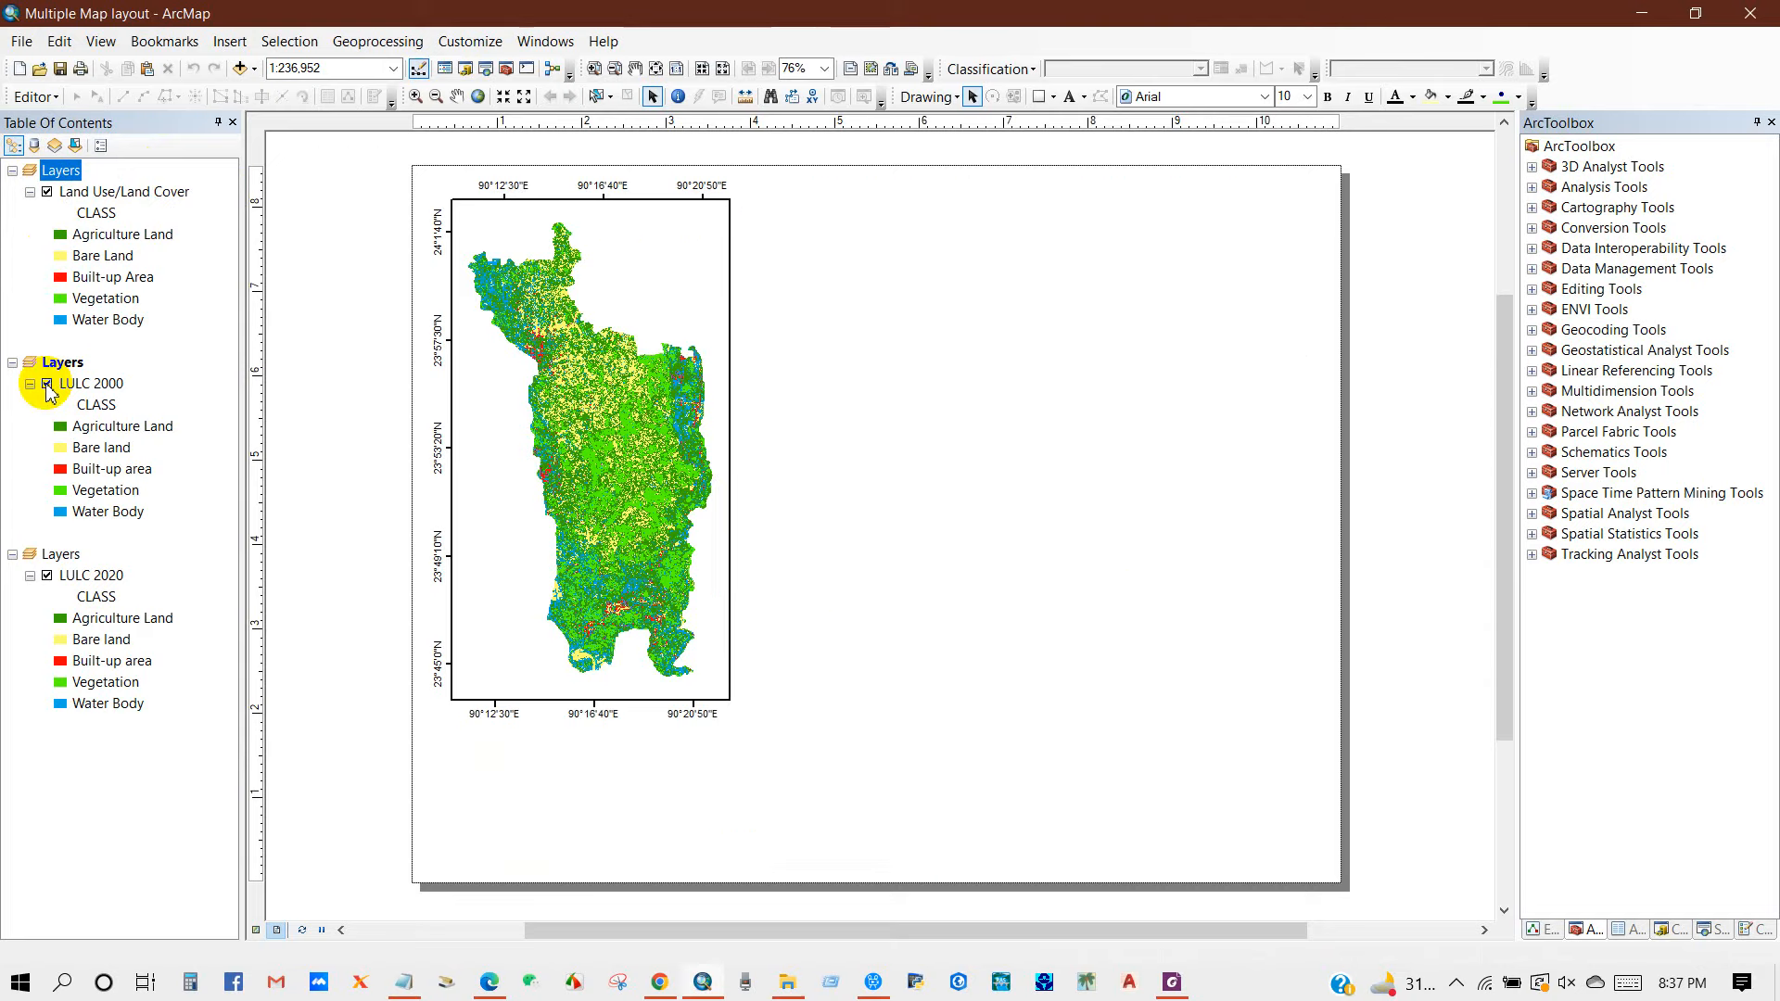
pyautogui.click(48, 576)
pyautogui.click(49, 576)
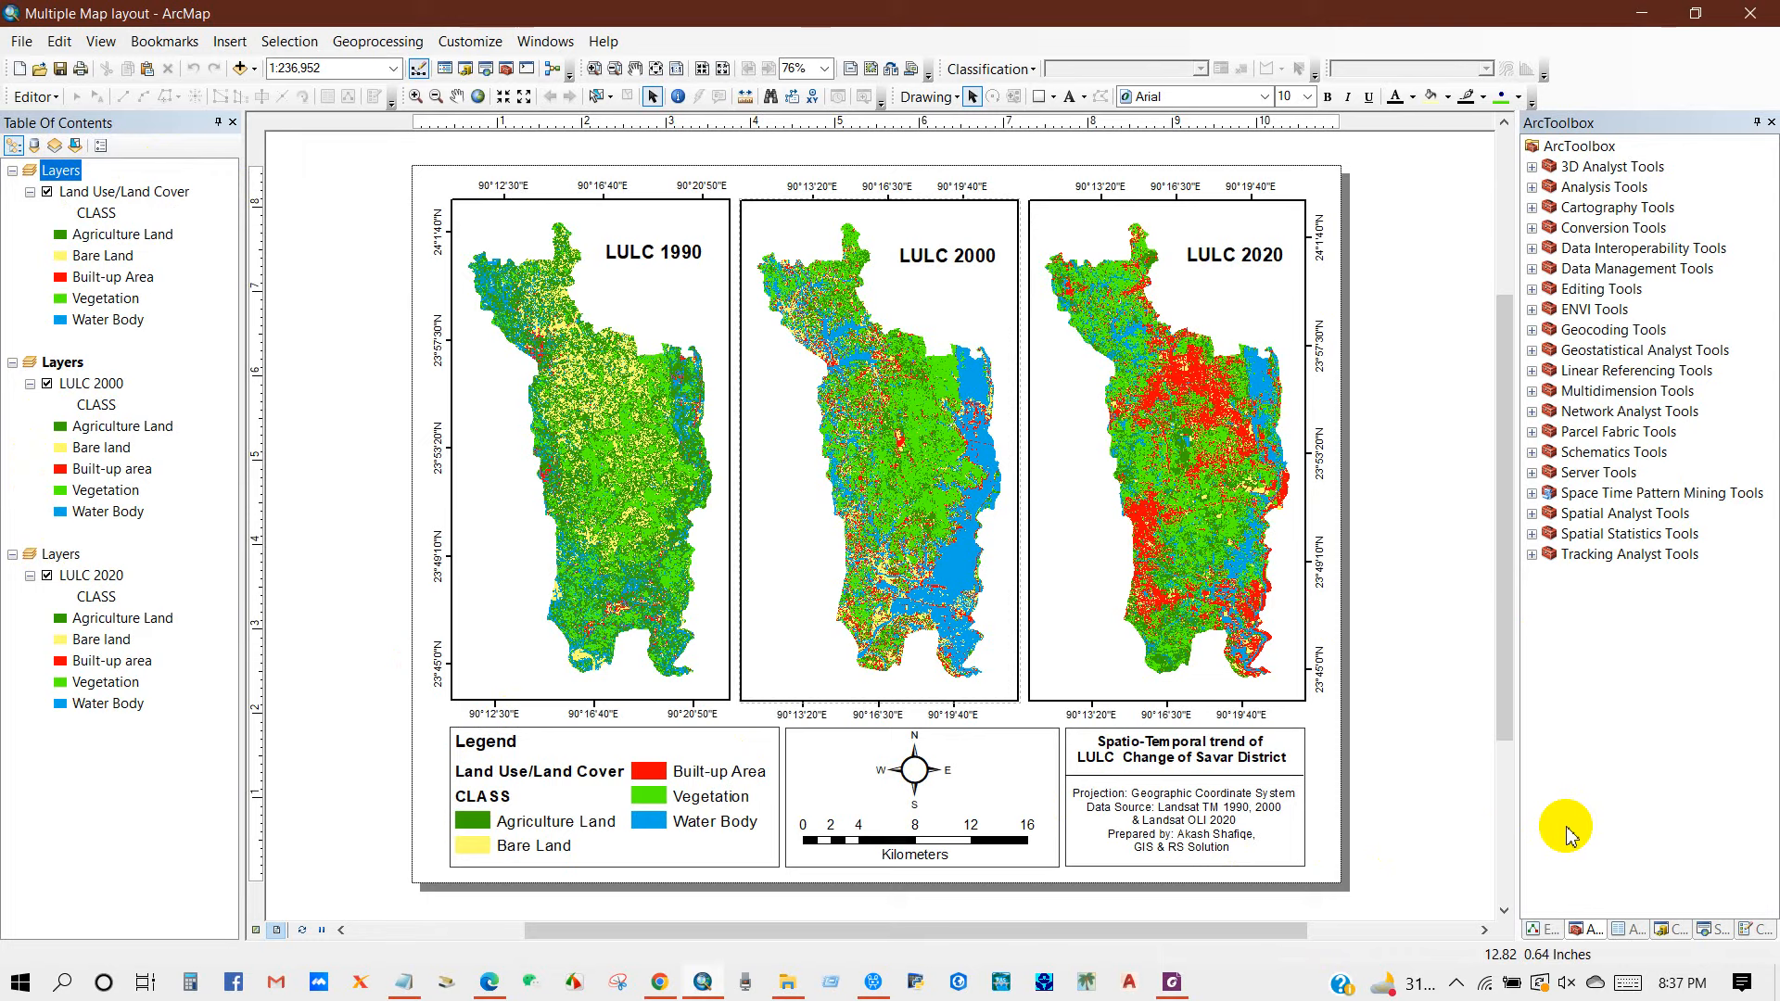
pyautogui.scroll(-1, 1414, 693)
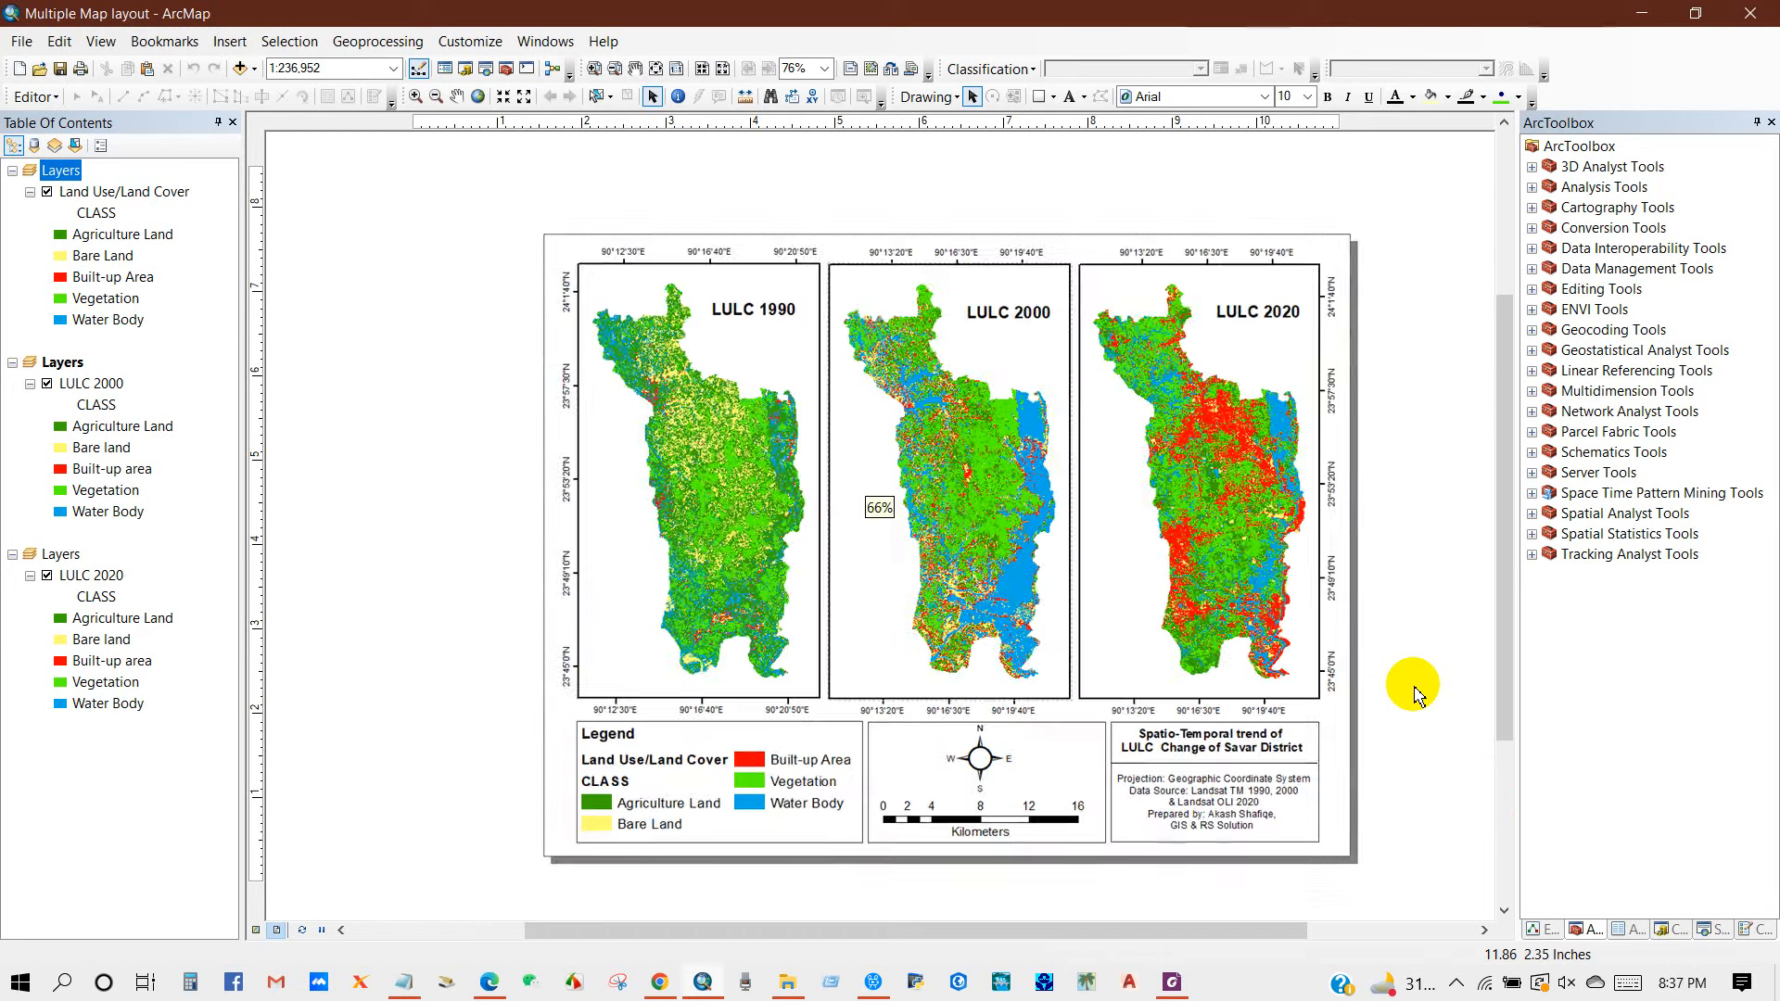
pyautogui.scroll(2, 1414, 694)
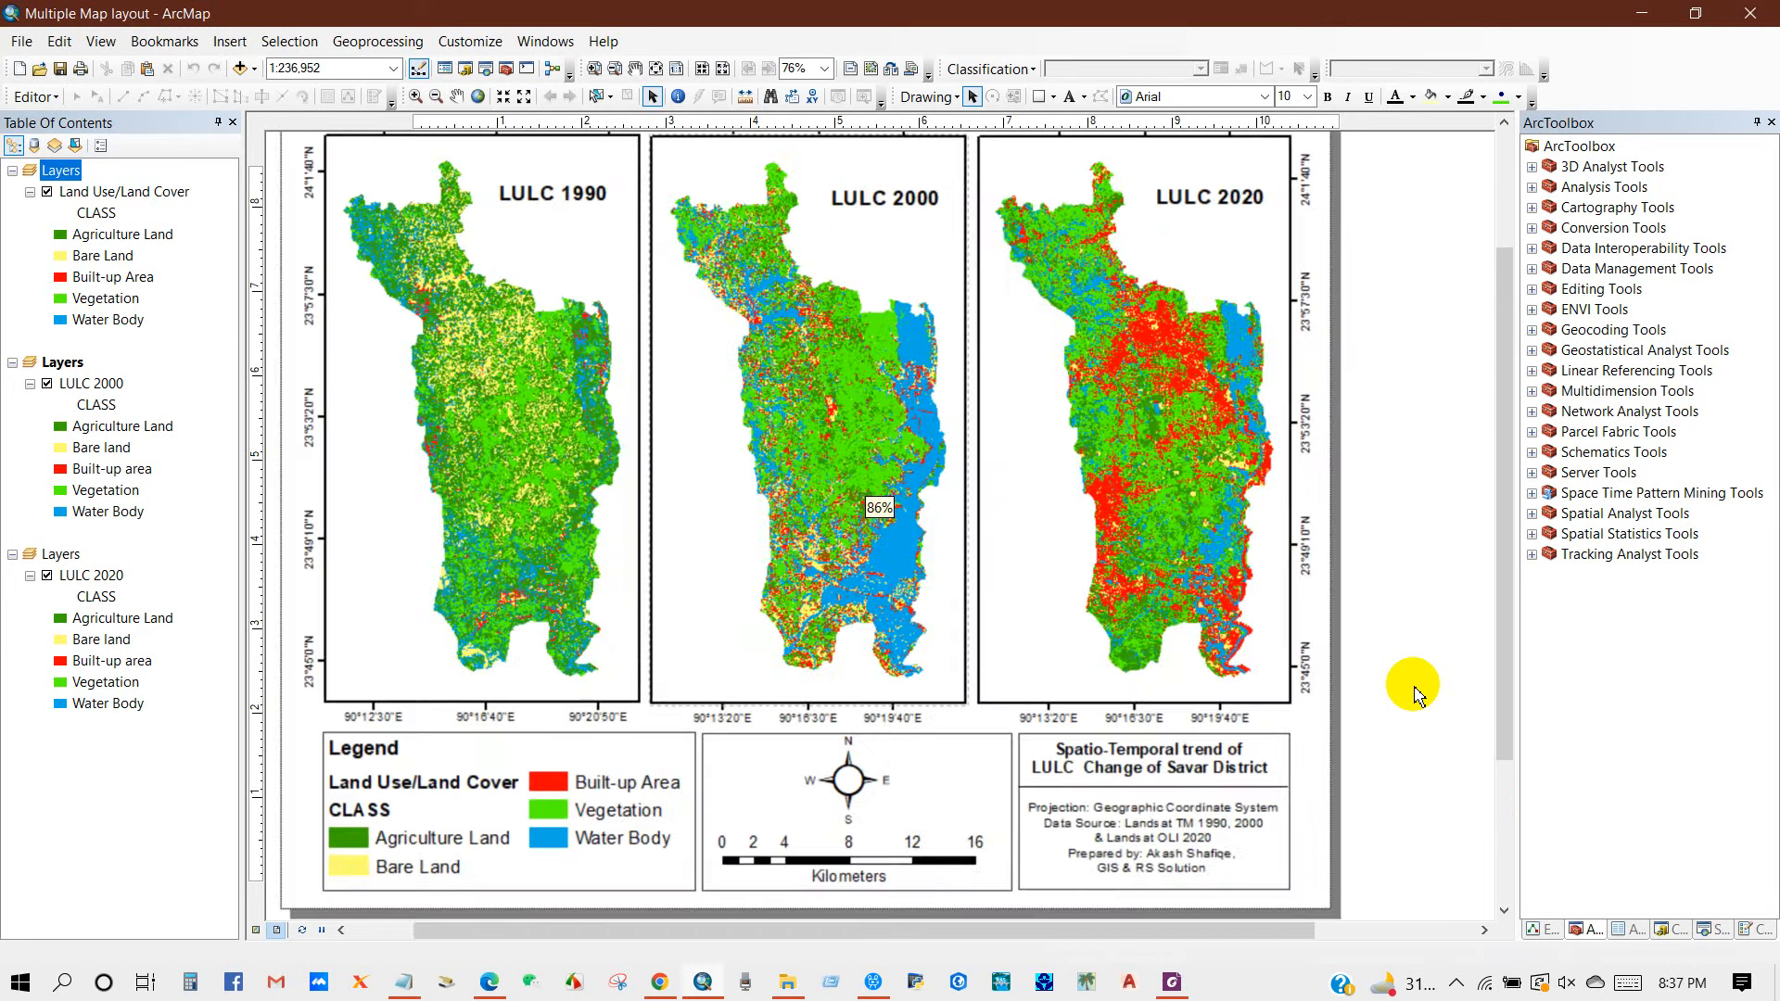
pyautogui.scroll(-1, 1414, 694)
pyautogui.scroll(2, 1413, 694)
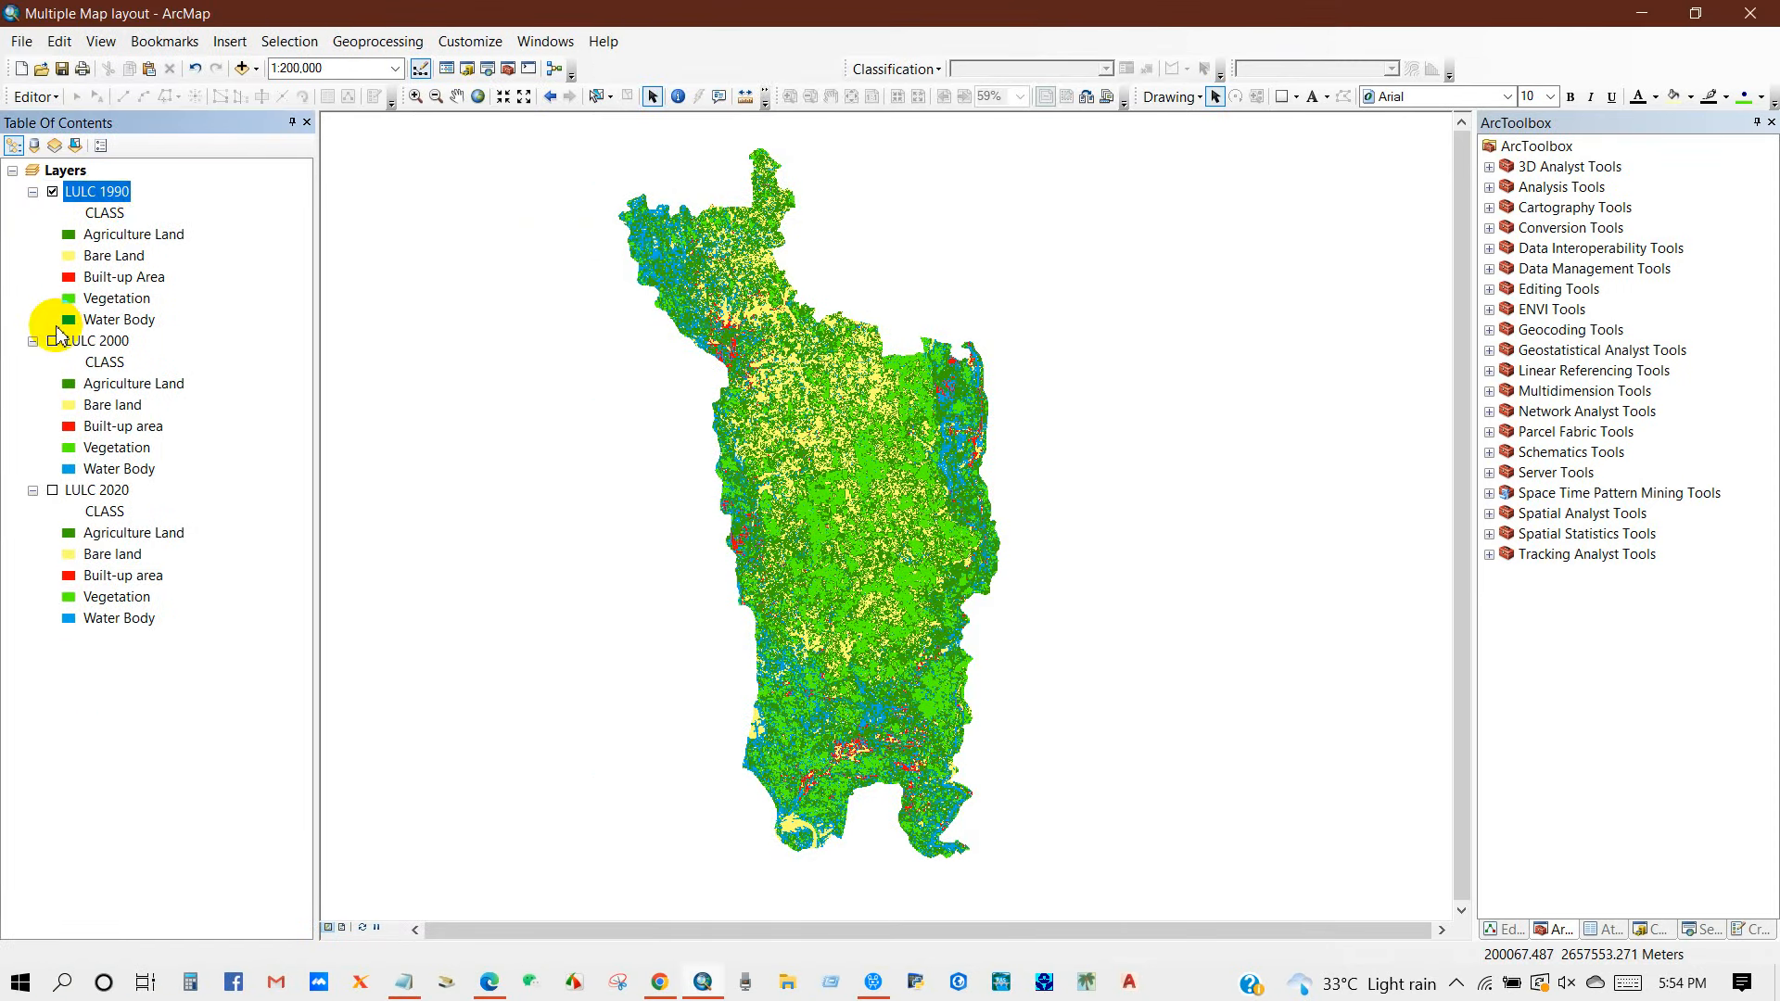
# - Preview the LULC 2000 and LULC 2020 layers one at a time, then display only LULC 1990
pyautogui.click(53, 192)
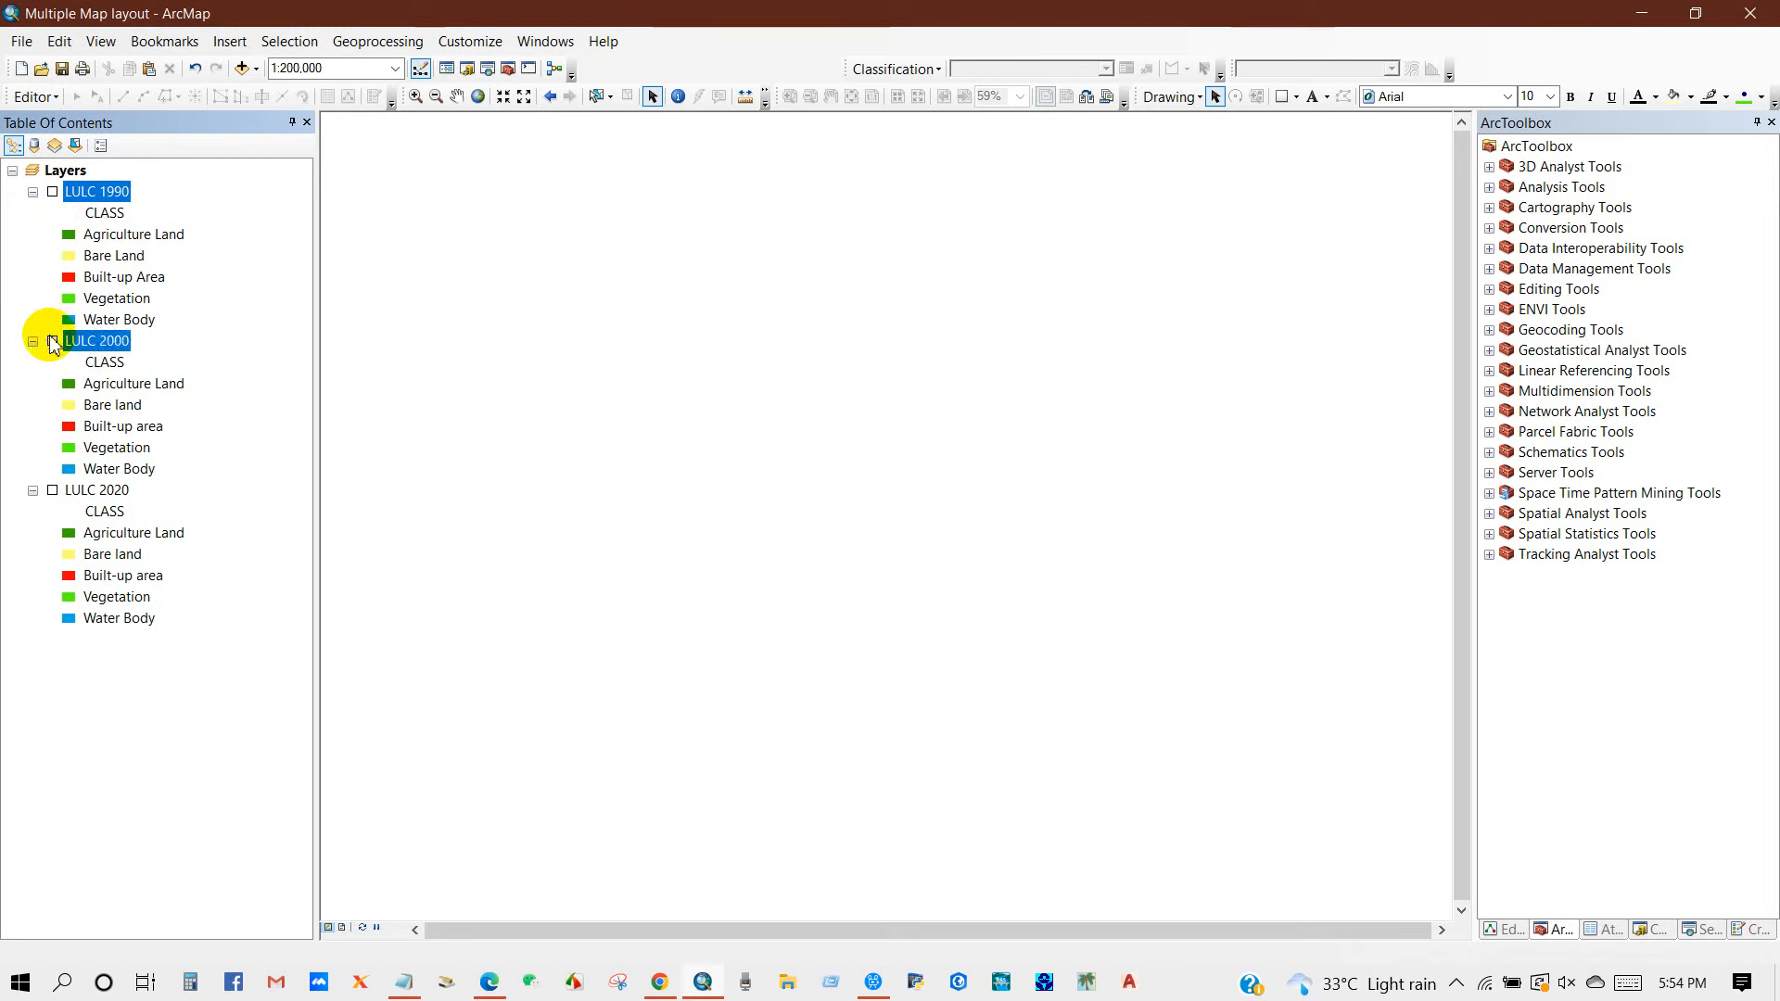
pyautogui.click(52, 341)
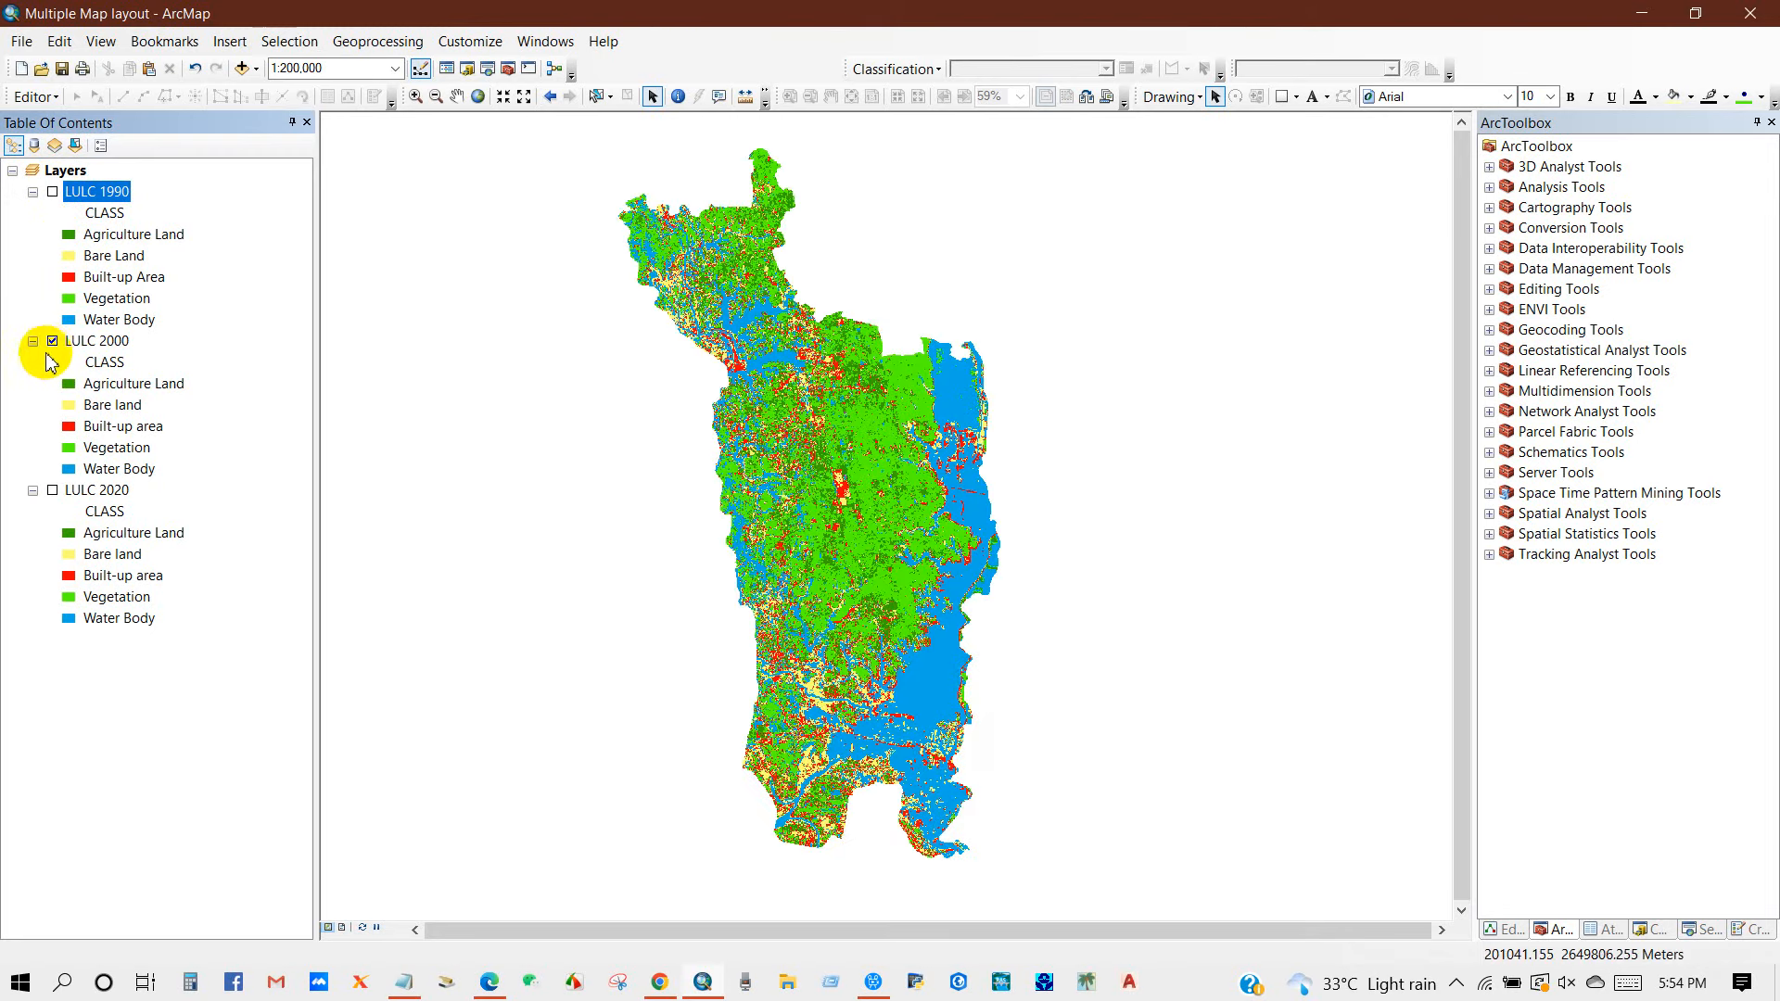
pyautogui.click(53, 341)
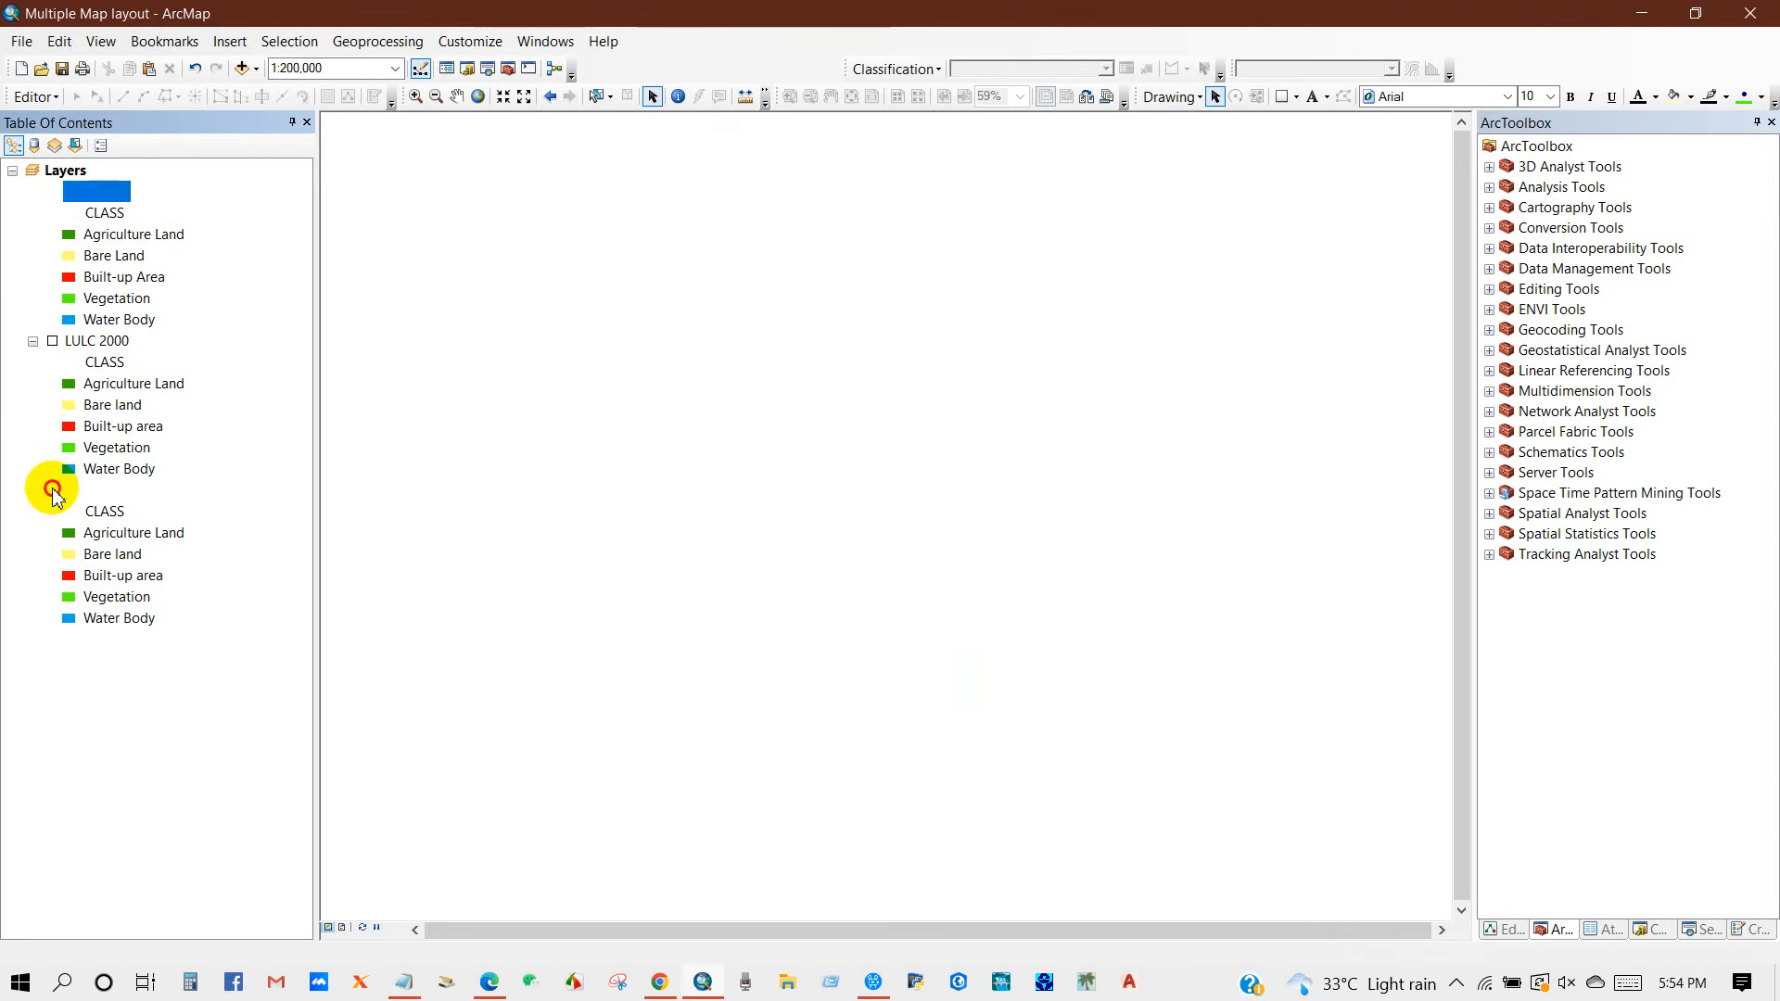
pyautogui.click(53, 490)
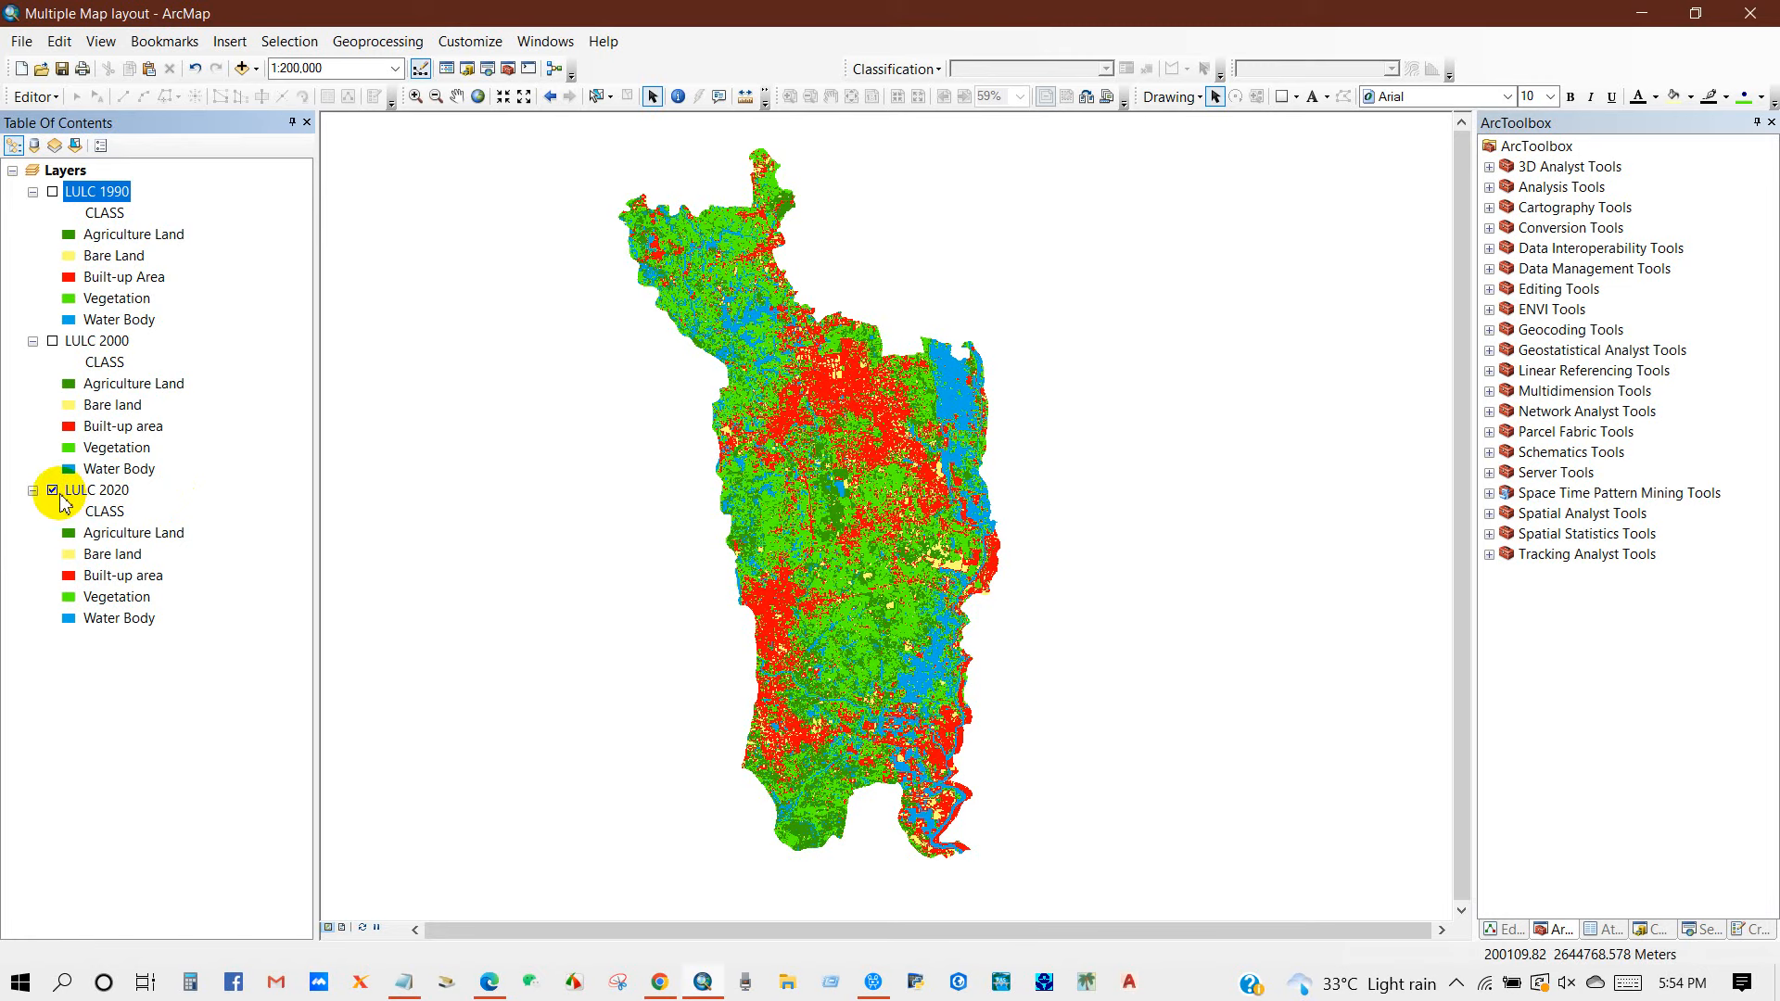
pyautogui.click(53, 490)
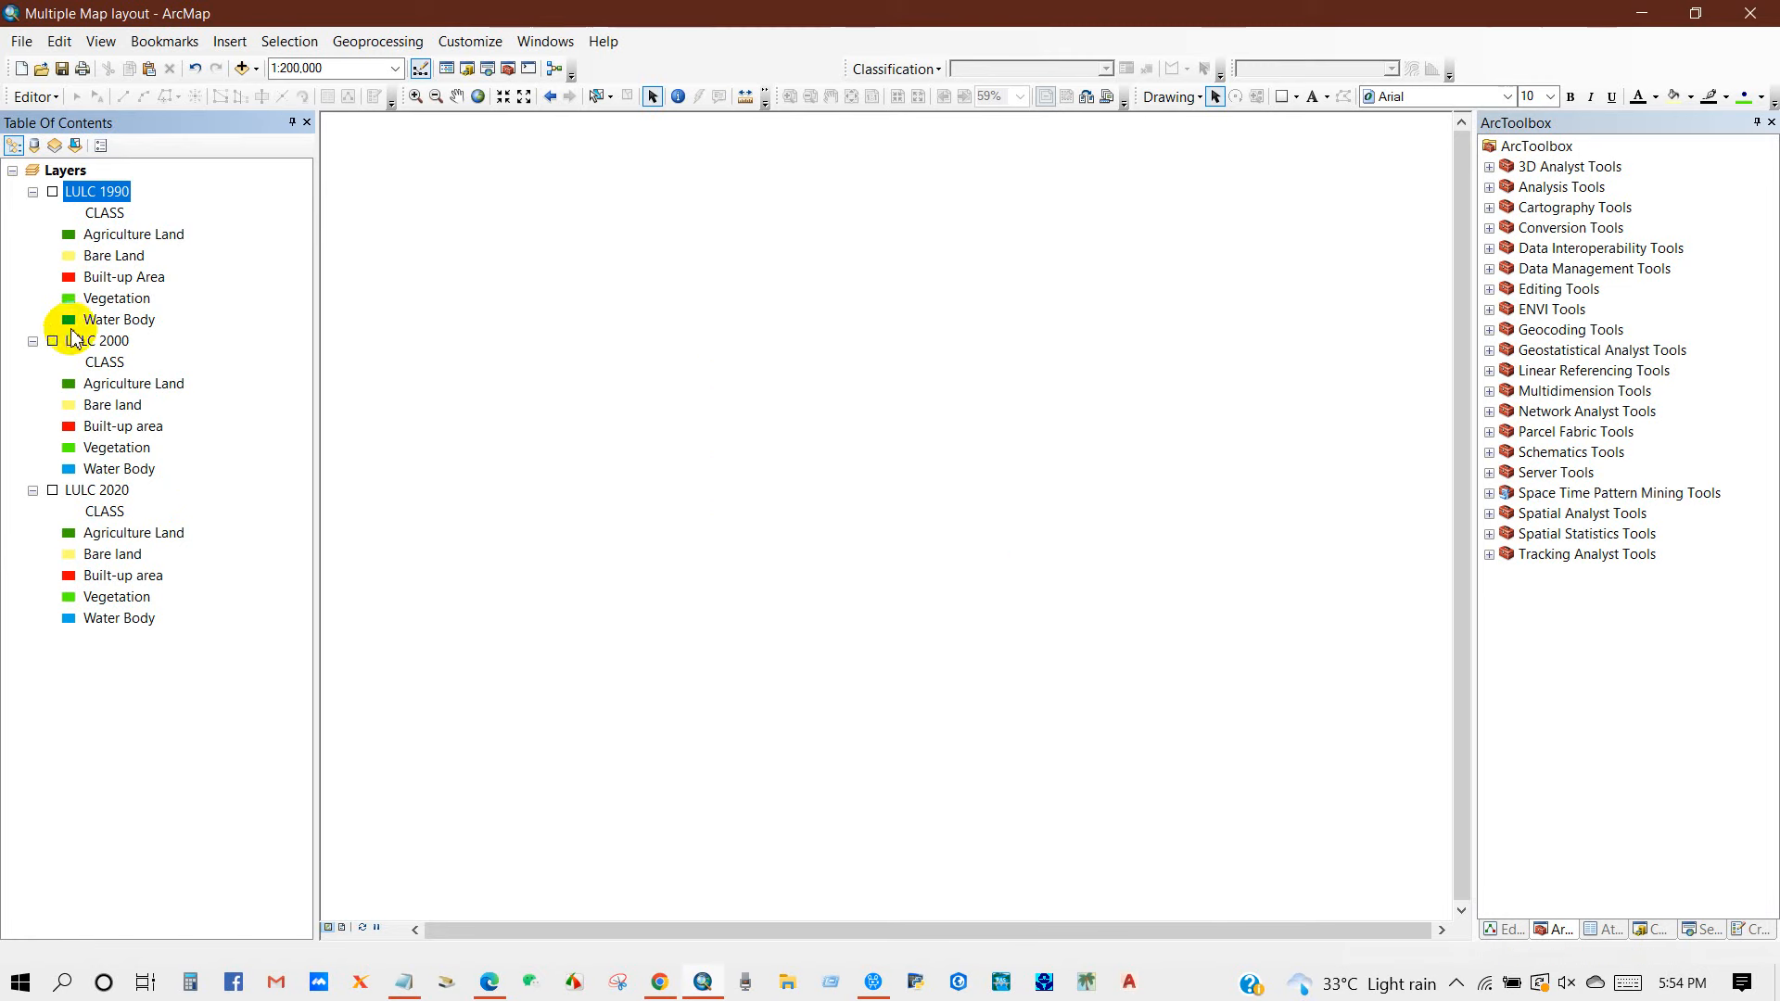
pyautogui.click(52, 191)
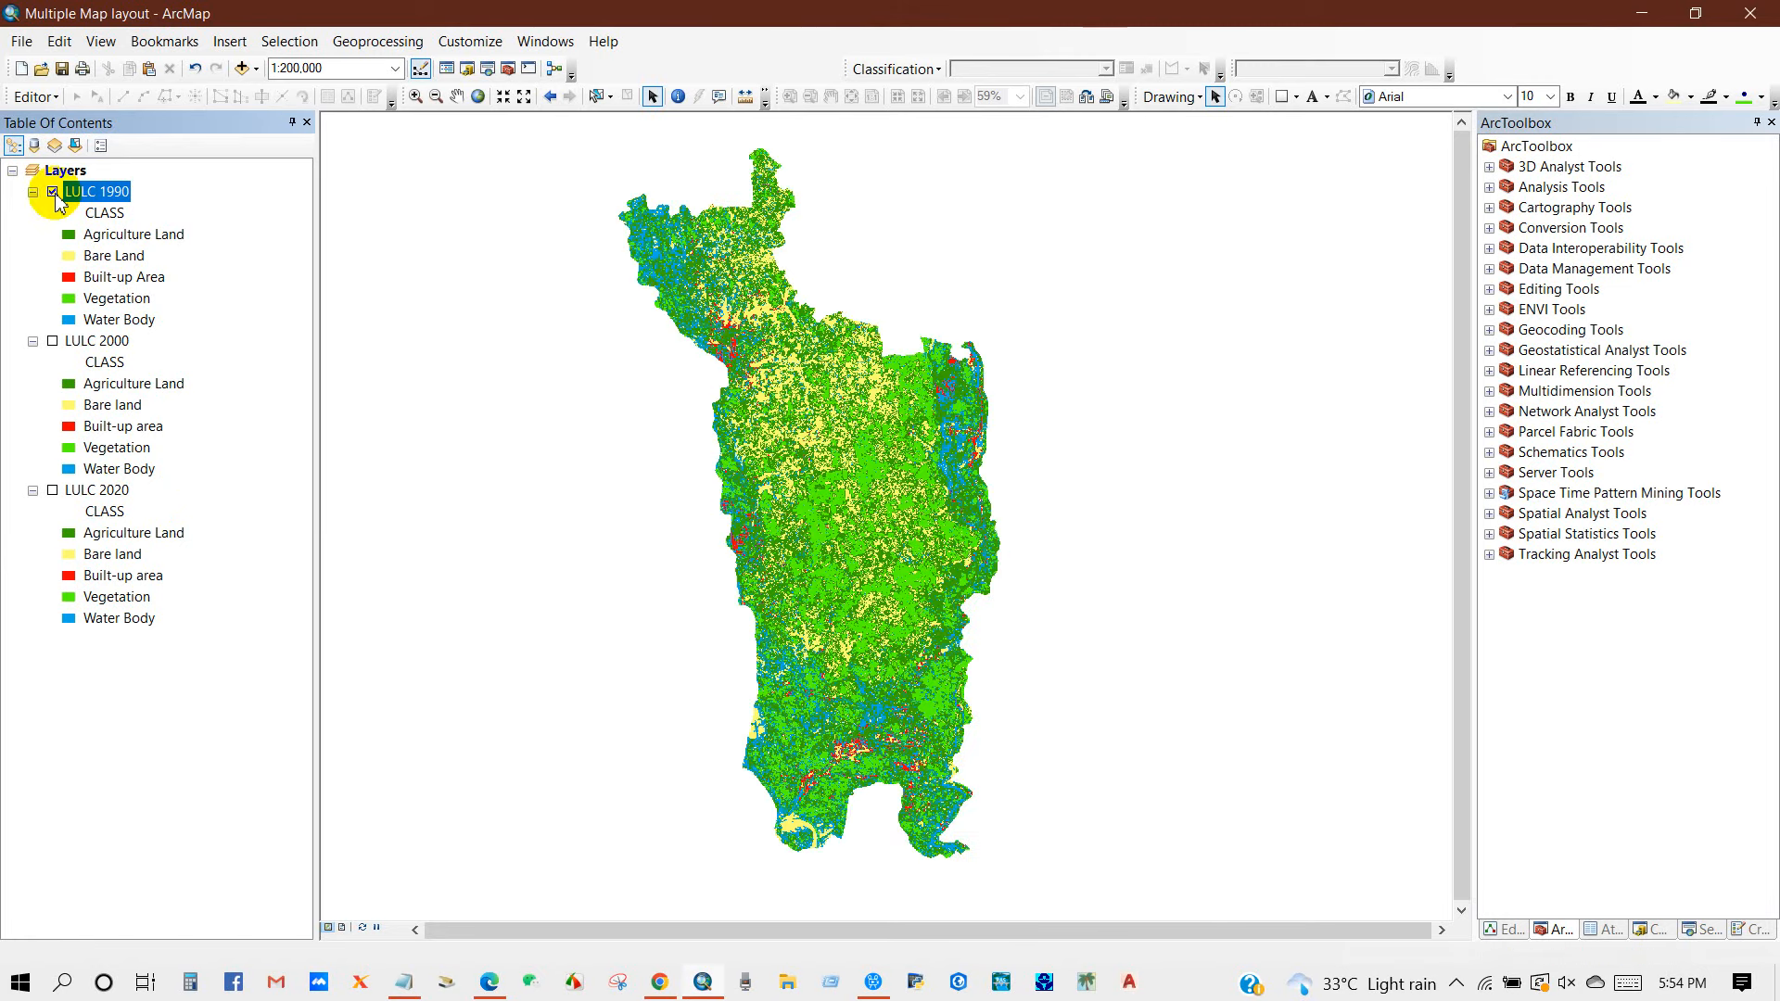
# - Switch to the layout view and set the page orientation to Landscape
pyautogui.click(344, 928)
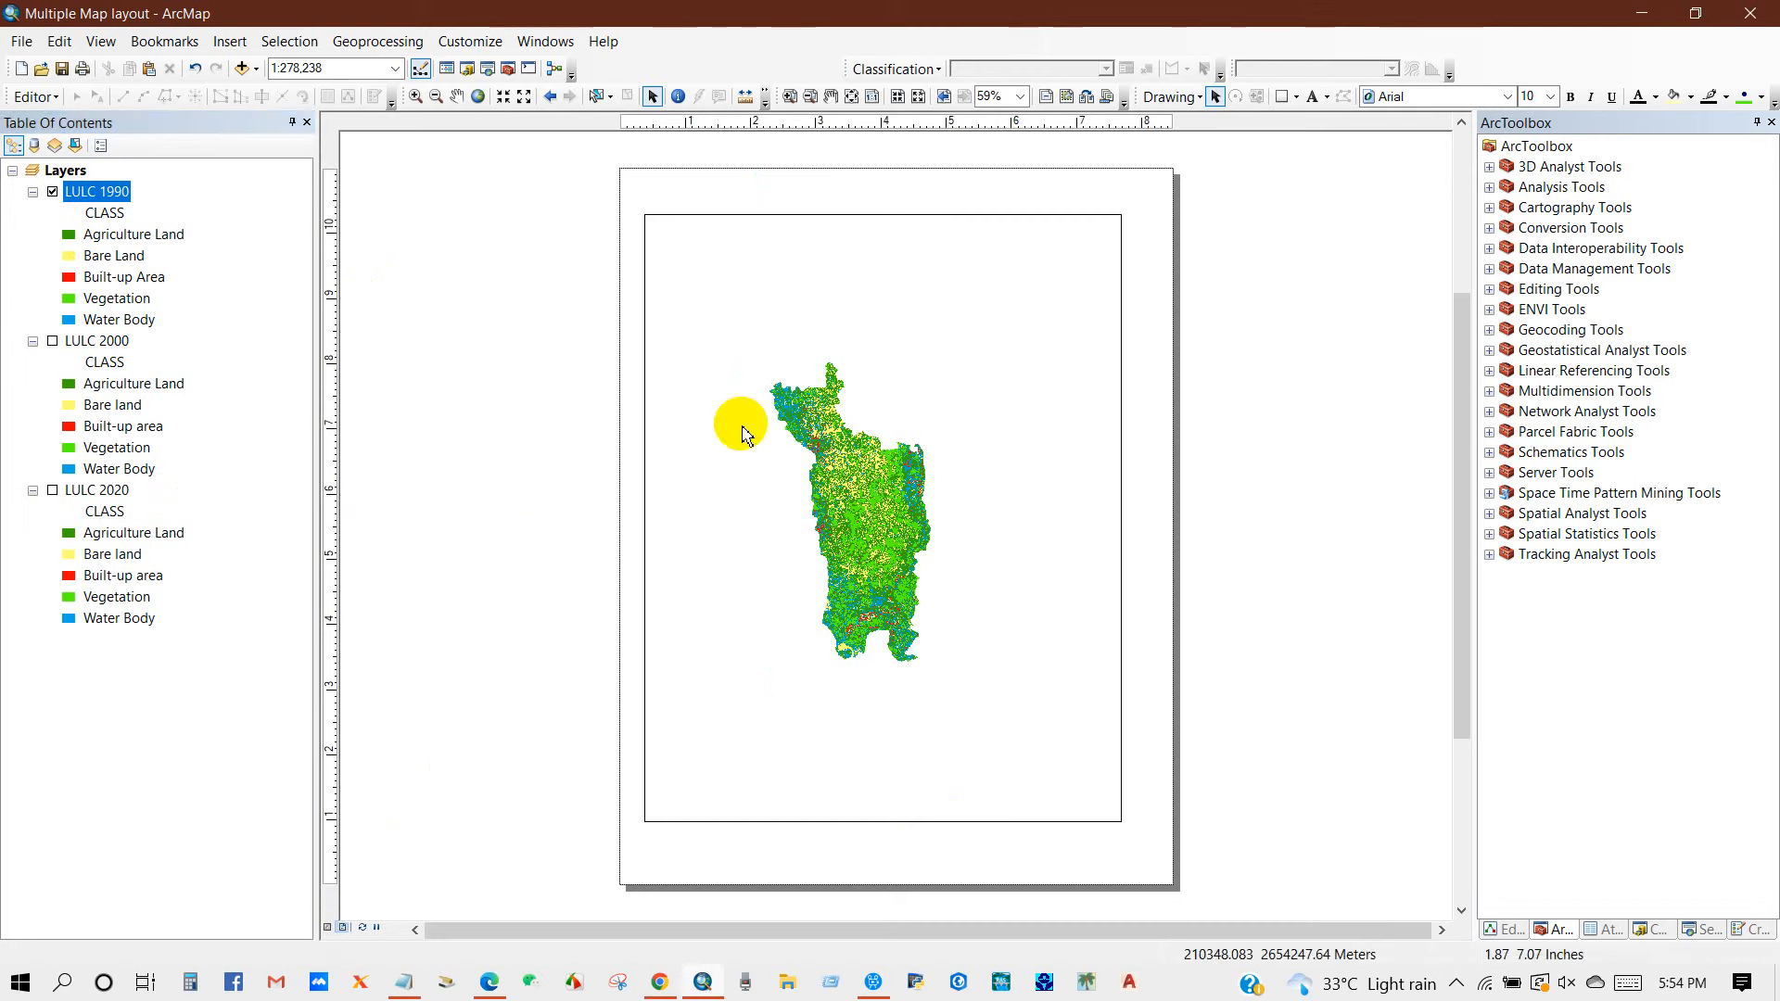
pyautogui.click(924, 319)
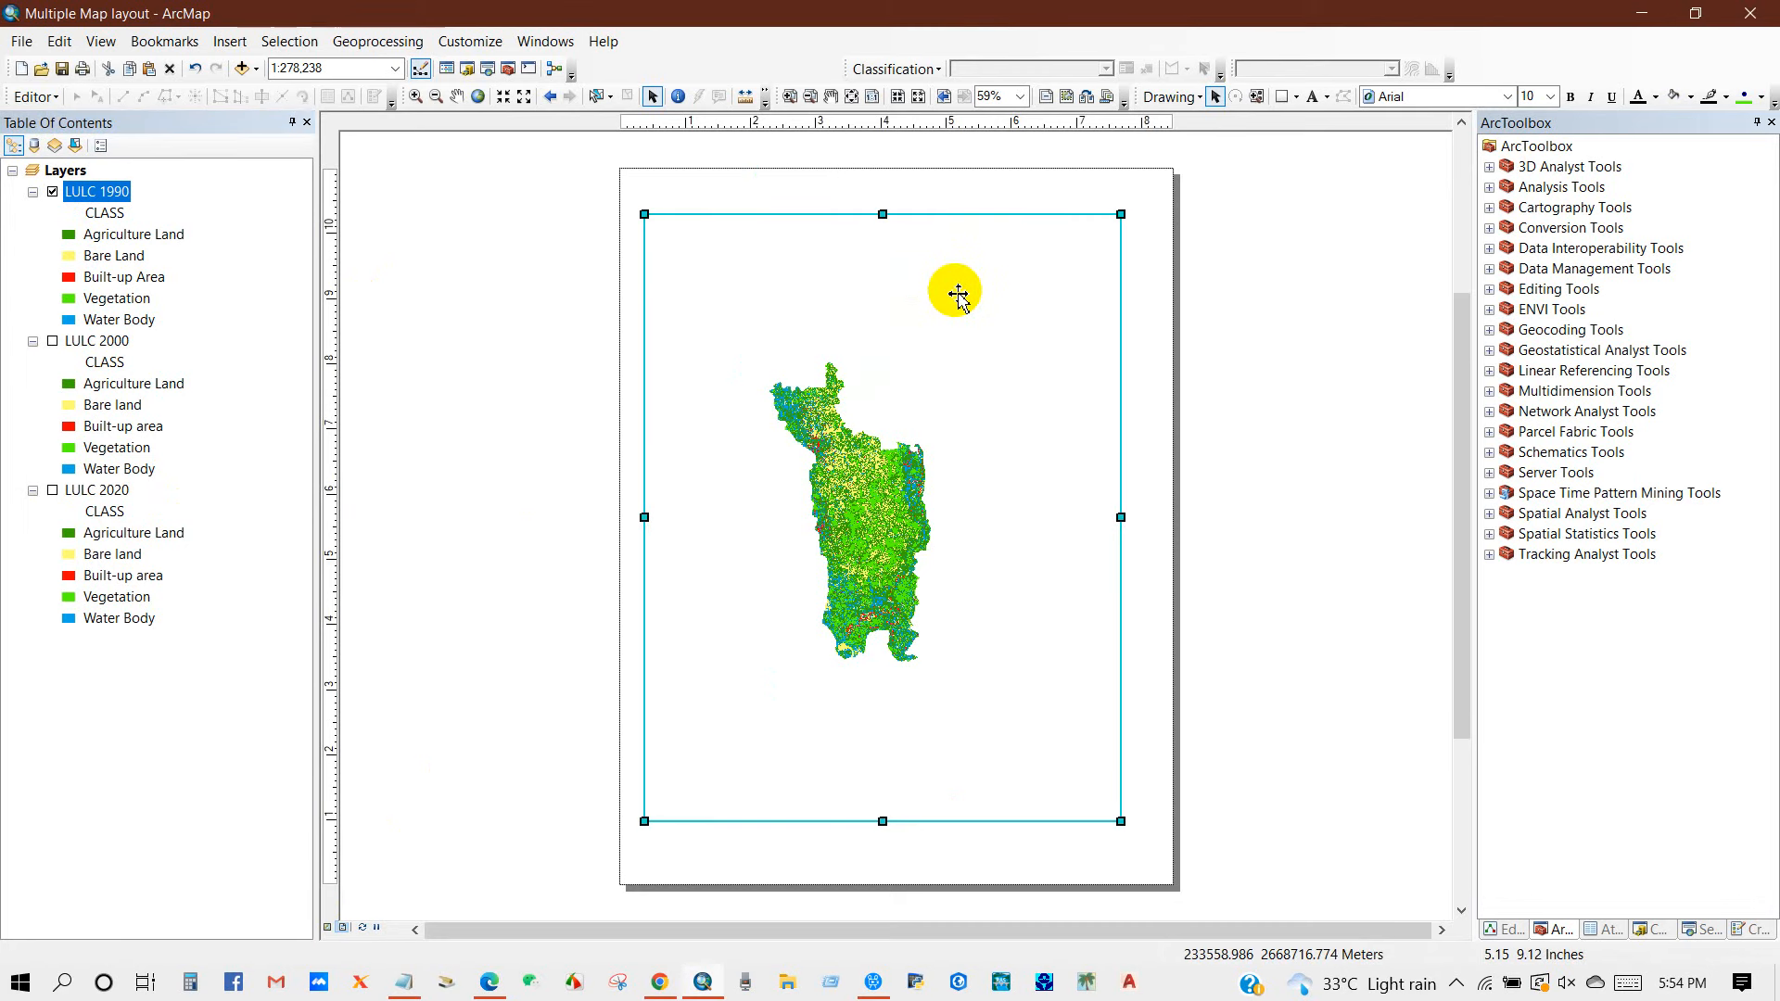
pyautogui.click(21, 43)
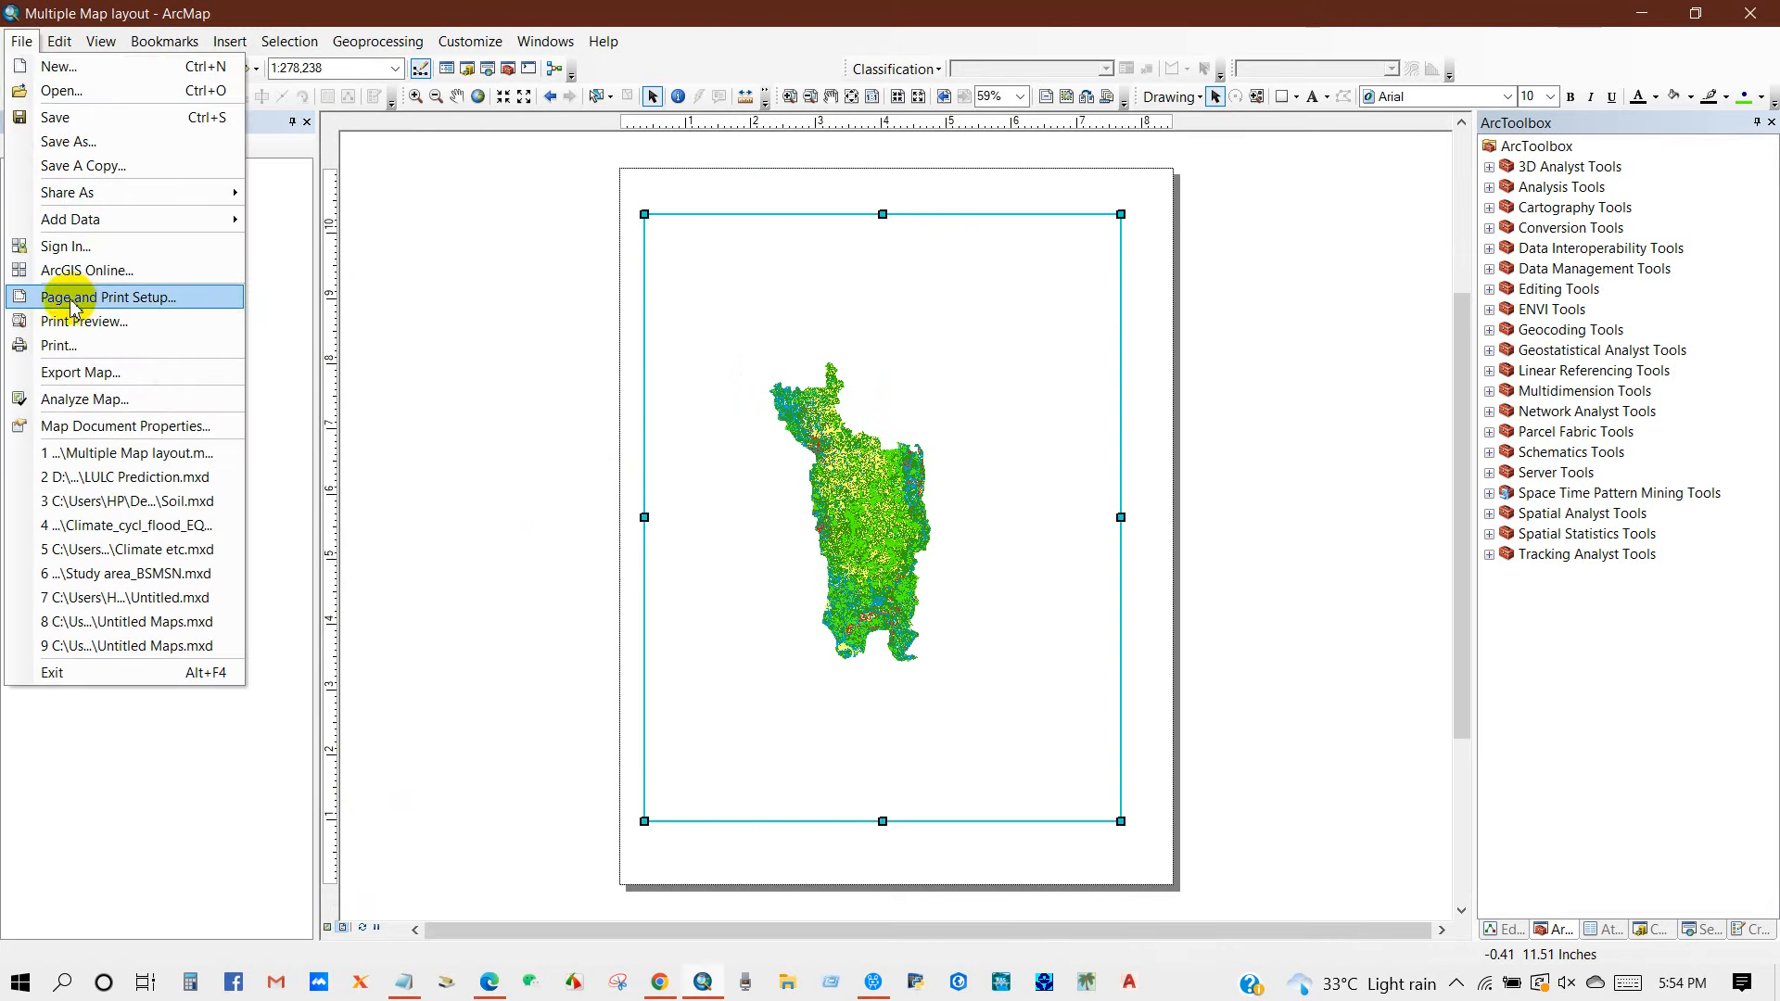
pyautogui.click(93, 298)
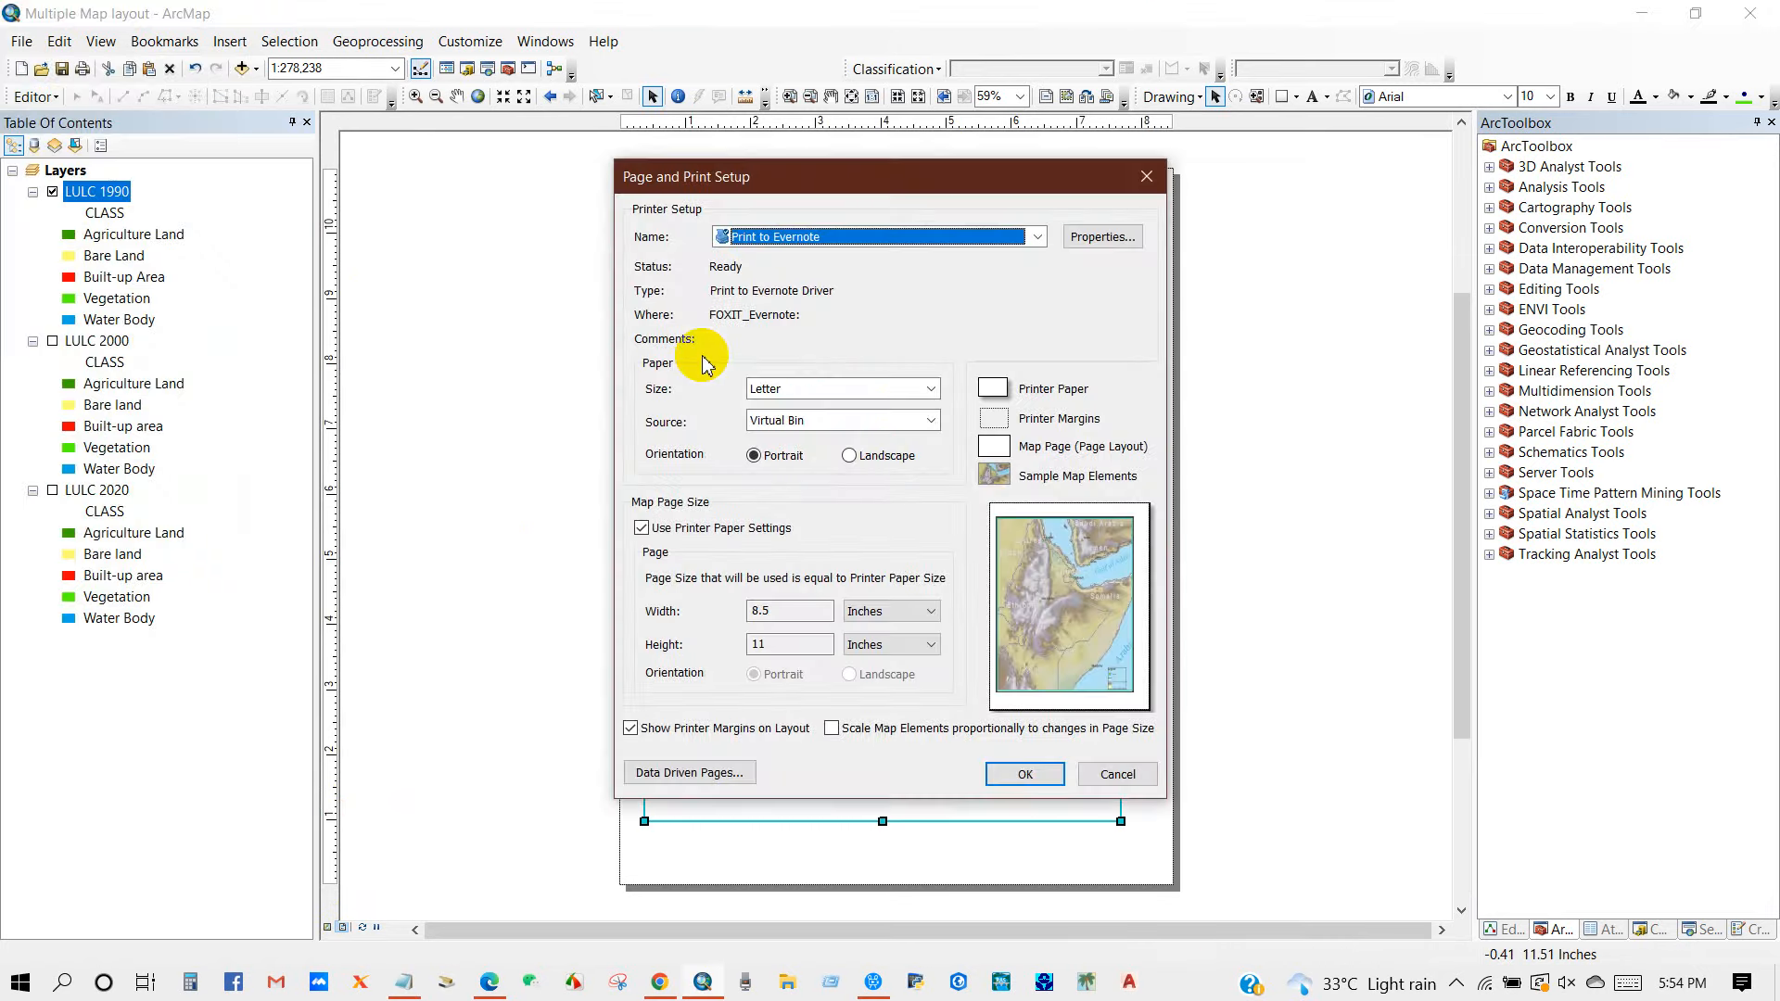
pyautogui.click(850, 457)
pyautogui.click(1013, 777)
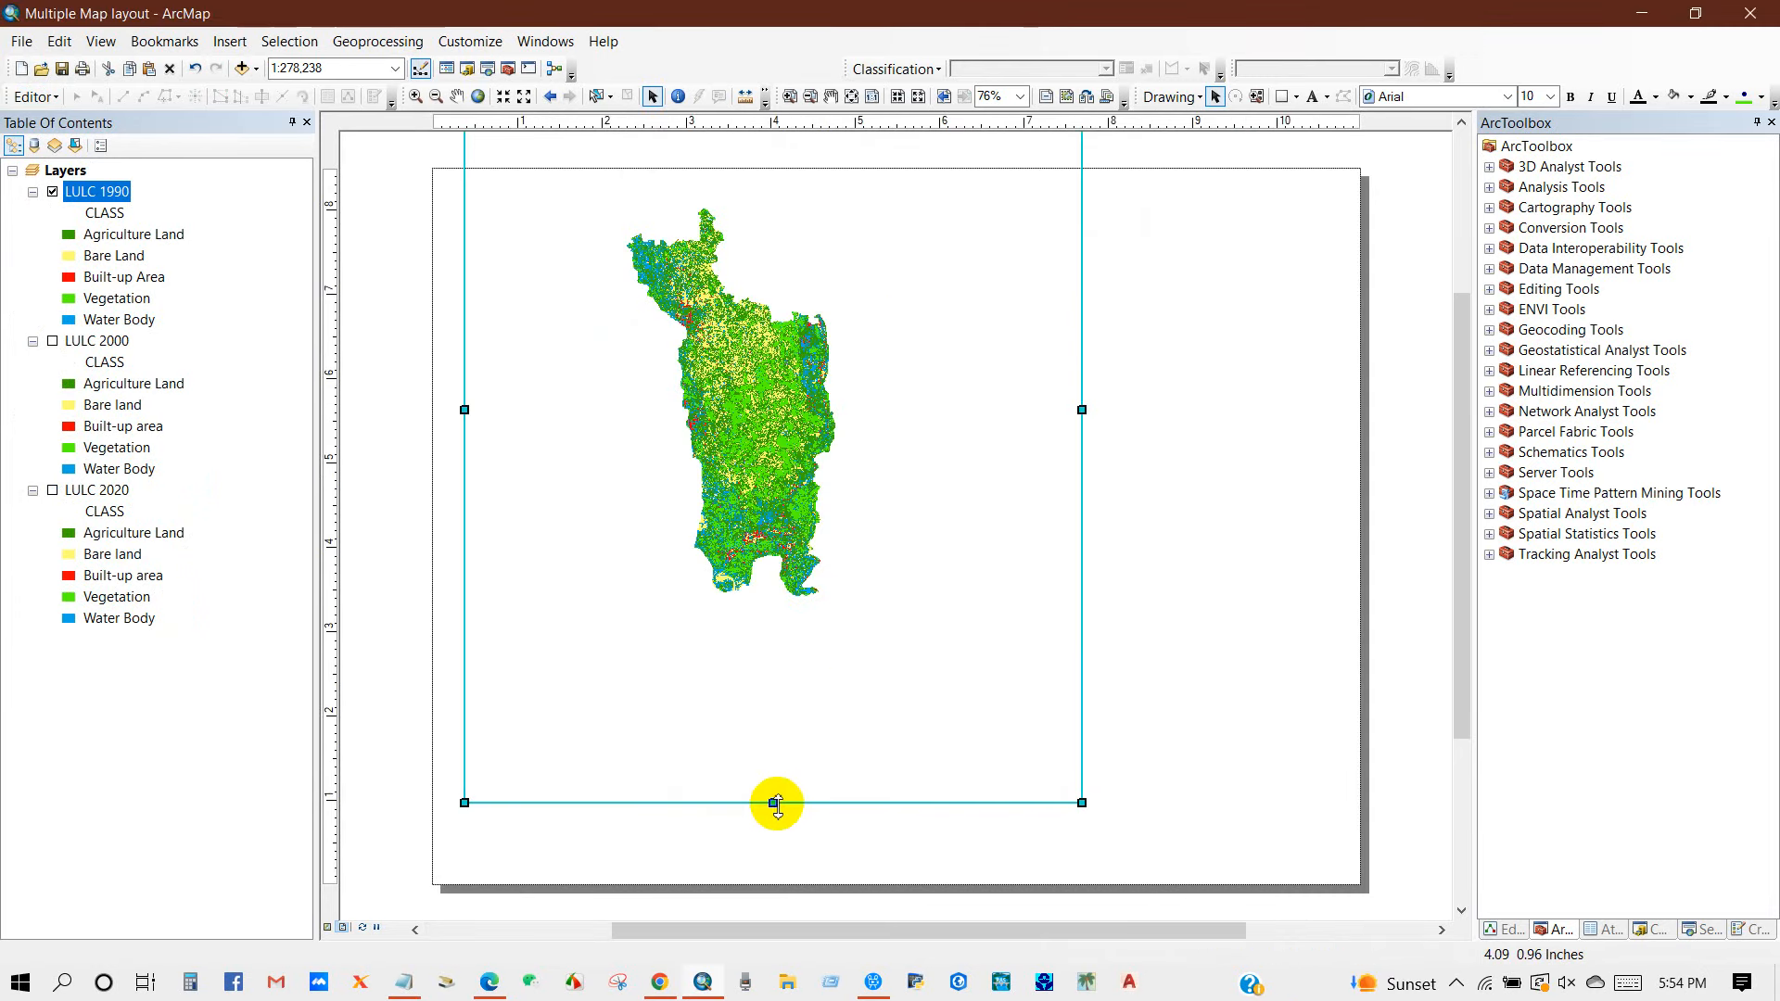
# - Resize the data frame to about 3.1 by 6 inches in the page's upper-left corner and show the map at full extent
pyautogui.moveTo(776, 803); pyautogui.dragTo(854, 652)
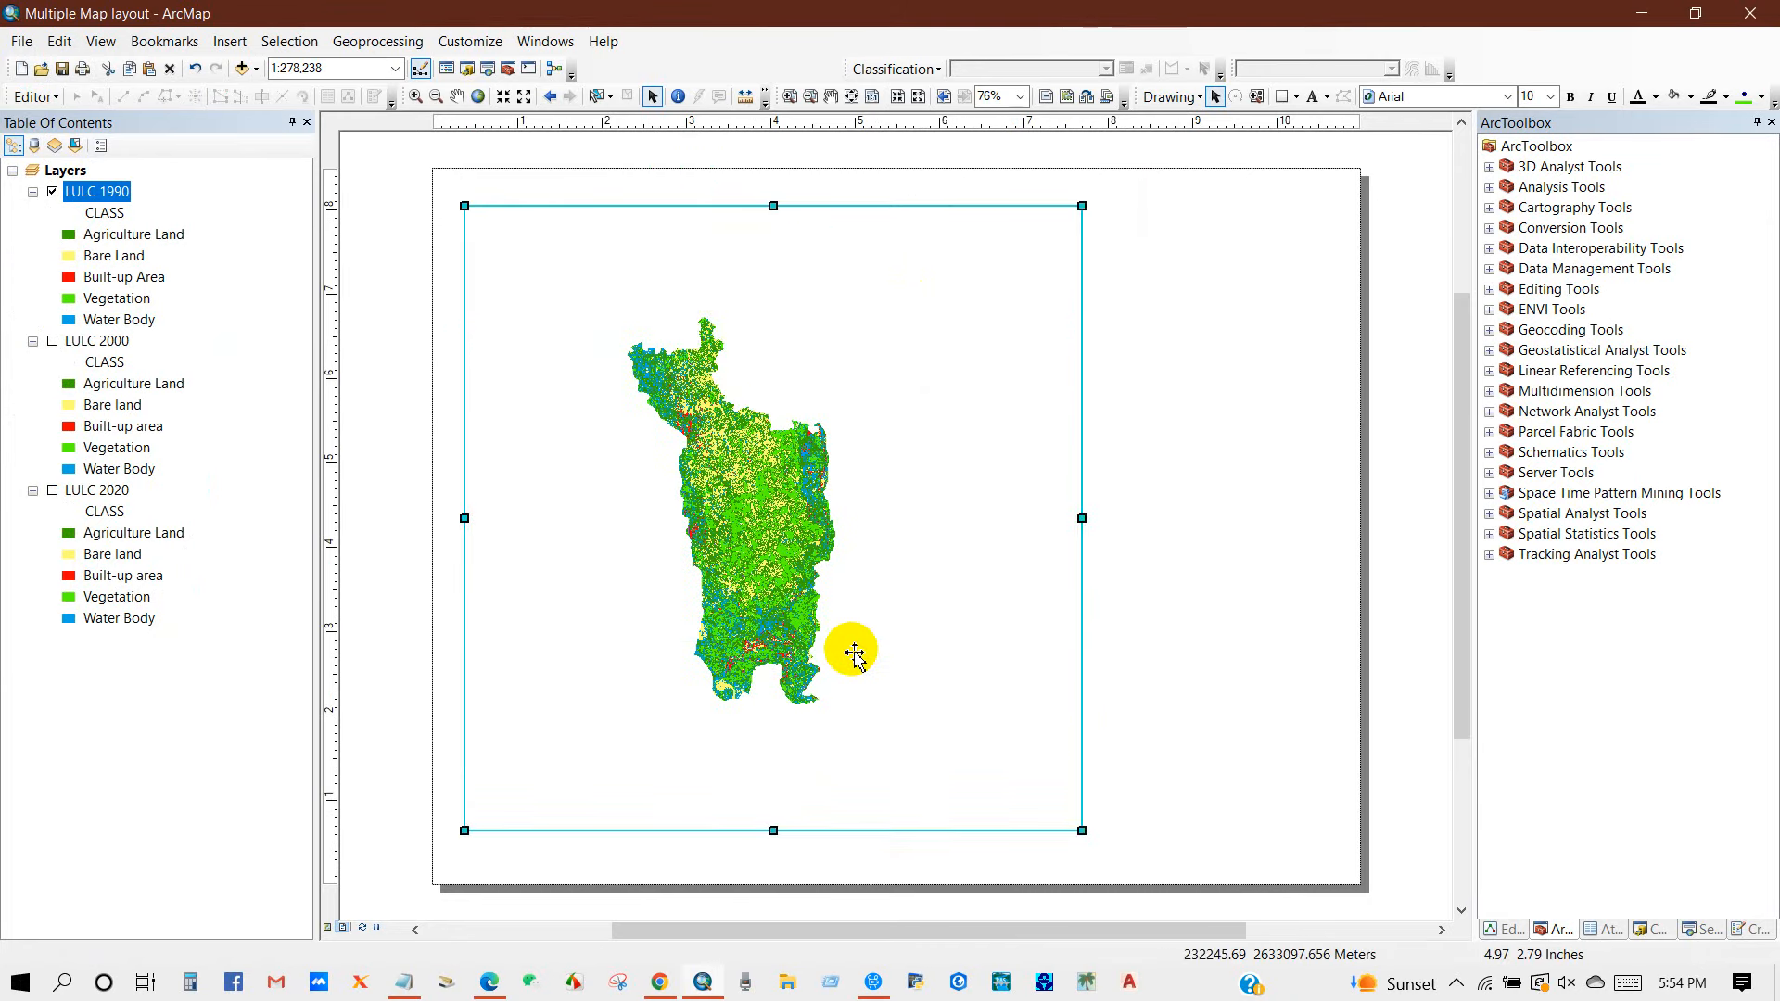
pyautogui.moveTo(773, 830); pyautogui.dragTo(762, 707)
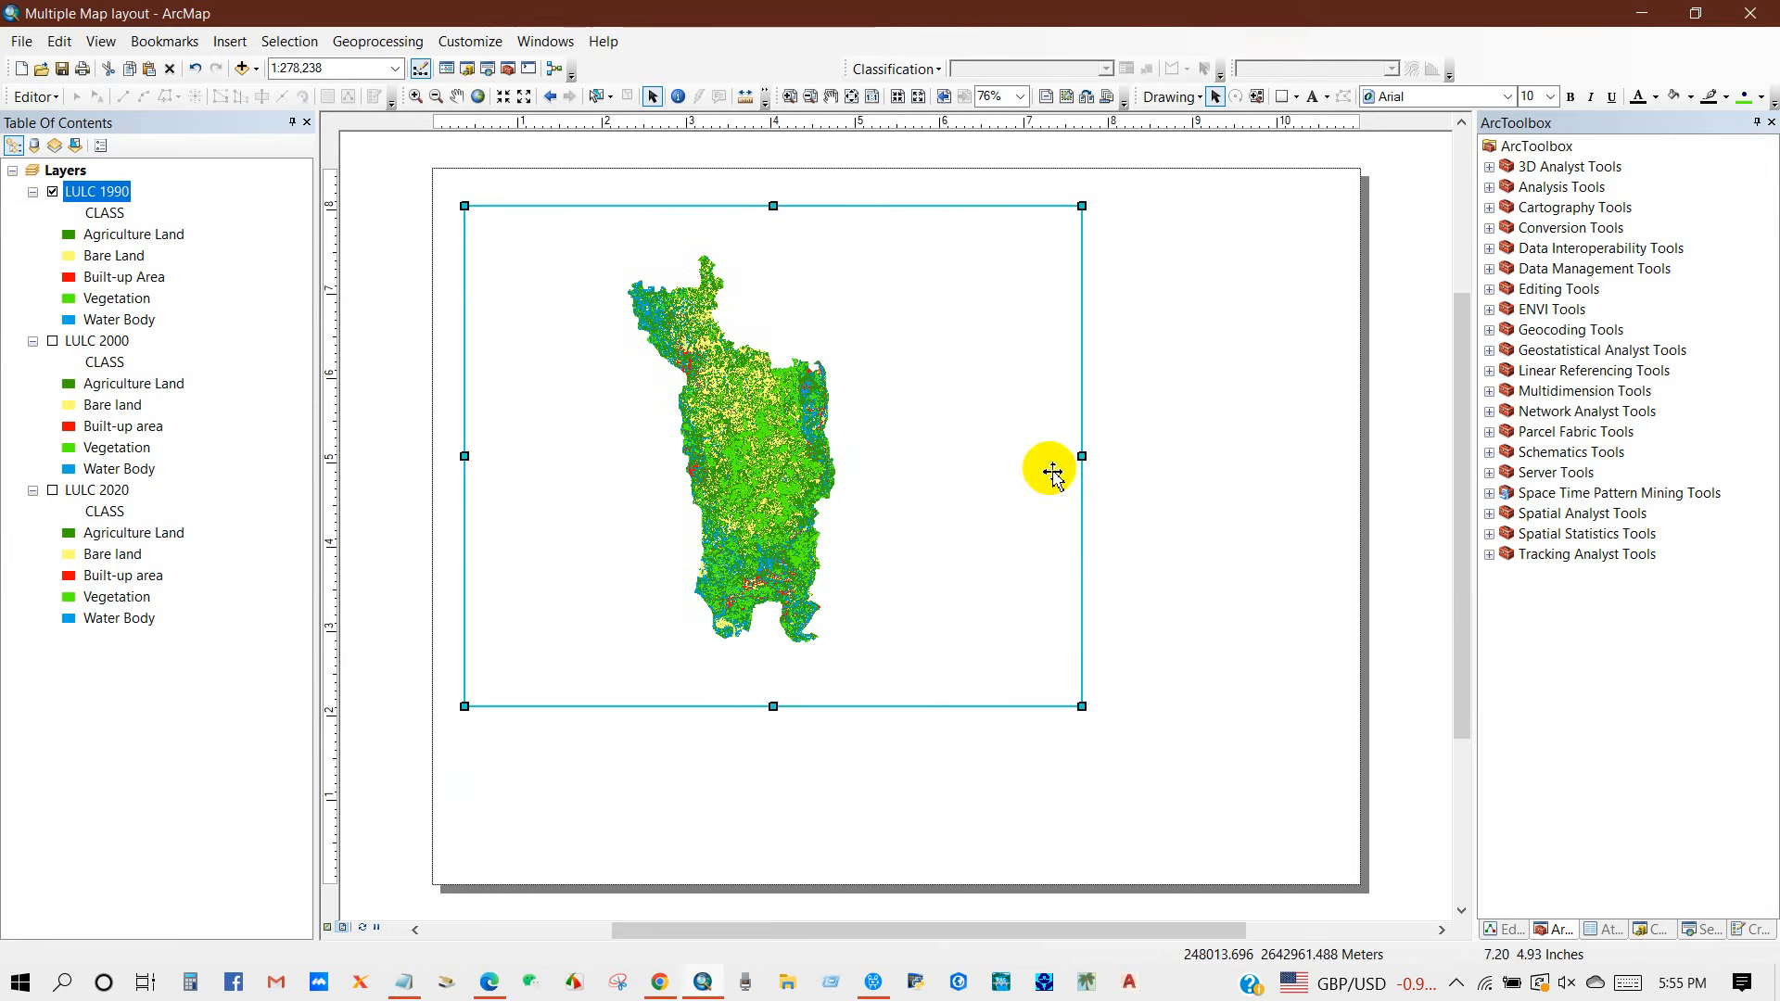
pyautogui.moveTo(1082, 460); pyautogui.dragTo(726, 466)
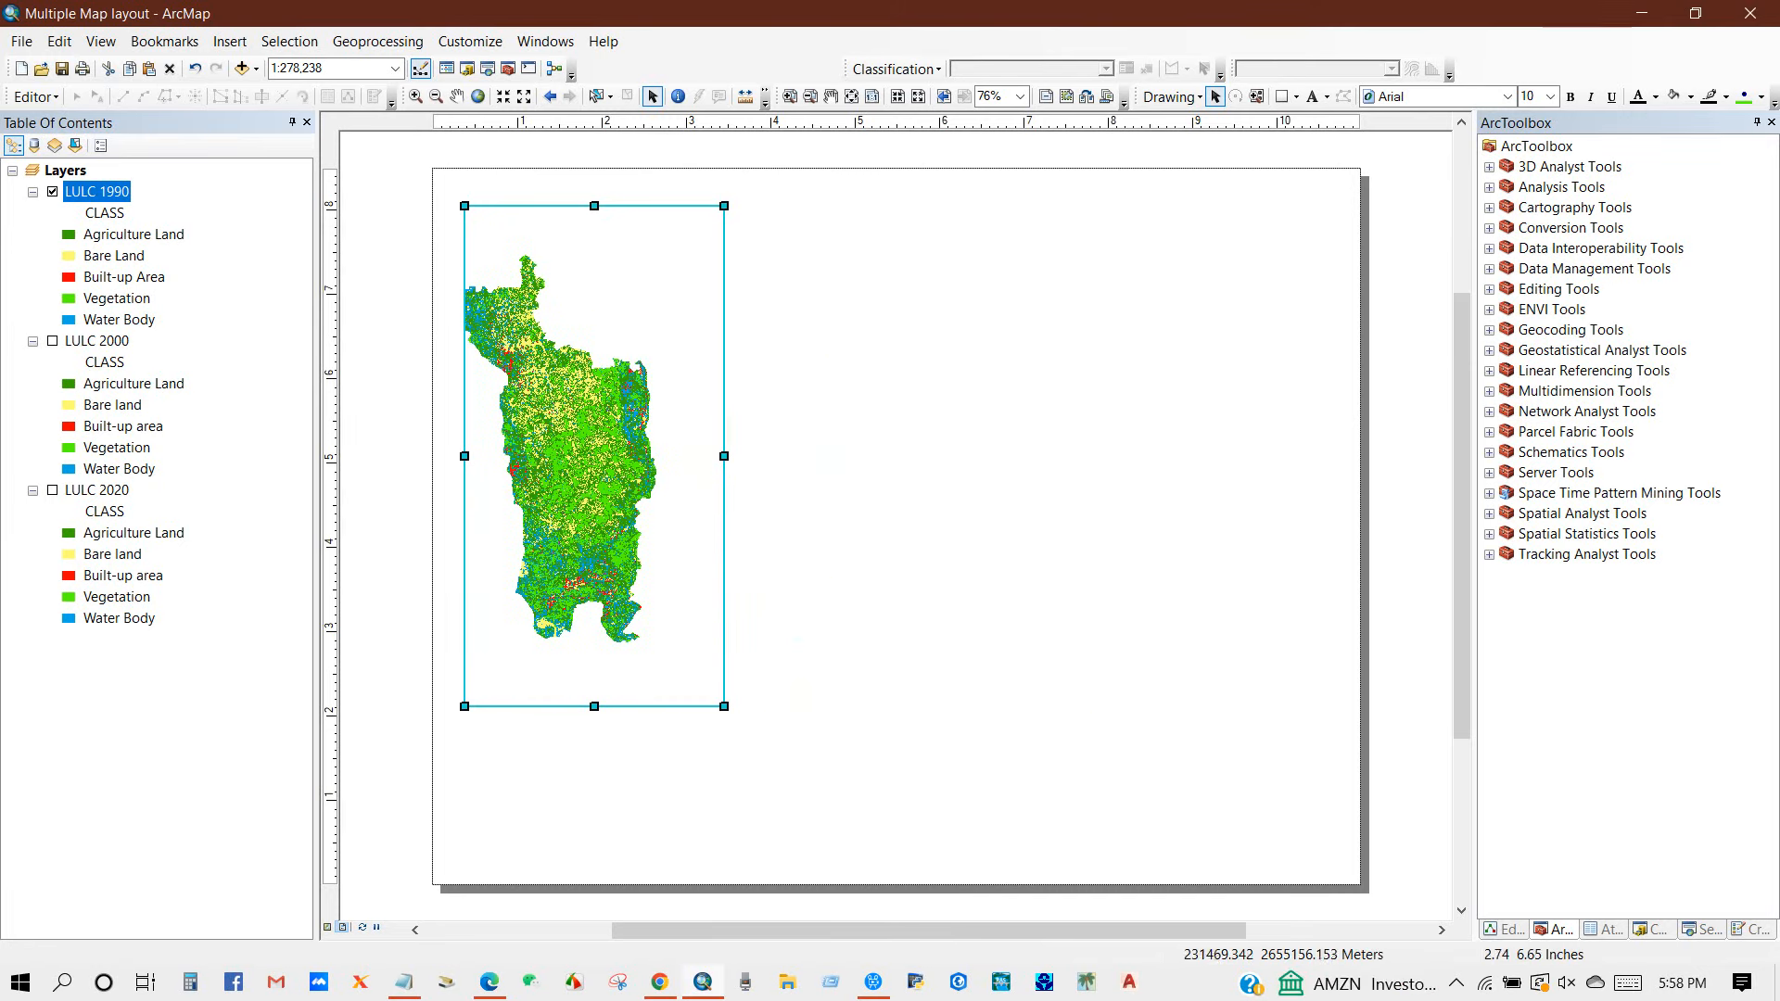
pyautogui.rightClick(640, 306)
pyautogui.click(682, 346)
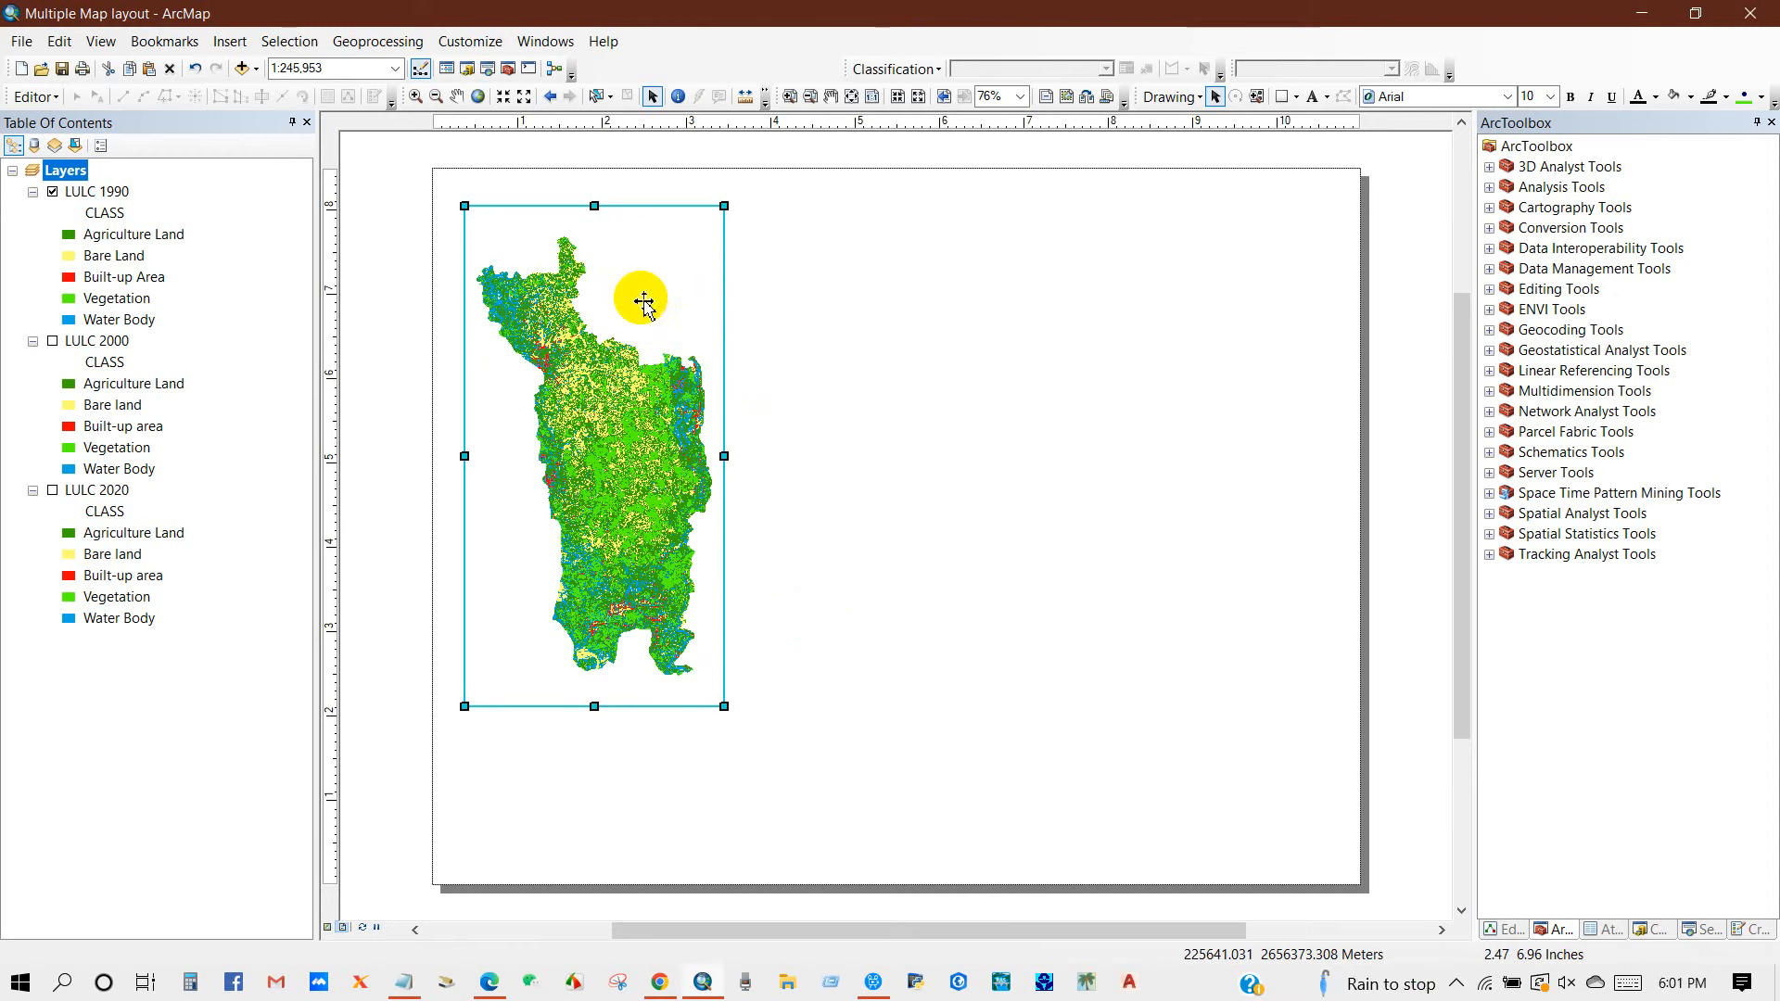
# - Create a graticule for the LULC 1990 data frame with labels only, using 30-second latitude and longitude intervals
pyautogui.rightClick(643, 302)
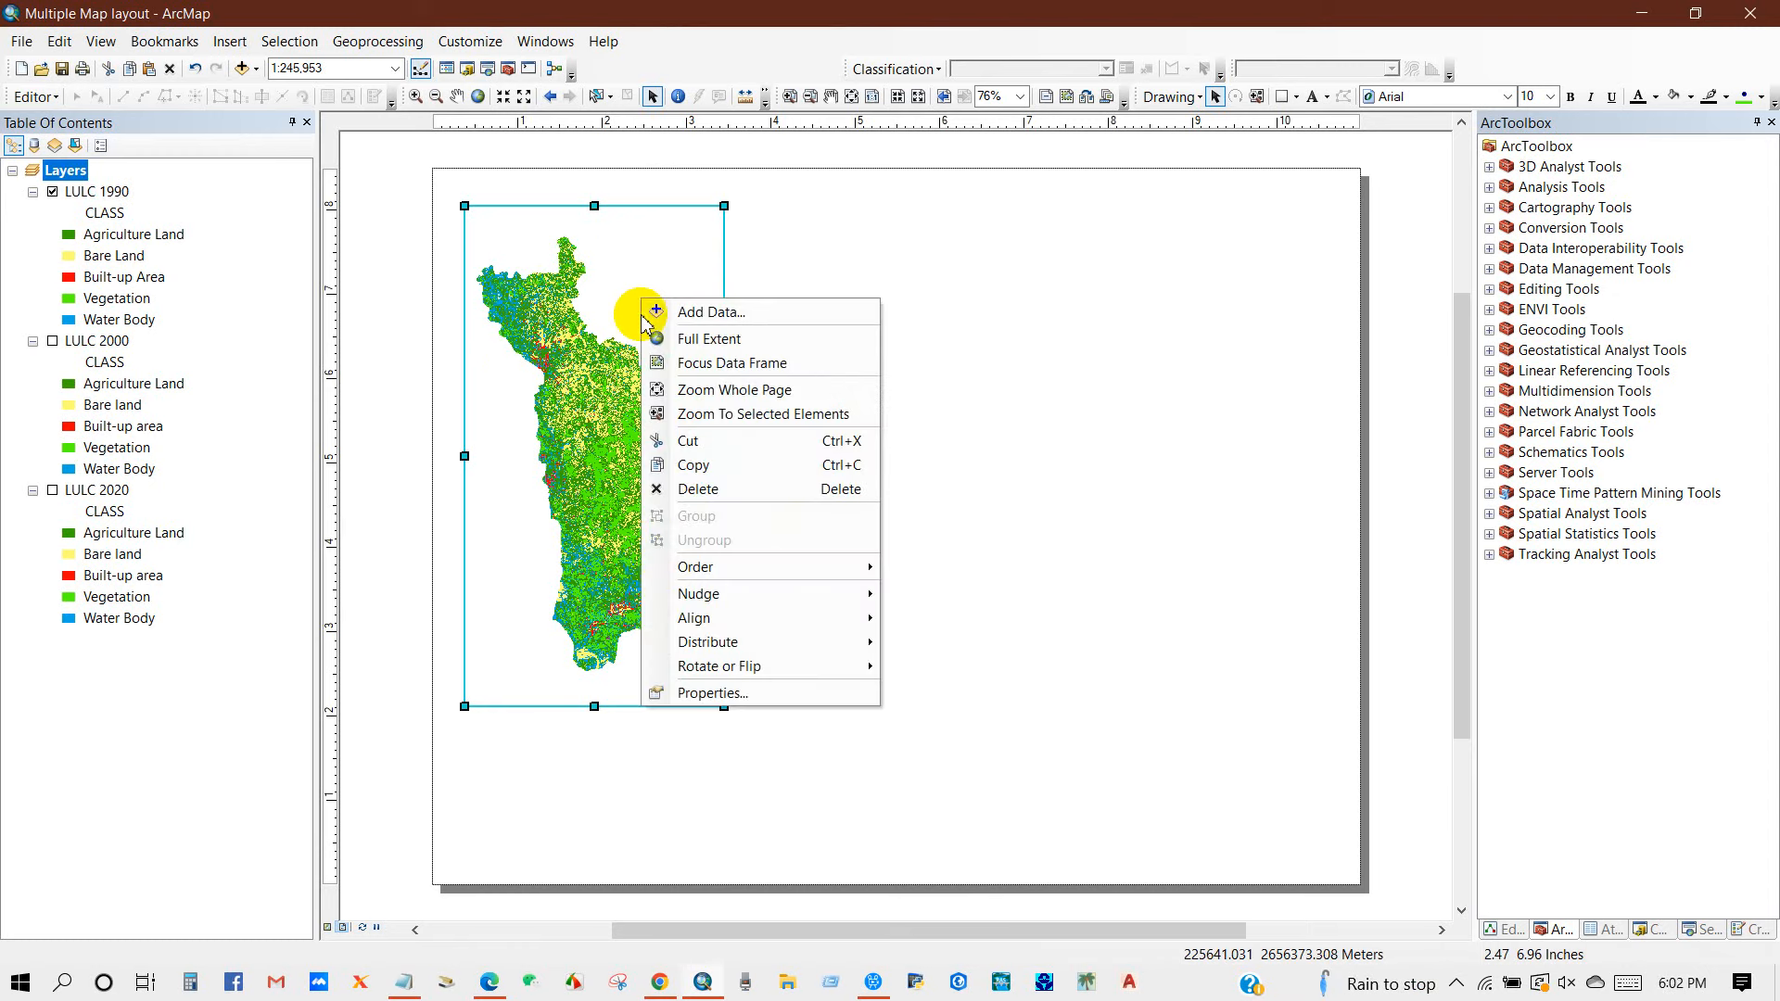
pyautogui.click(684, 694)
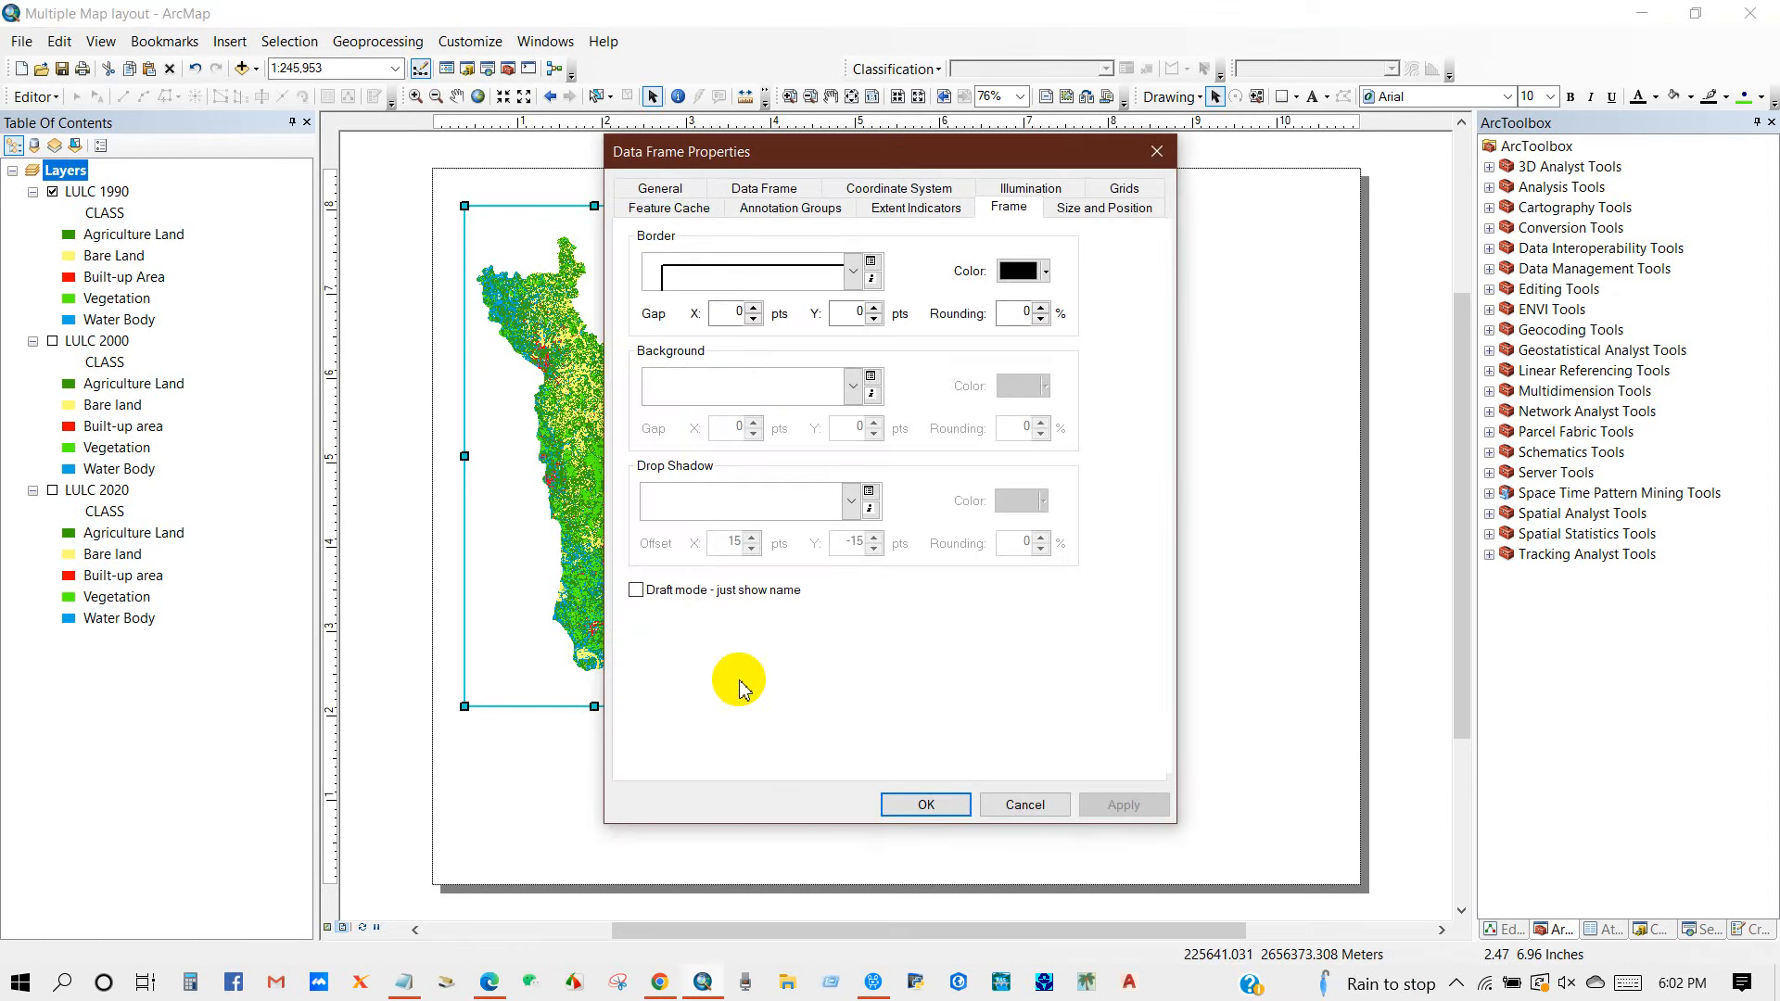
pyautogui.click(1125, 190)
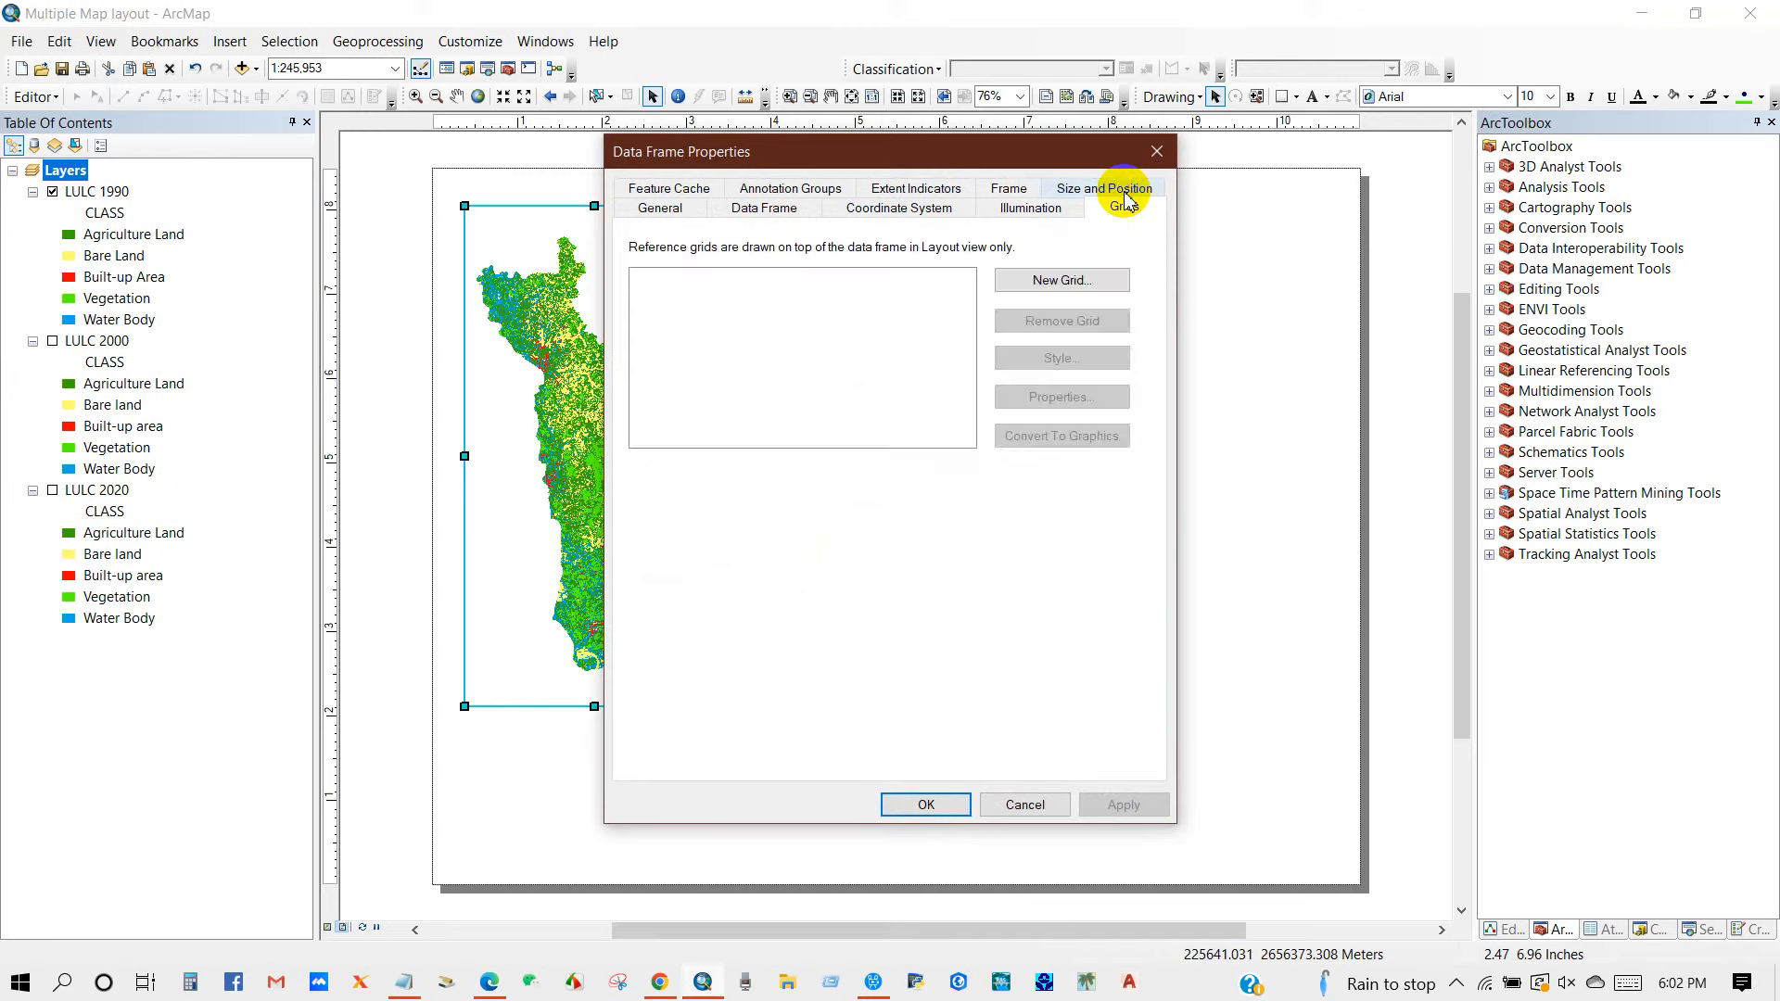
pyautogui.click(1057, 281)
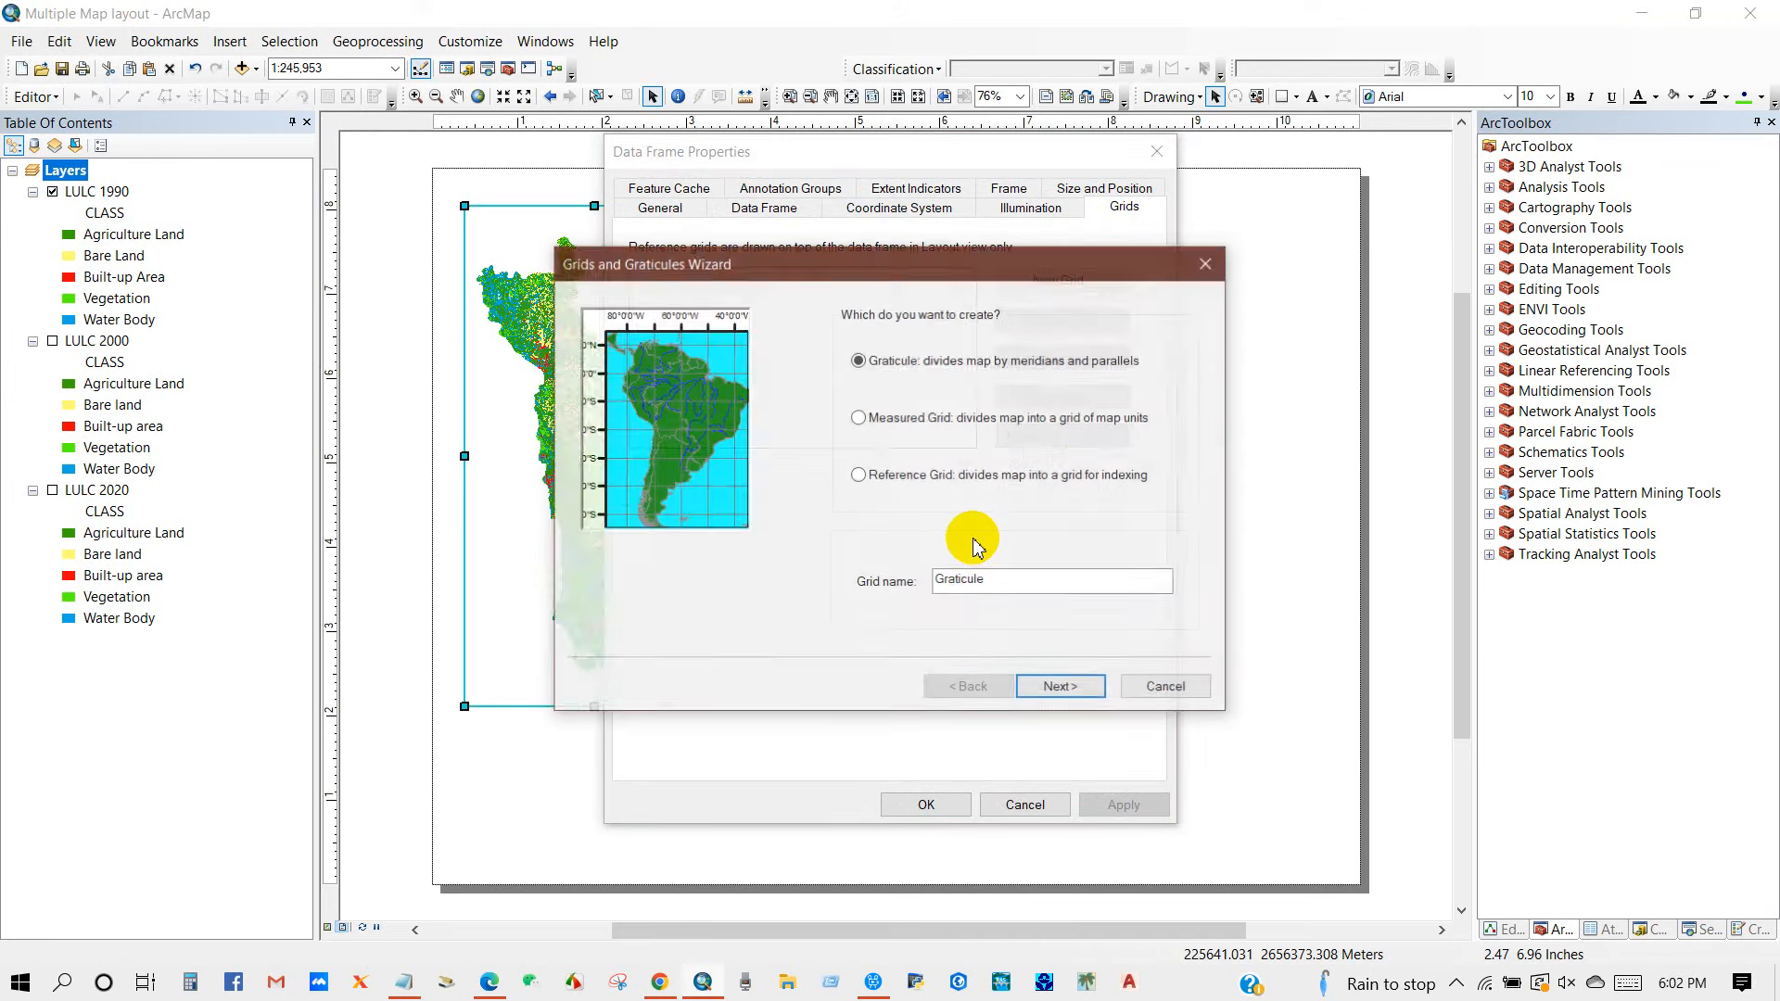
pyautogui.click(1057, 687)
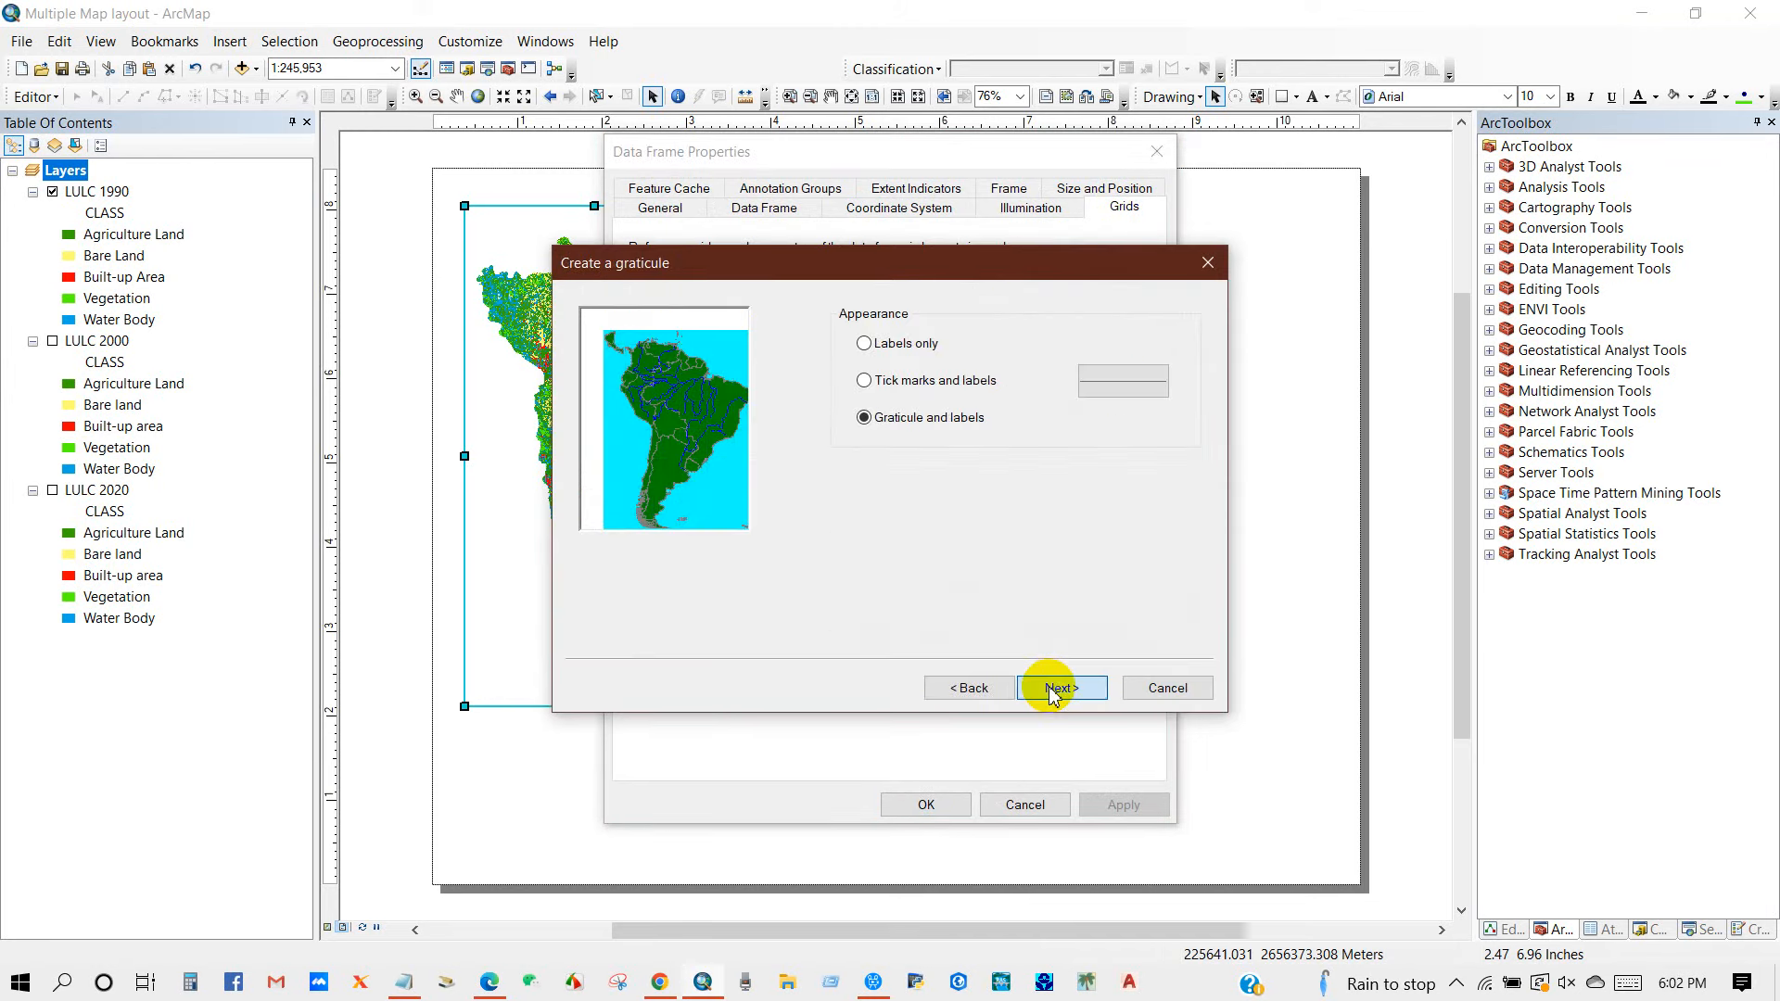
pyautogui.click(864, 344)
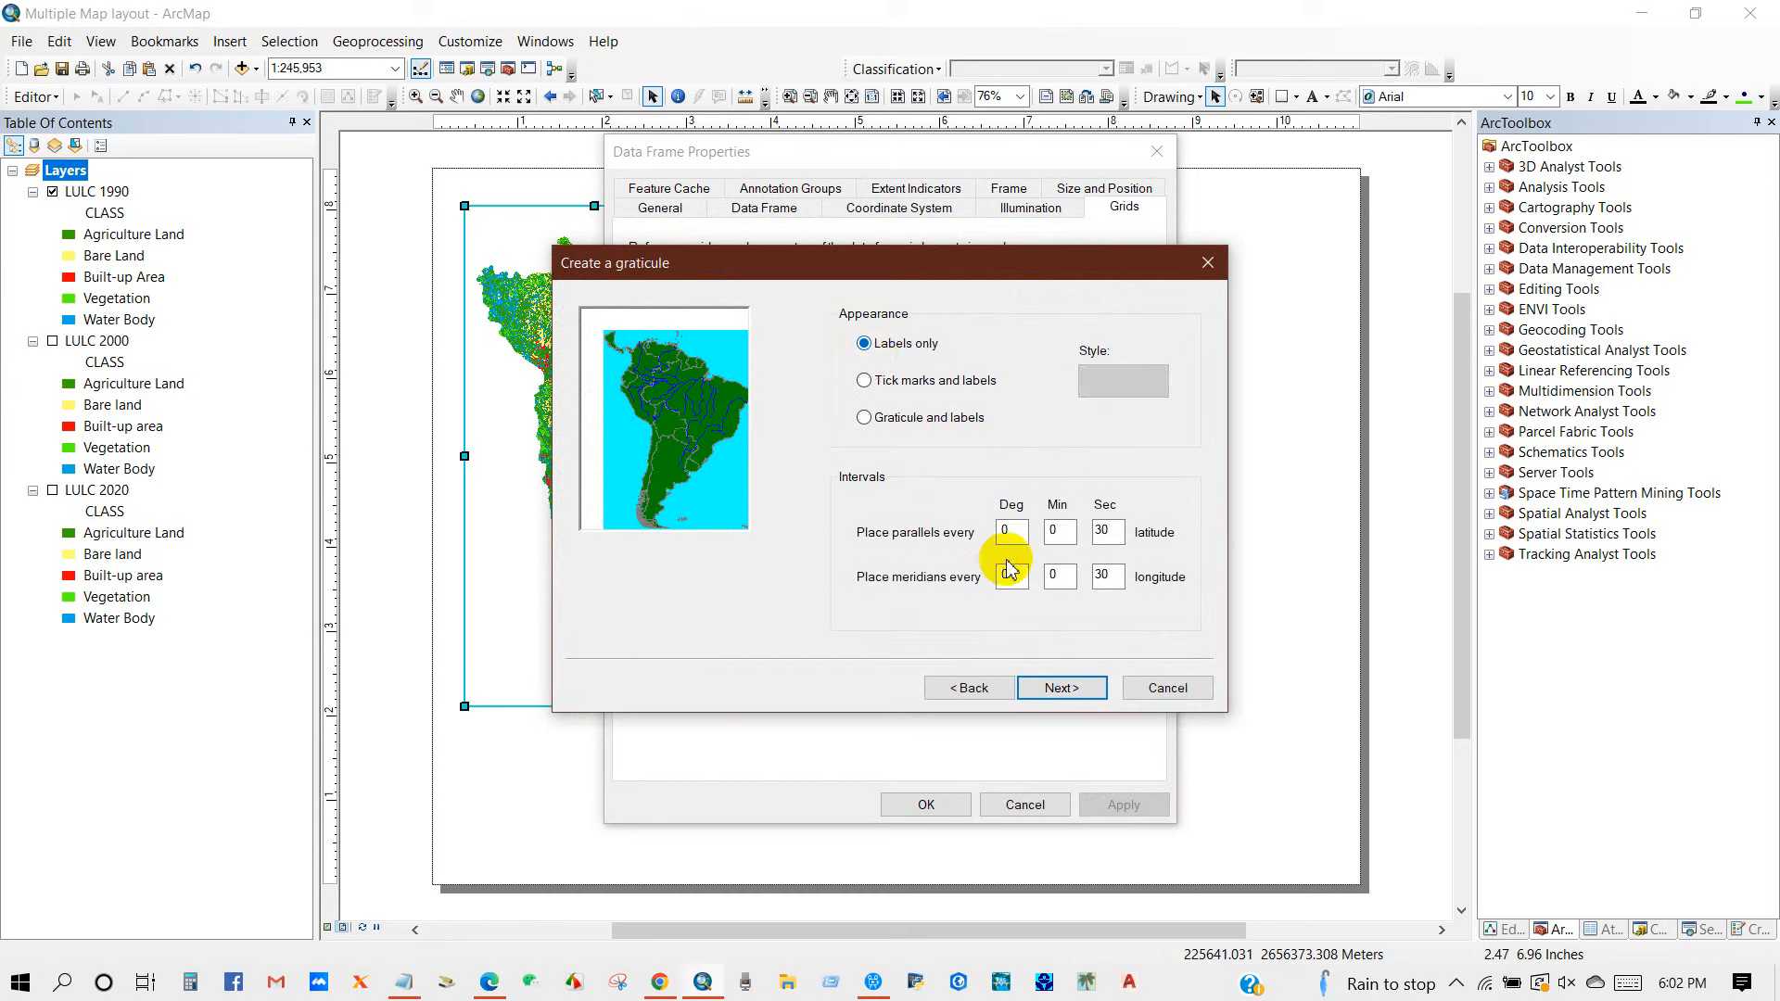
pyautogui.click(1054, 691)
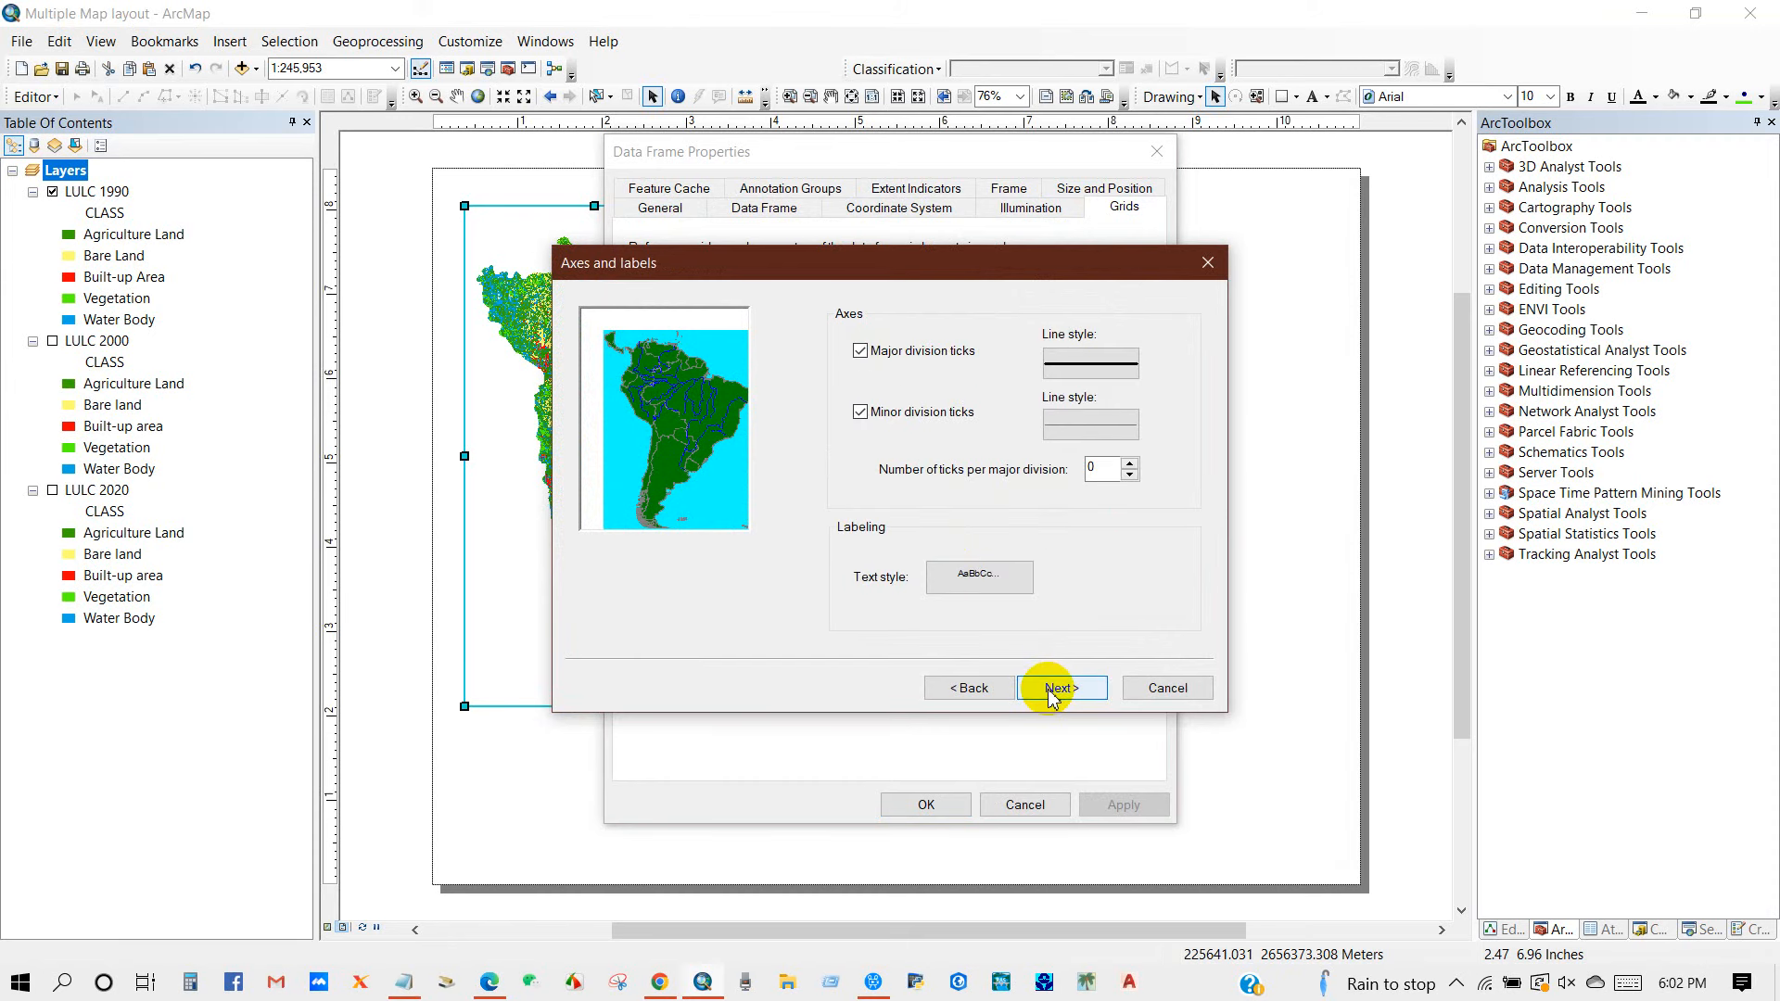
pyautogui.click(1052, 693)
pyautogui.click(1051, 691)
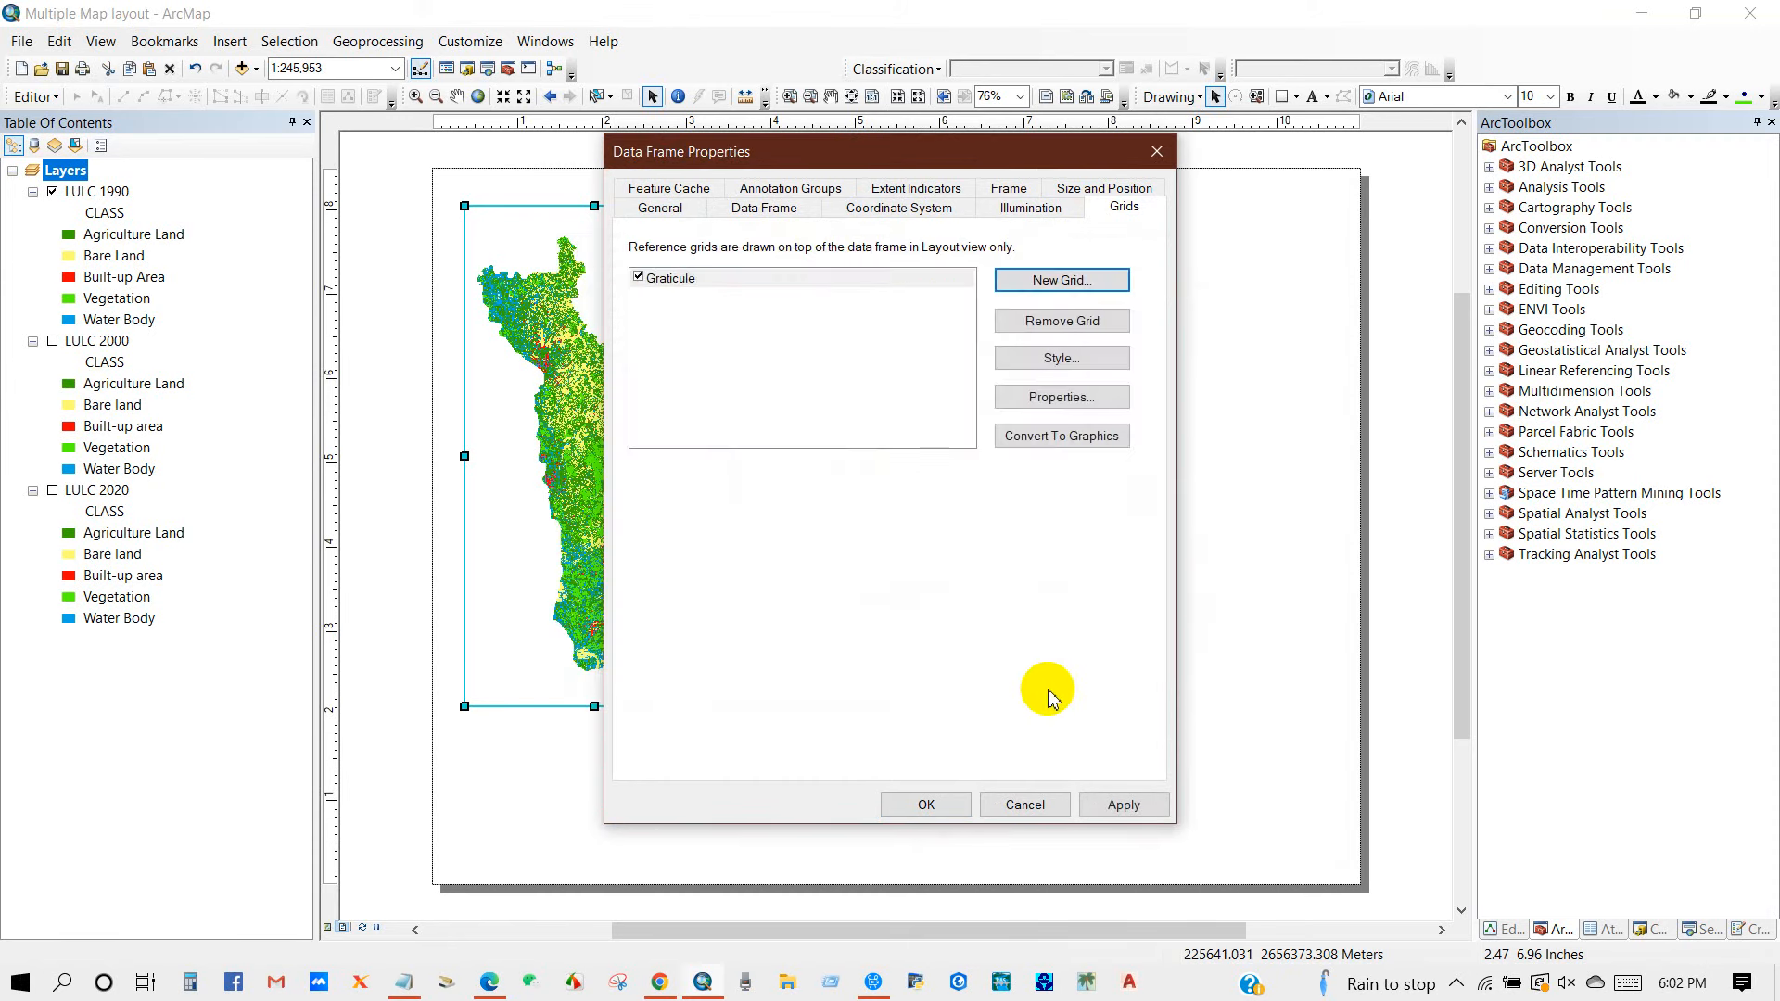
# - Set the graticule label size to 8, make the left and right labels vertical, and apply the grid to the data frame
pyautogui.click(1045, 399)
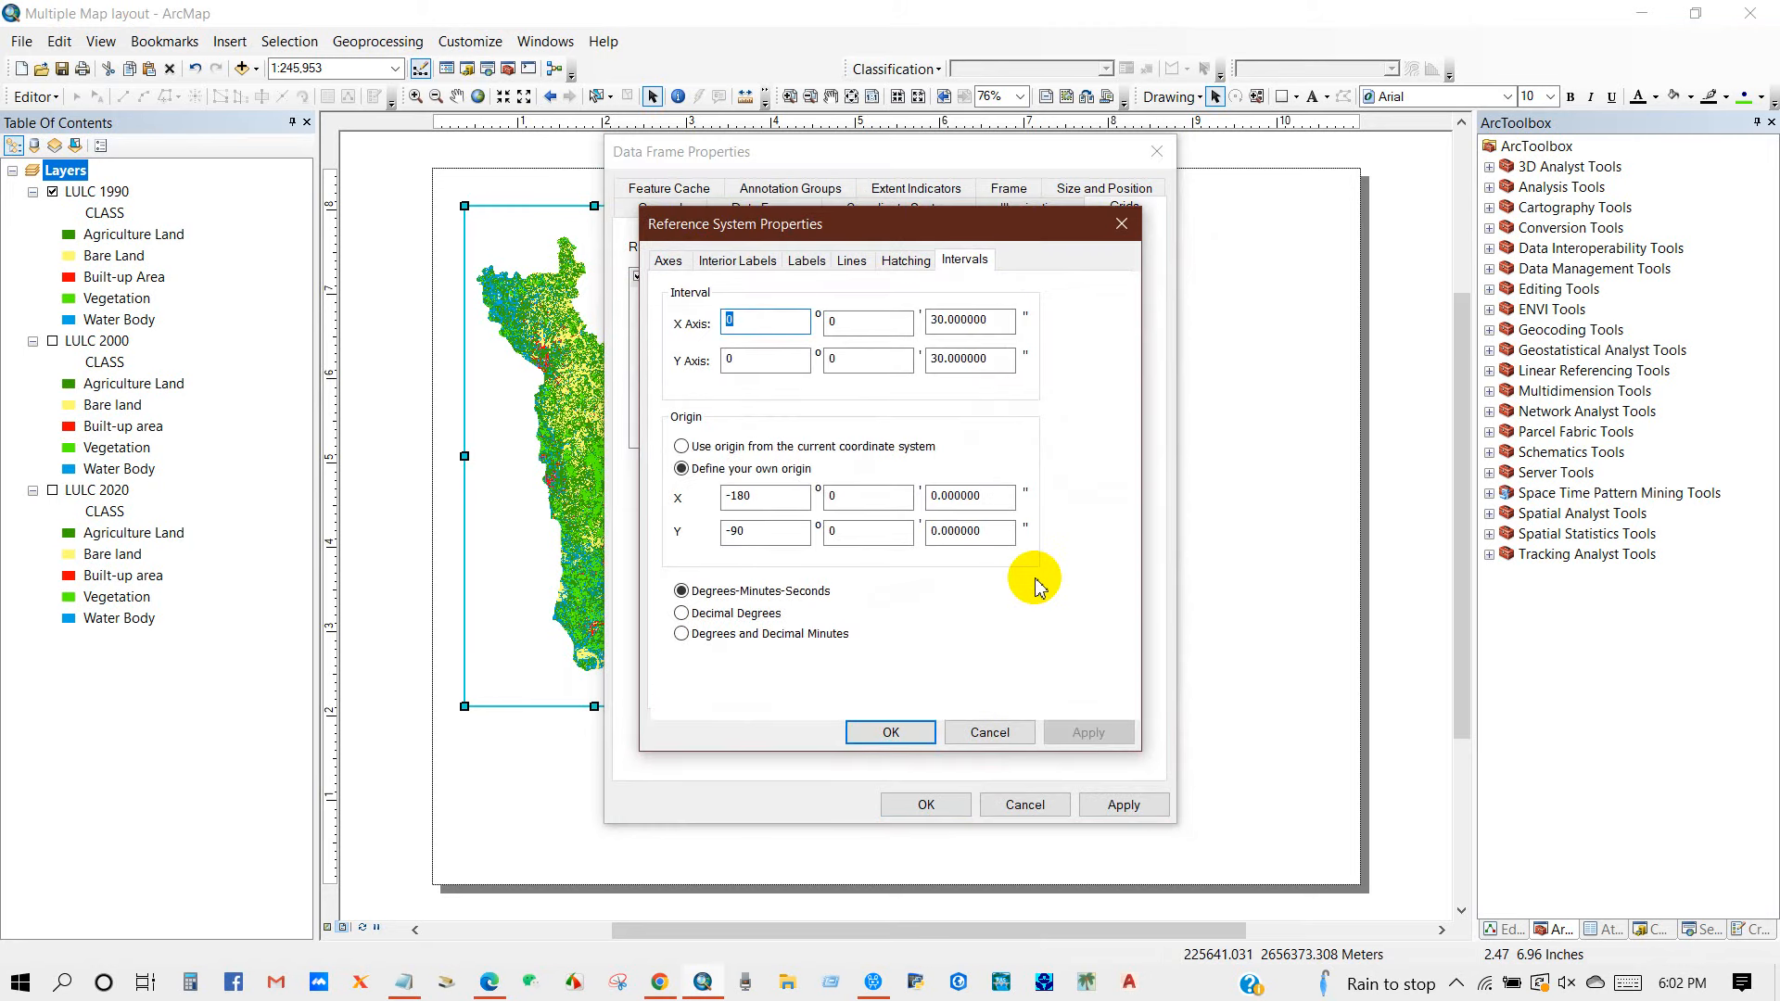
pyautogui.click(734, 263)
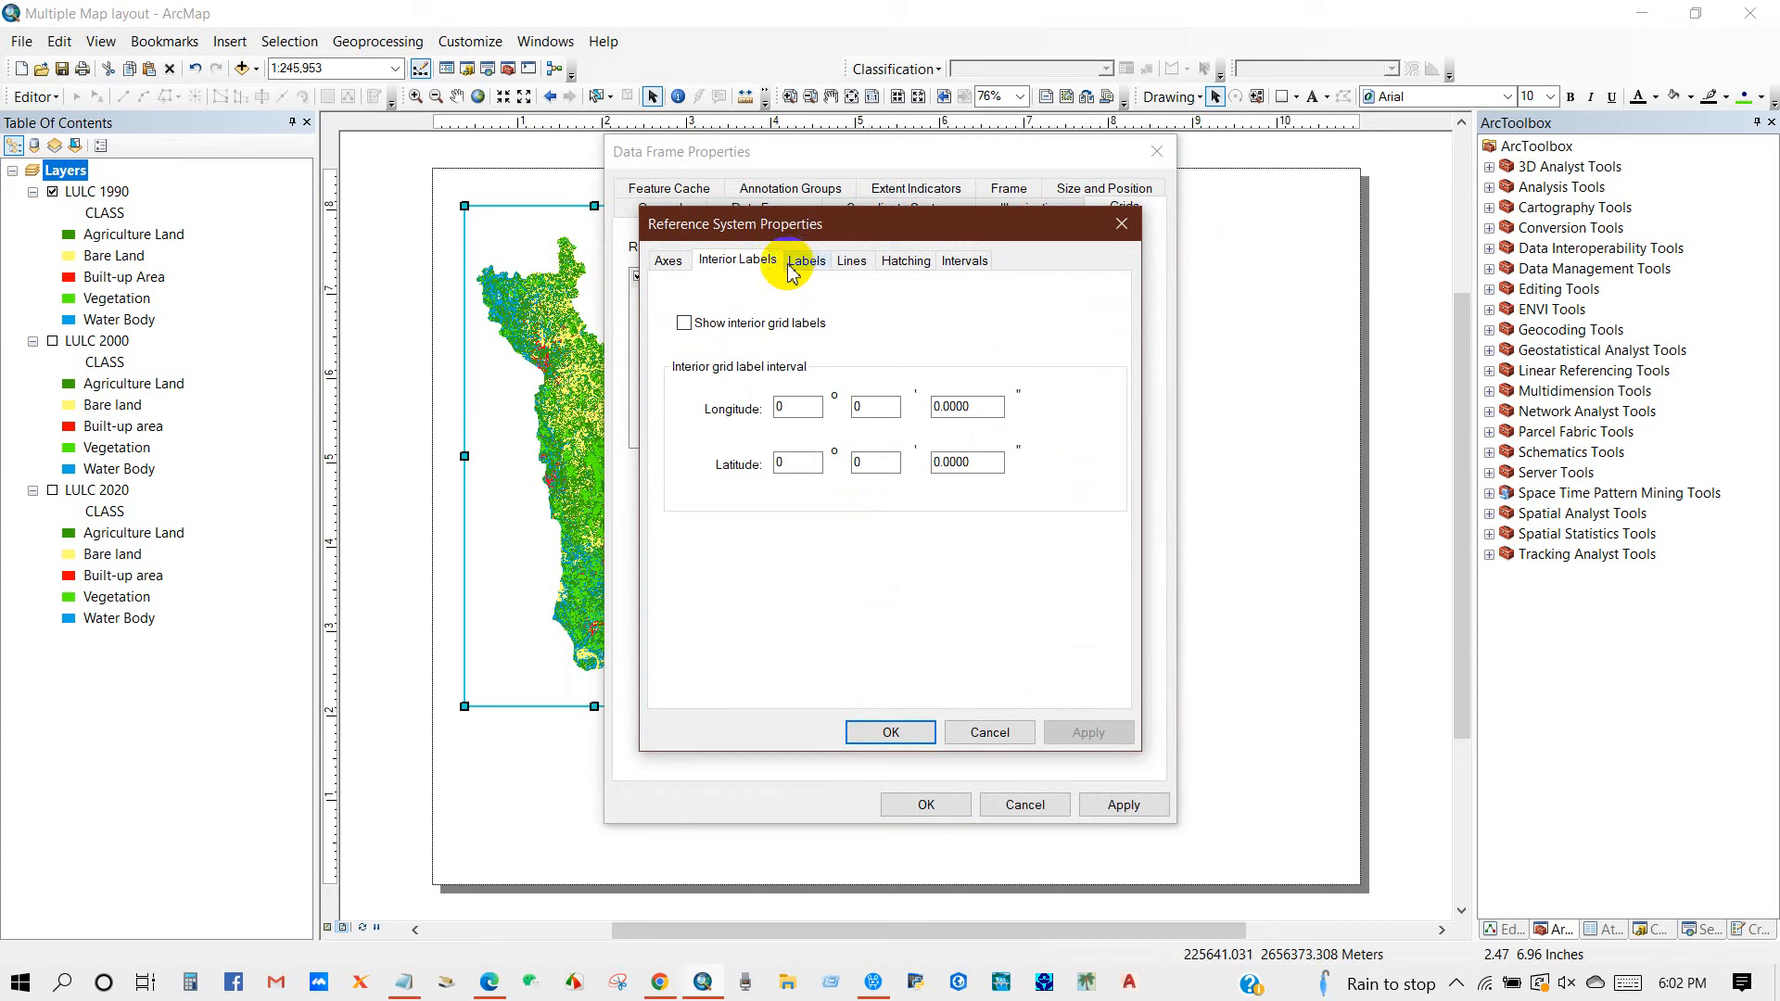
pyautogui.click(669, 263)
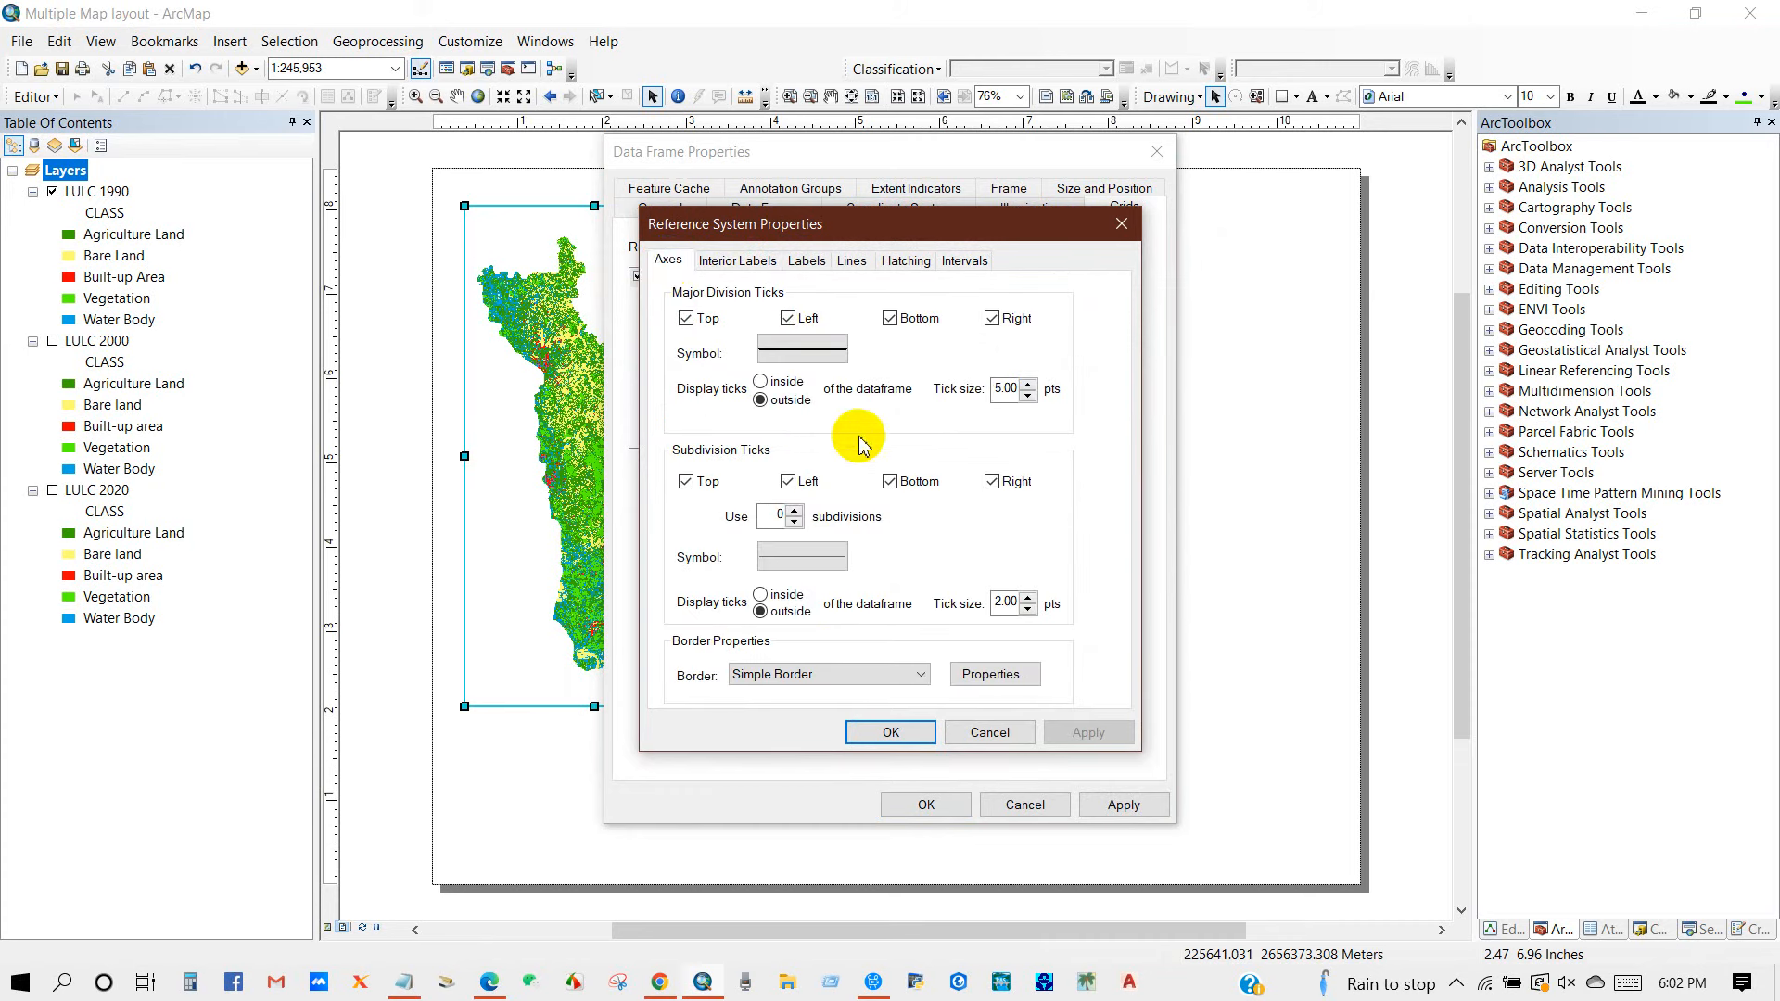
pyautogui.click(753, 267)
pyautogui.click(805, 263)
pyautogui.click(810, 477)
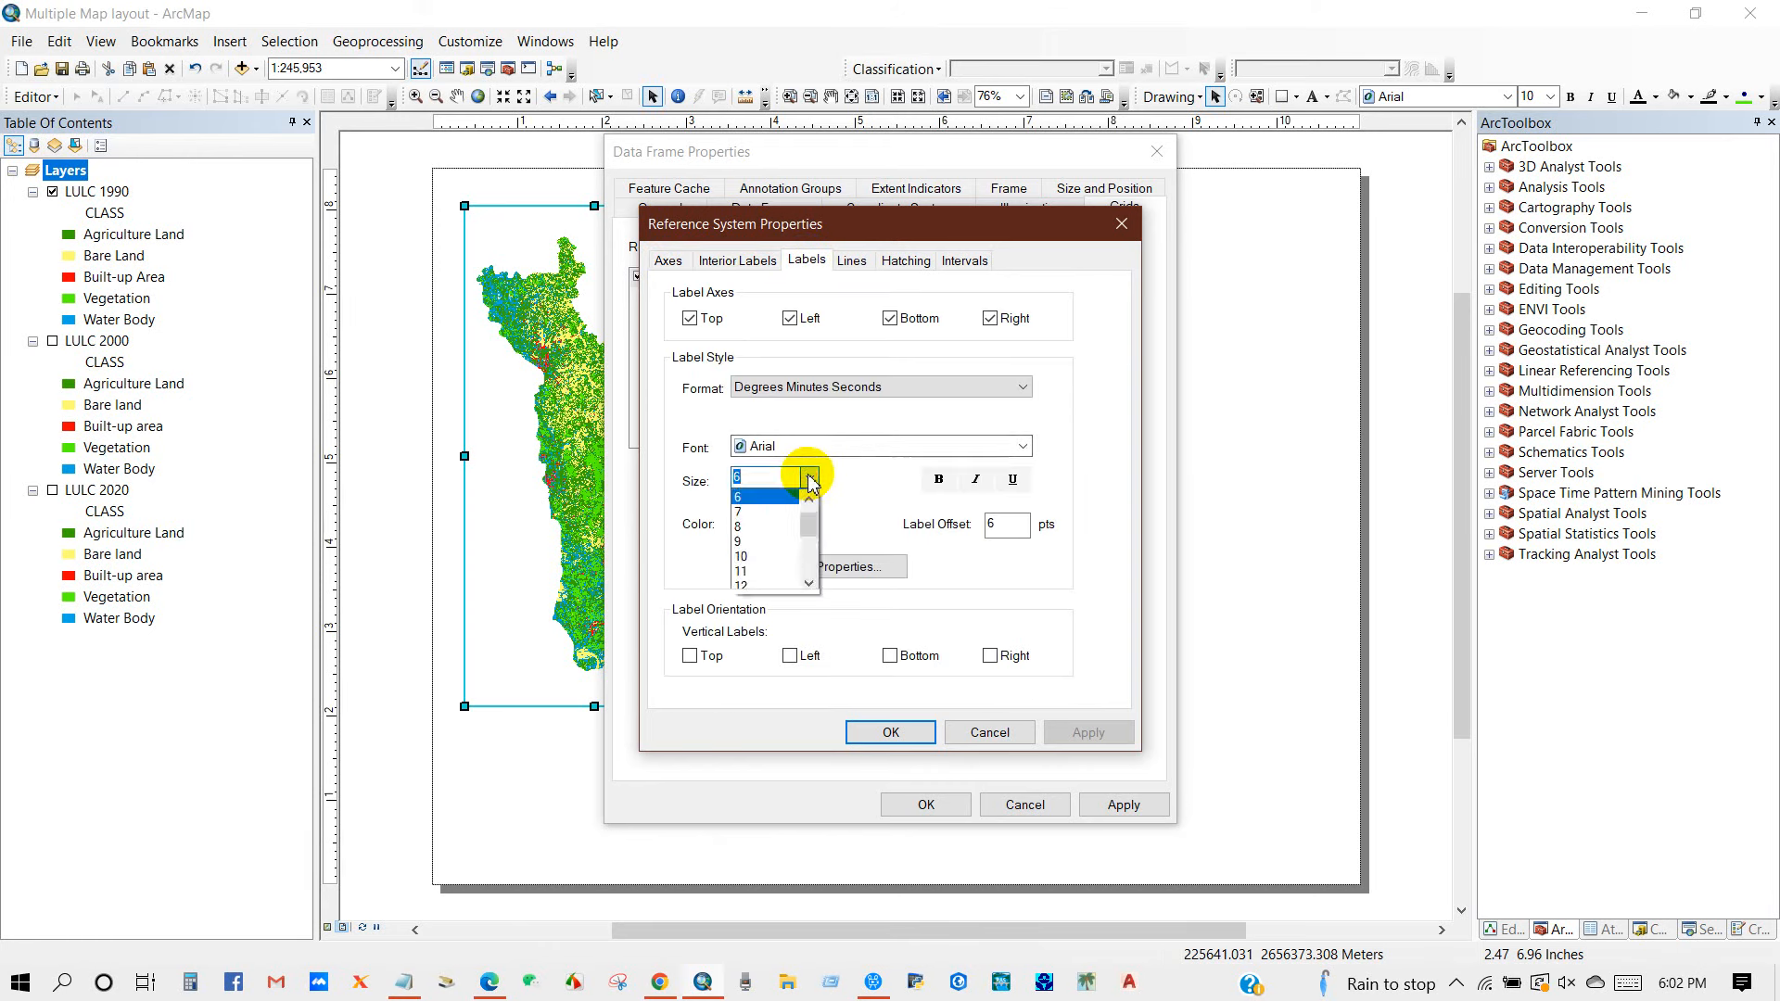
pyautogui.click(751, 527)
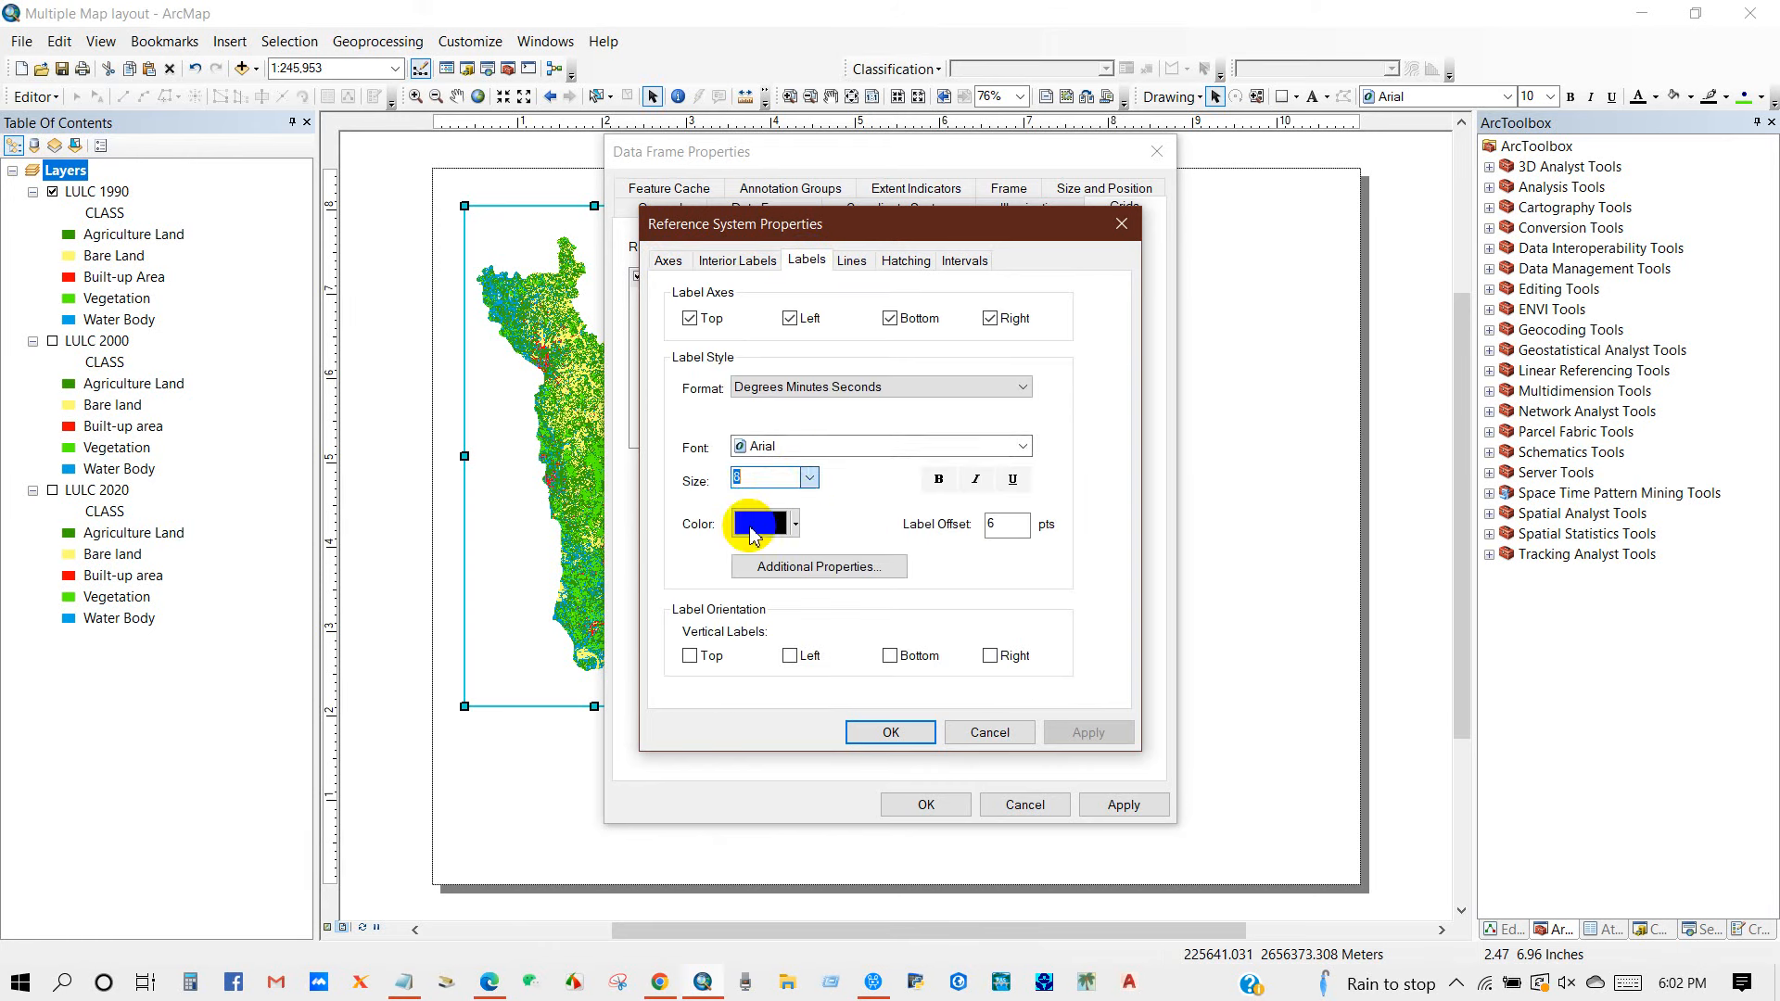
pyautogui.click(790, 656)
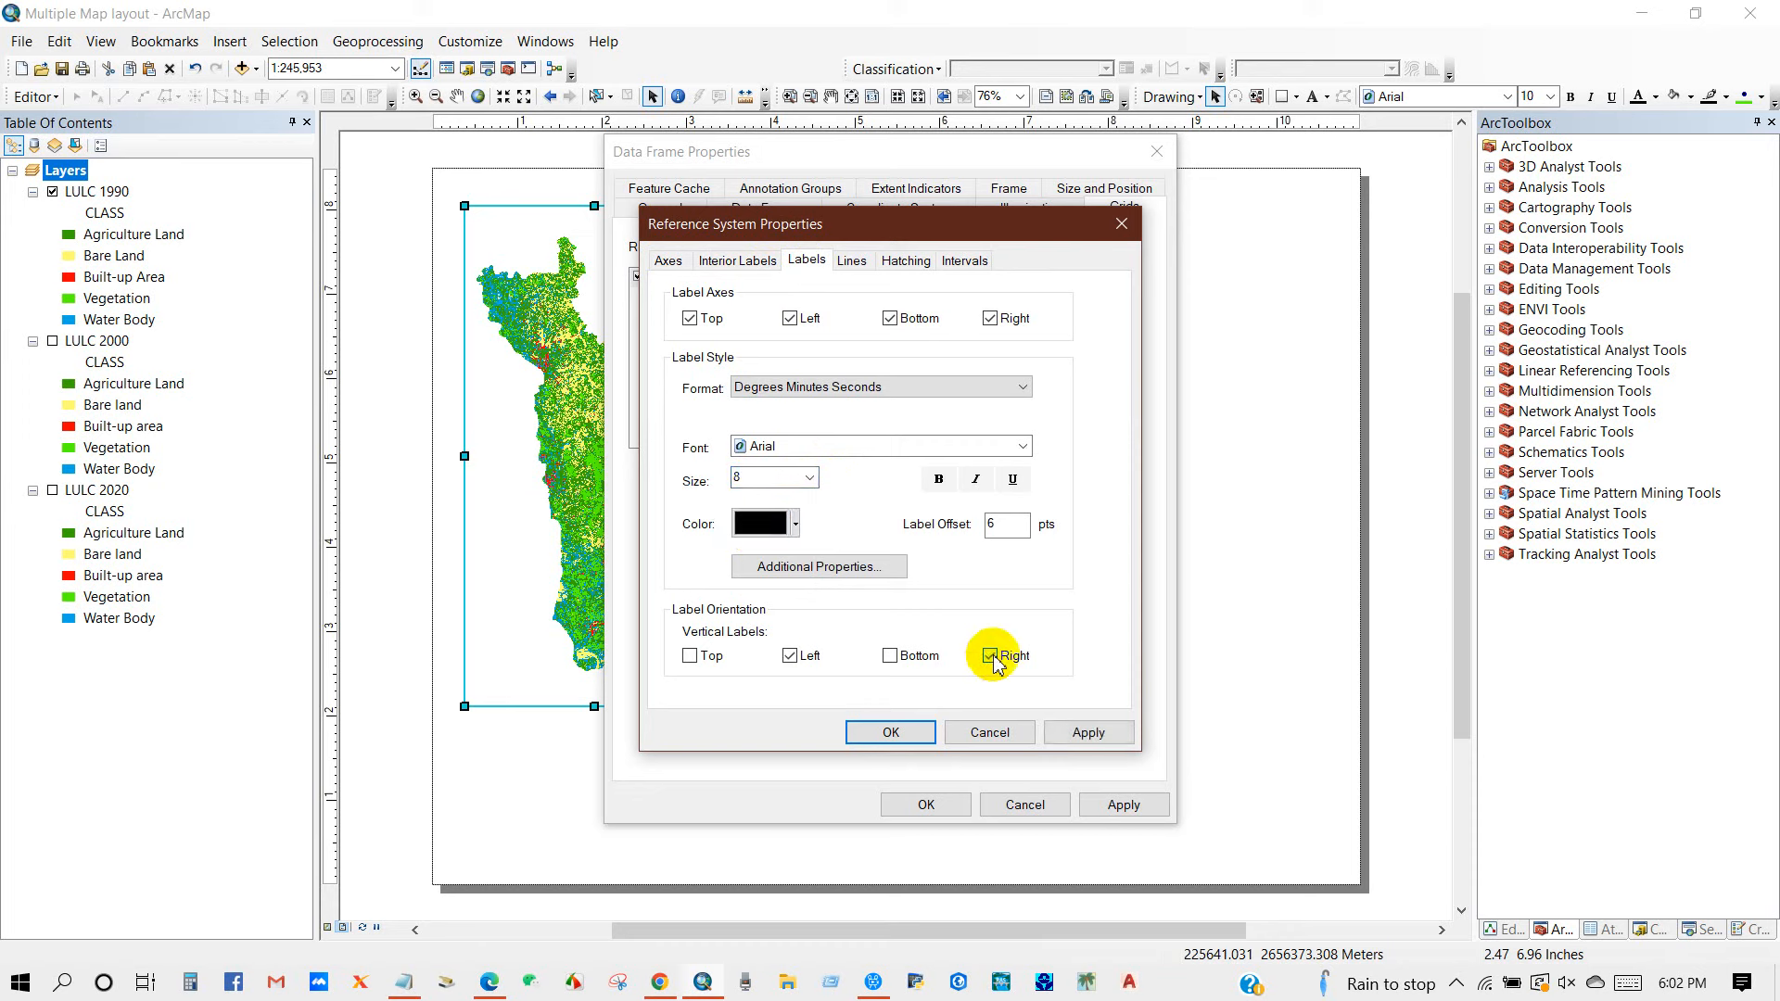
pyautogui.click(892, 734)
pyautogui.click(908, 805)
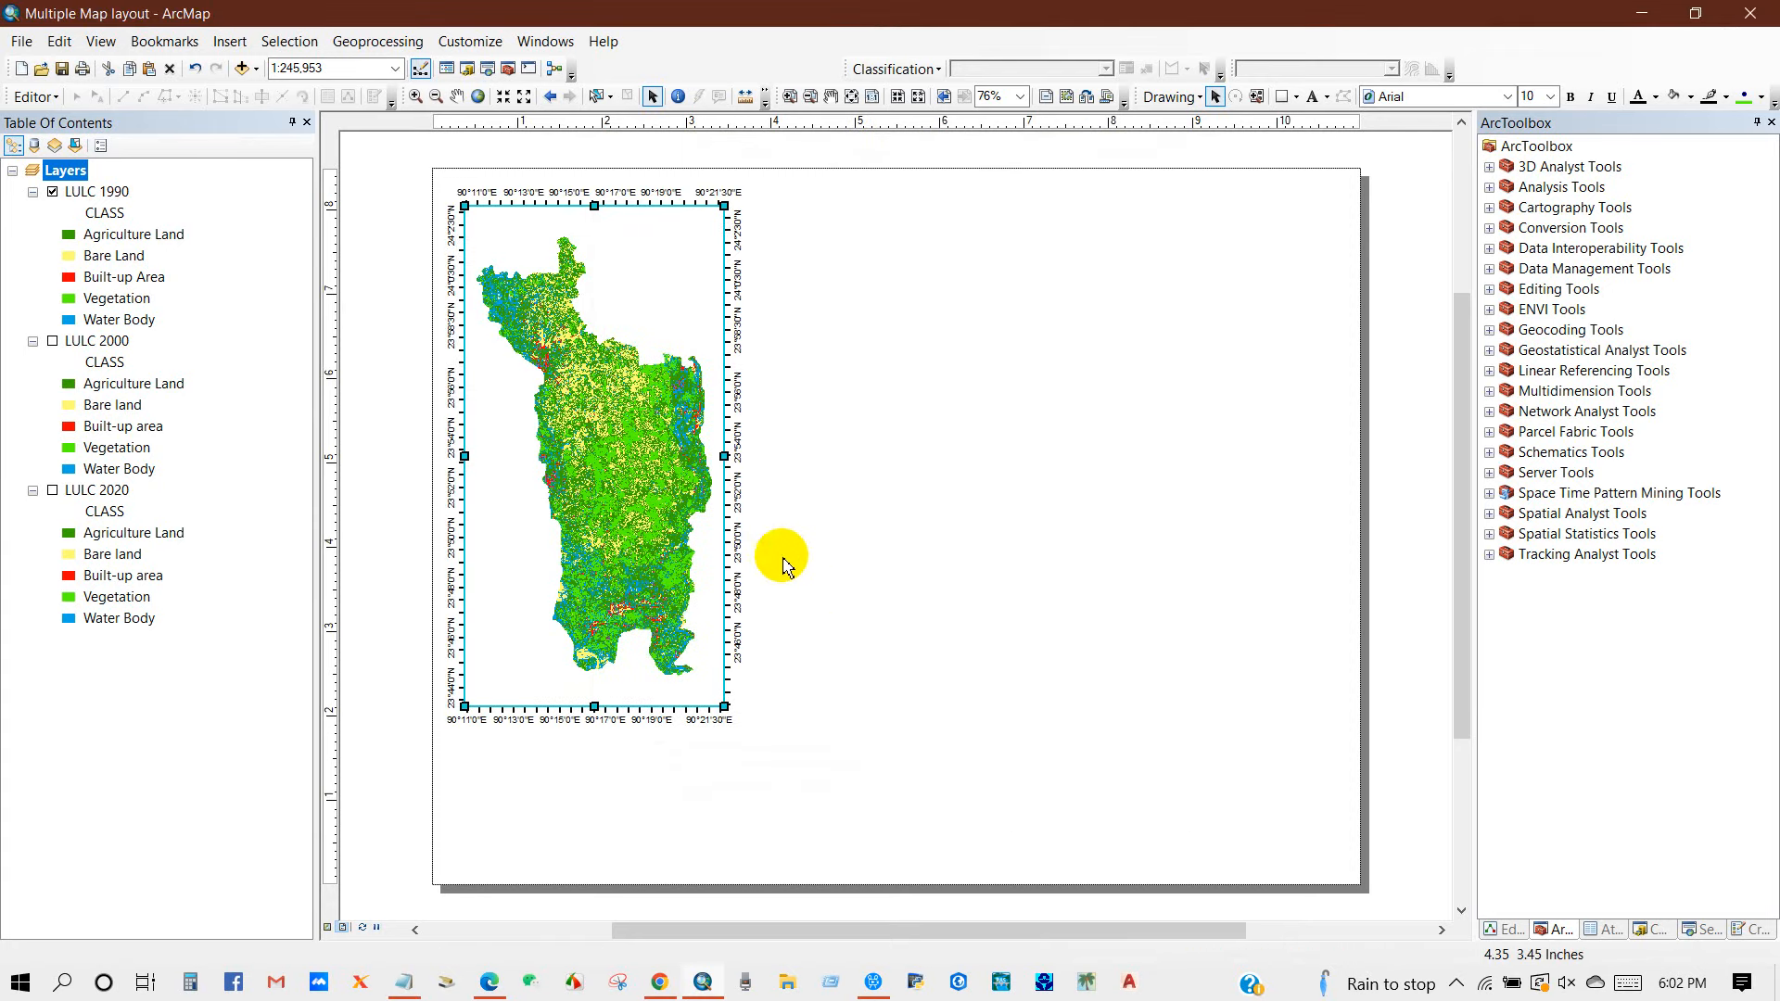
# - Set the LULC 1990 graticule's X and Y axis intervals to 80 seconds and apply the grid to the data frame
pyautogui.rightClick(652, 276)
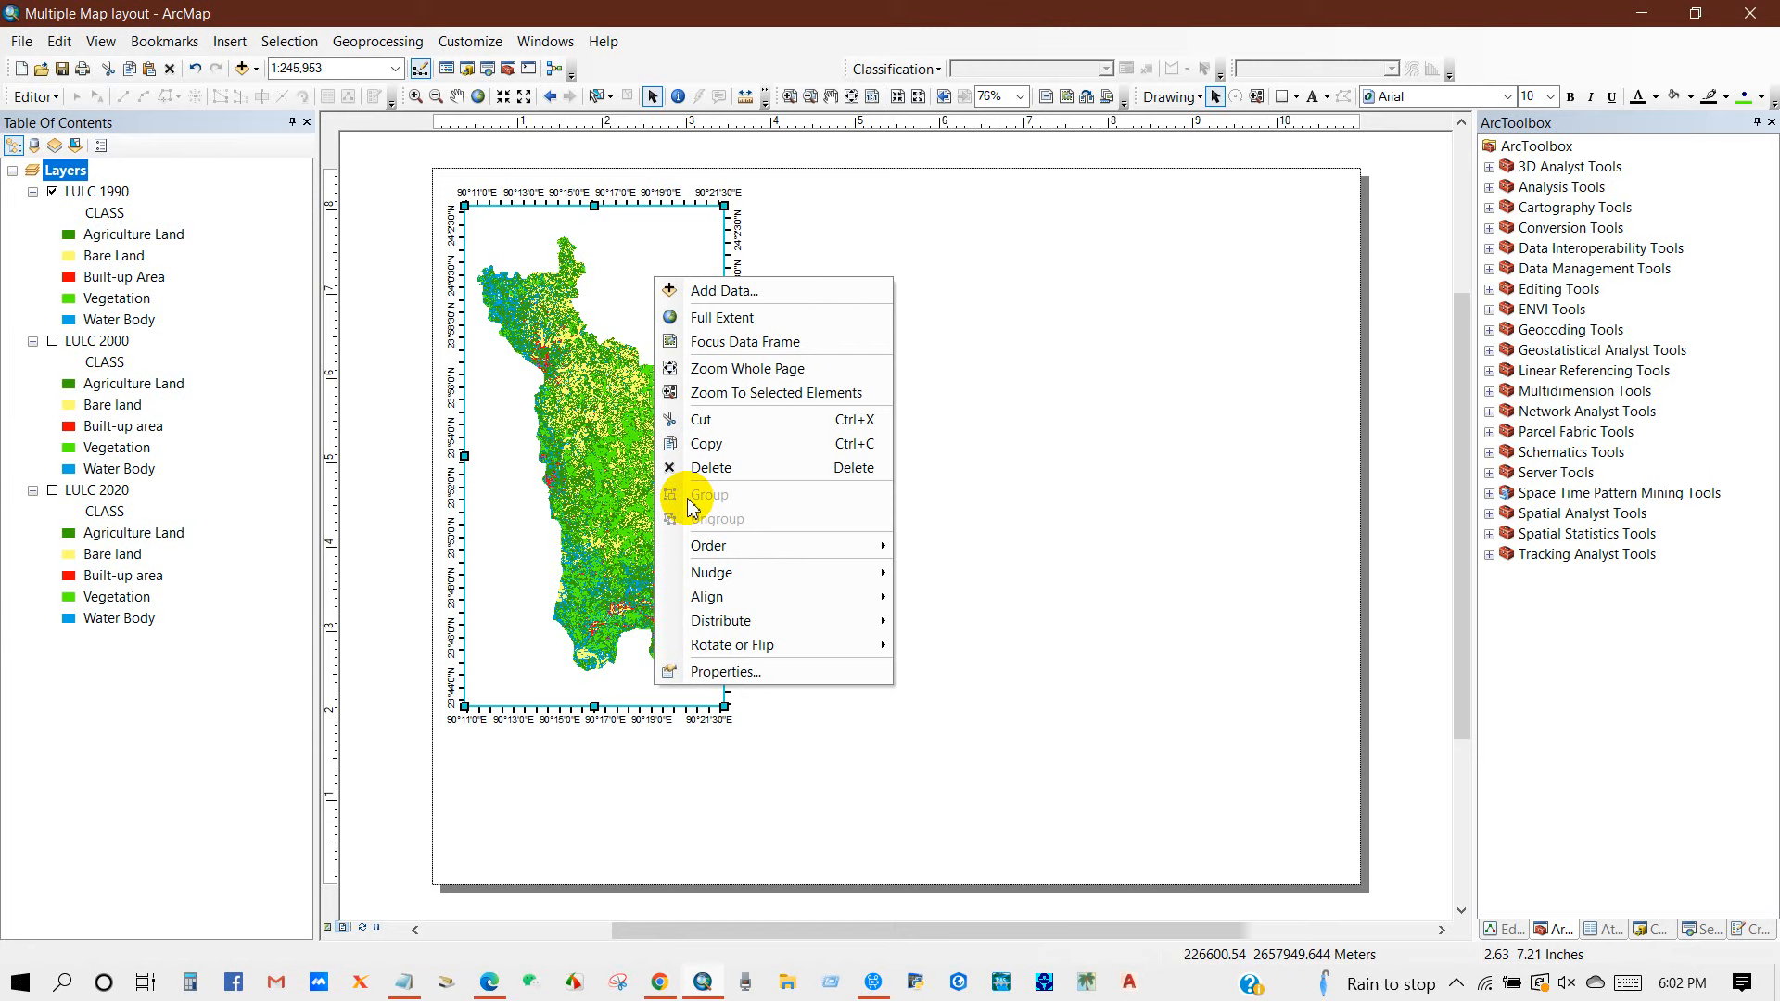
pyautogui.click(705, 671)
pyautogui.click(1024, 397)
pyautogui.click(959, 263)
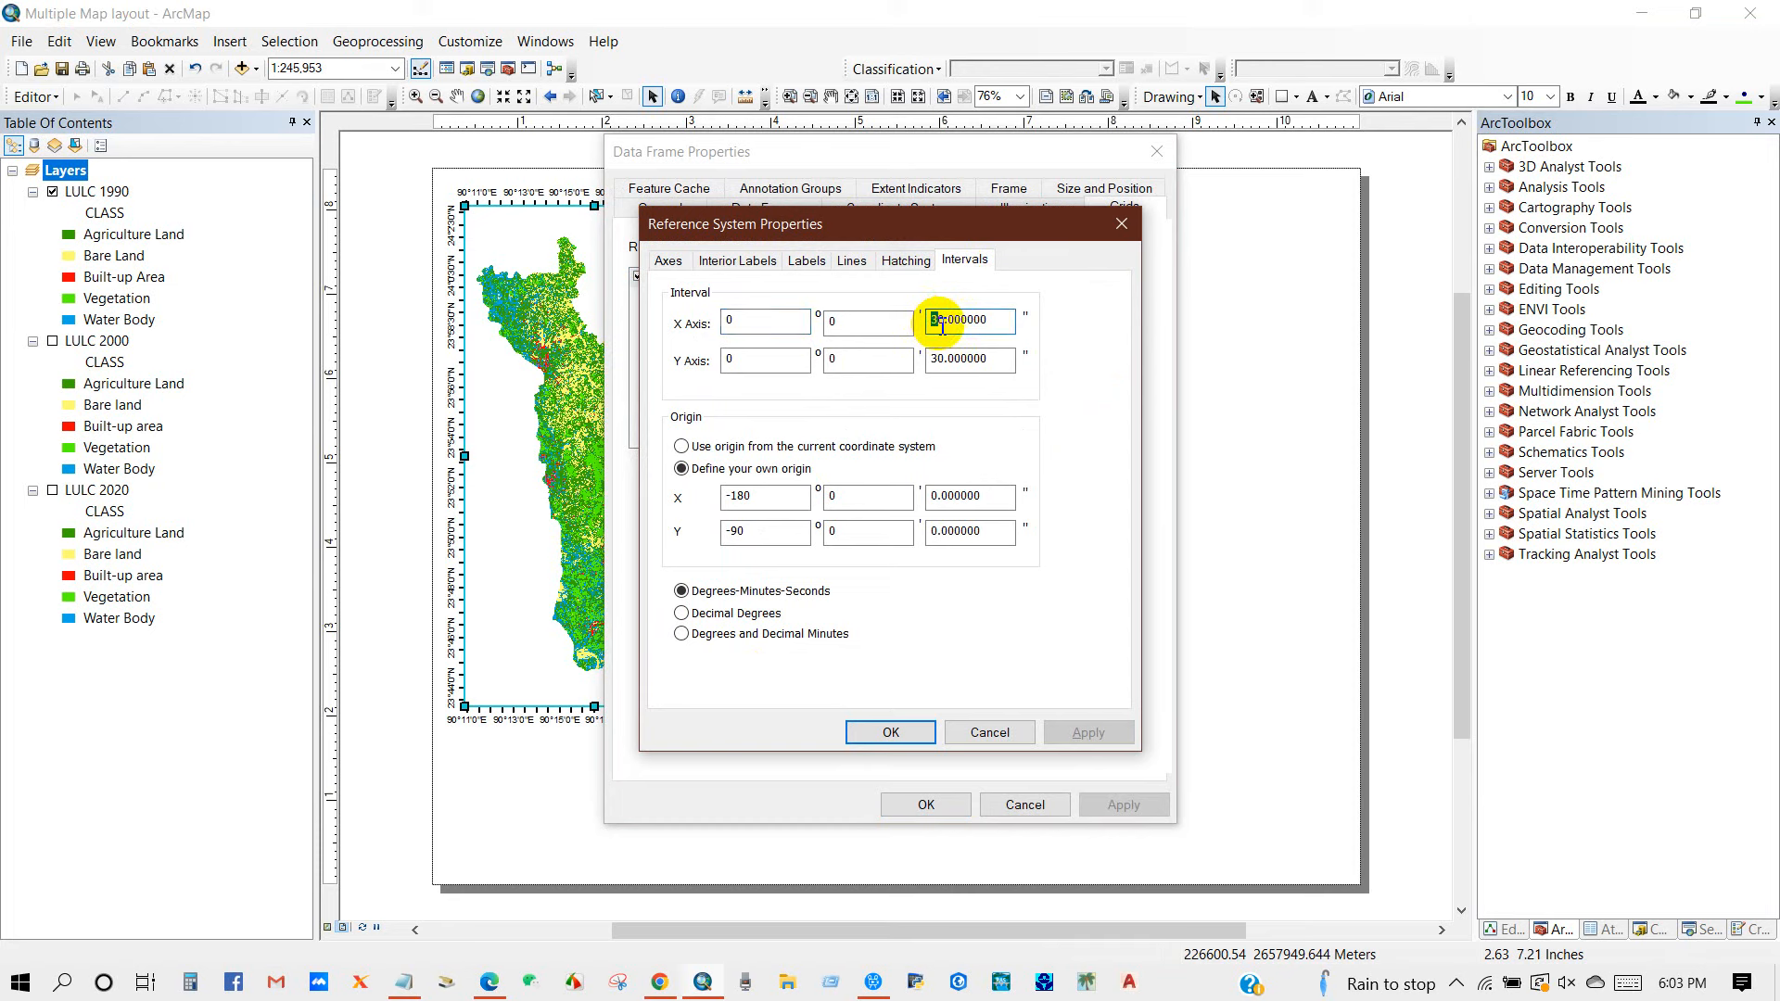
pyautogui.write('8')
pyautogui.click(941, 363)
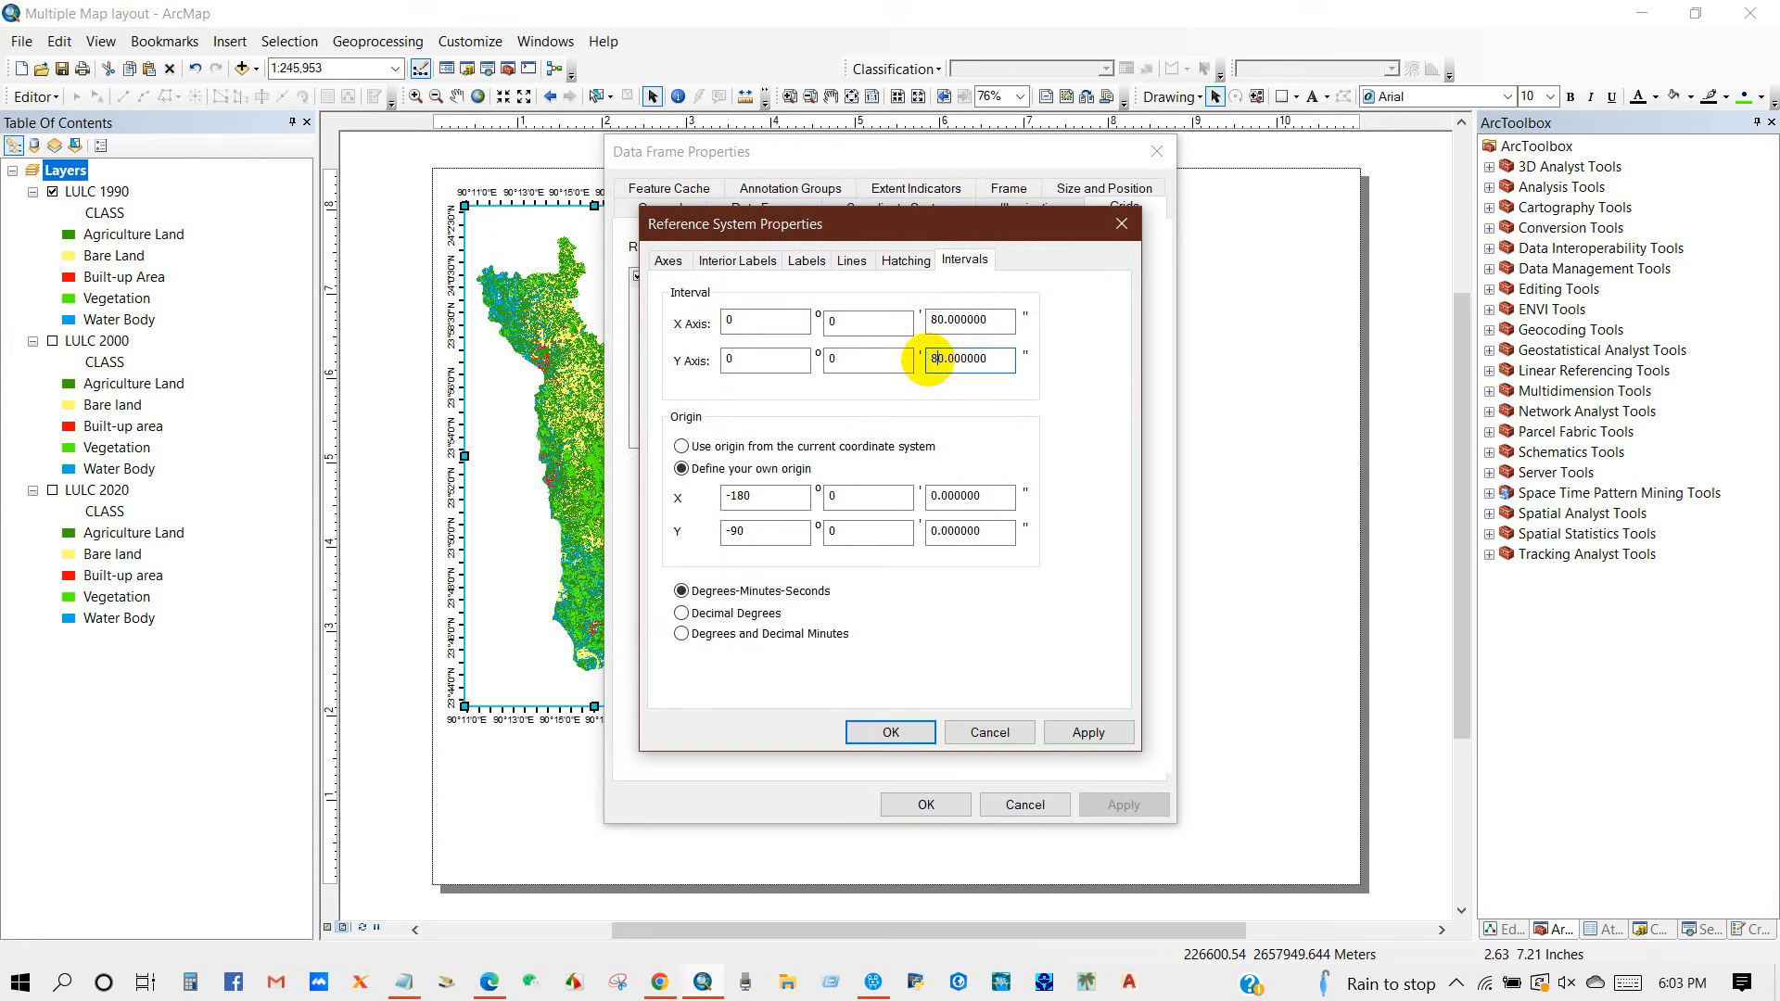
pyautogui.click(890, 734)
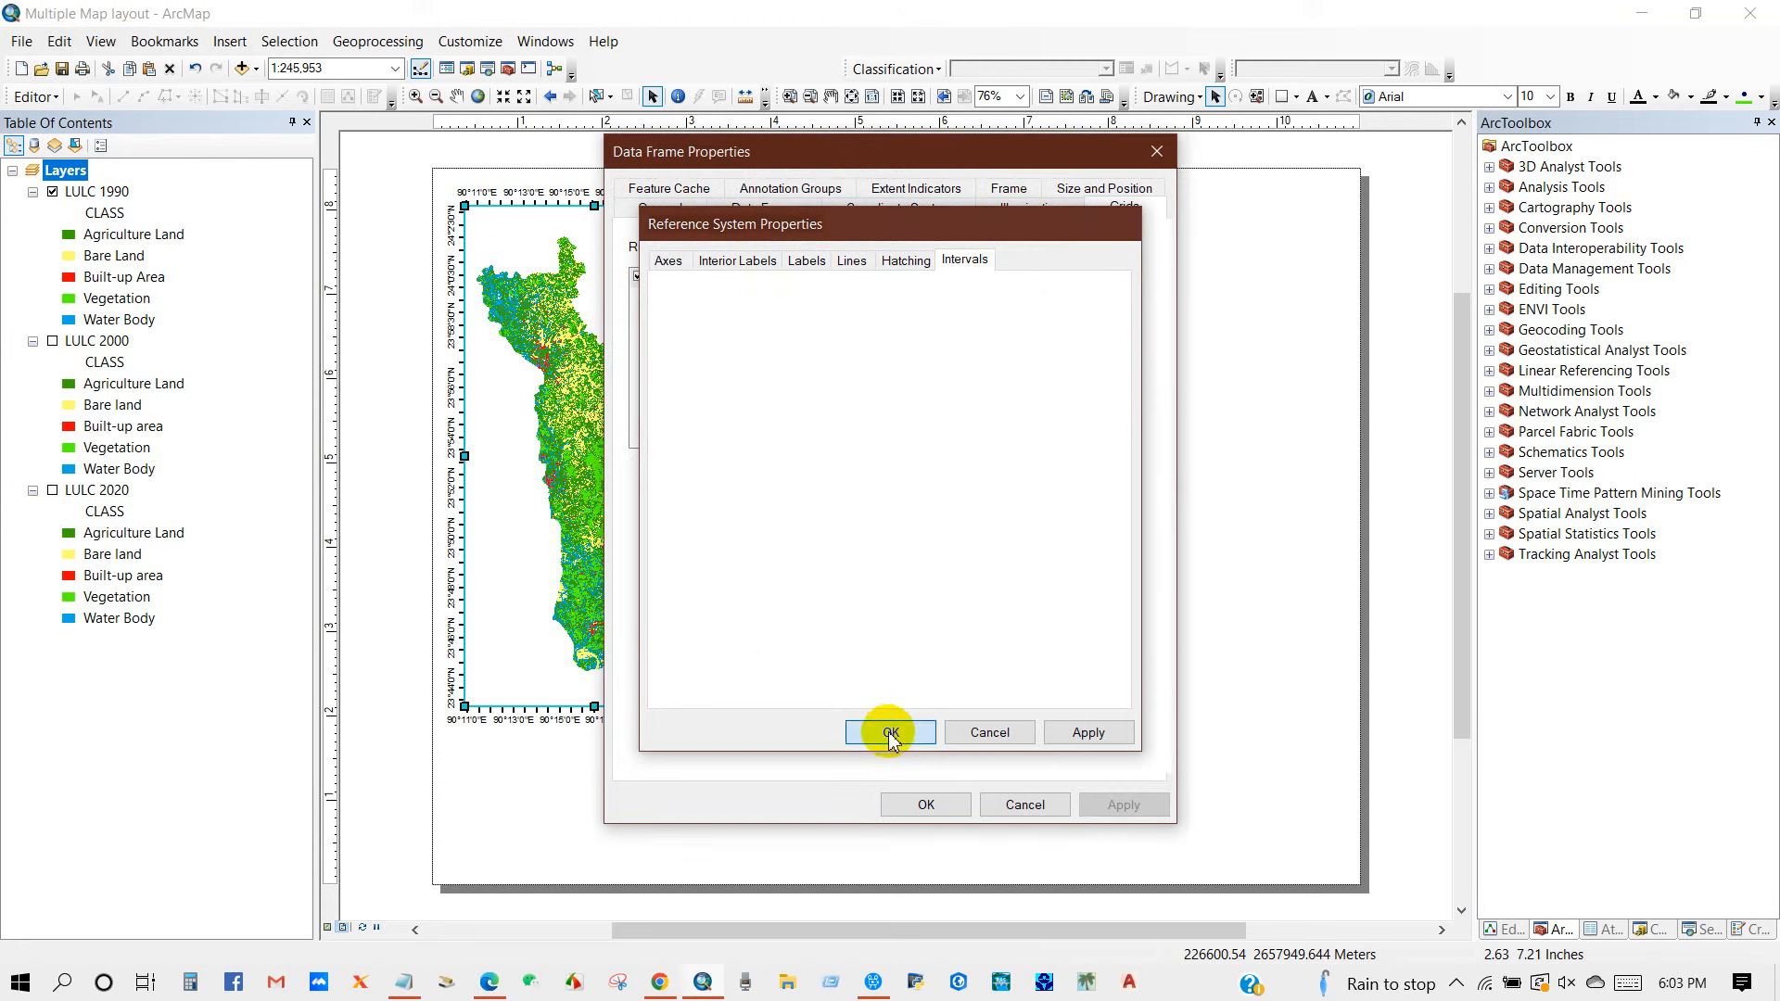
pyautogui.click(938, 805)
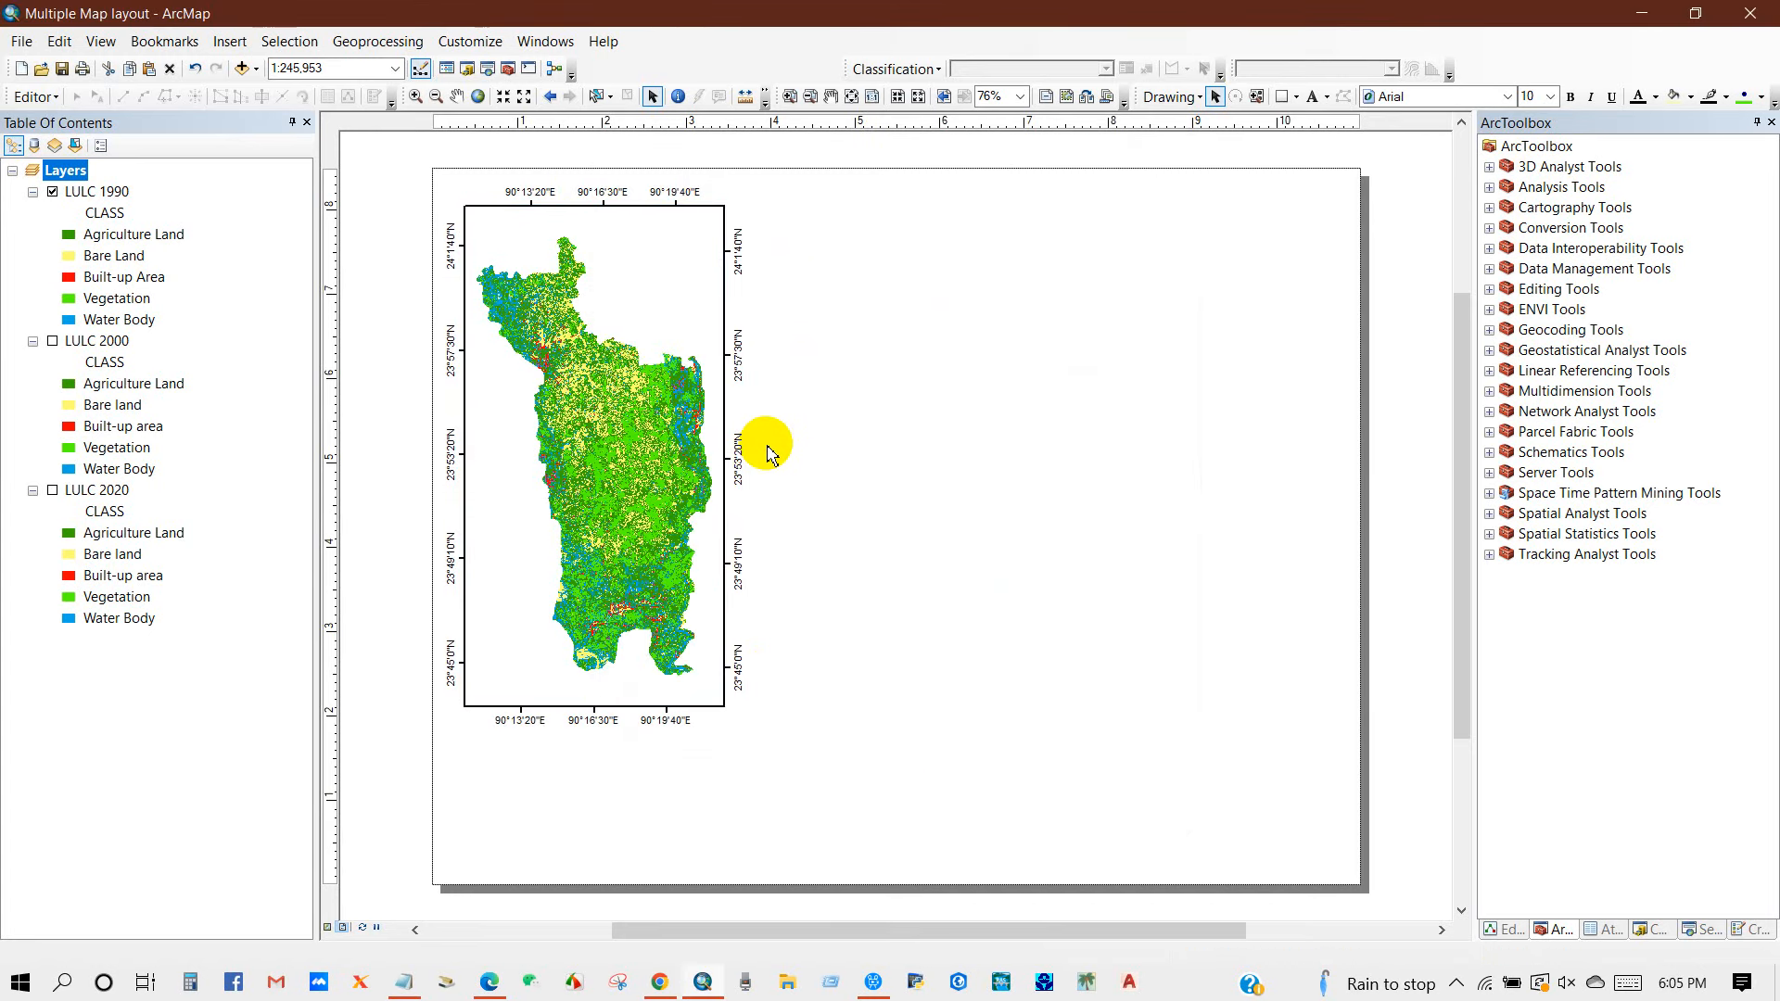
# - Duplicate the LULC 1990 data frame and place the copy beside the original, with their upper edges roughly level
pyautogui.click(628, 276)
pyautogui.rightClick(628, 275)
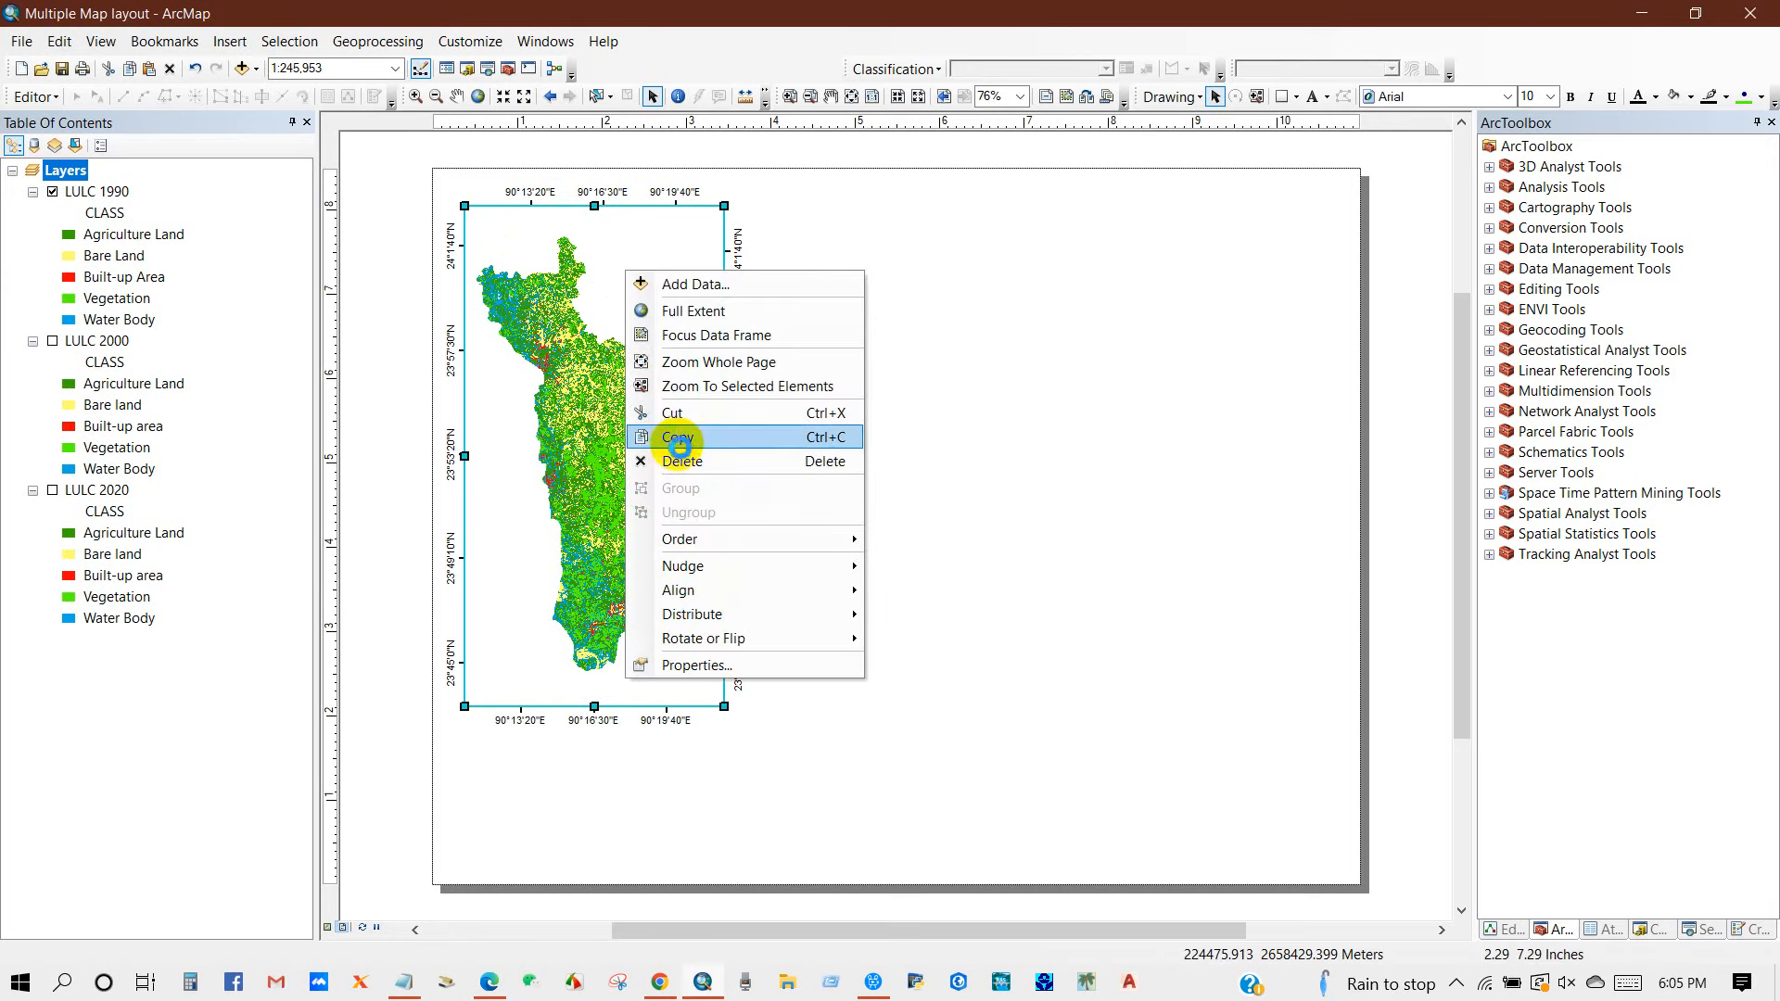
pyautogui.click(678, 439)
pyautogui.rightClick(839, 338)
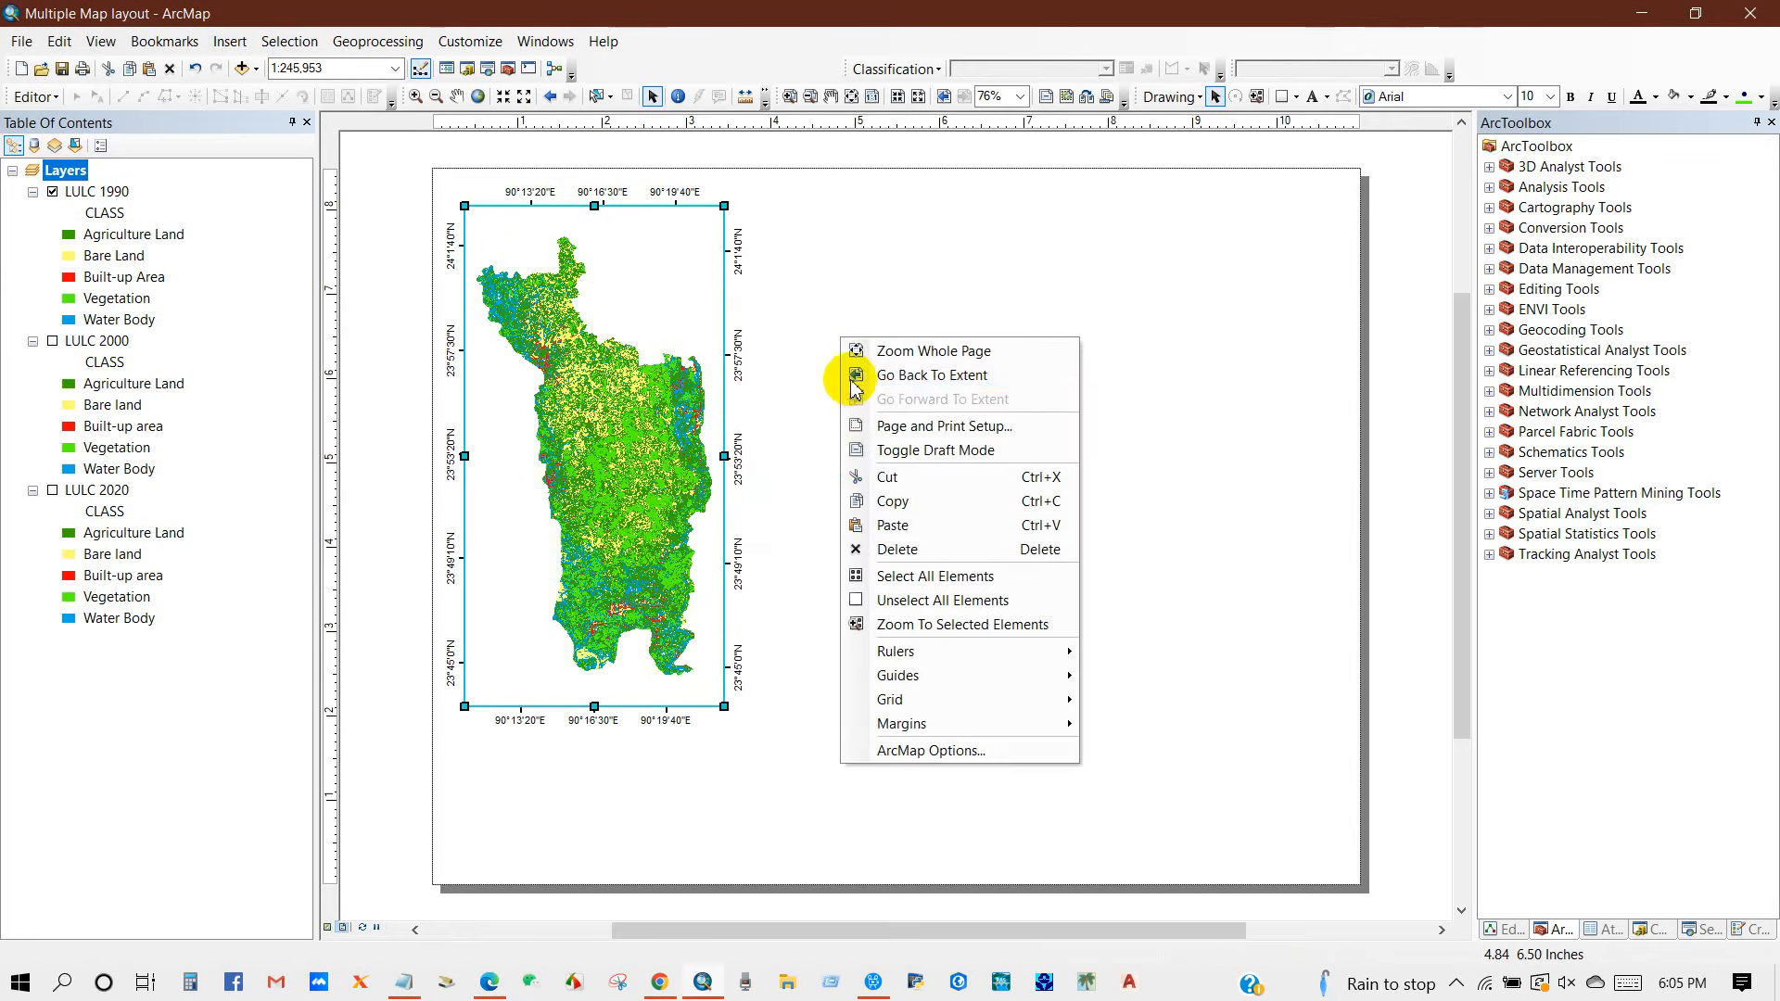
pyautogui.click(885, 526)
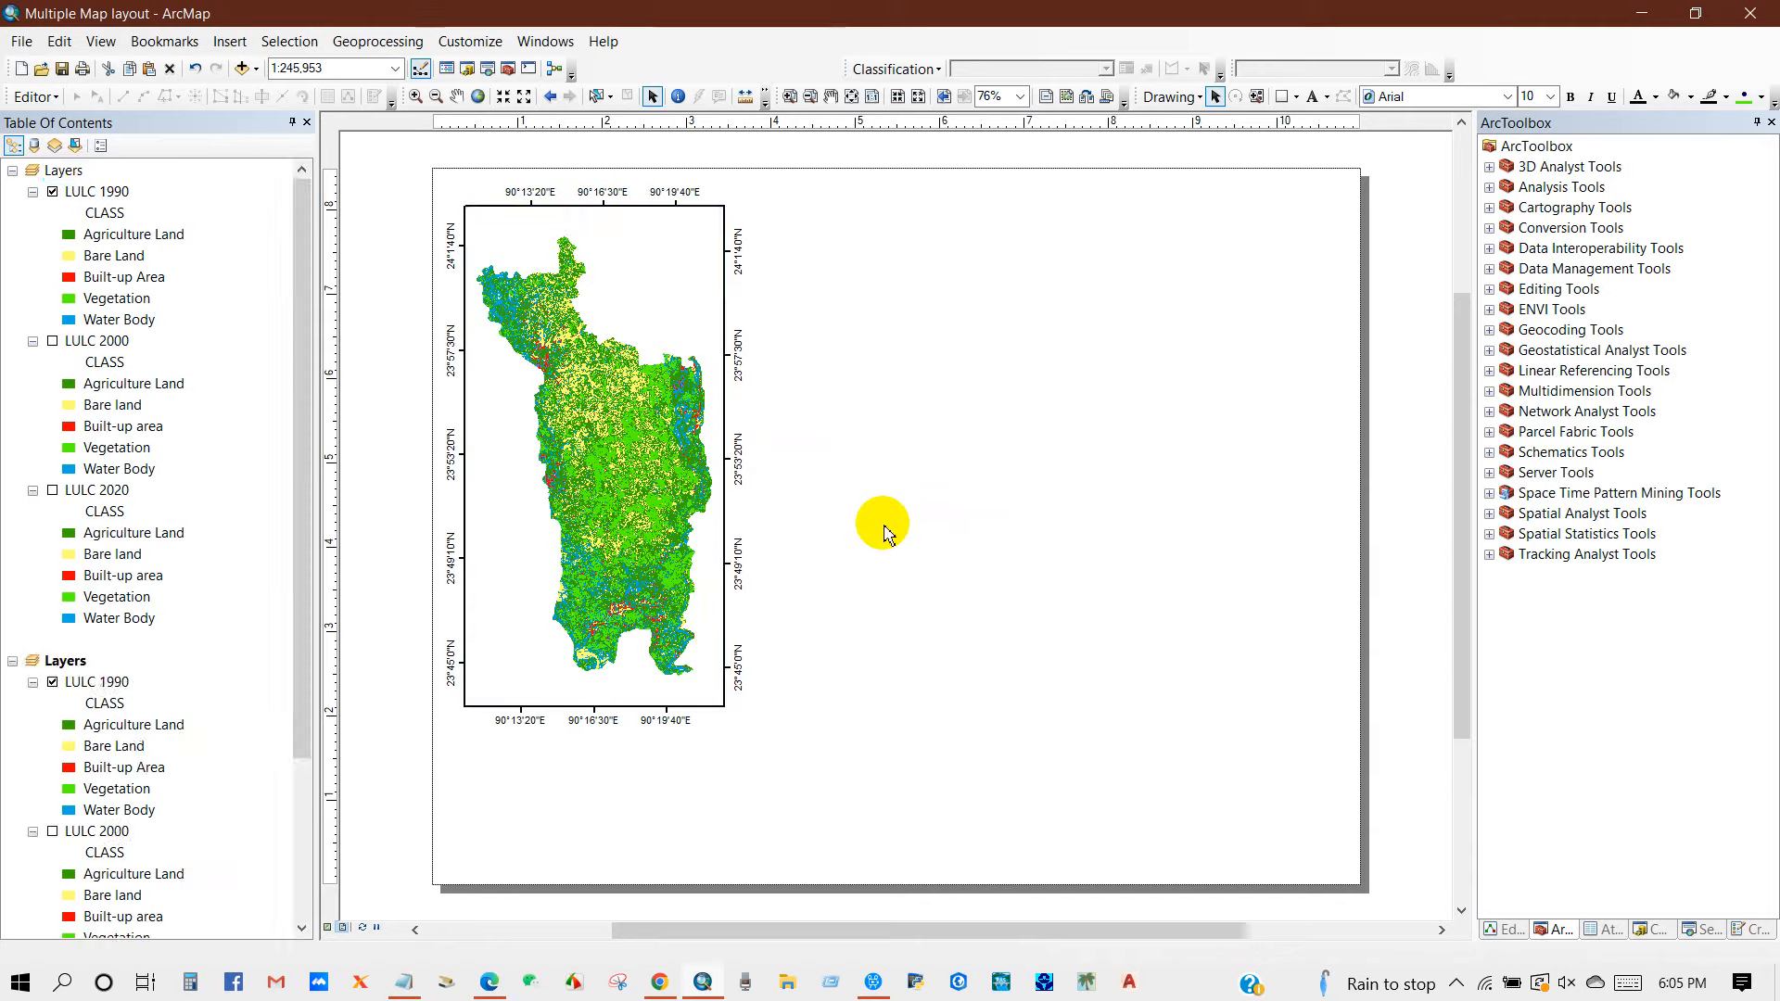
pyautogui.moveTo(664, 298); pyautogui.dragTo(953, 308)
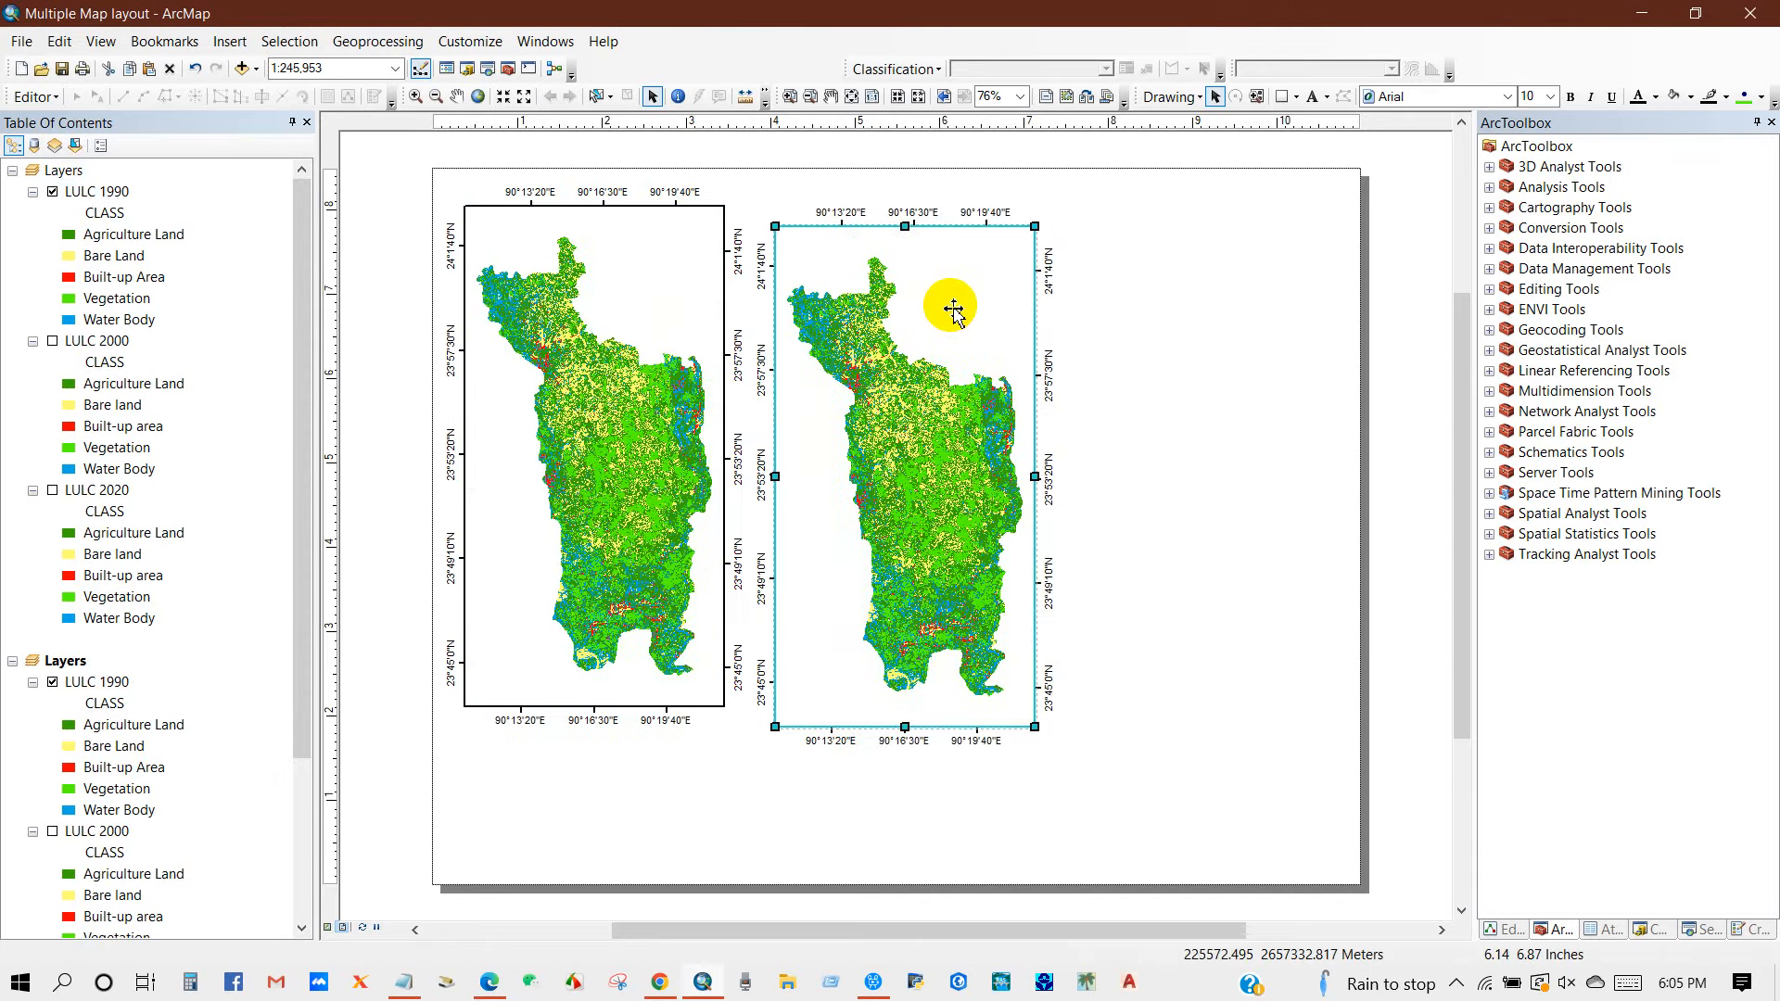
pyautogui.click(951, 312)
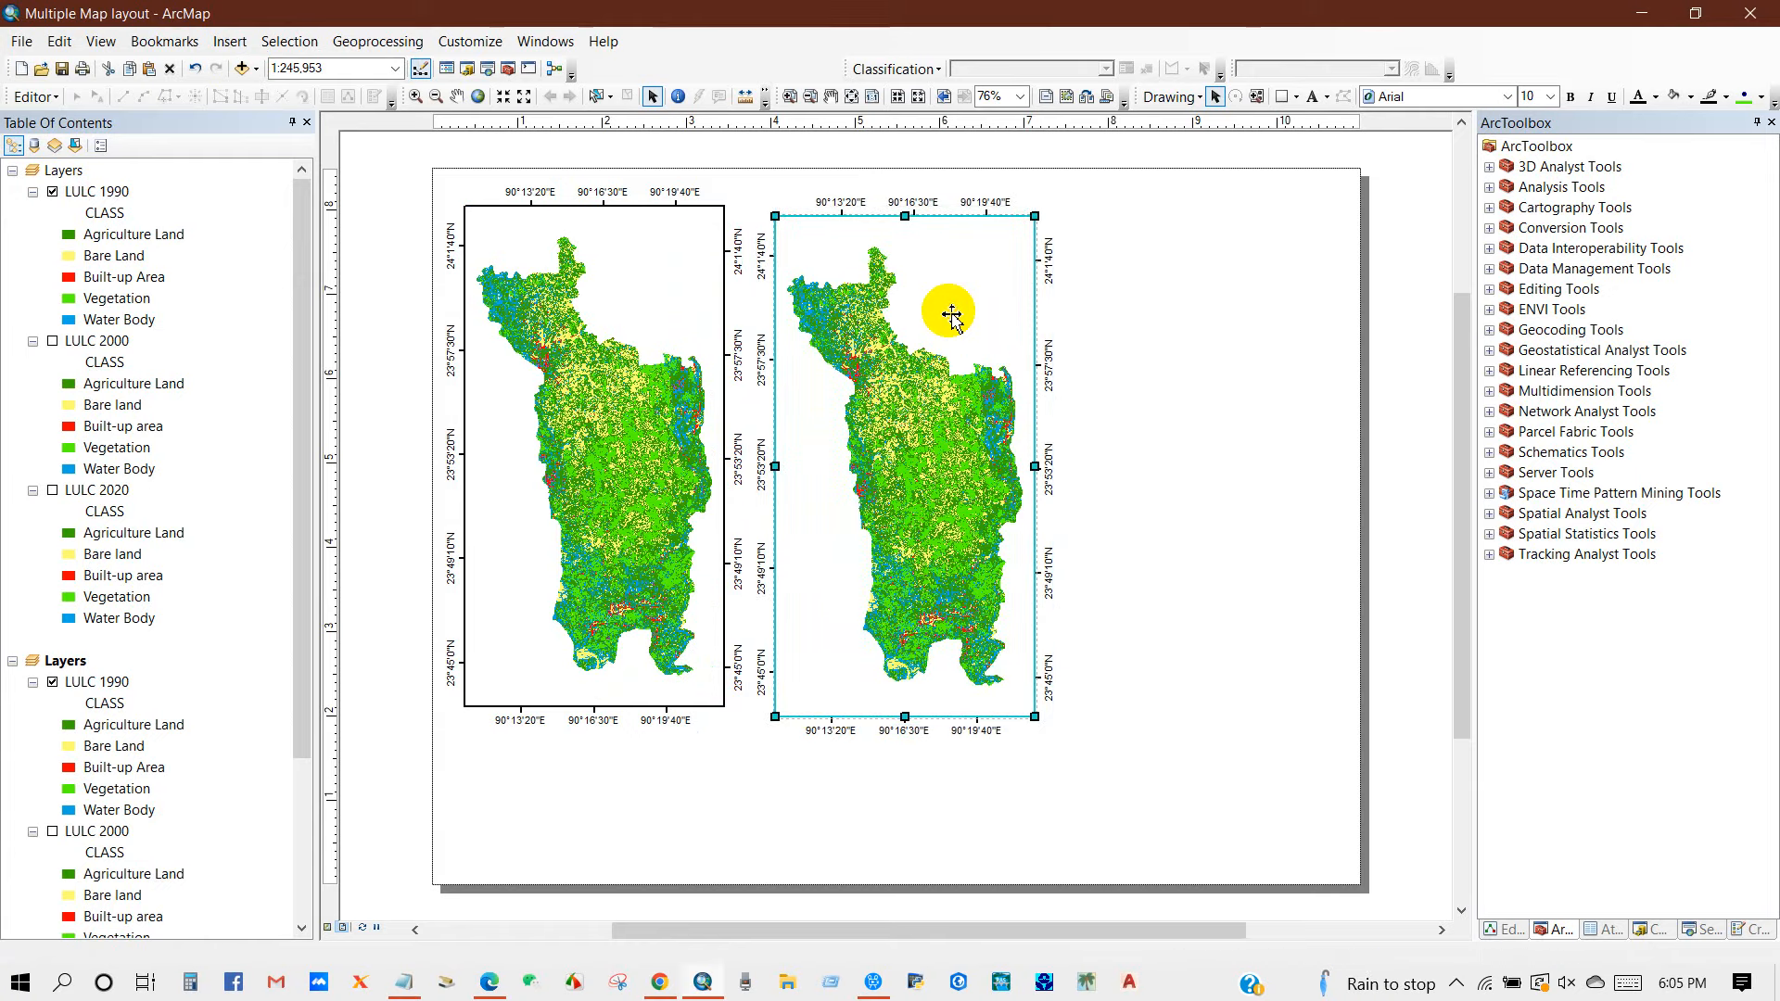
pyautogui.moveTo(952, 310); pyautogui.dragTo(952, 309)
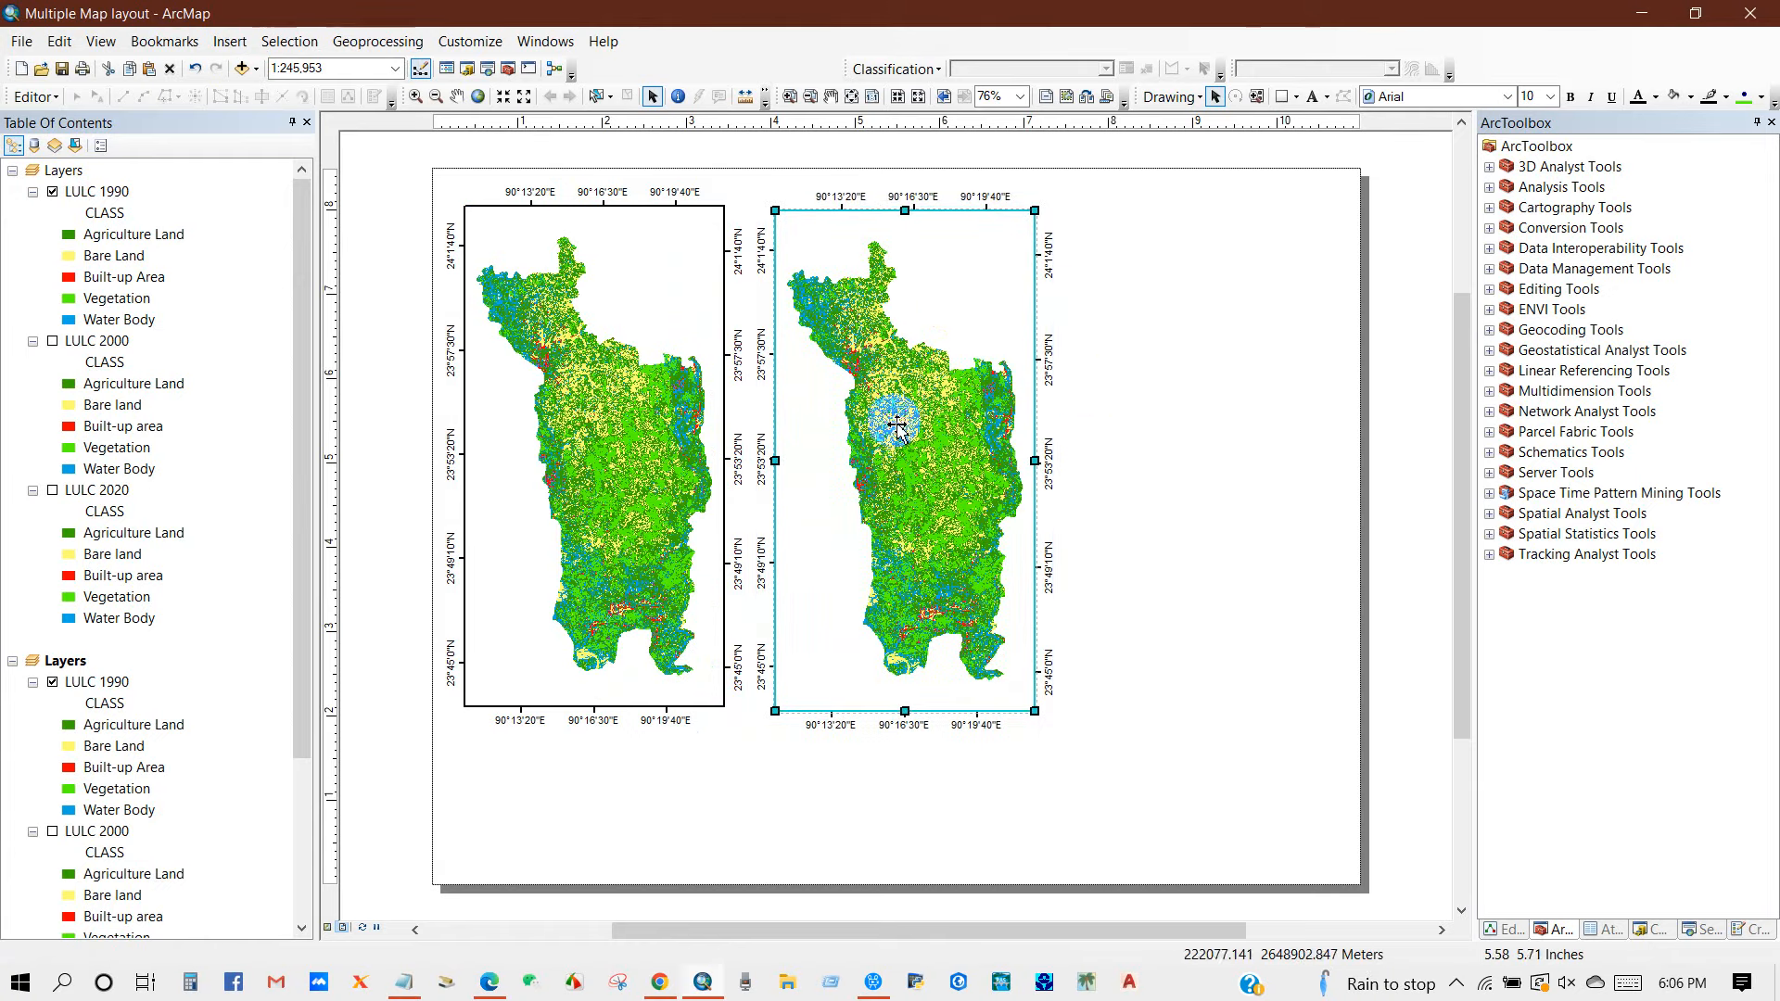
# - In the duplicated data frame, hide the LULC 1990 layer and show the LULC 2000 layer
pyautogui.scroll(-2, 93, 702)
pyautogui.scroll(-2, 93, 702)
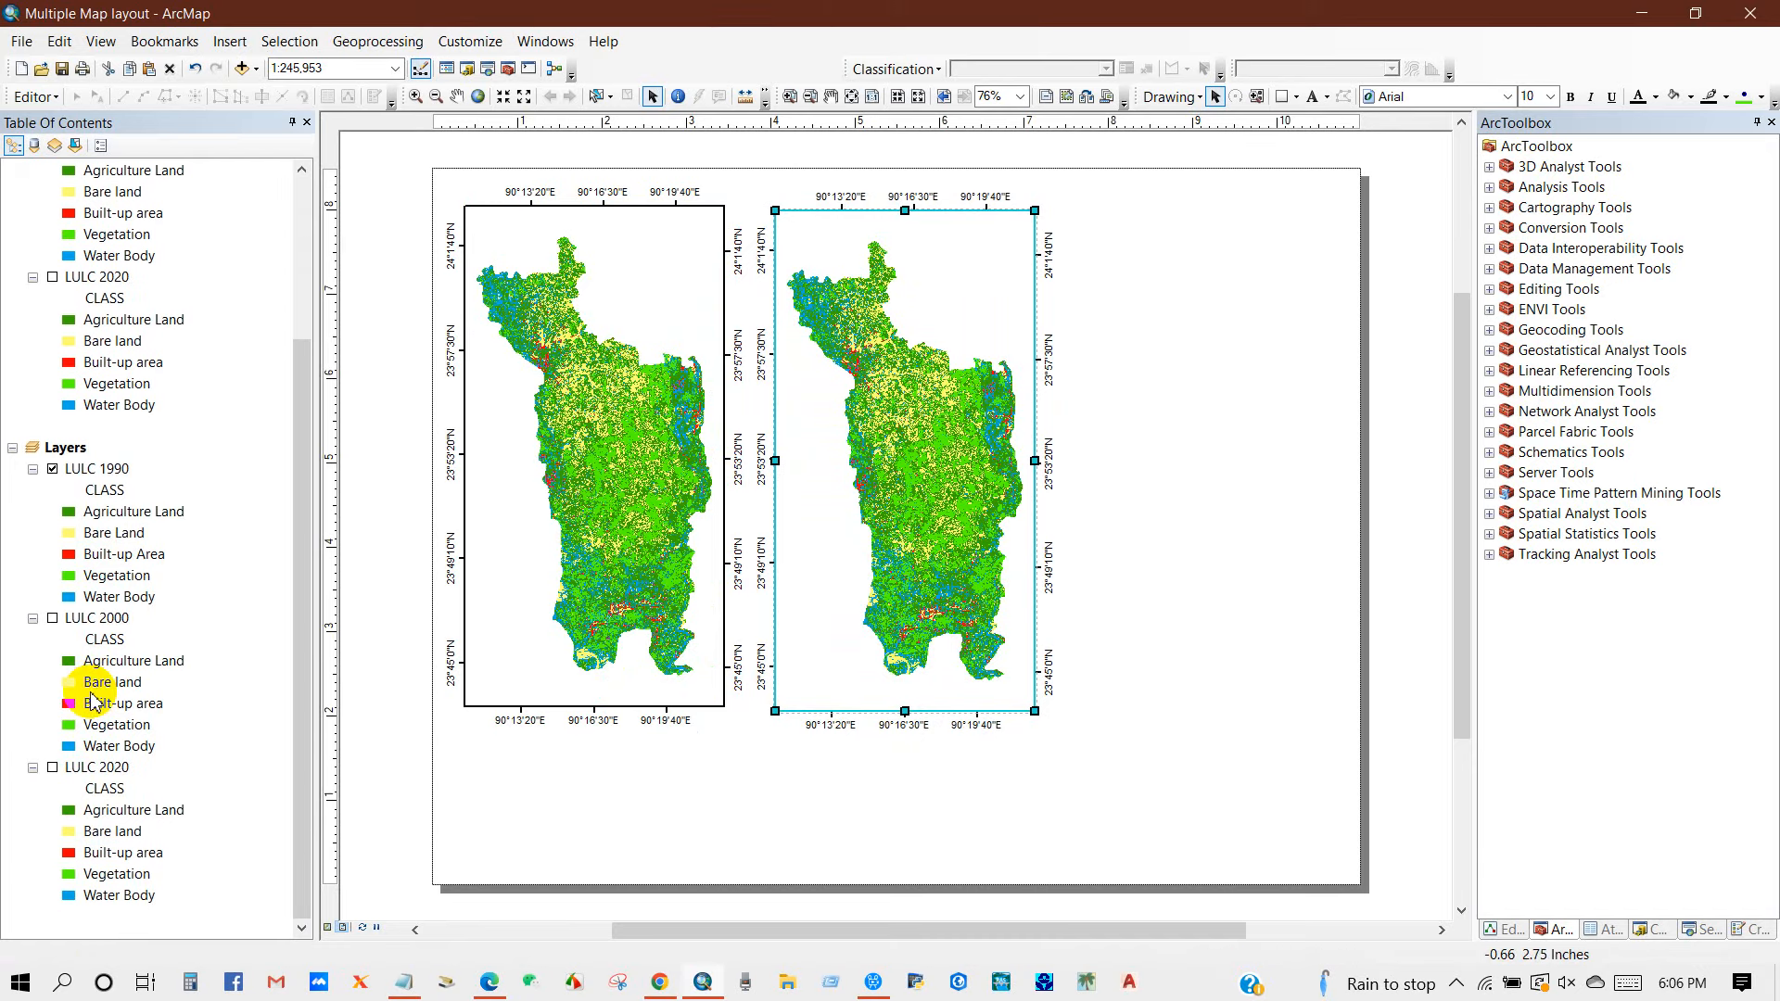
pyautogui.click(52, 469)
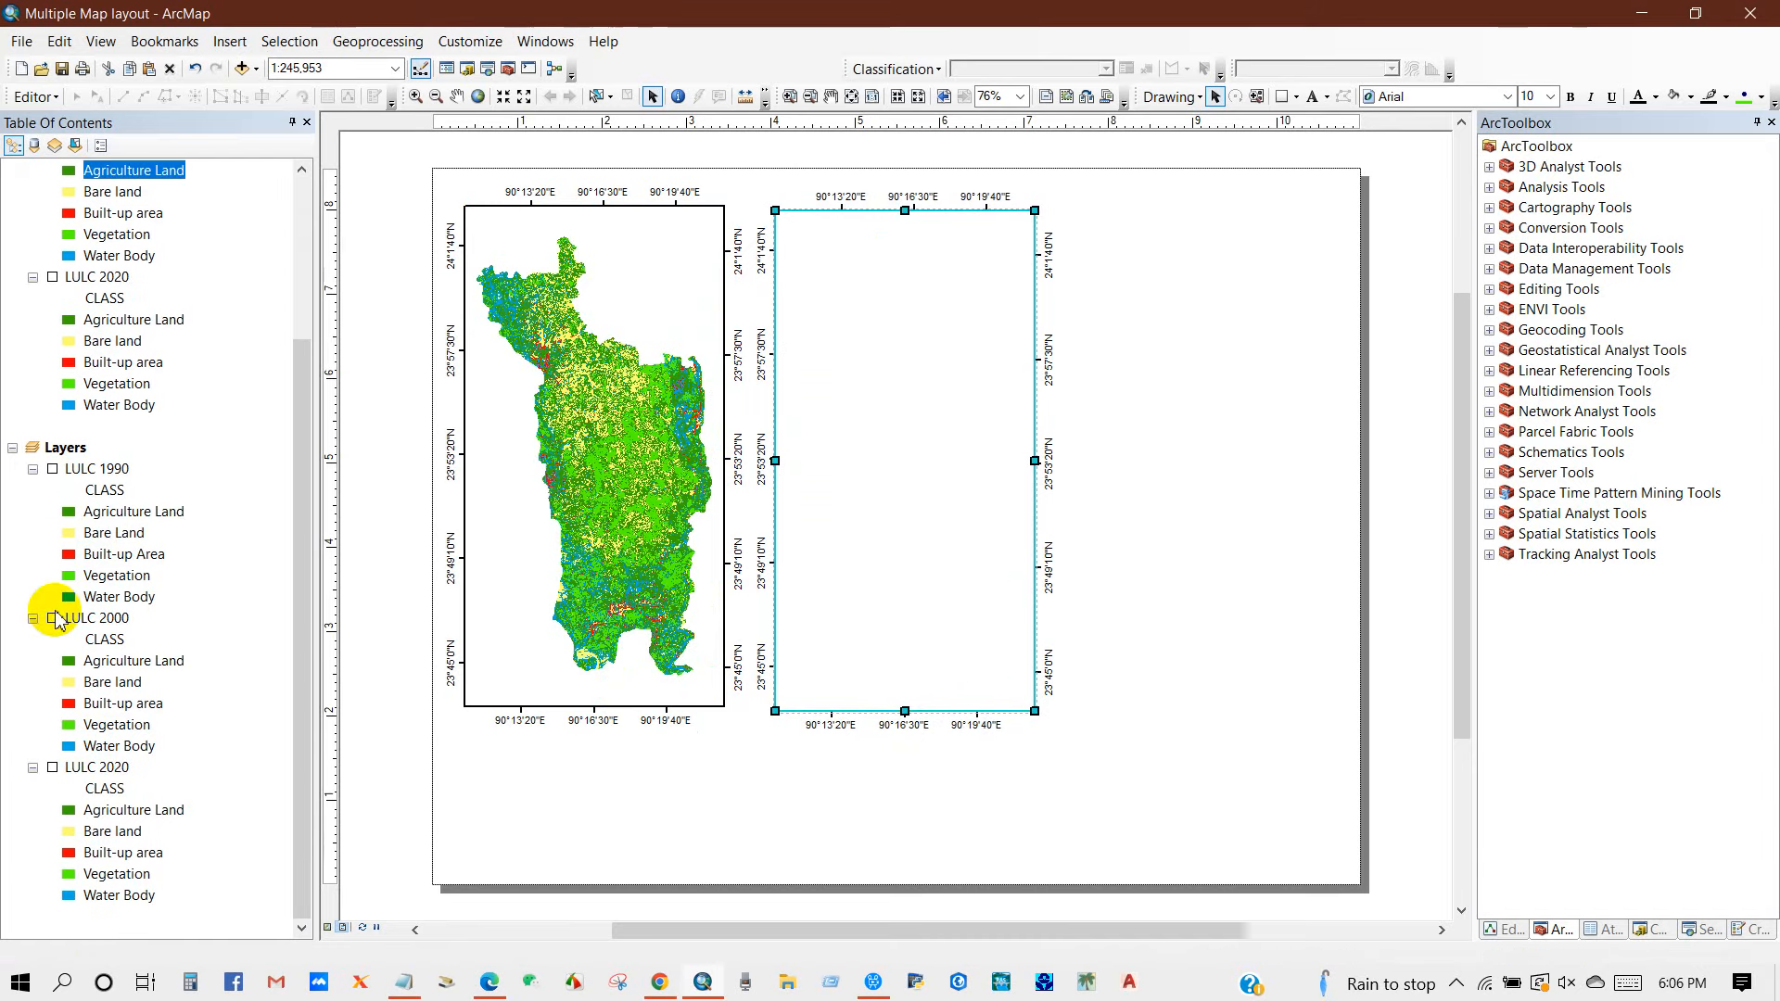
pyautogui.click(53, 619)
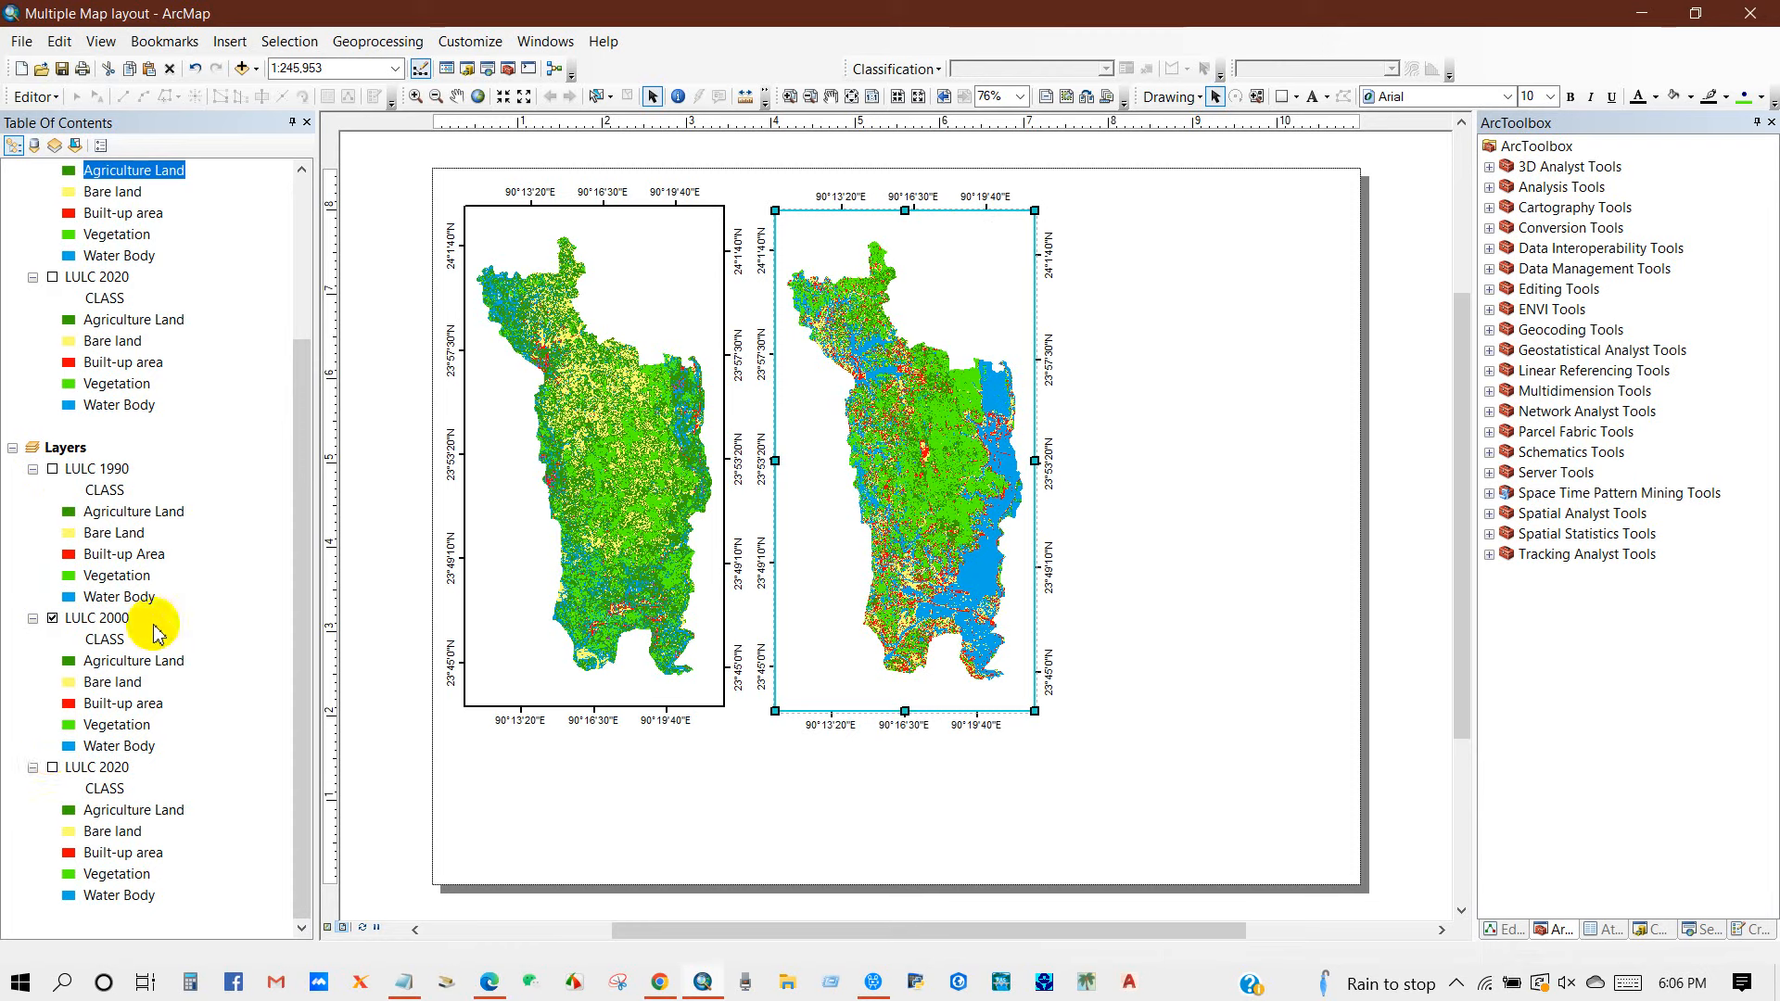
# - Duplicate the LULC 2000 data frame and place the copy as the third map in the row
pyautogui.click(1162, 390)
pyautogui.rightClick(964, 287)
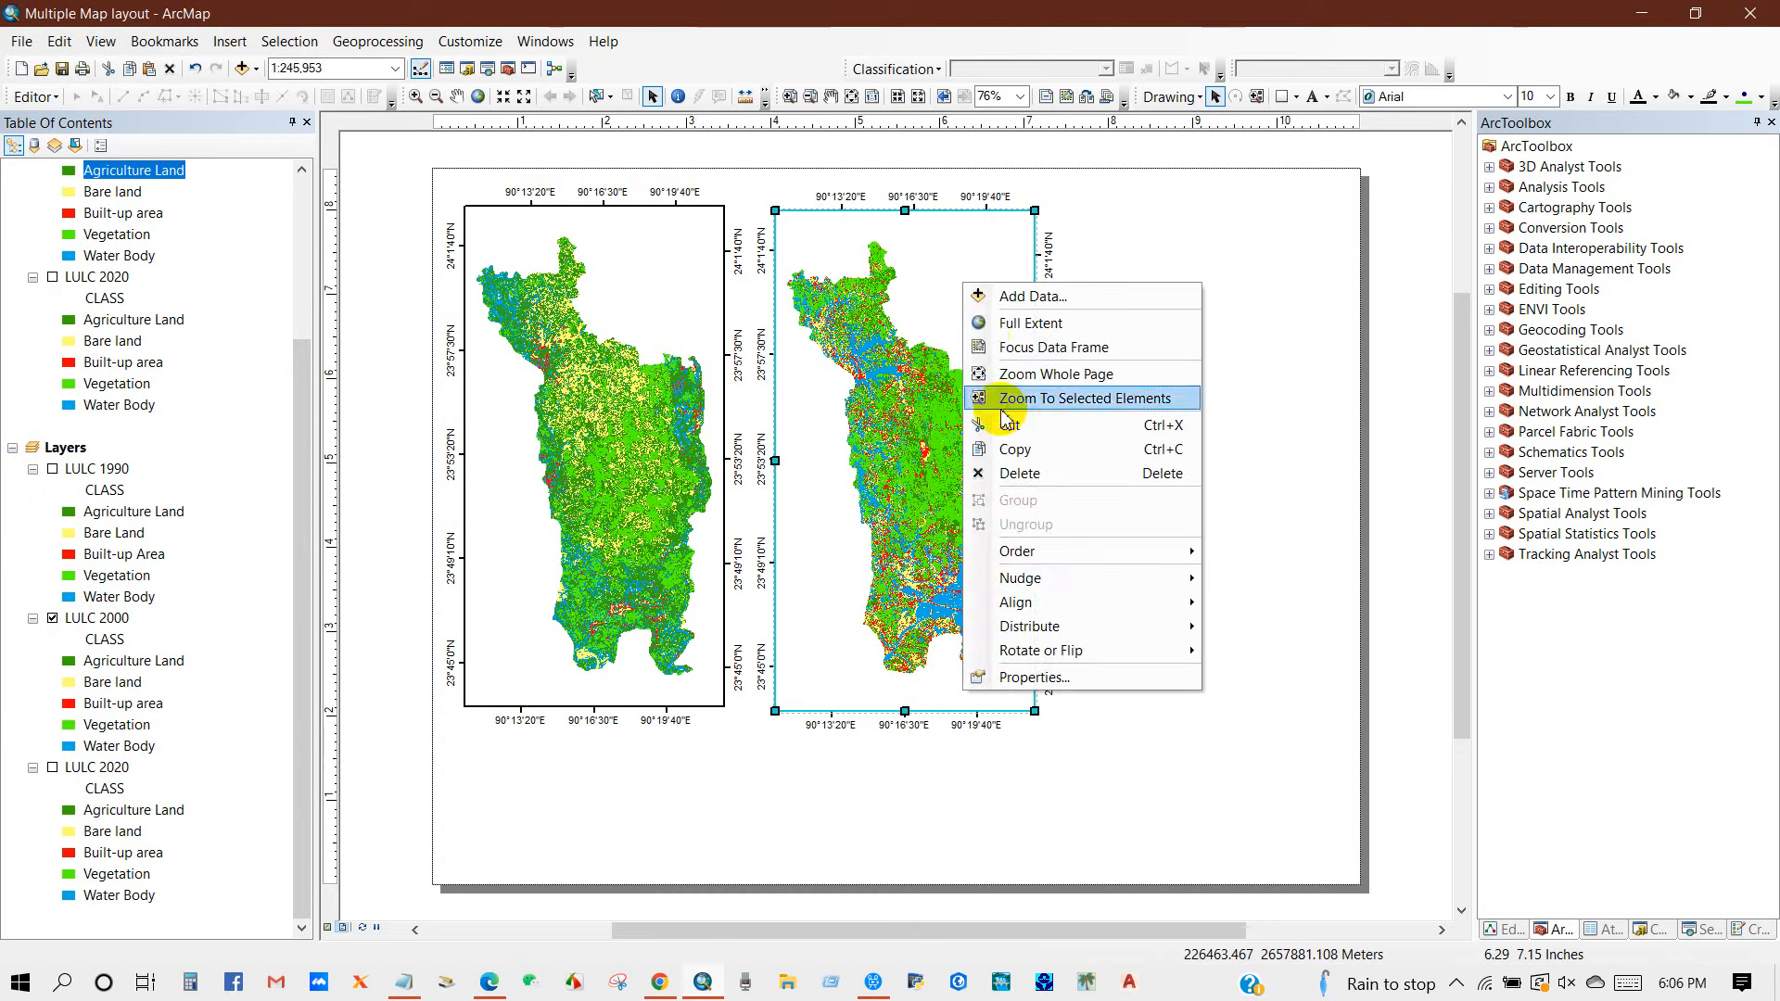
pyautogui.click(1016, 449)
pyautogui.rightClick(1152, 299)
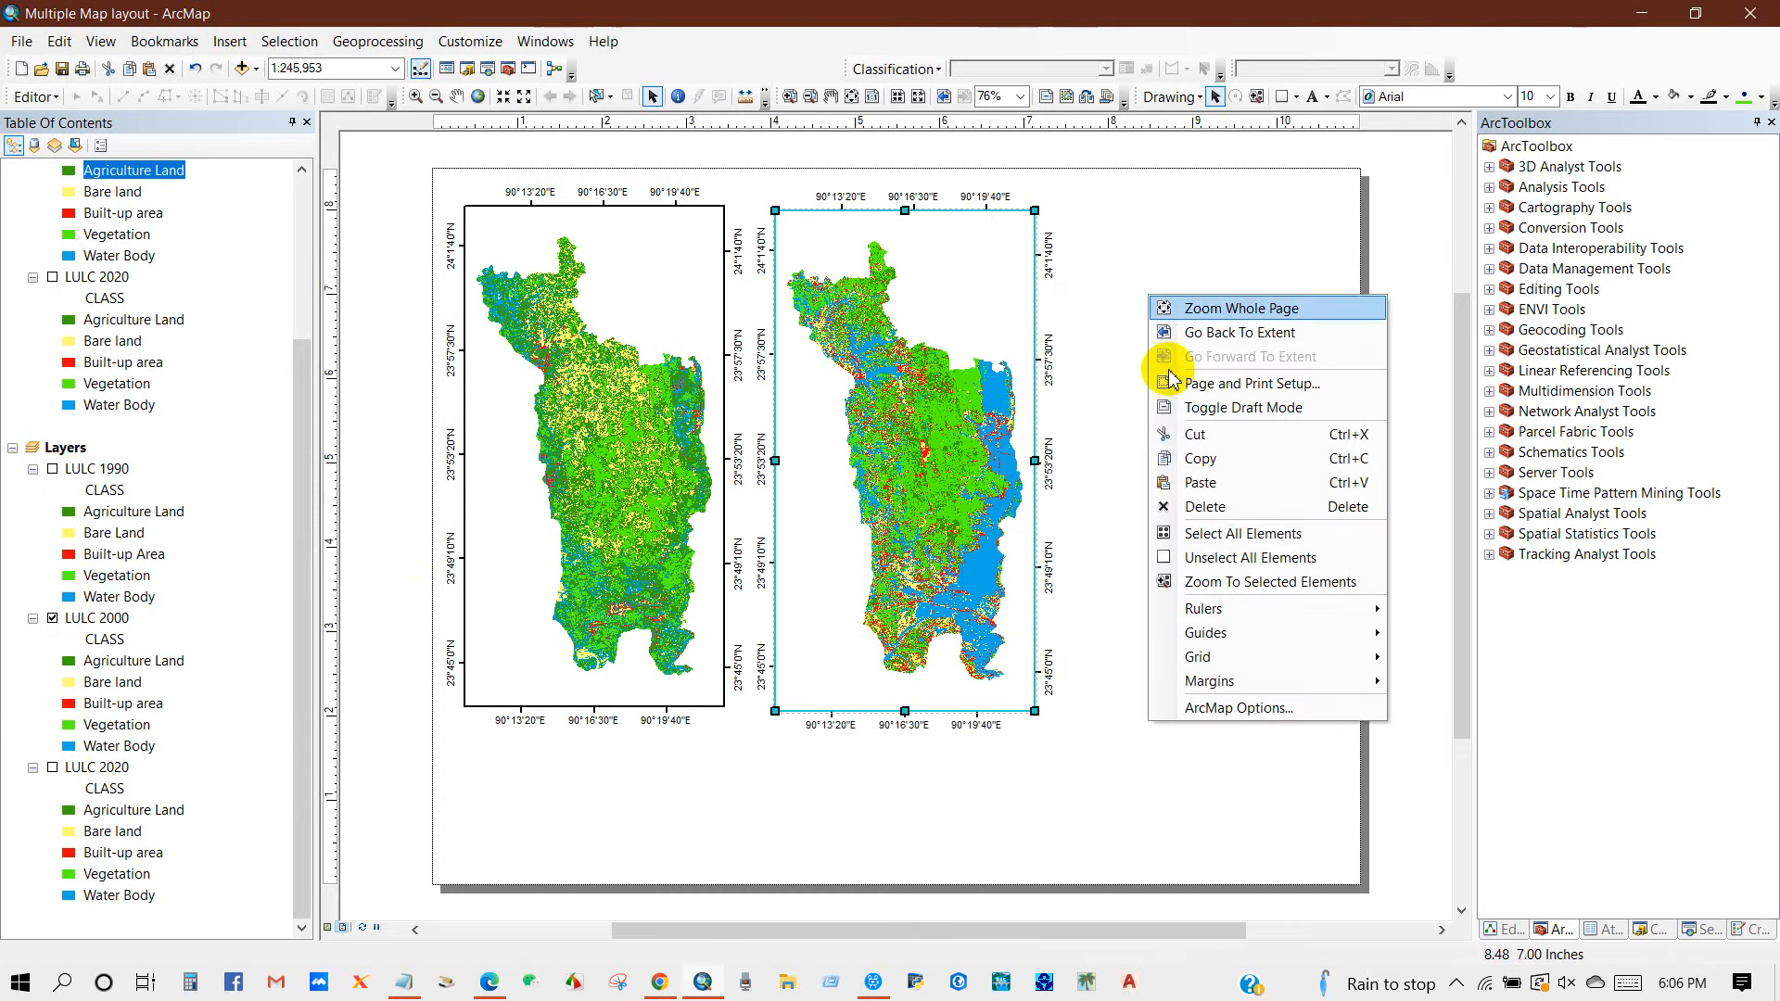
pyautogui.click(1198, 482)
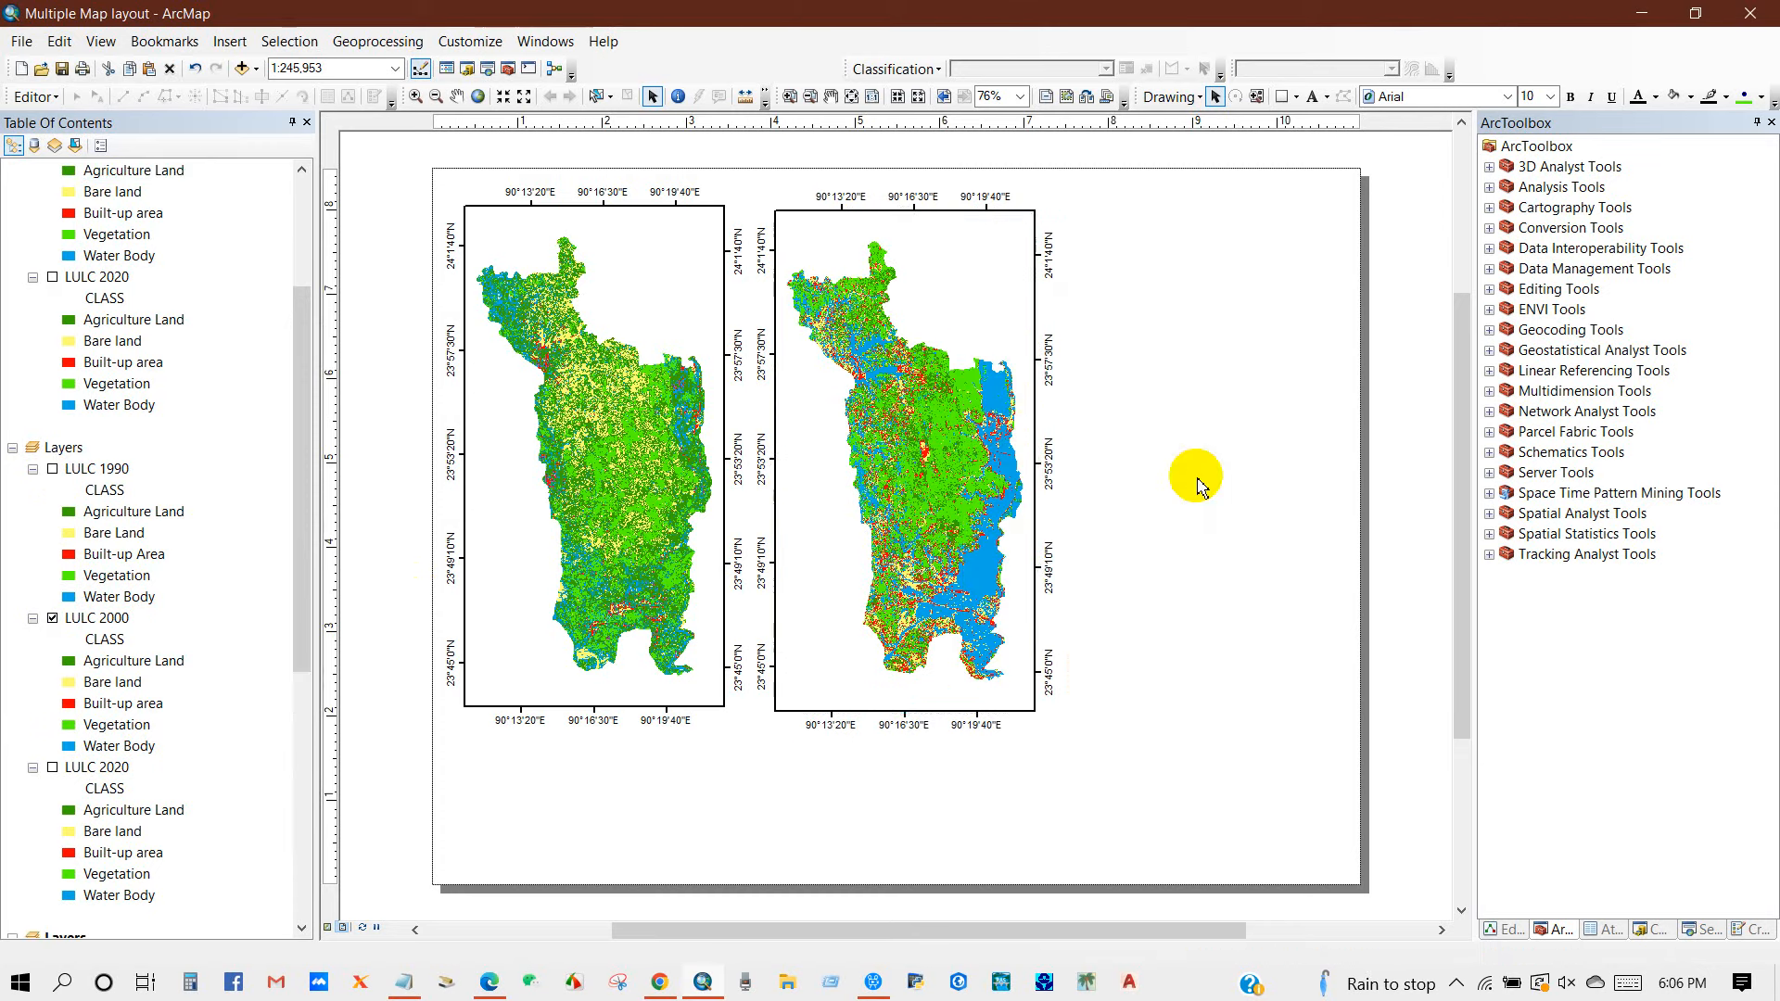
pyautogui.moveTo(942, 298); pyautogui.dragTo(1213, 271)
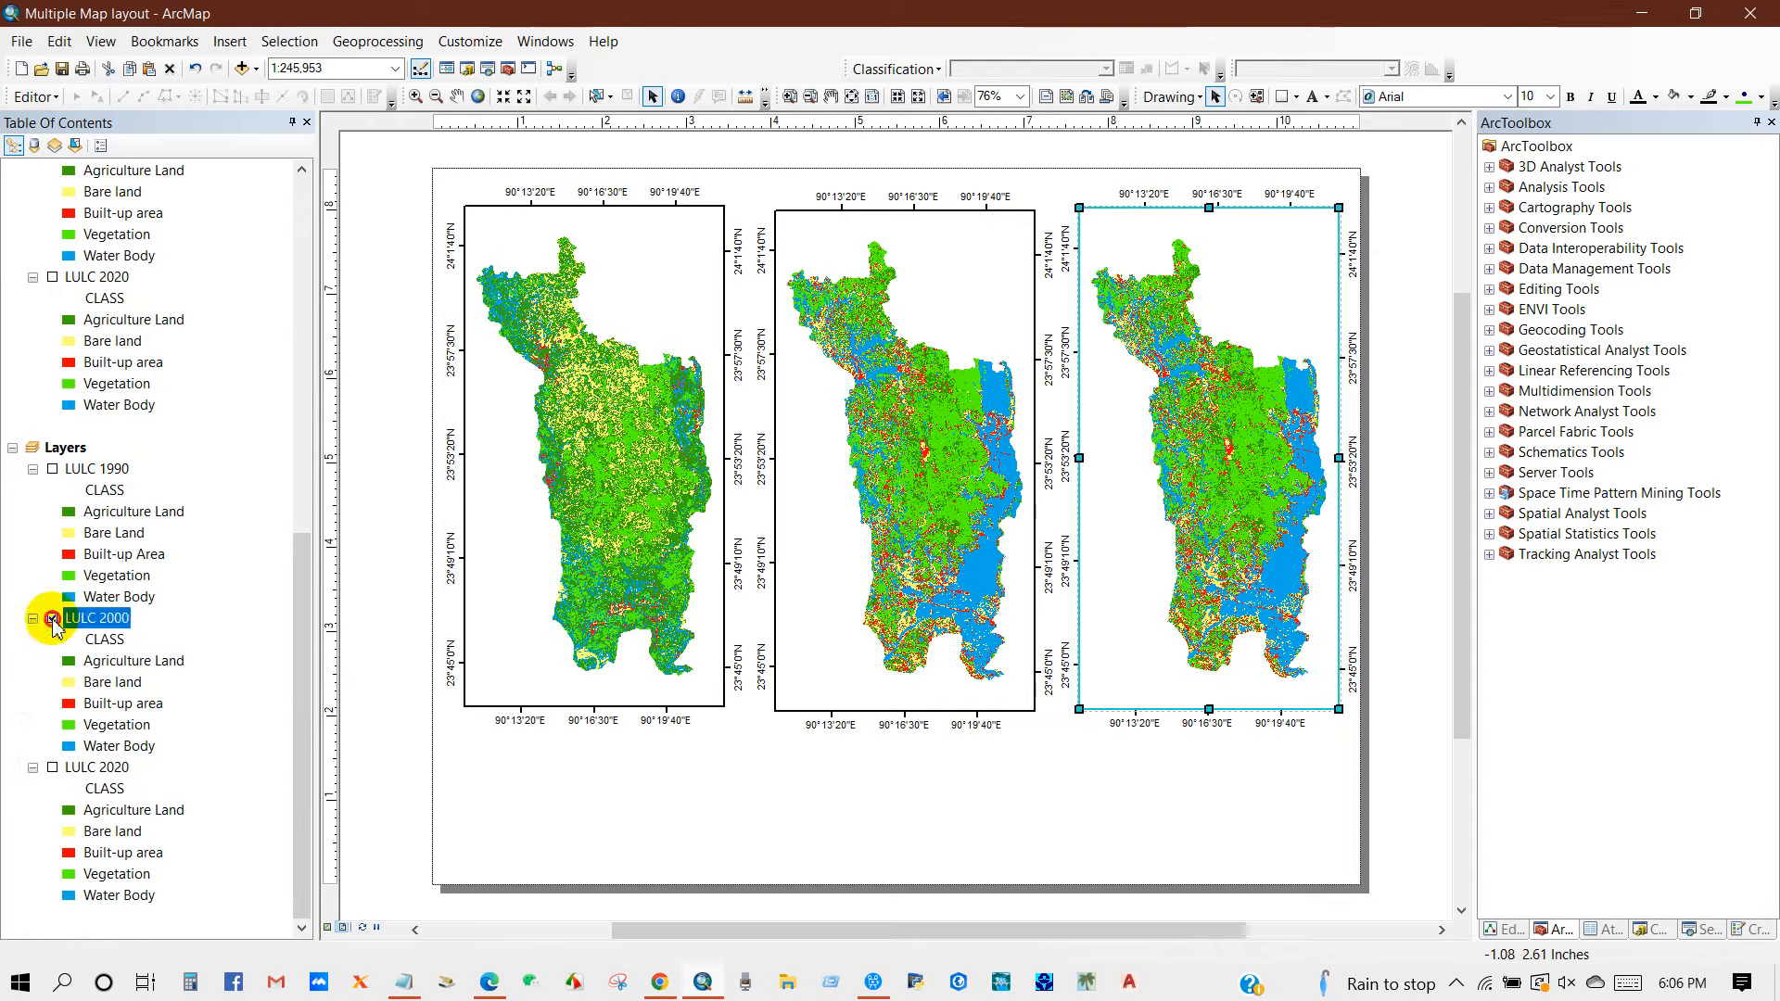
# - In the third data frame, show LULC 2020 instead of LULC 2000 and remove the LULC 1990 and LULC 2000 layers
pyautogui.click(51, 618)
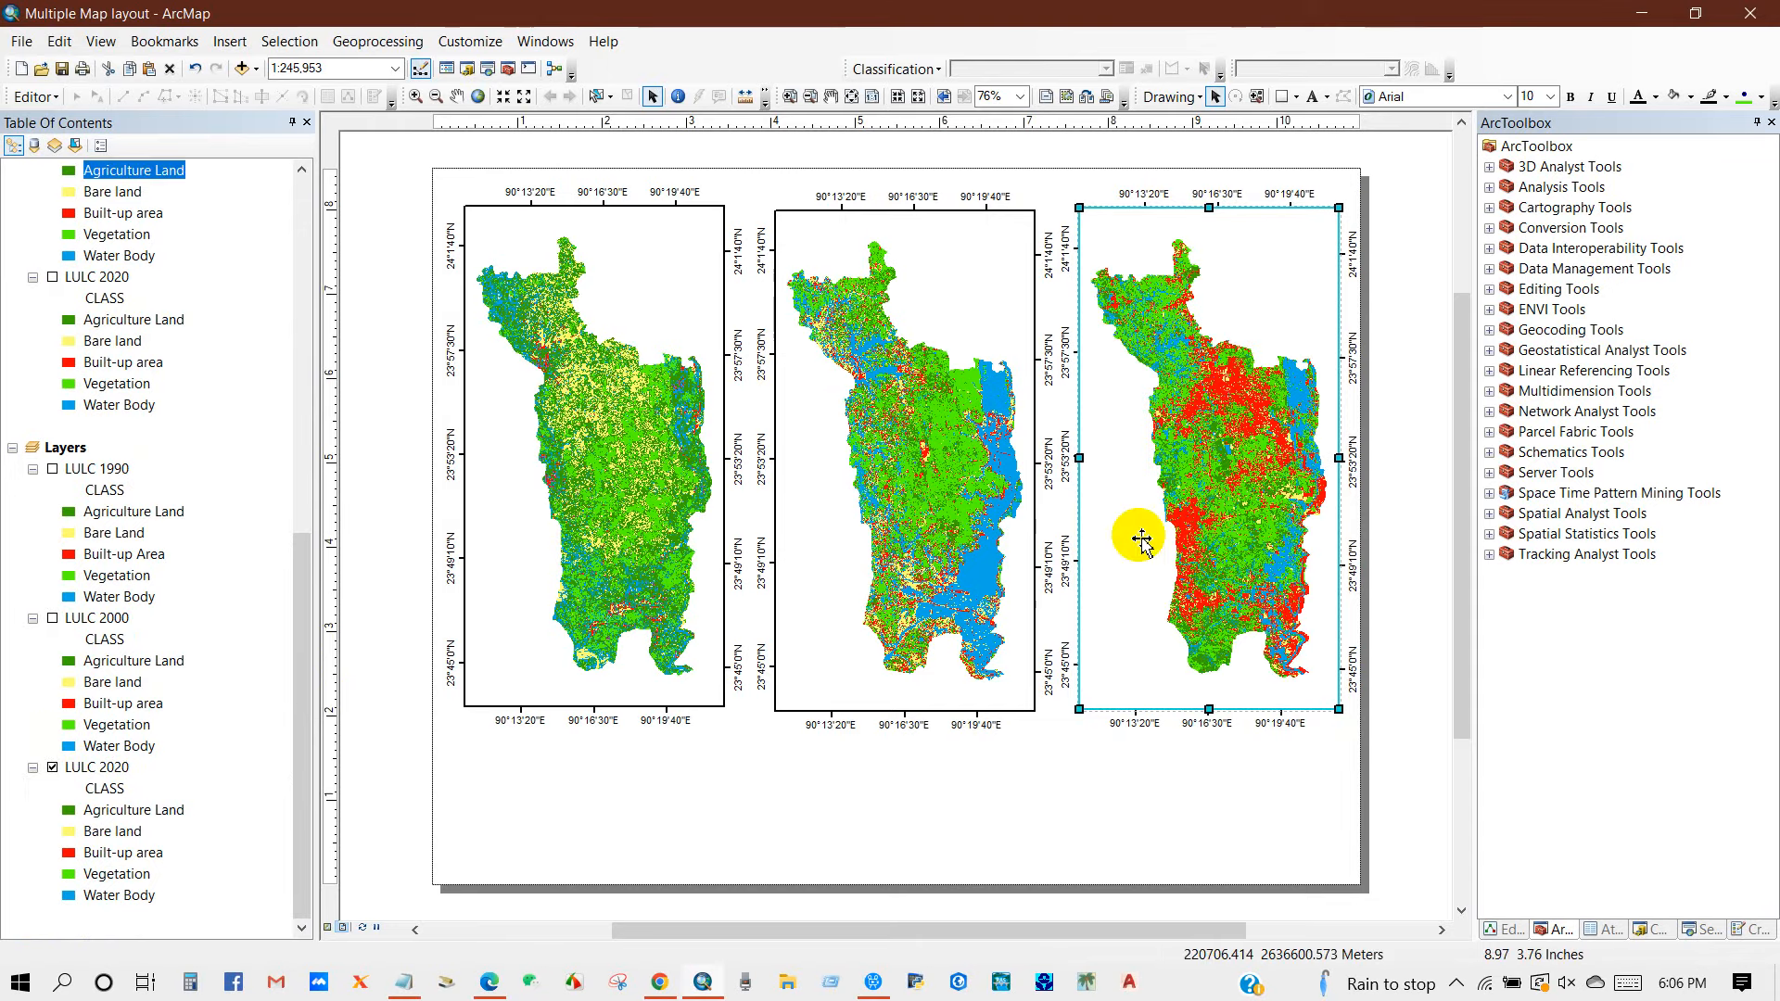
pyautogui.click(93, 622)
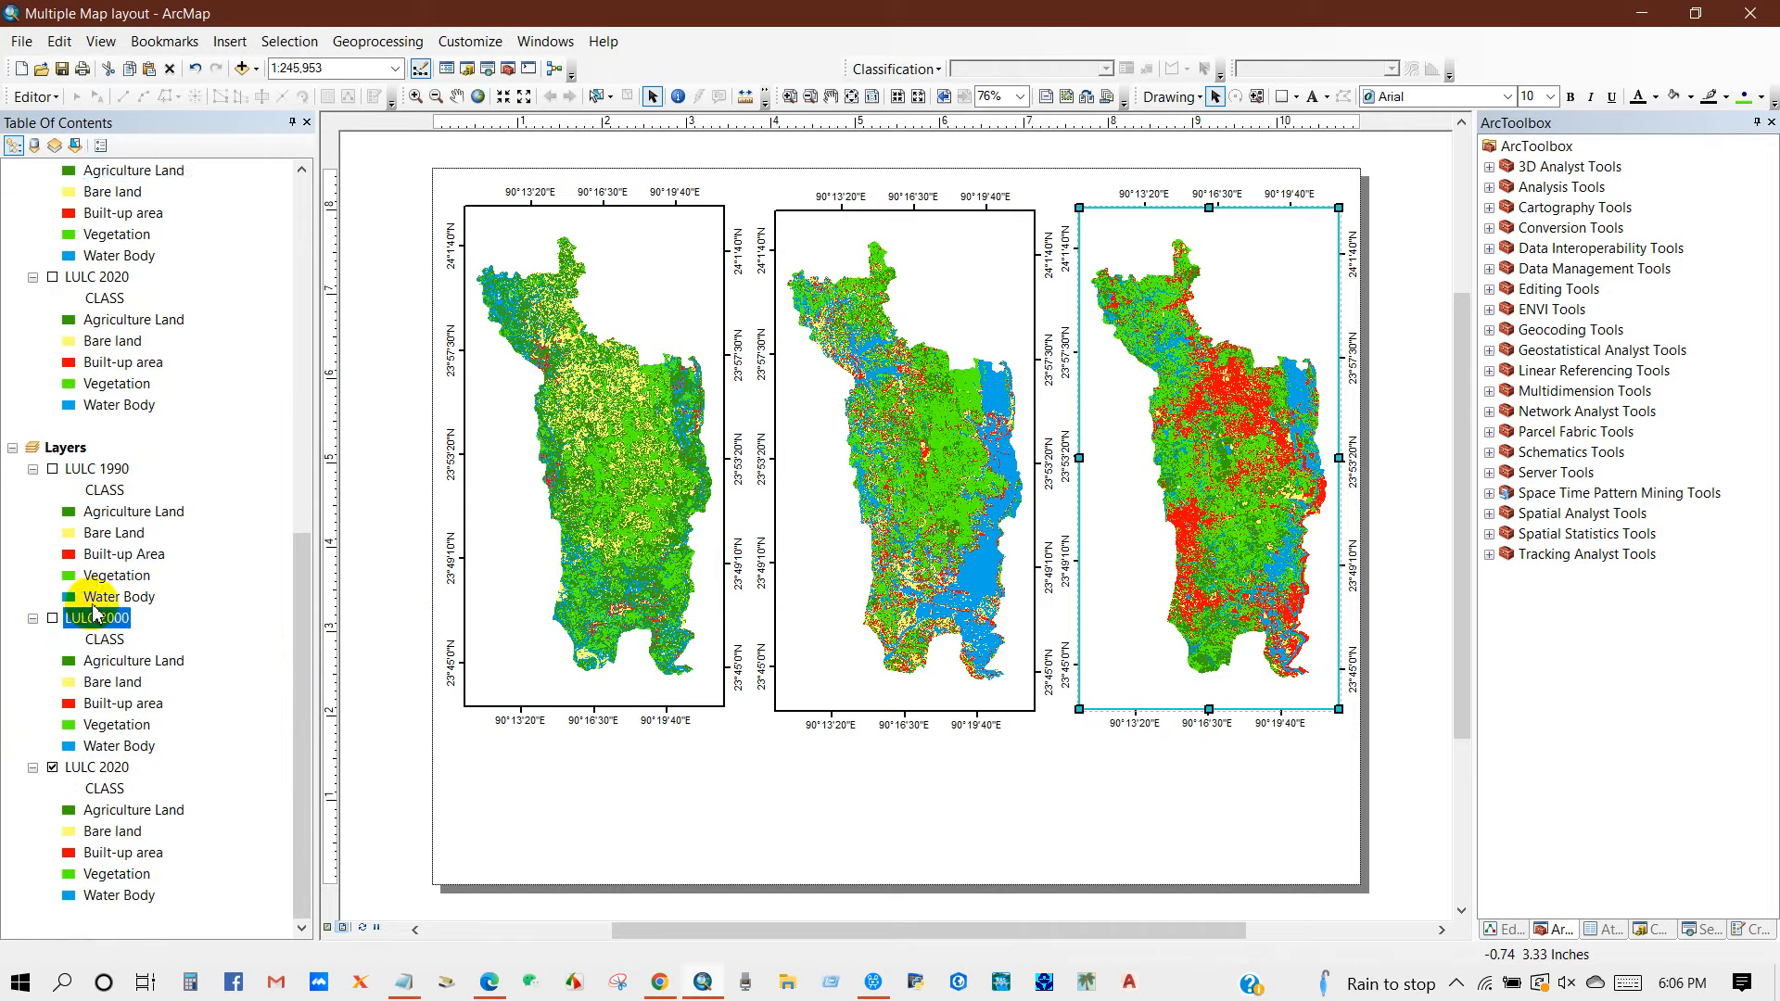
pyautogui.rightClick(96, 477)
pyautogui.click(116, 506)
# - Remove the LULC 1990 and LULC 2020 layers from the second data frame
pyautogui.scroll(2, 99, 562)
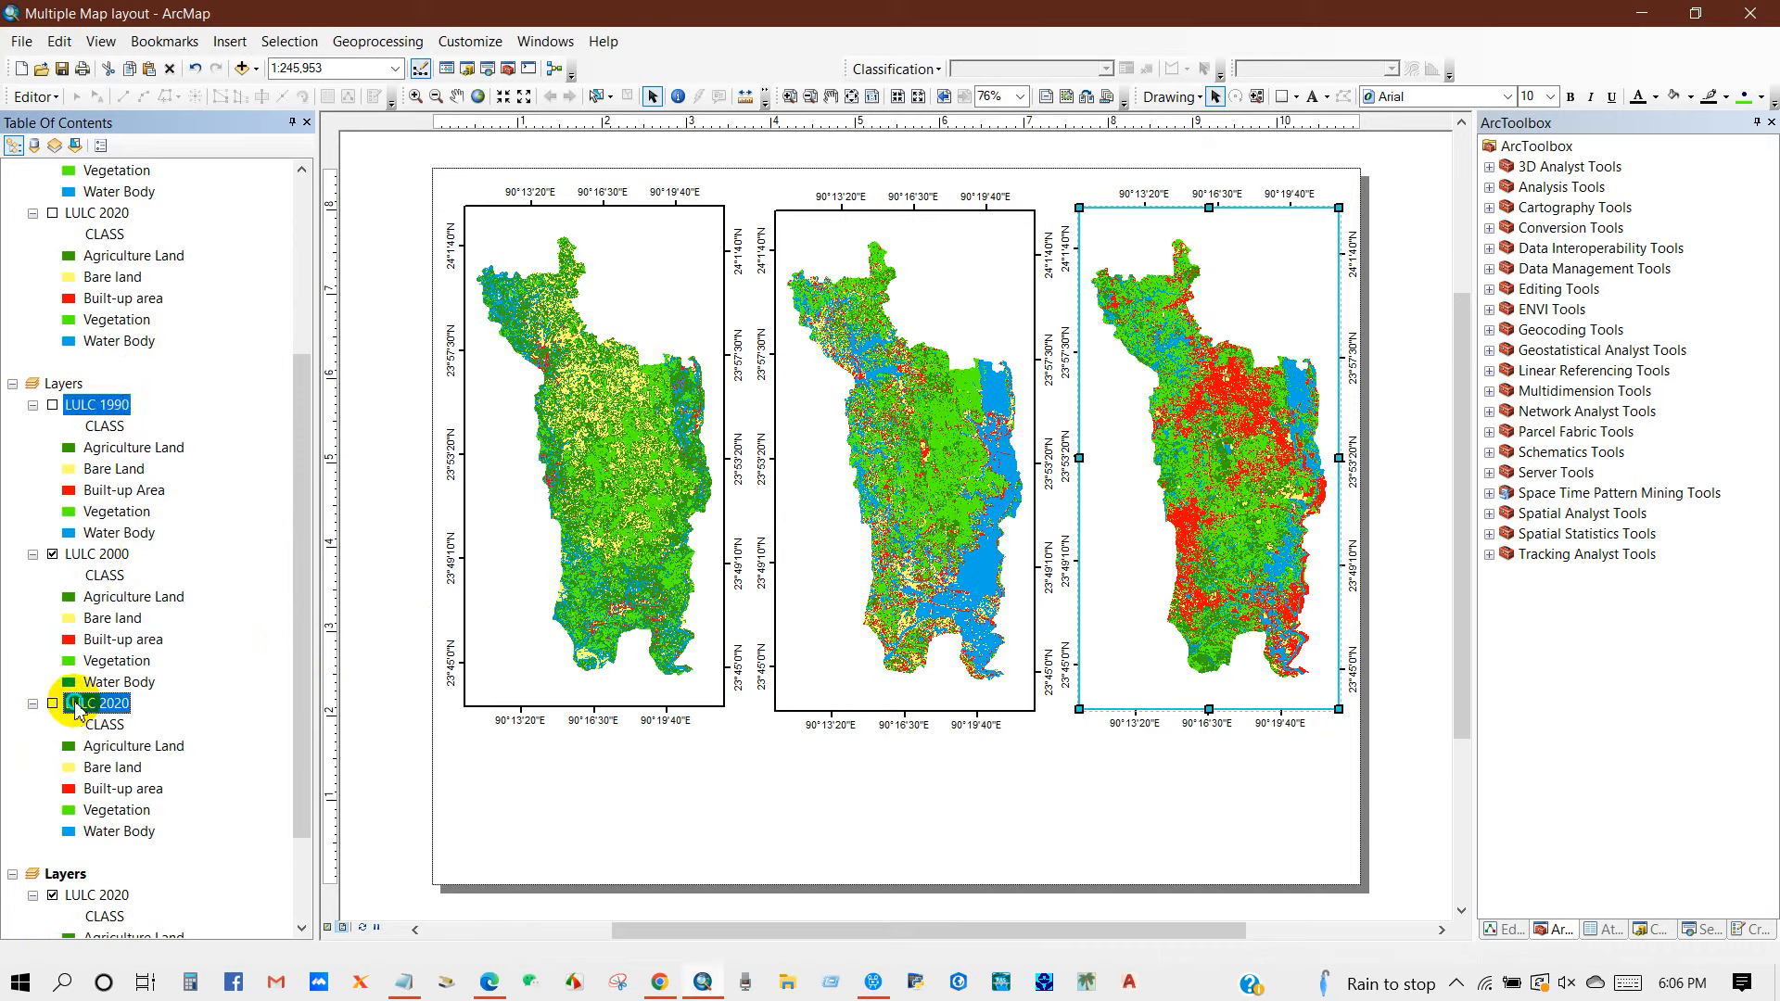
pyautogui.rightClick(76, 711)
pyautogui.click(100, 740)
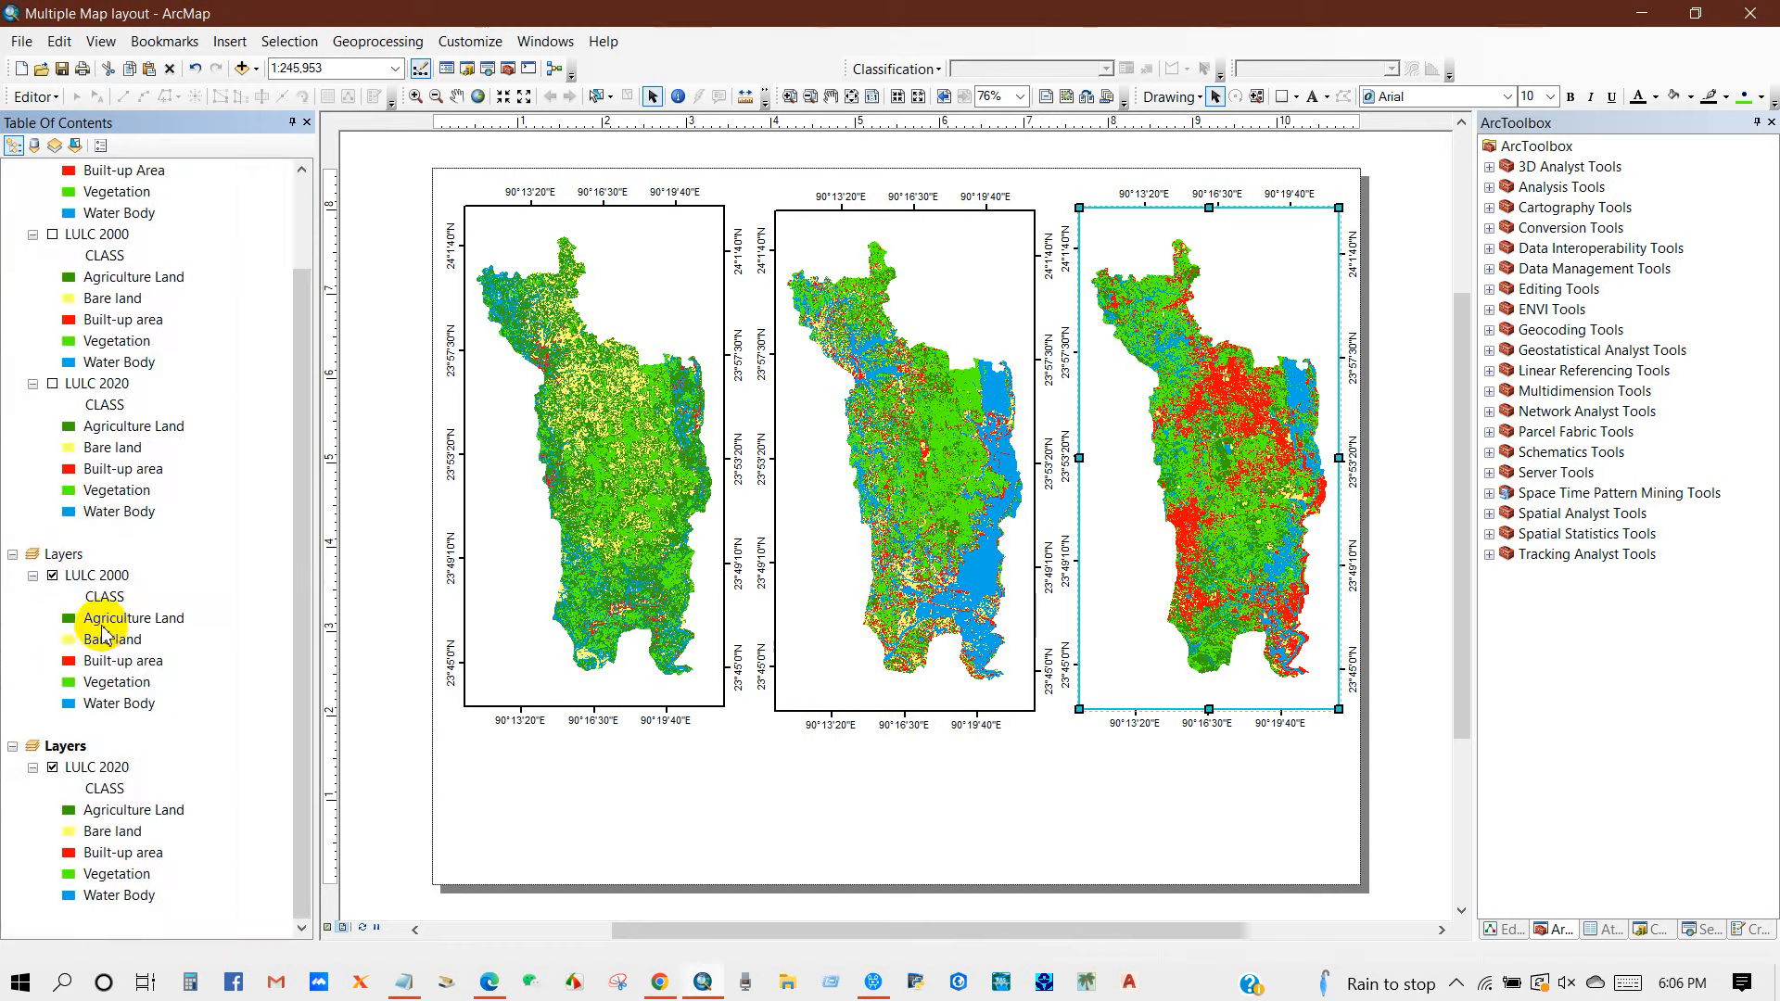
# - Remove the LULC 2000 and LULC 2020 layers from the first data frame
pyautogui.scroll(2, 102, 634)
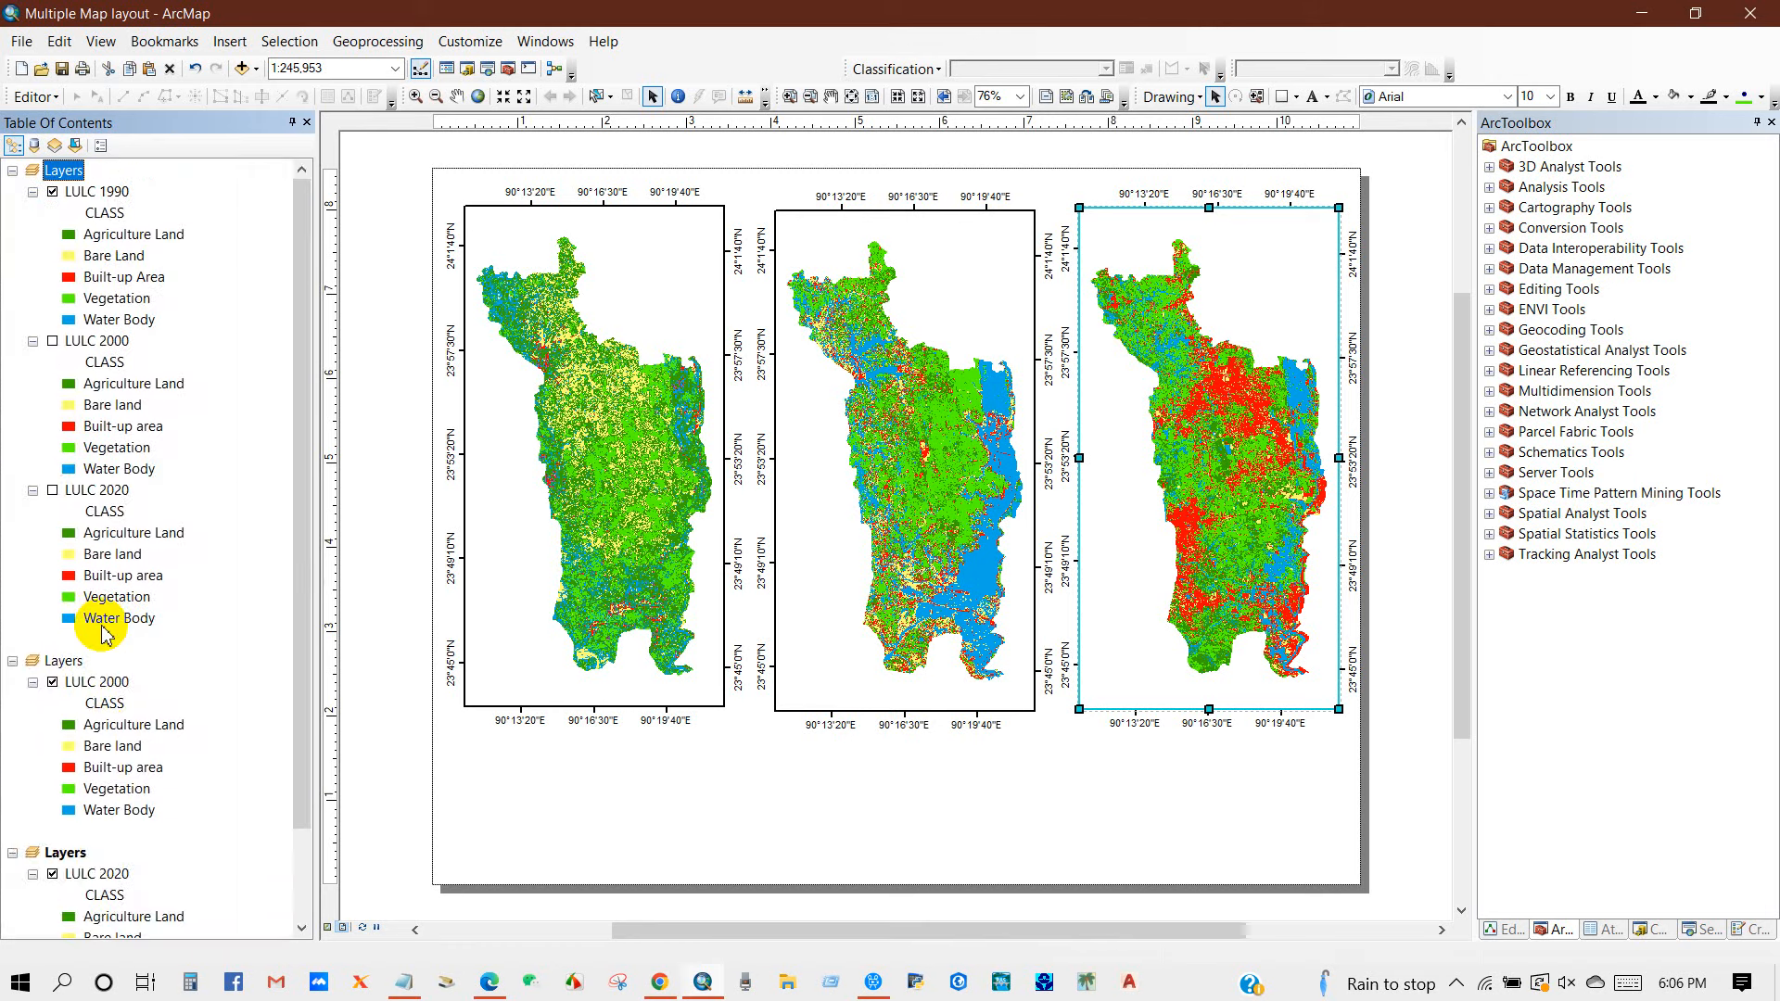
pyautogui.click(100, 493)
pyautogui.rightClick(102, 352)
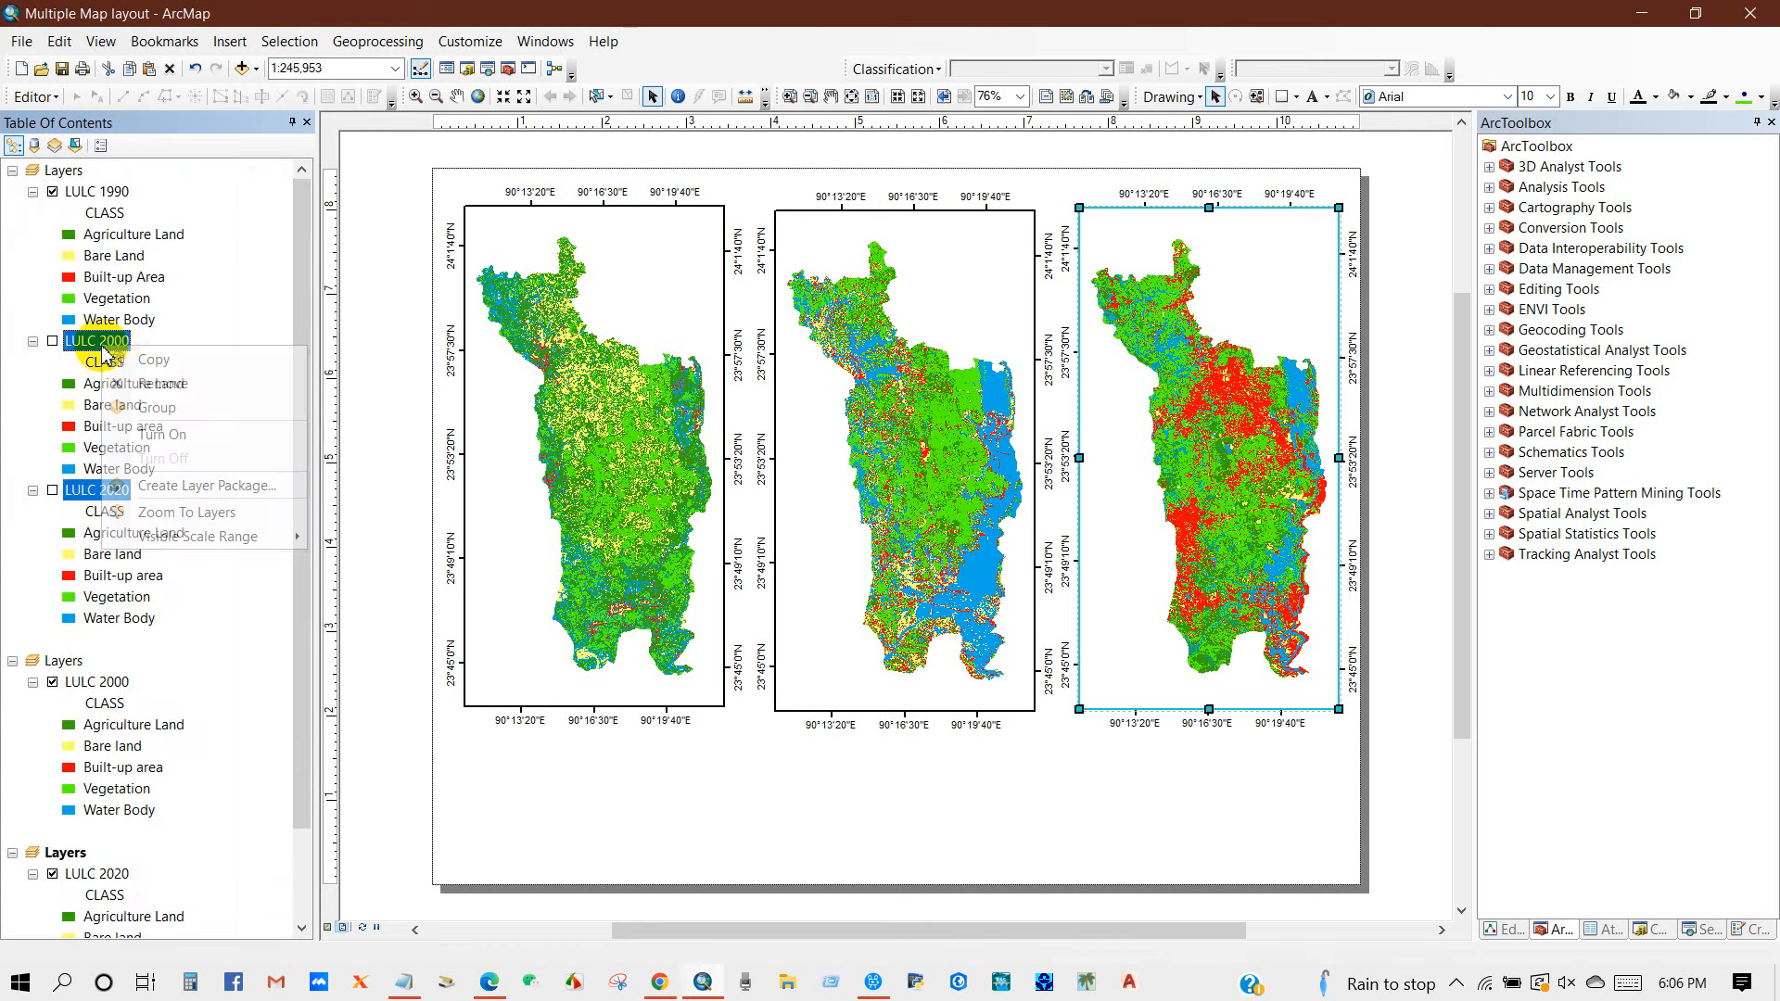
pyautogui.click(132, 379)
pyautogui.click(91, 383)
pyautogui.click(74, 579)
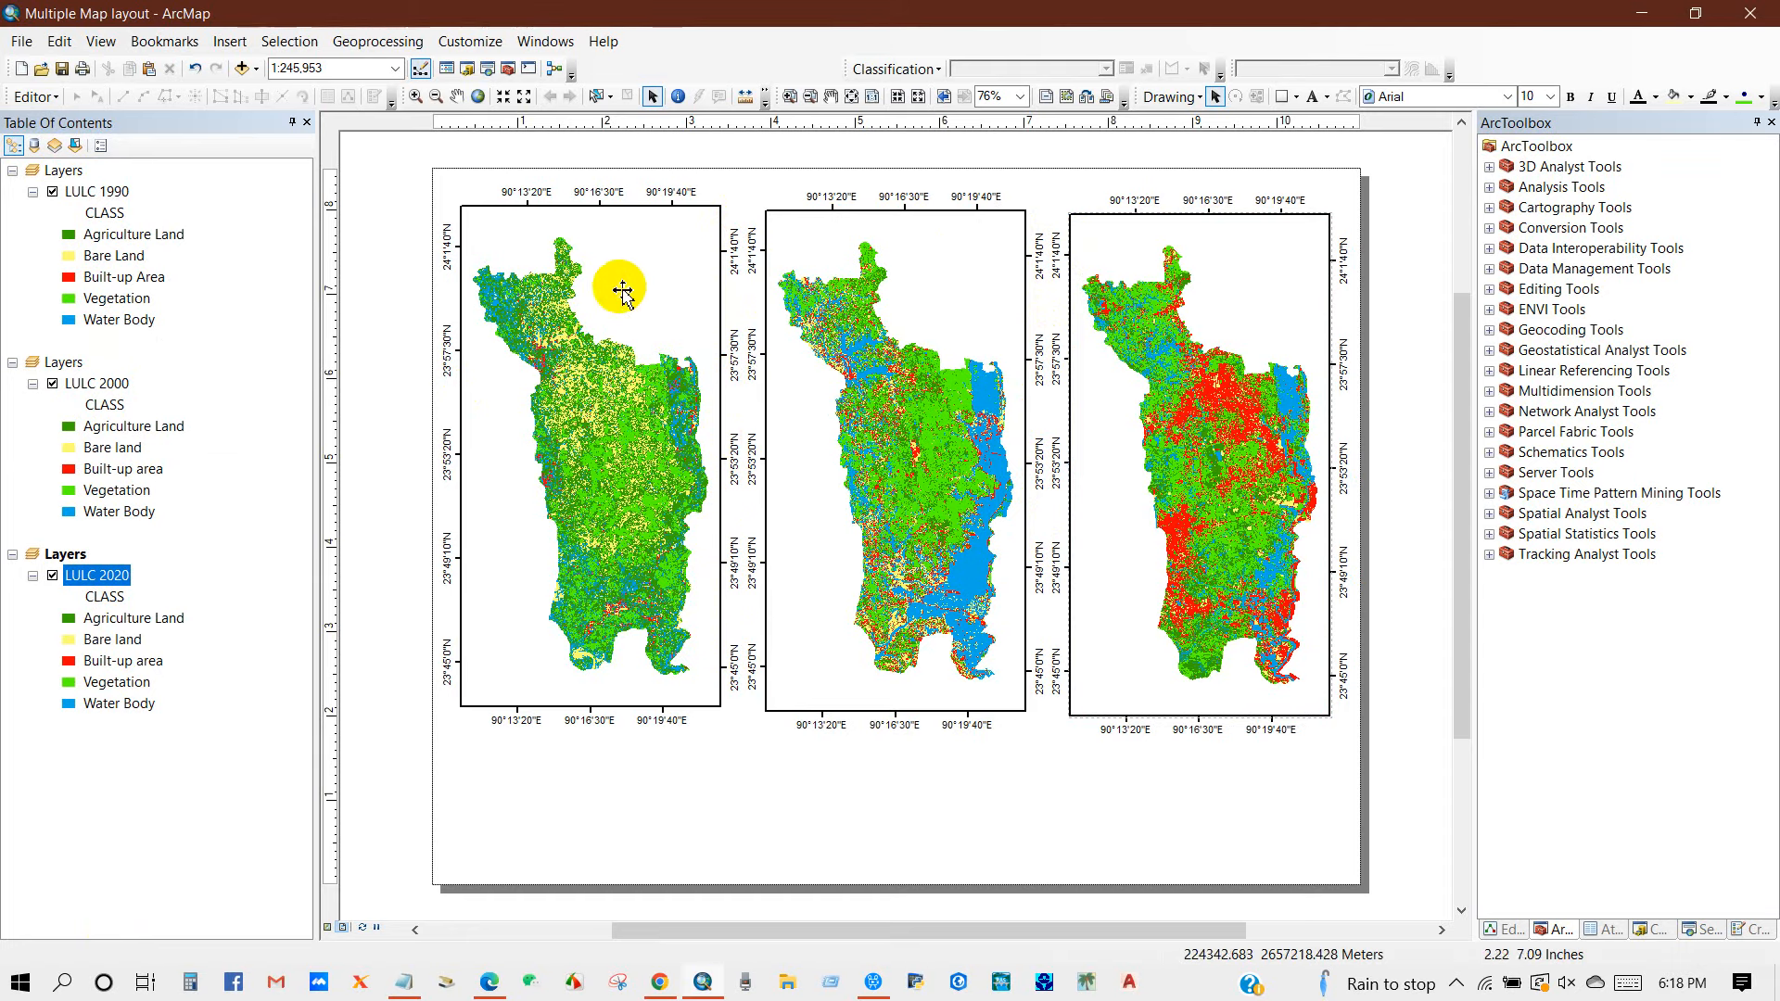
# - Turn off the right-side labels and right-side major division ticks of the LULC 1990 data frame's graticule and apply the change
pyautogui.click(622, 293)
pyautogui.rightClick(622, 293)
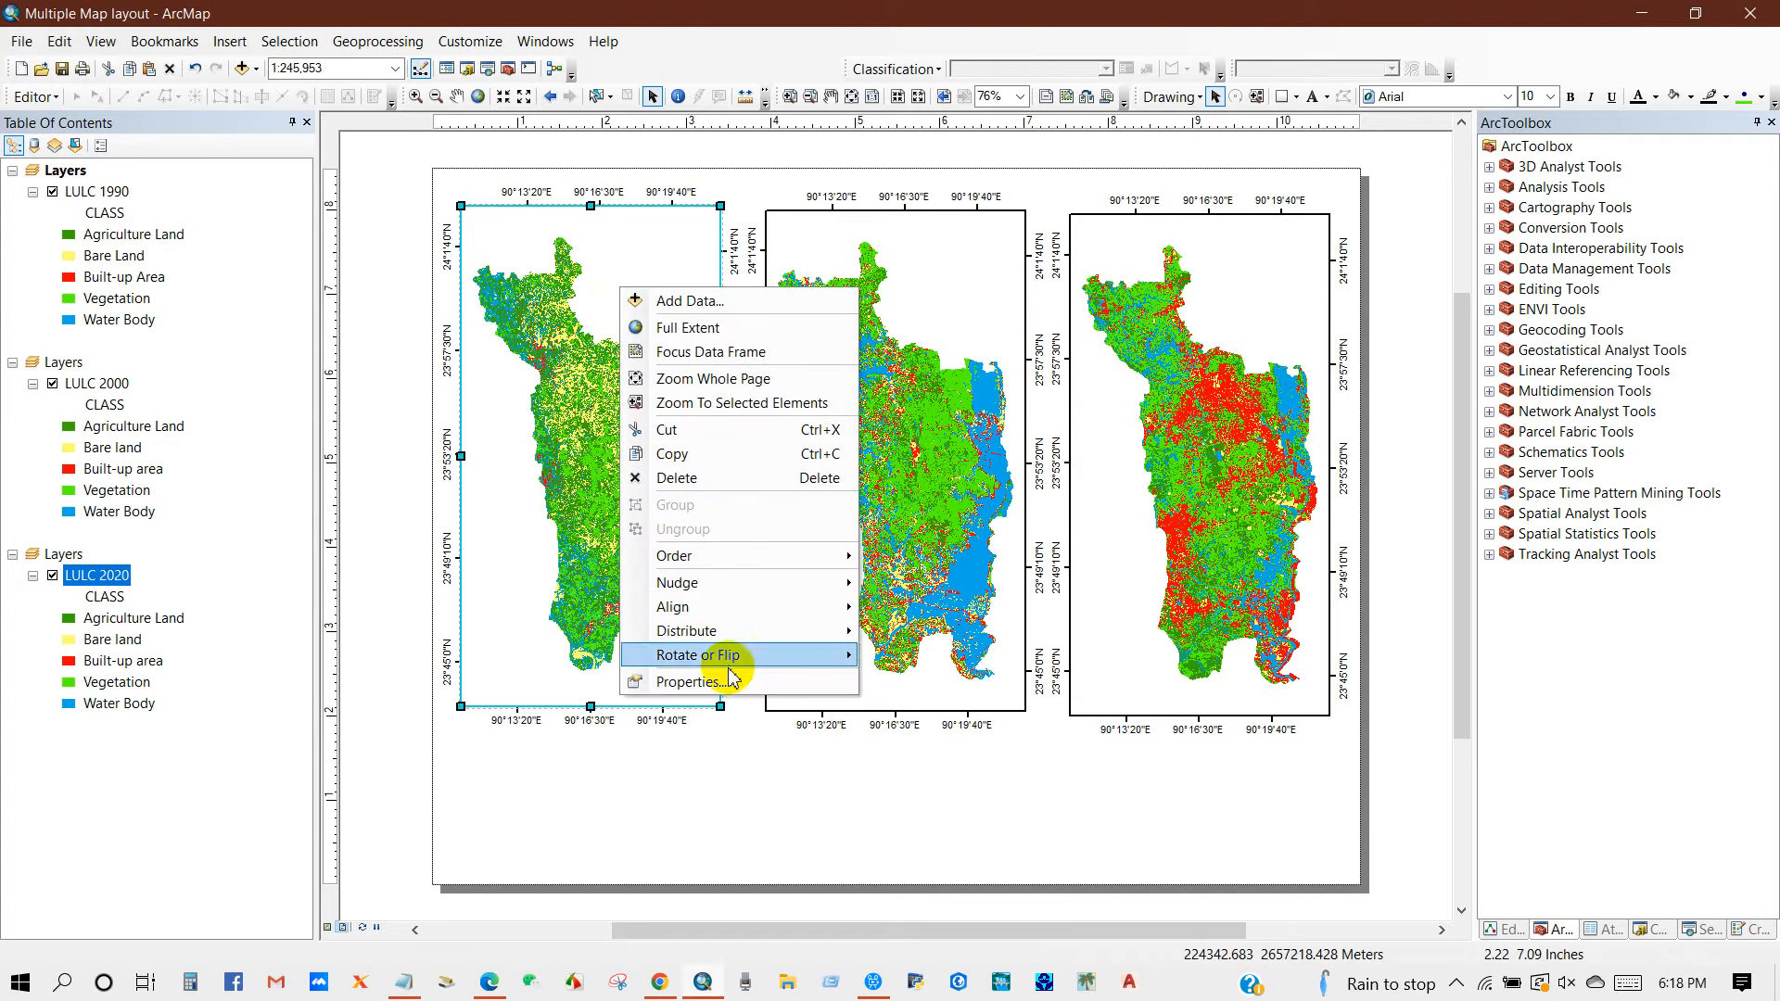
pyautogui.click(702, 688)
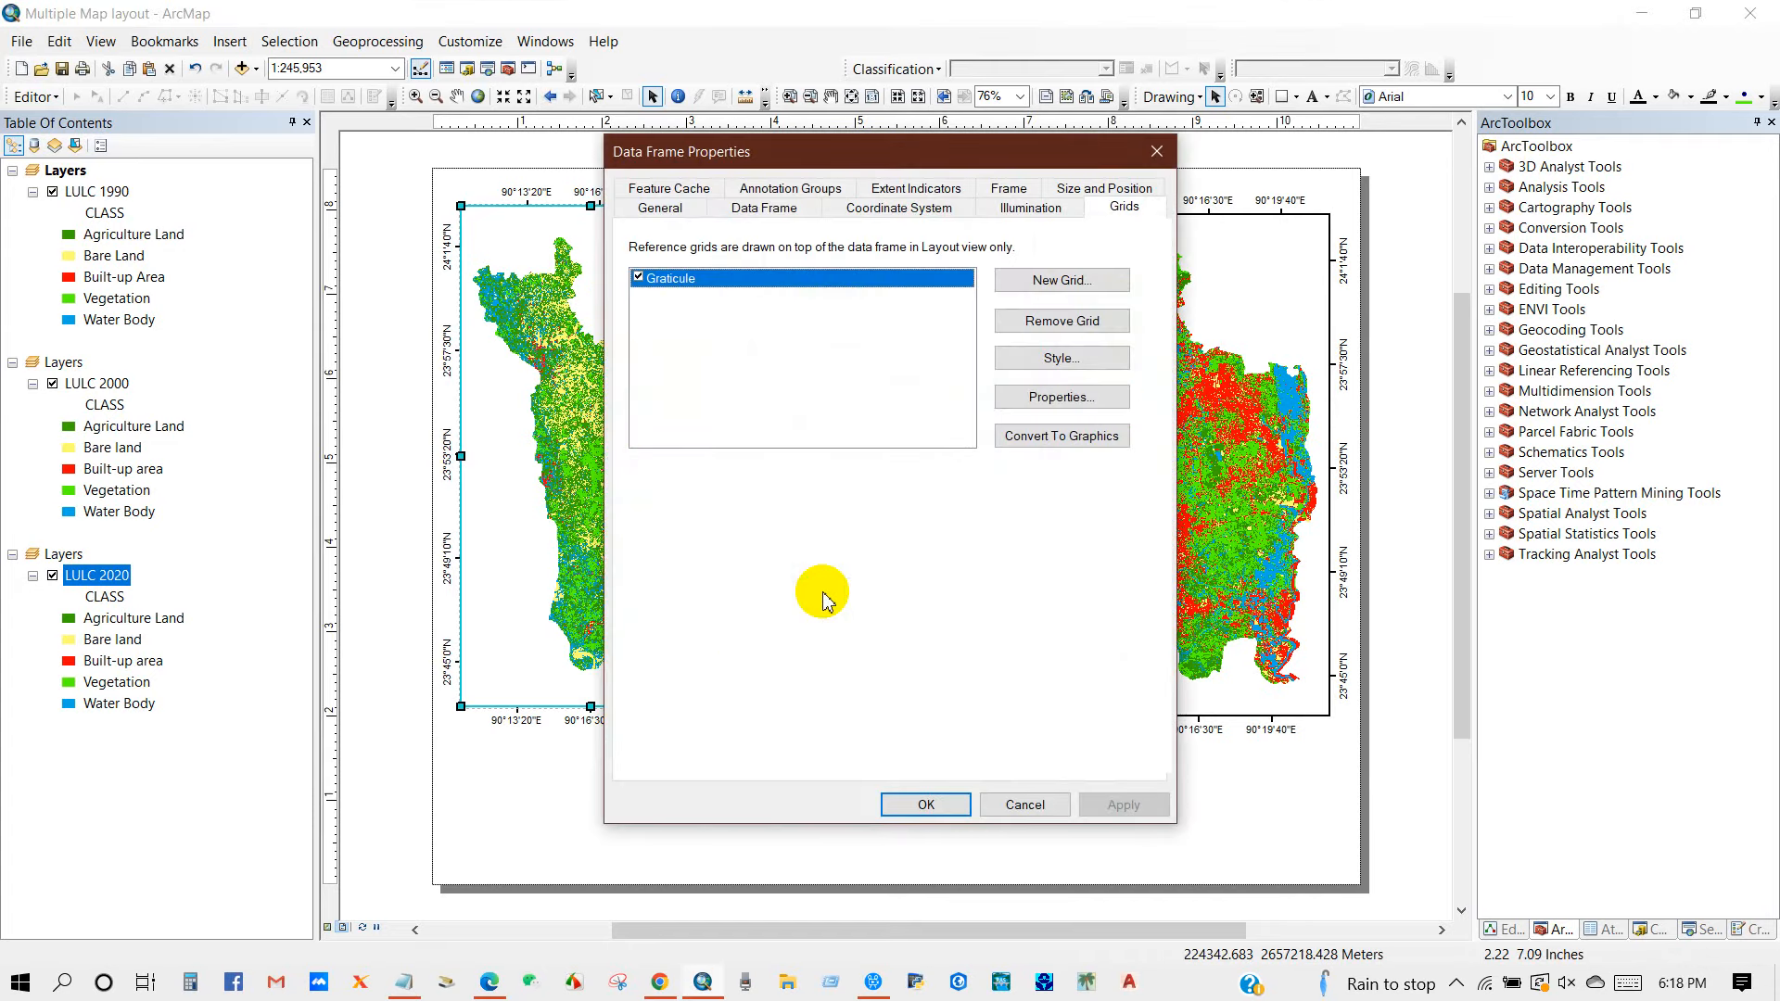
pyautogui.click(1045, 399)
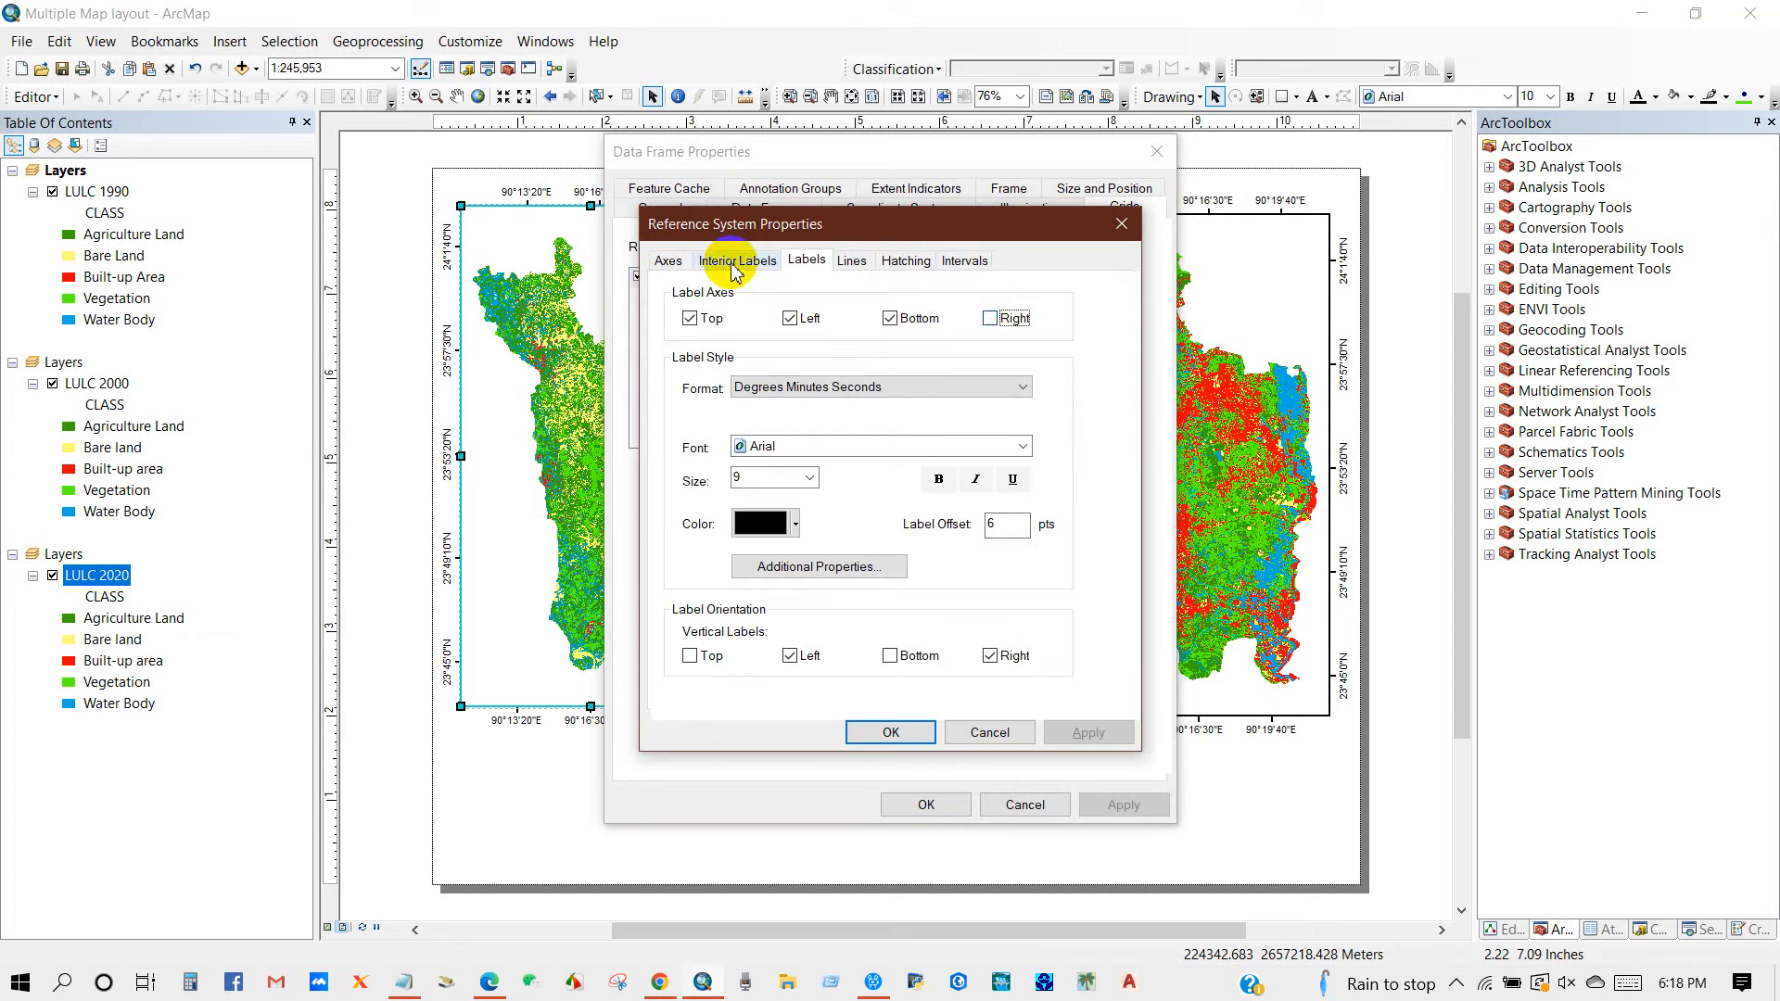
pyautogui.click(665, 262)
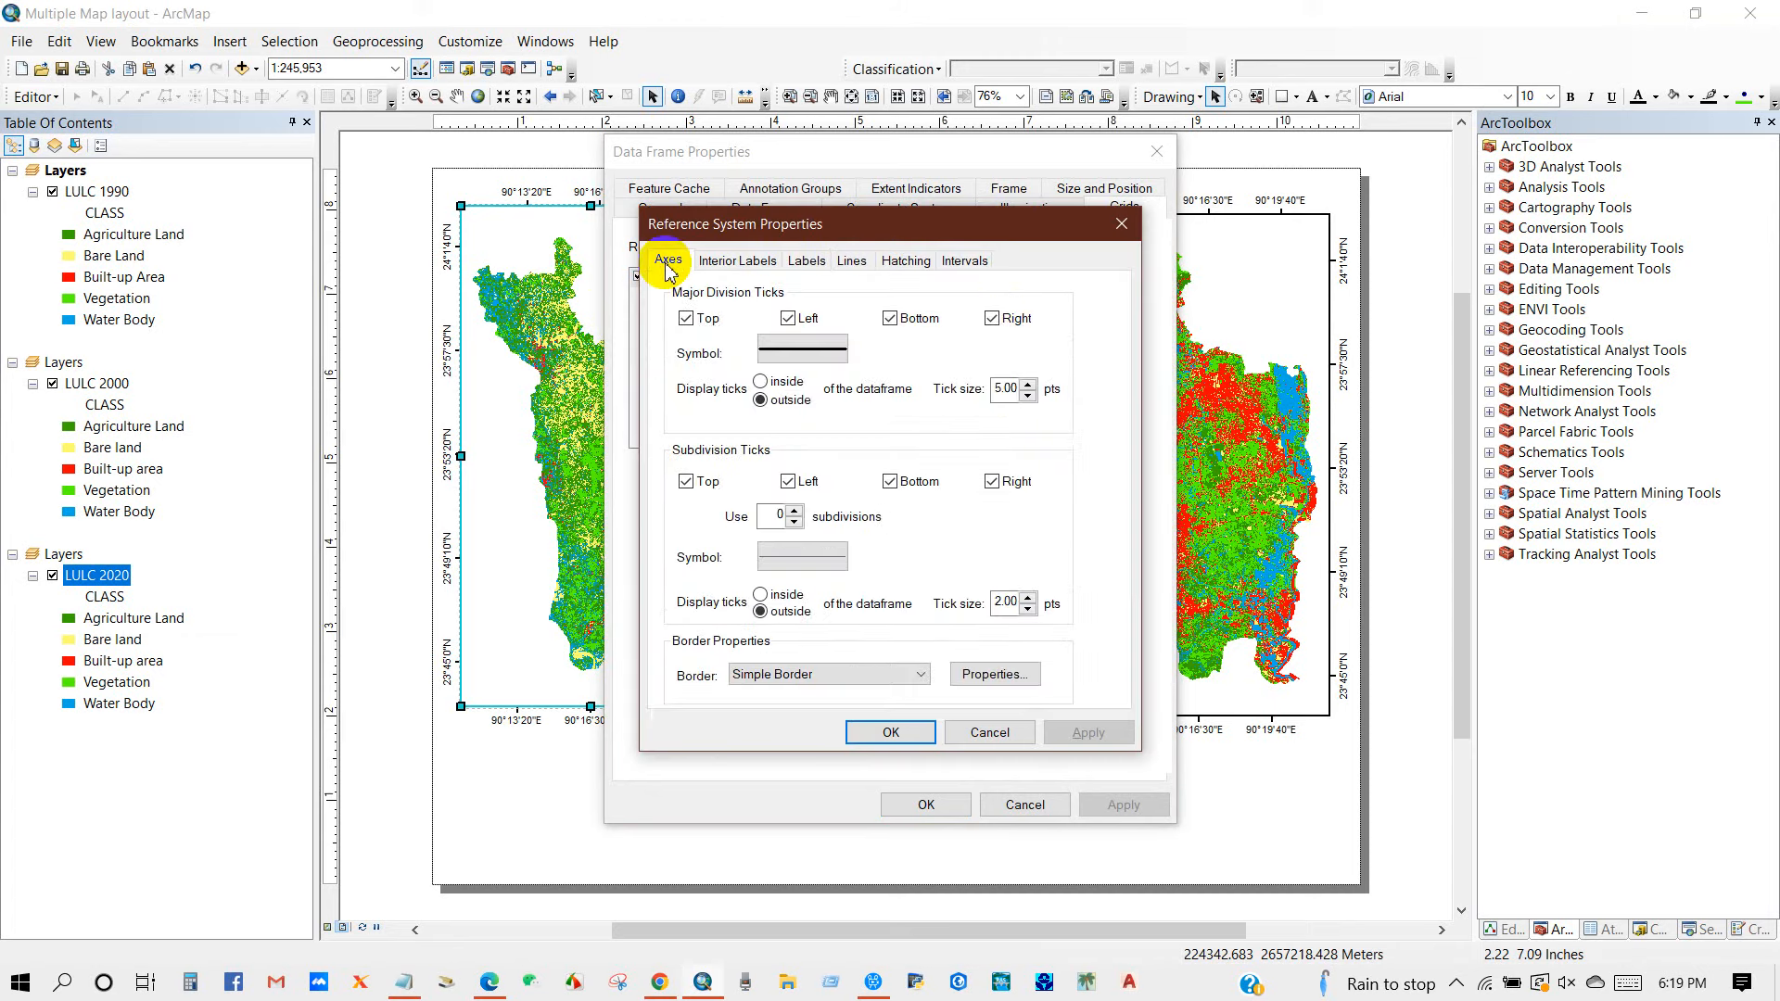
pyautogui.click(992, 319)
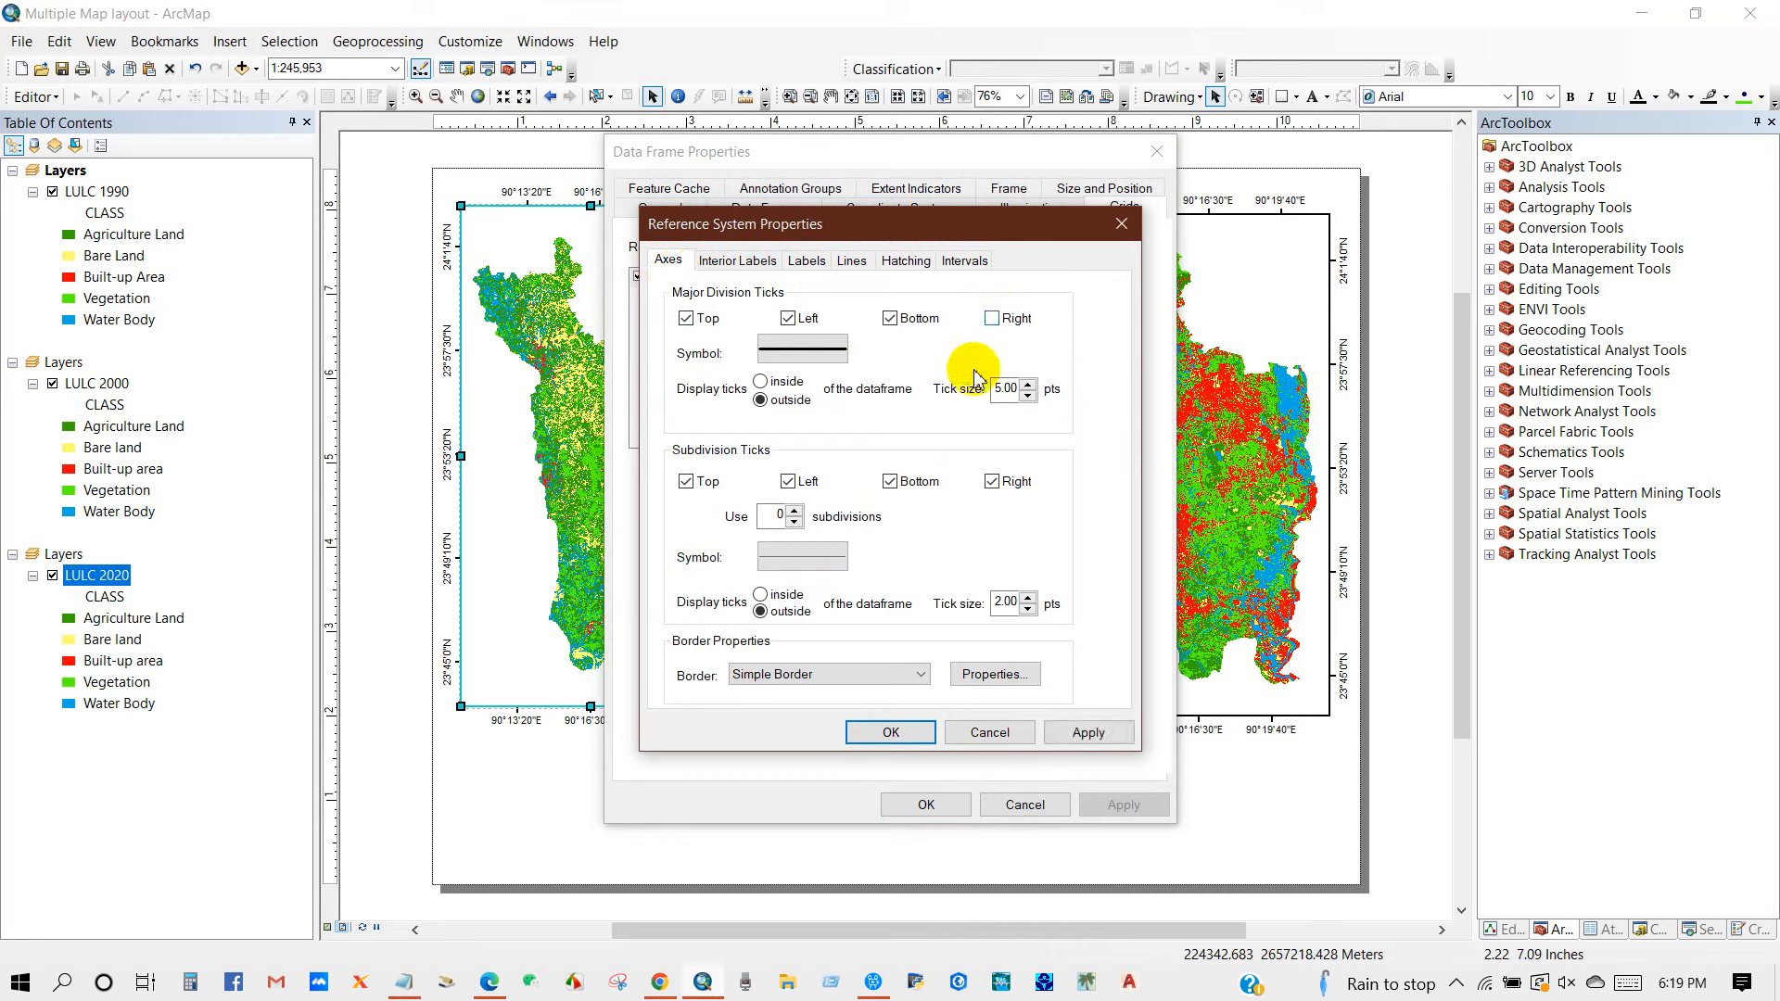
pyautogui.click(890, 733)
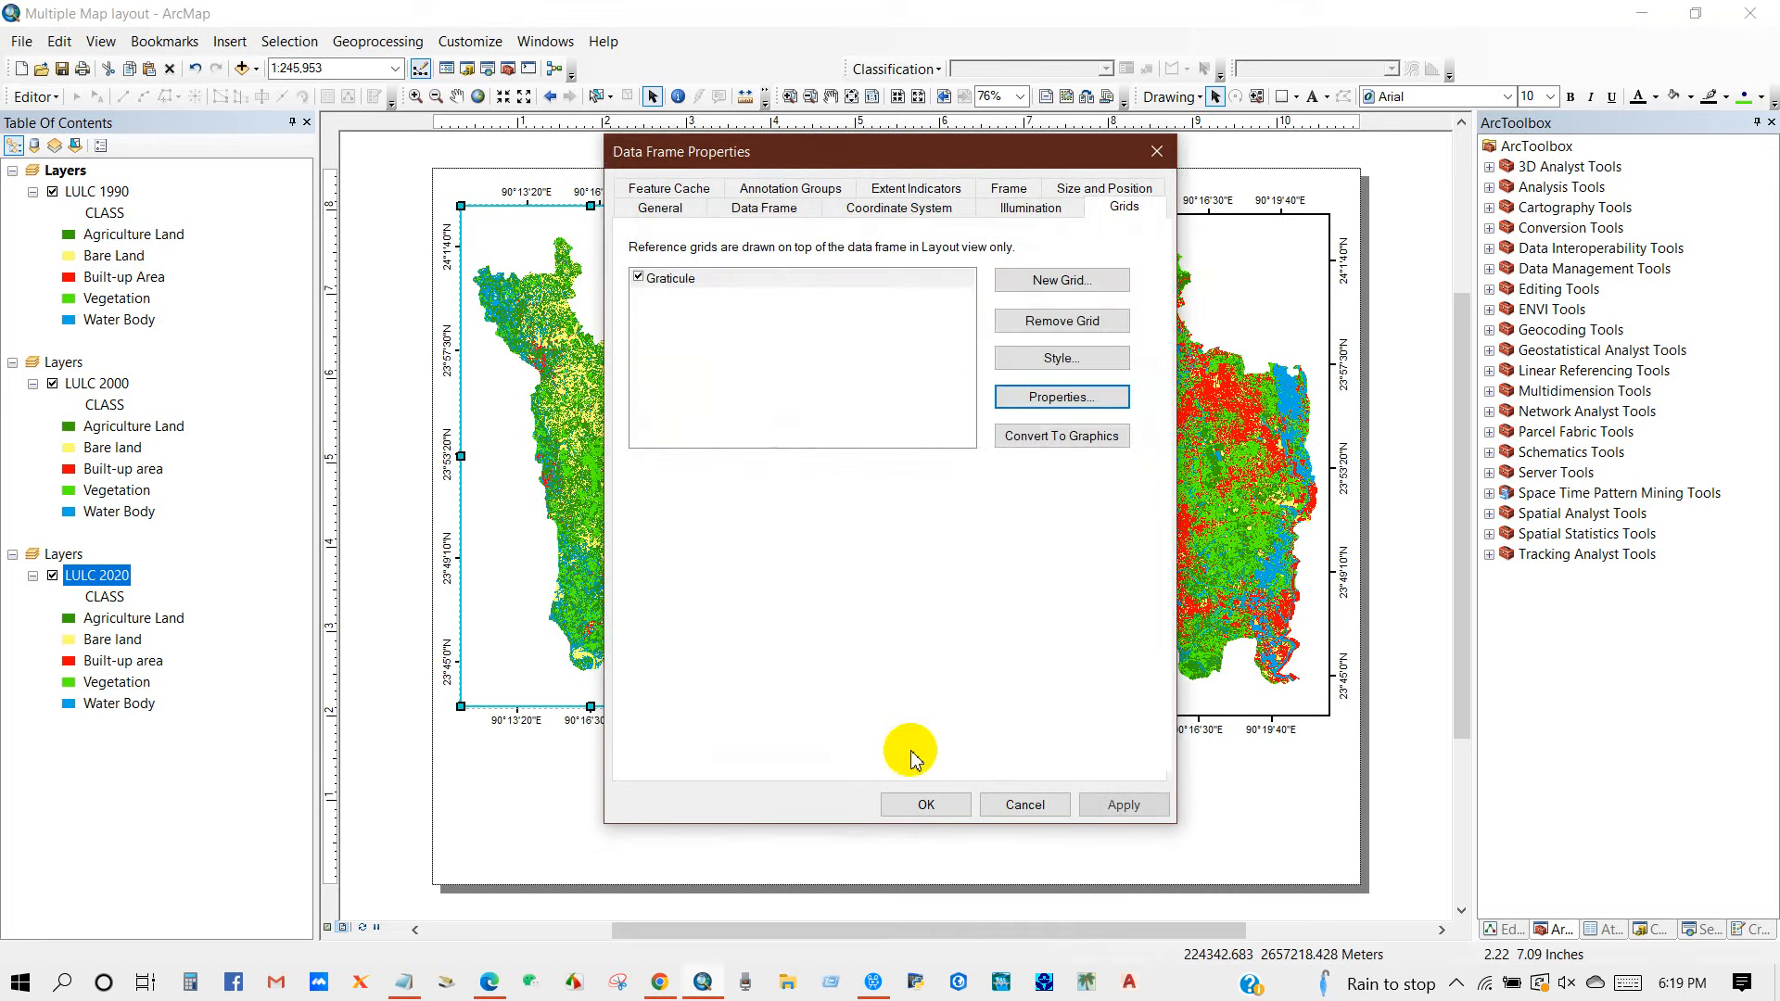
pyautogui.click(921, 805)
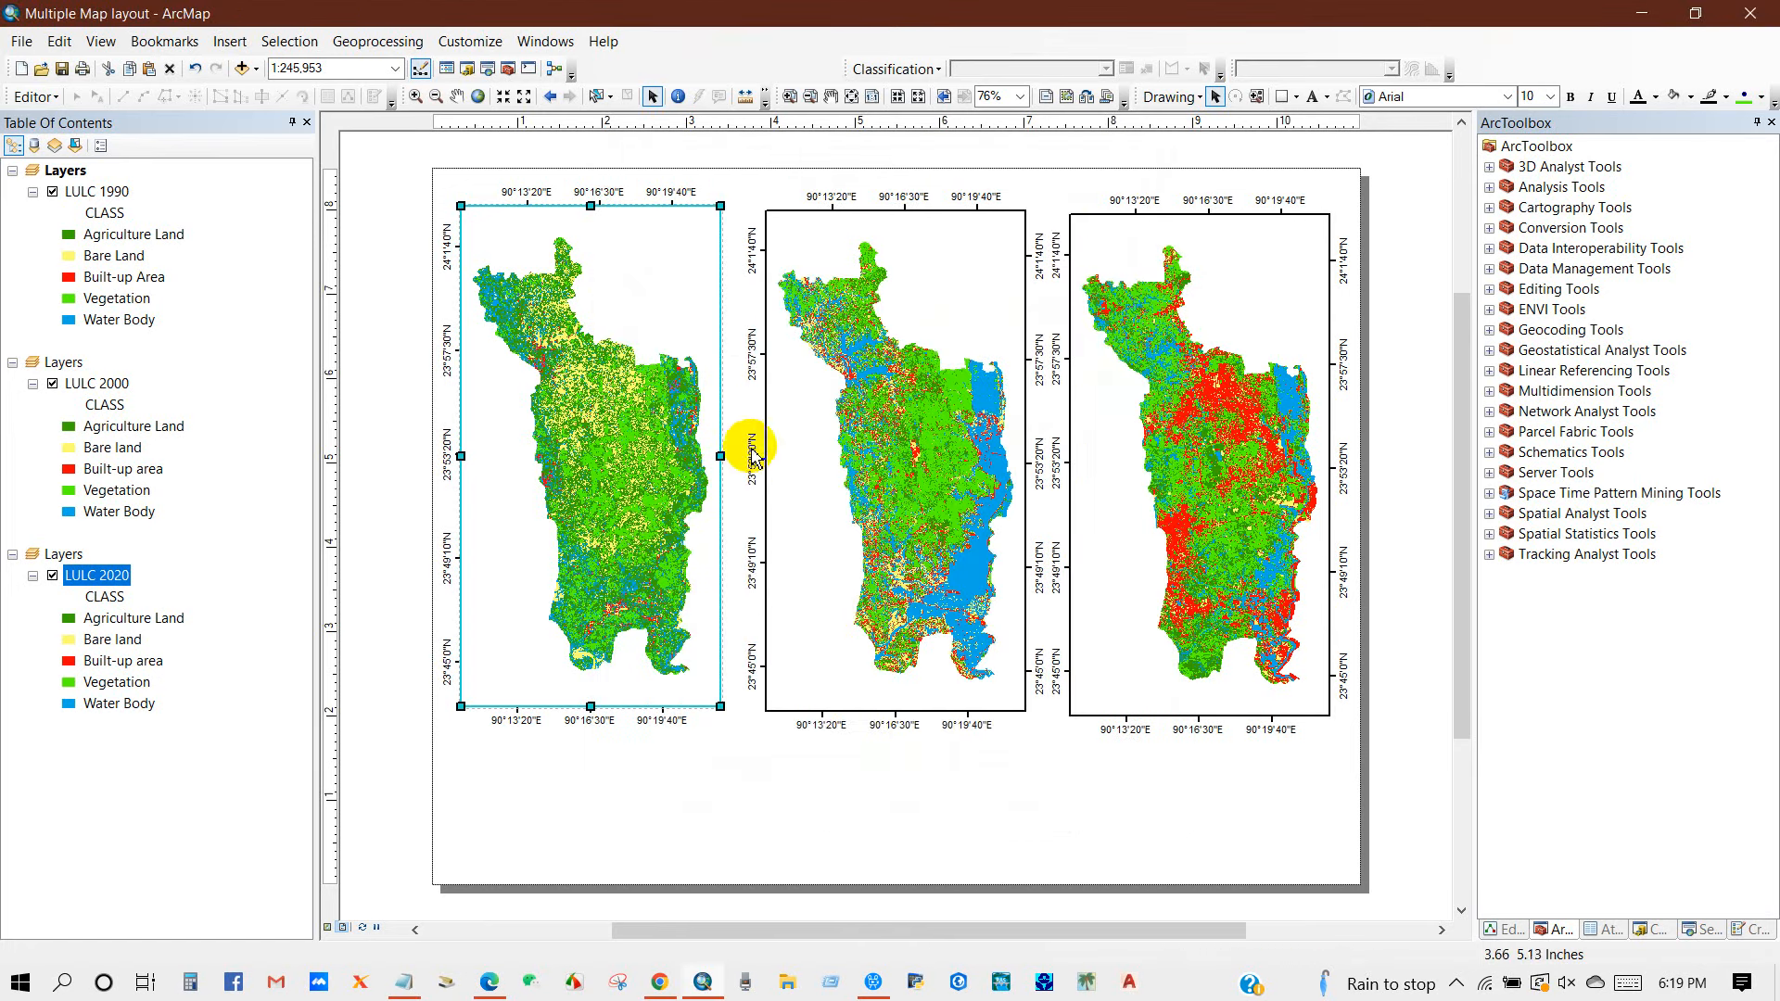
# - Turn off the left and right labels and major division ticks of the LULC 2000 data frame's graticule
pyautogui.click(760, 326)
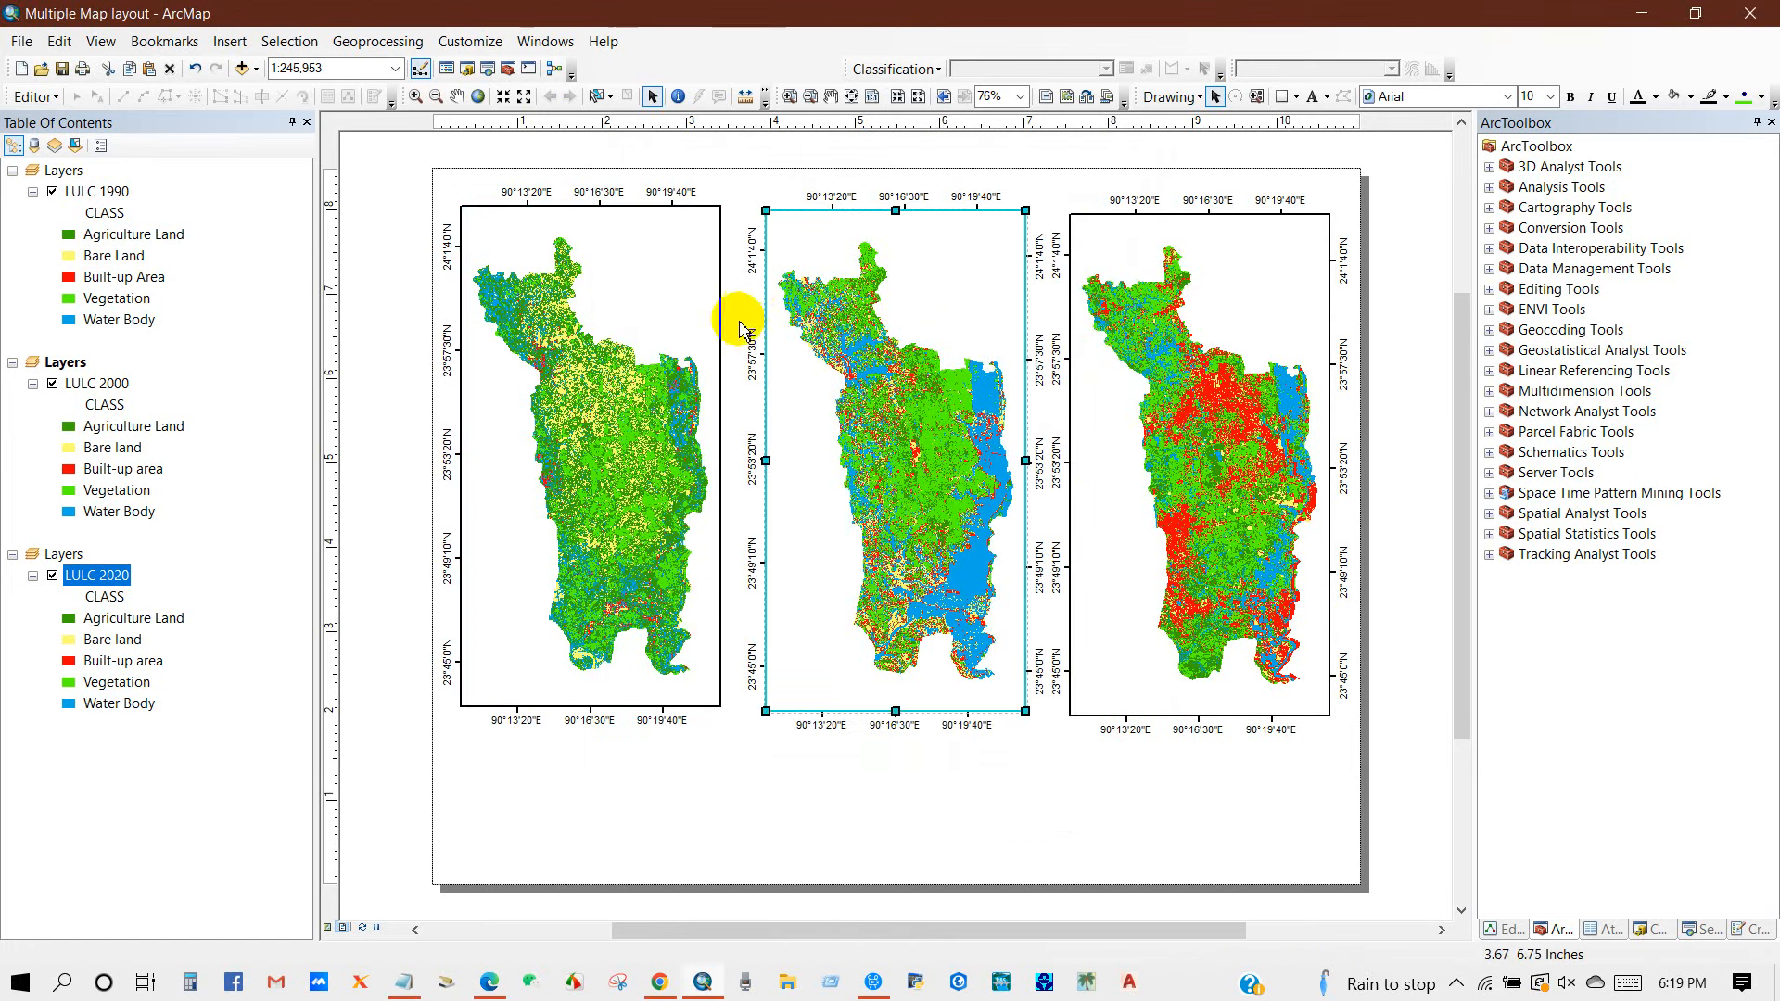
pyautogui.rightClick(809, 471)
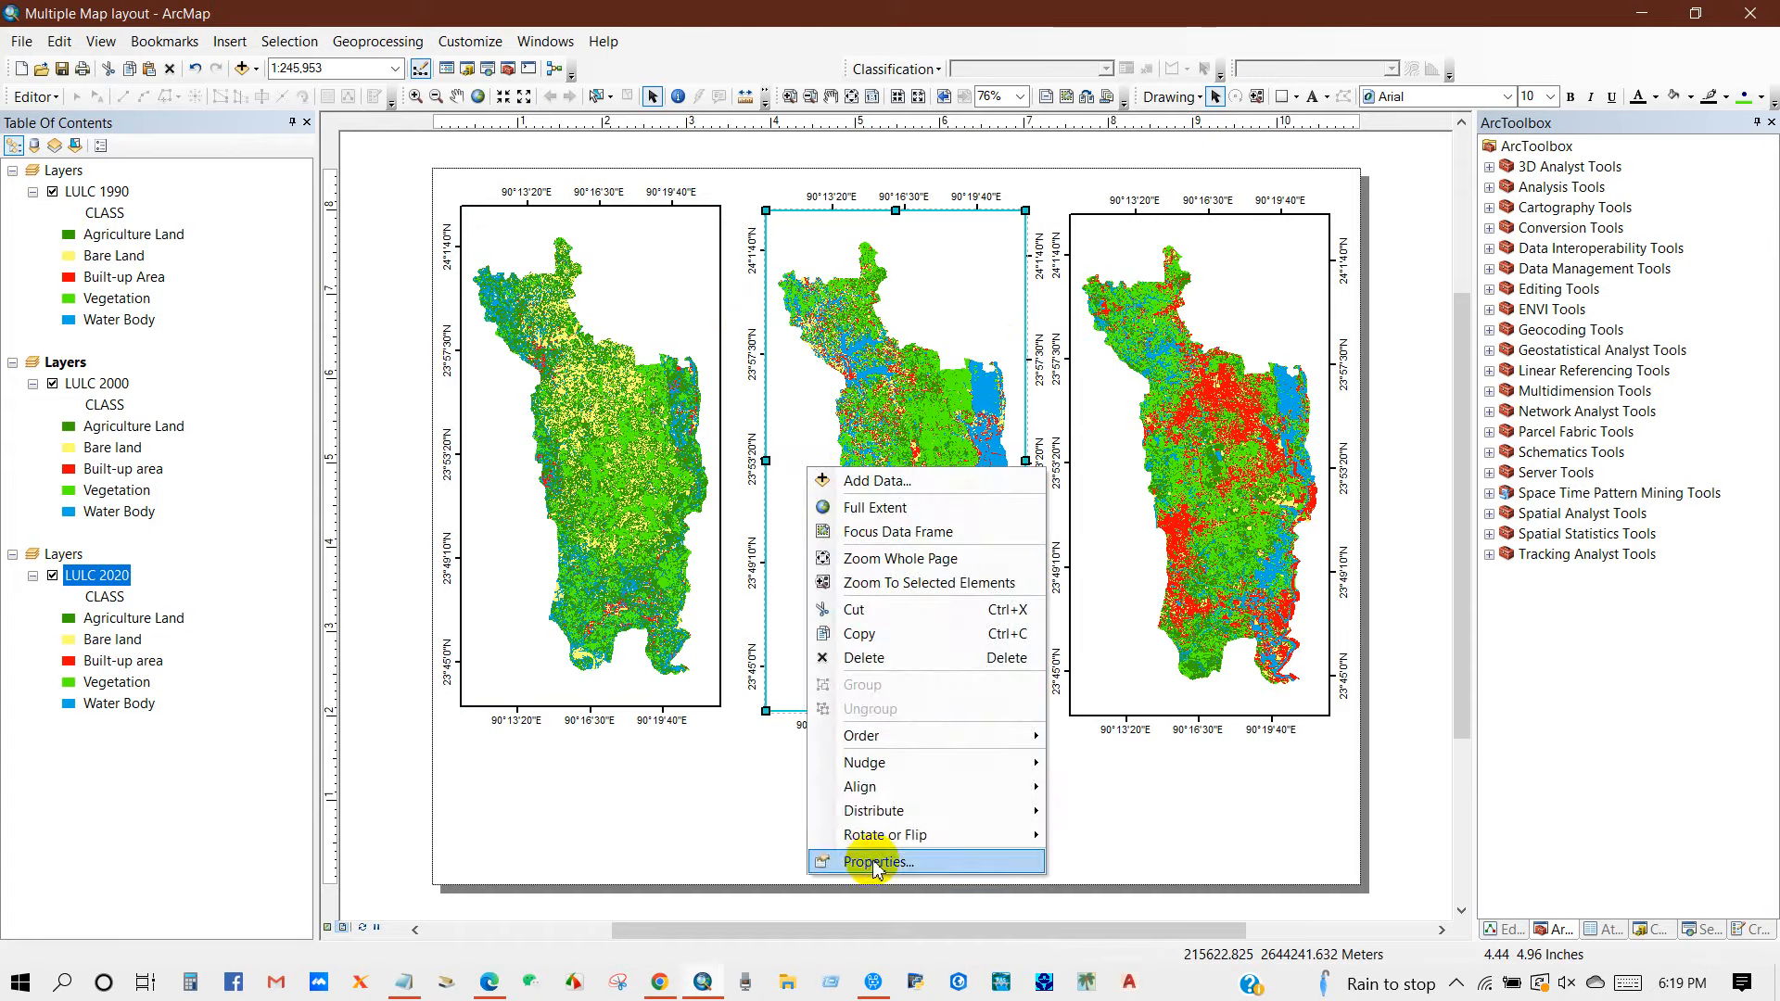
pyautogui.click(874, 863)
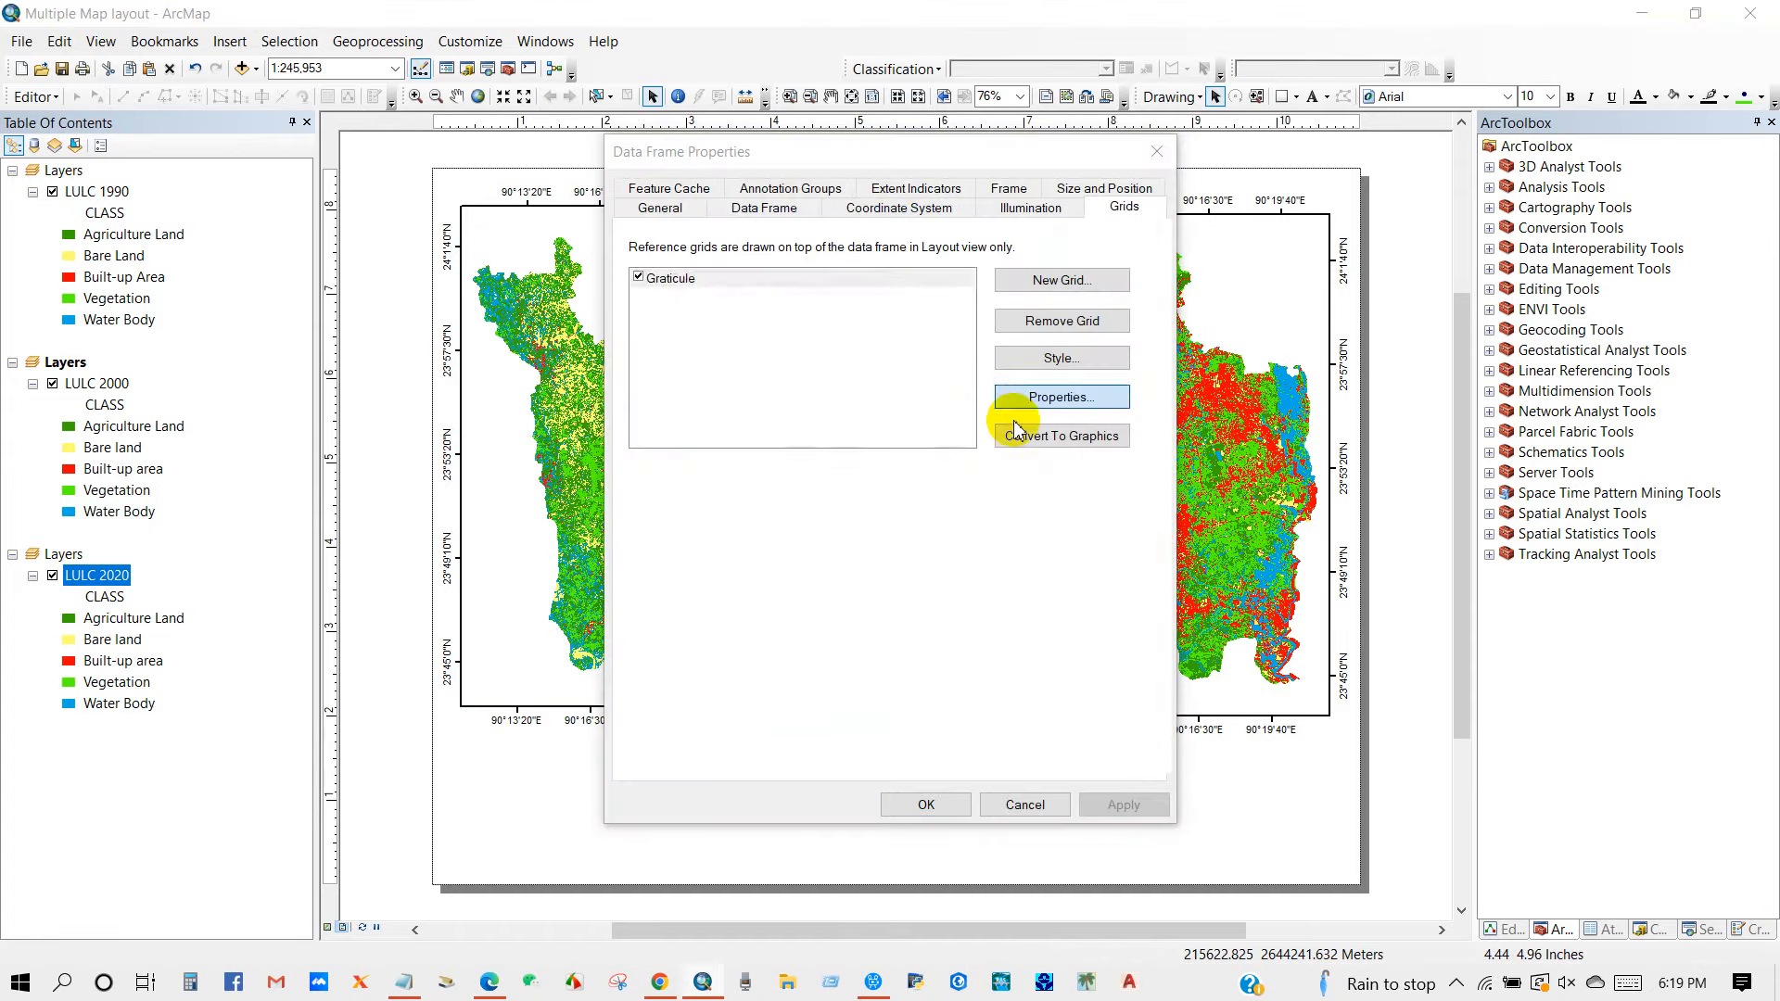
pyautogui.click(1016, 428)
pyautogui.click(787, 319)
pyautogui.click(990, 320)
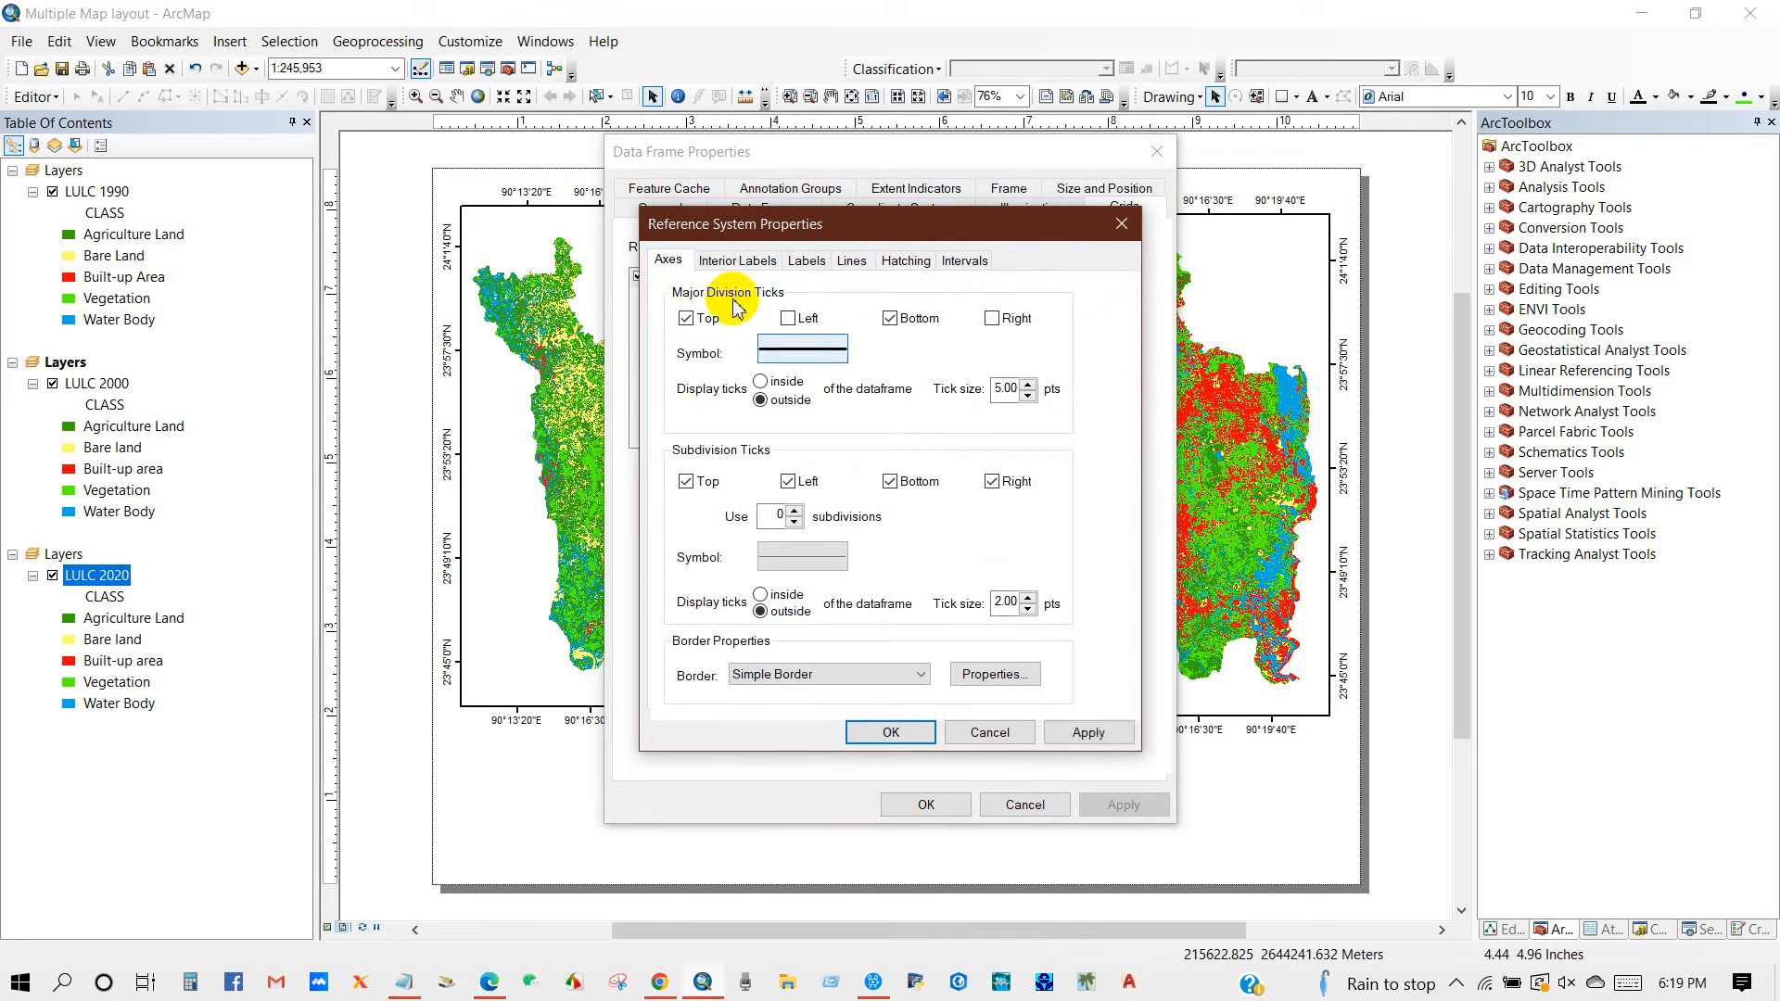
pyautogui.click(805, 262)
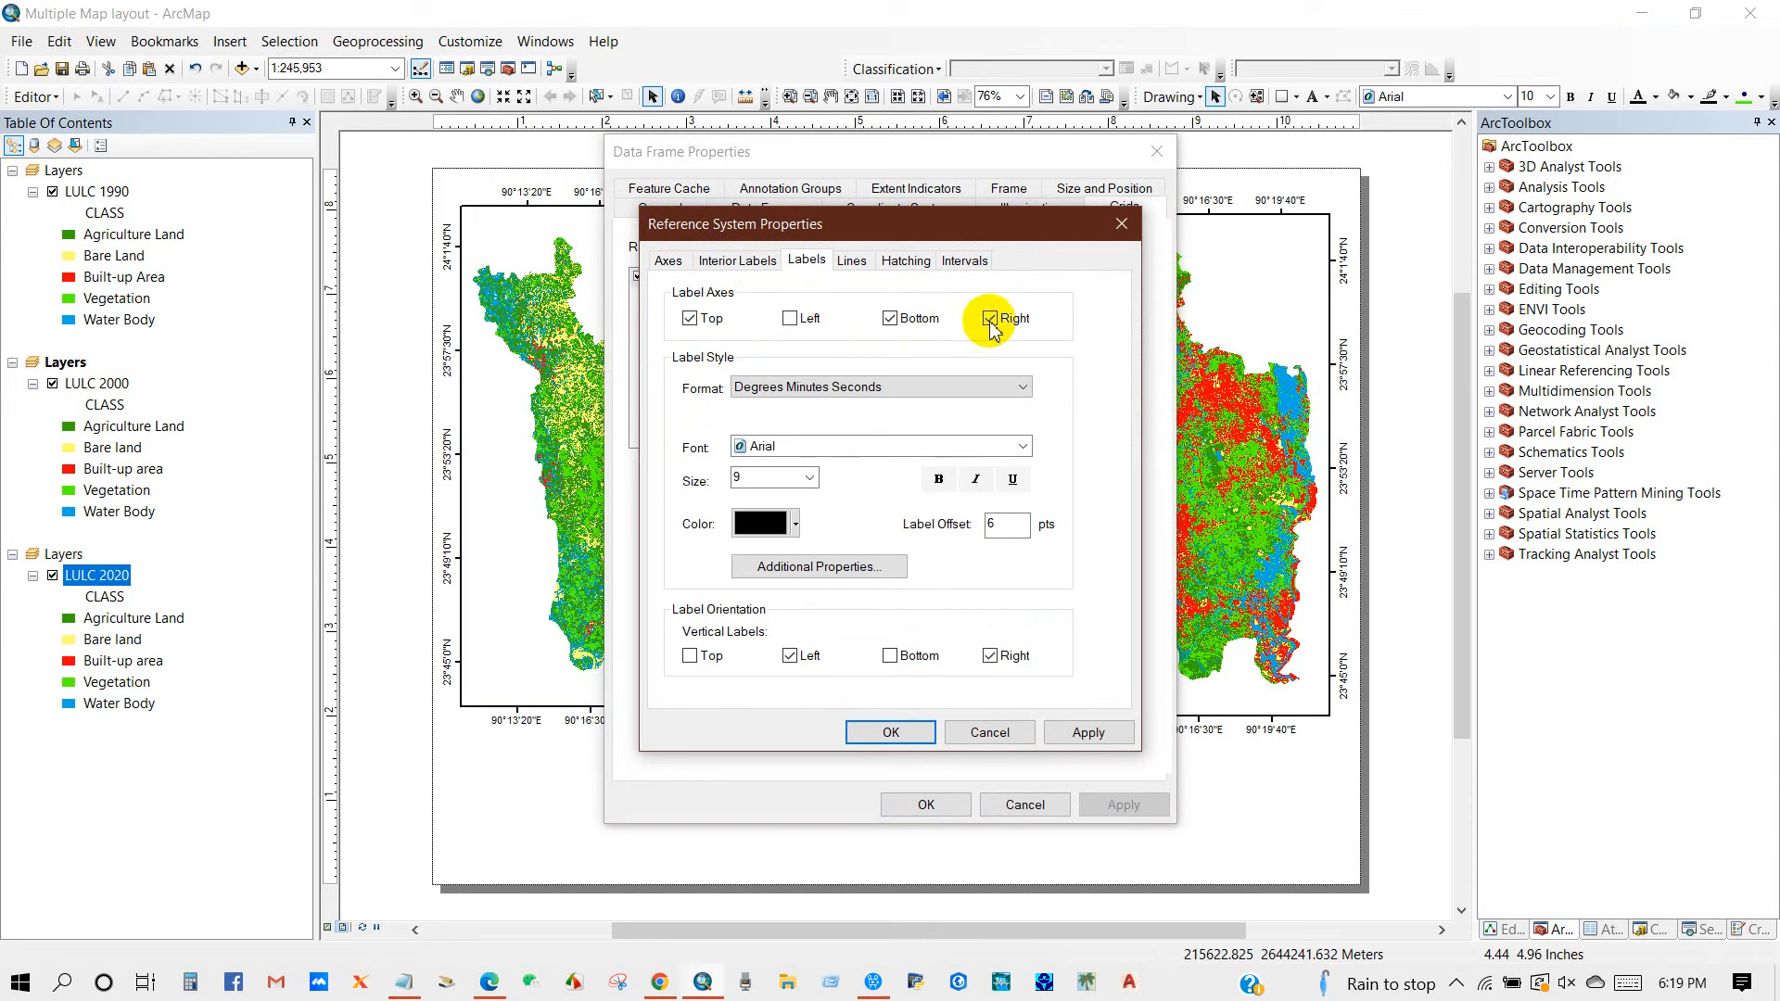
pyautogui.click(675, 267)
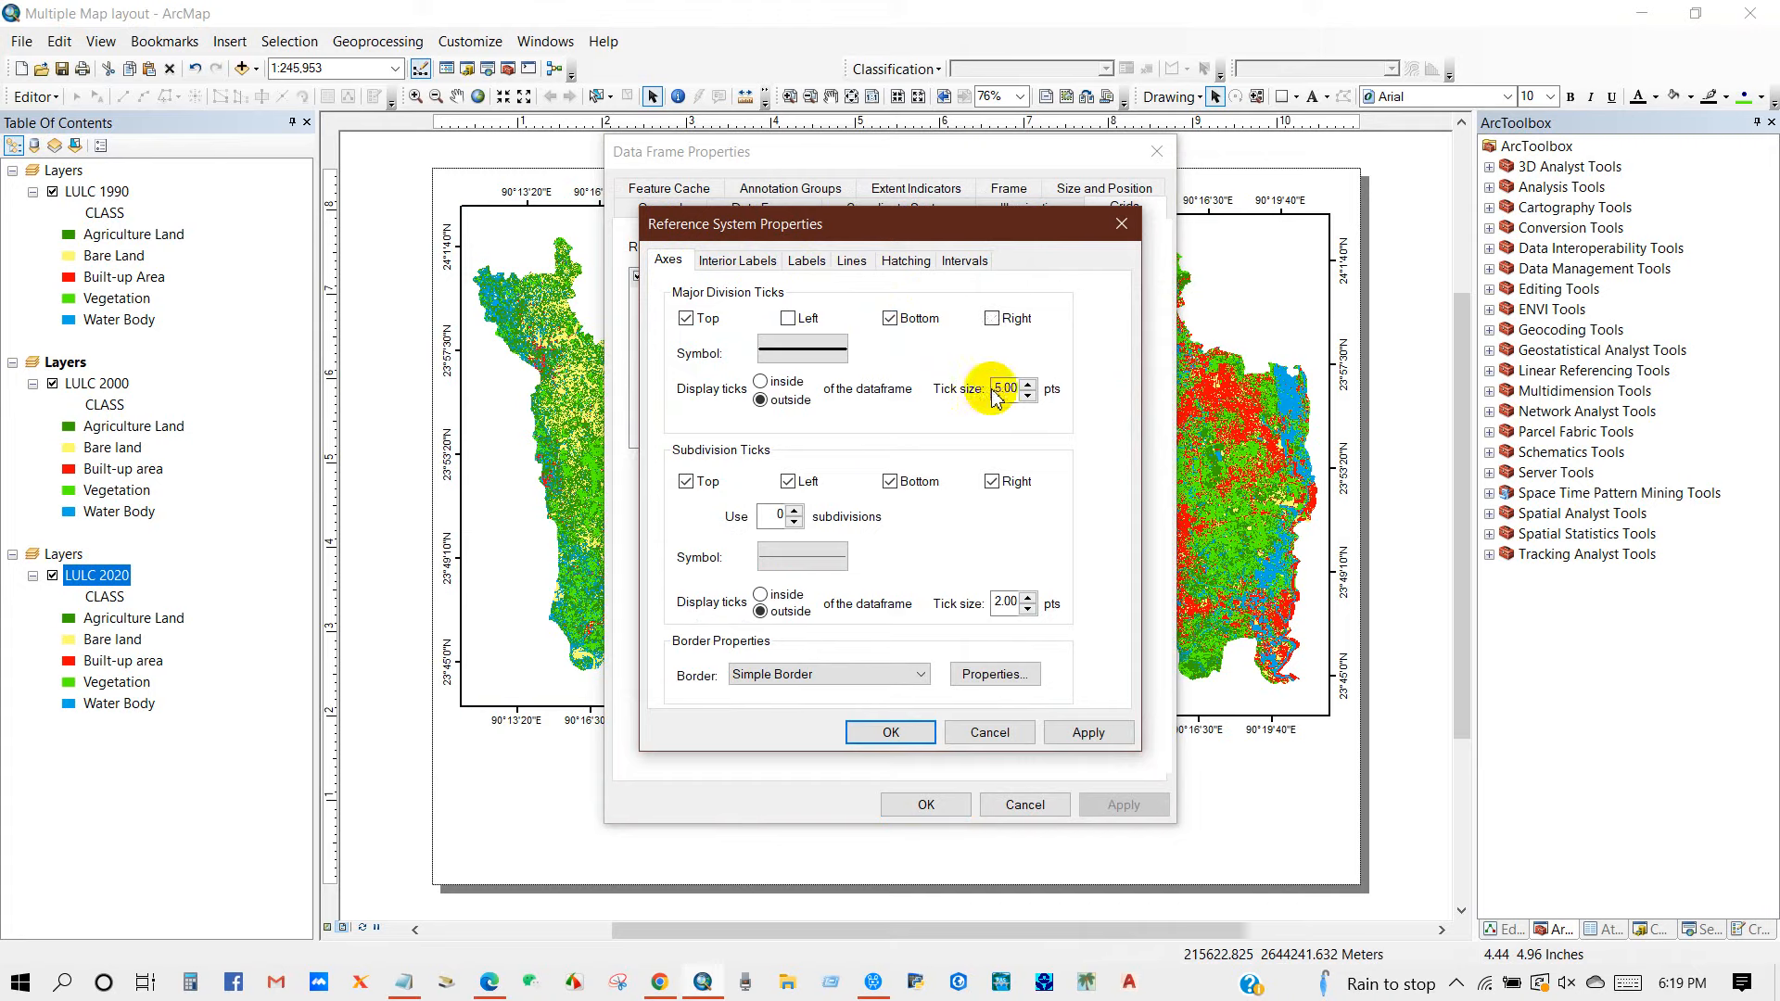
pyautogui.click(890, 732)
pyautogui.click(913, 801)
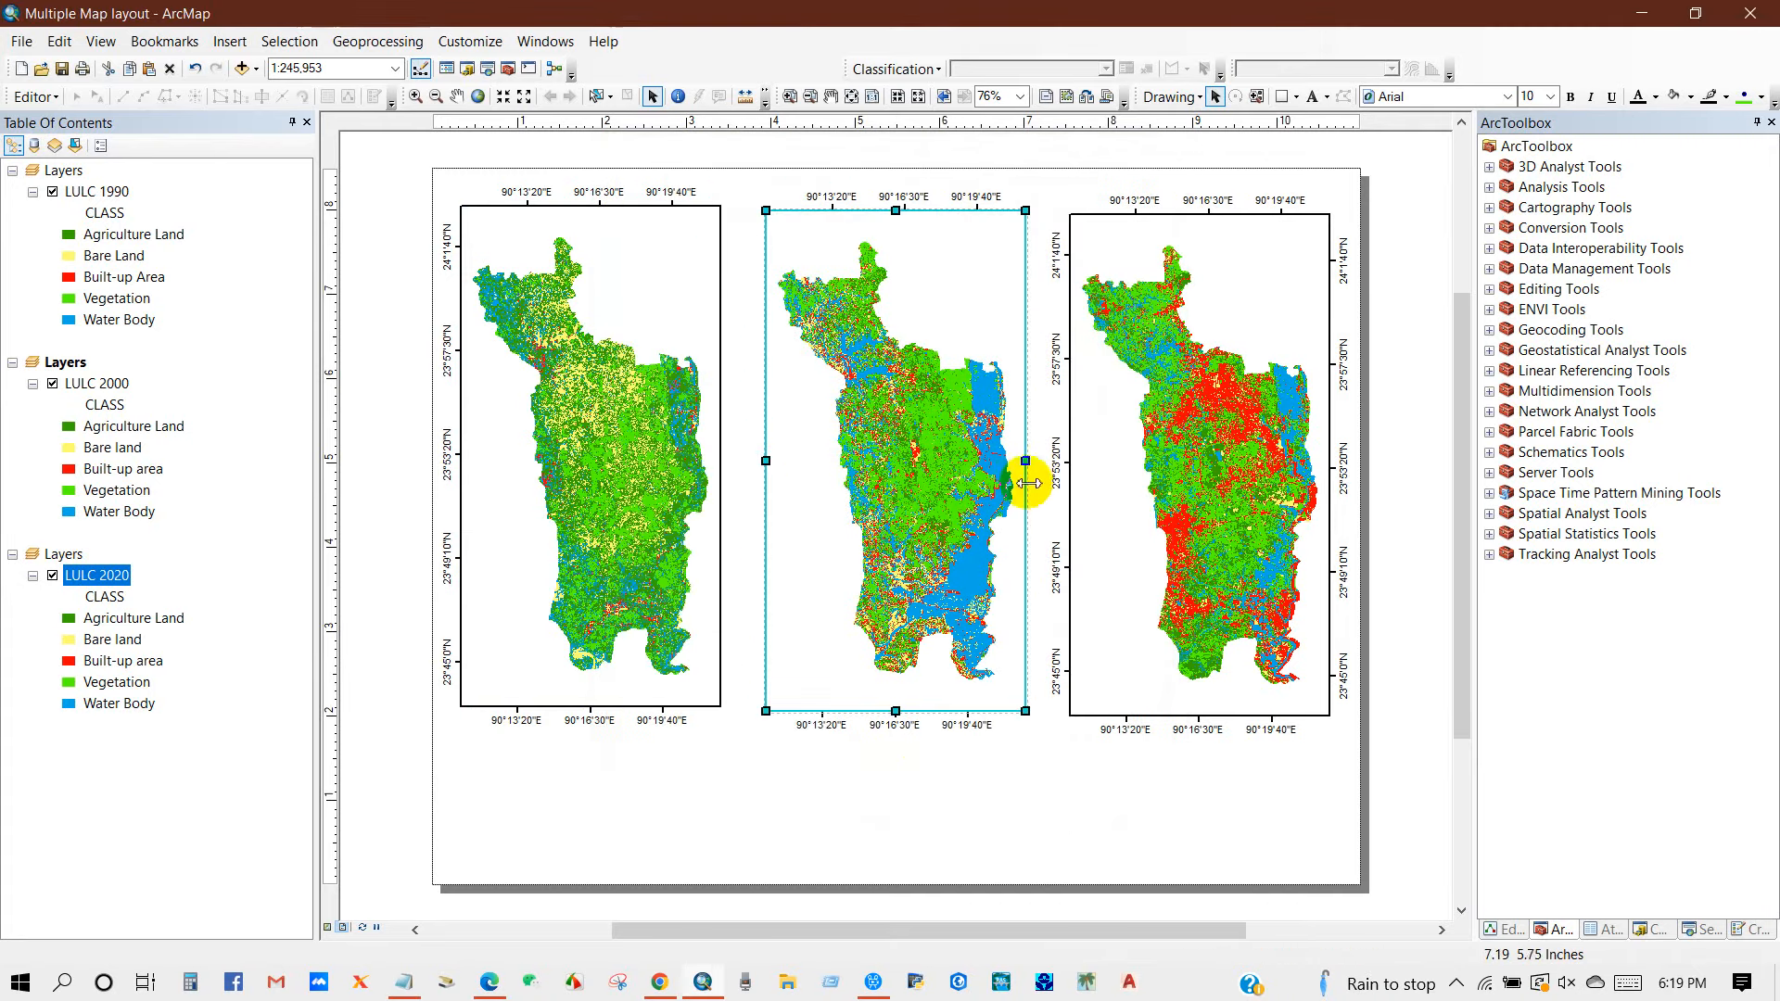
pyautogui.click(941, 781)
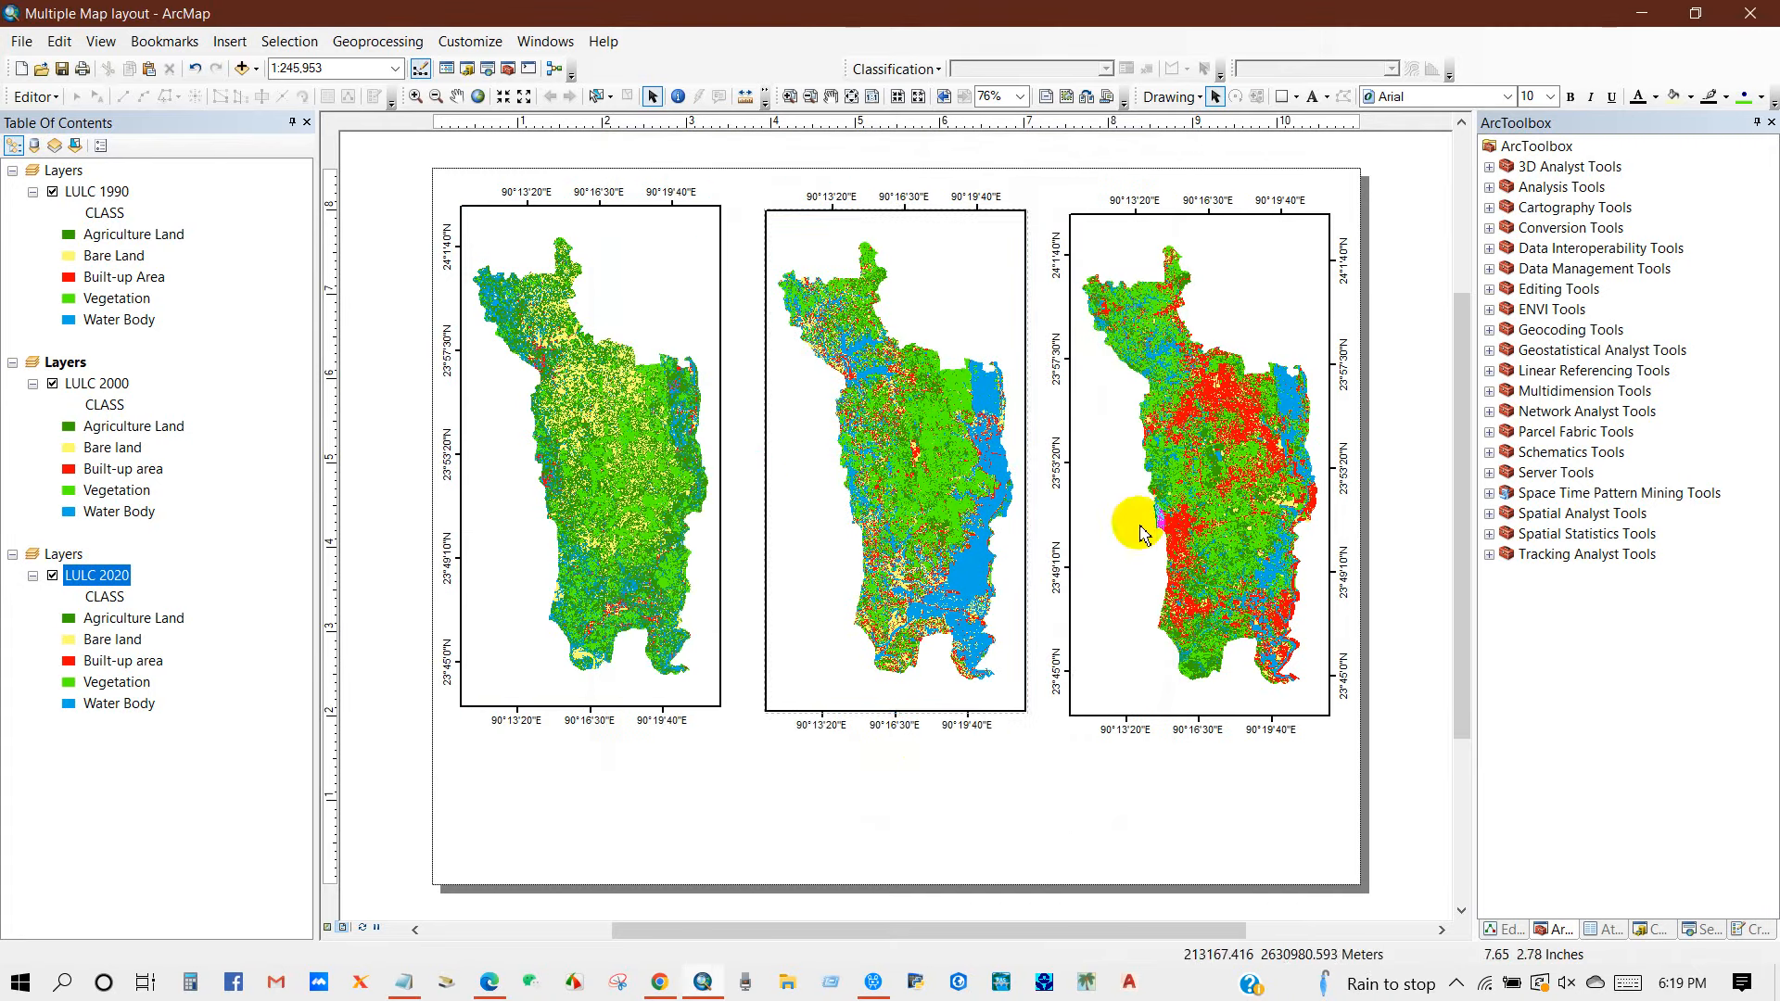
# - Turn off the left-side labels and left-side major division ticks of the LULC 2020 data frame's graticule
pyautogui.rightClick(1113, 438)
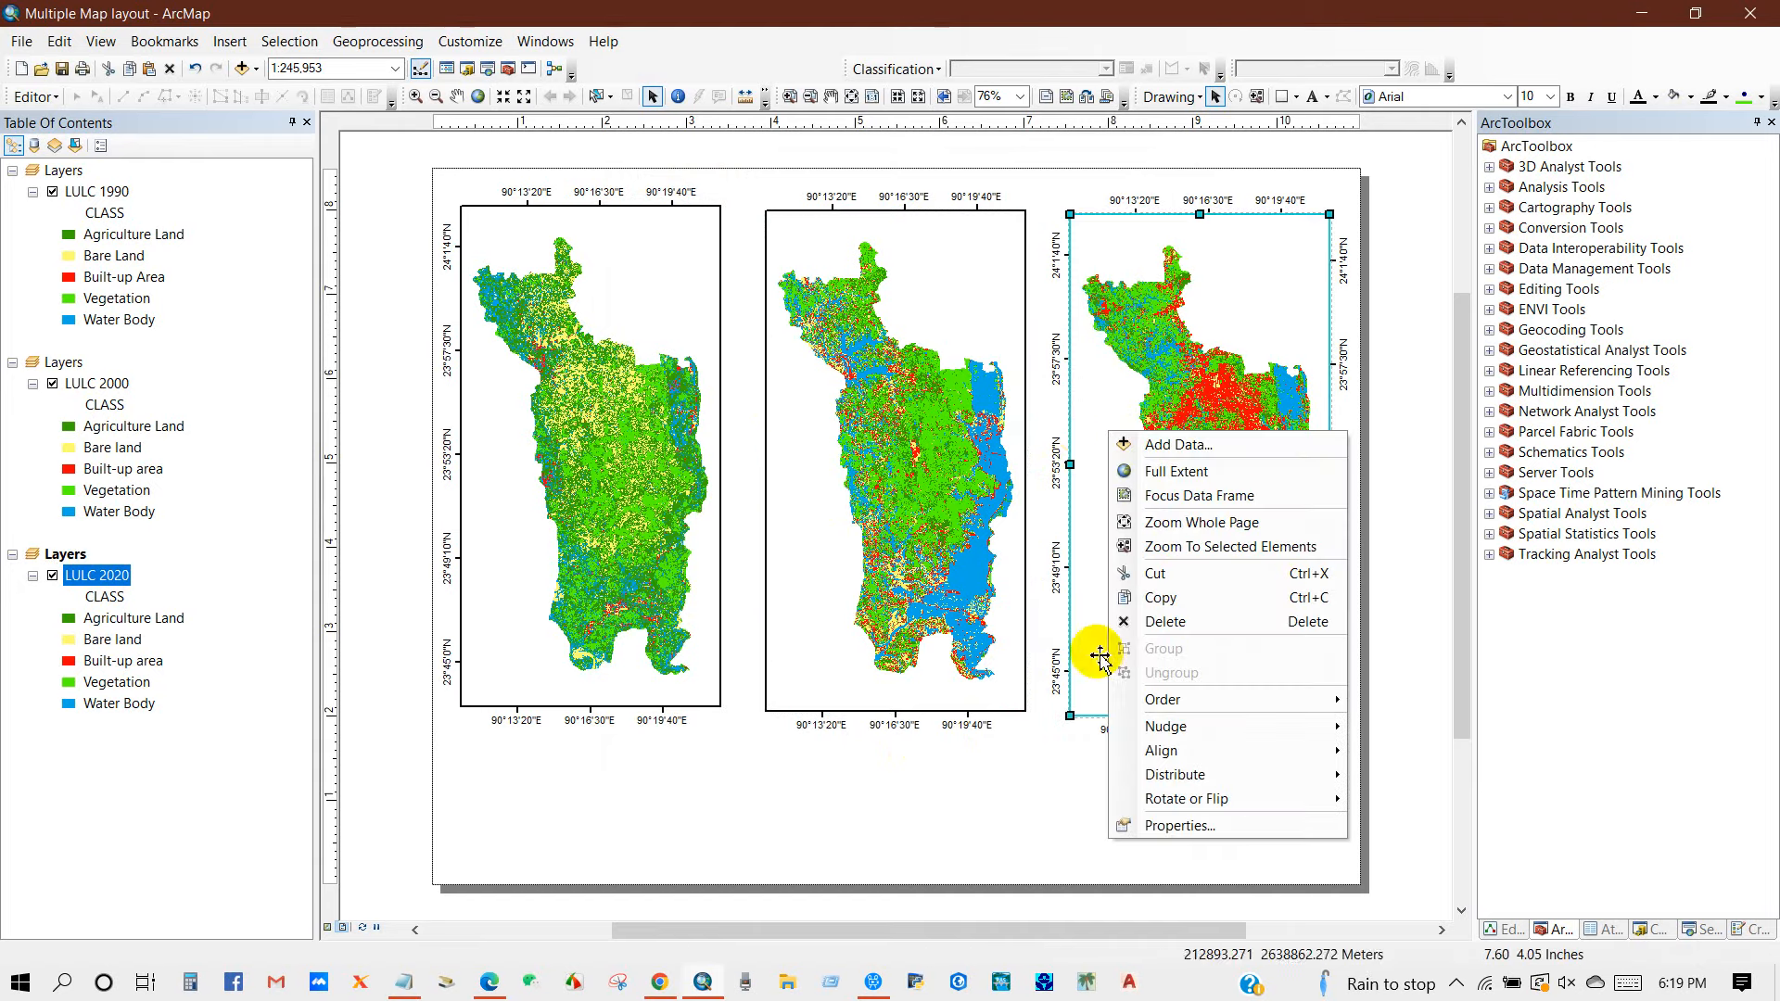
pyautogui.click(1136, 823)
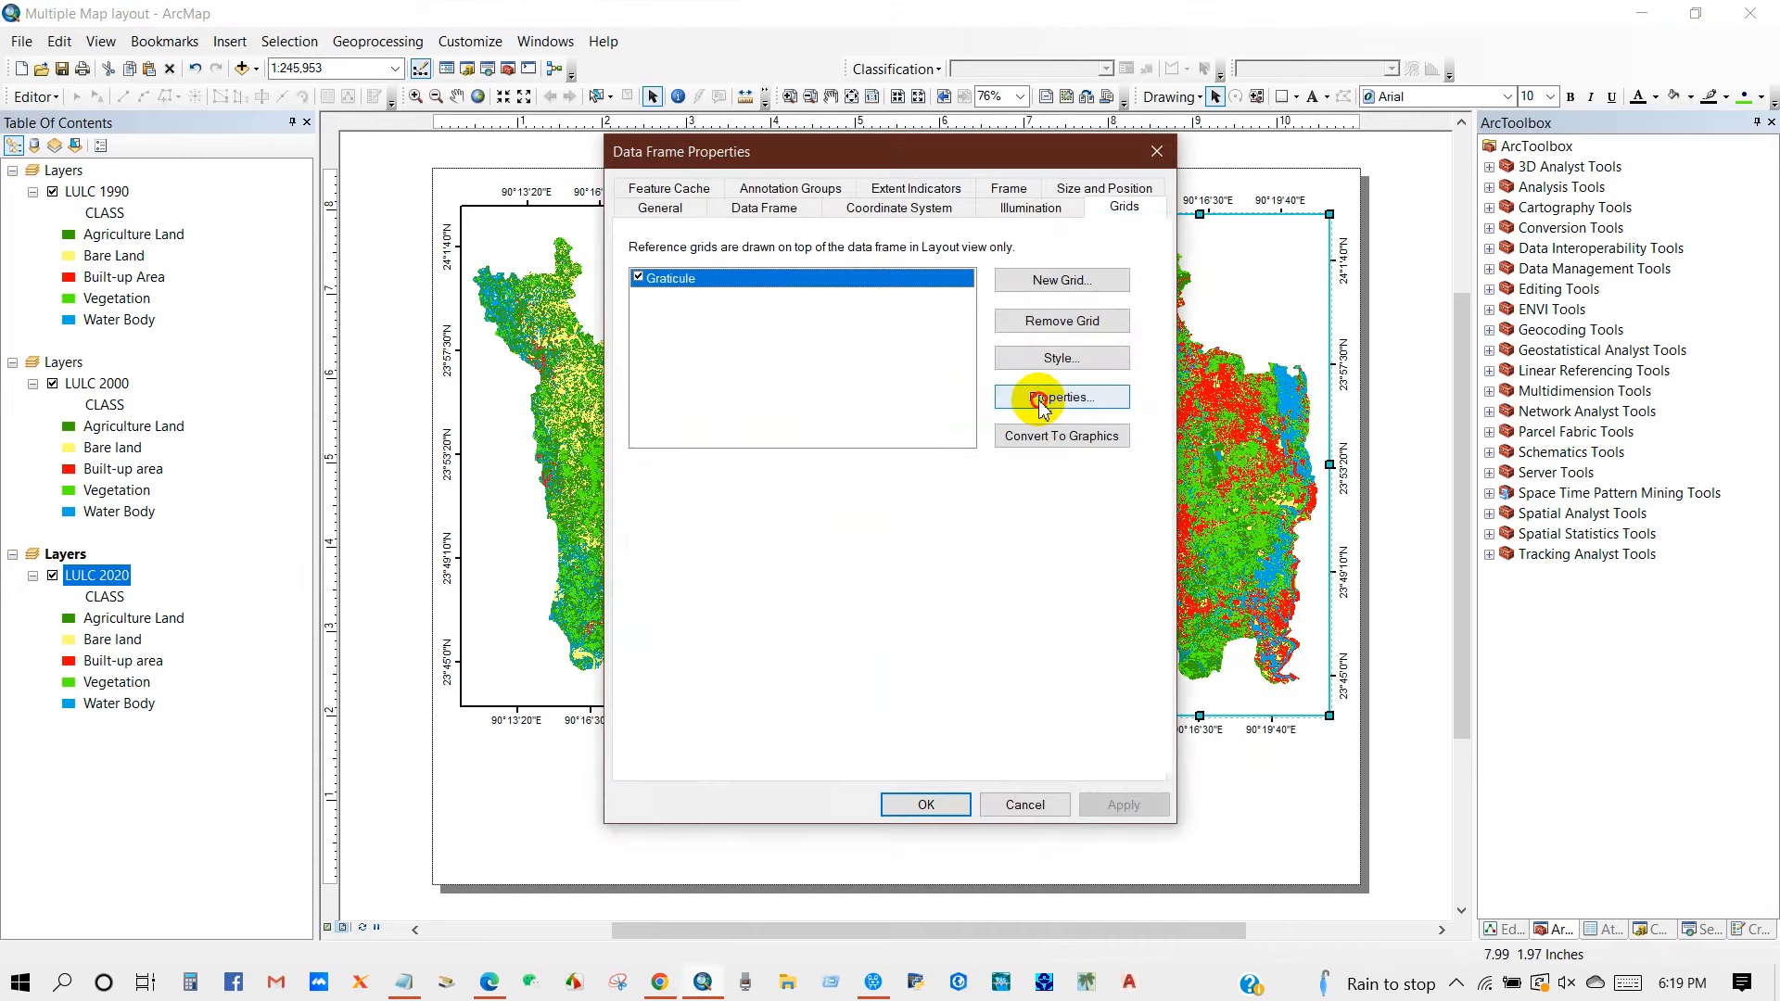
pyautogui.click(1039, 401)
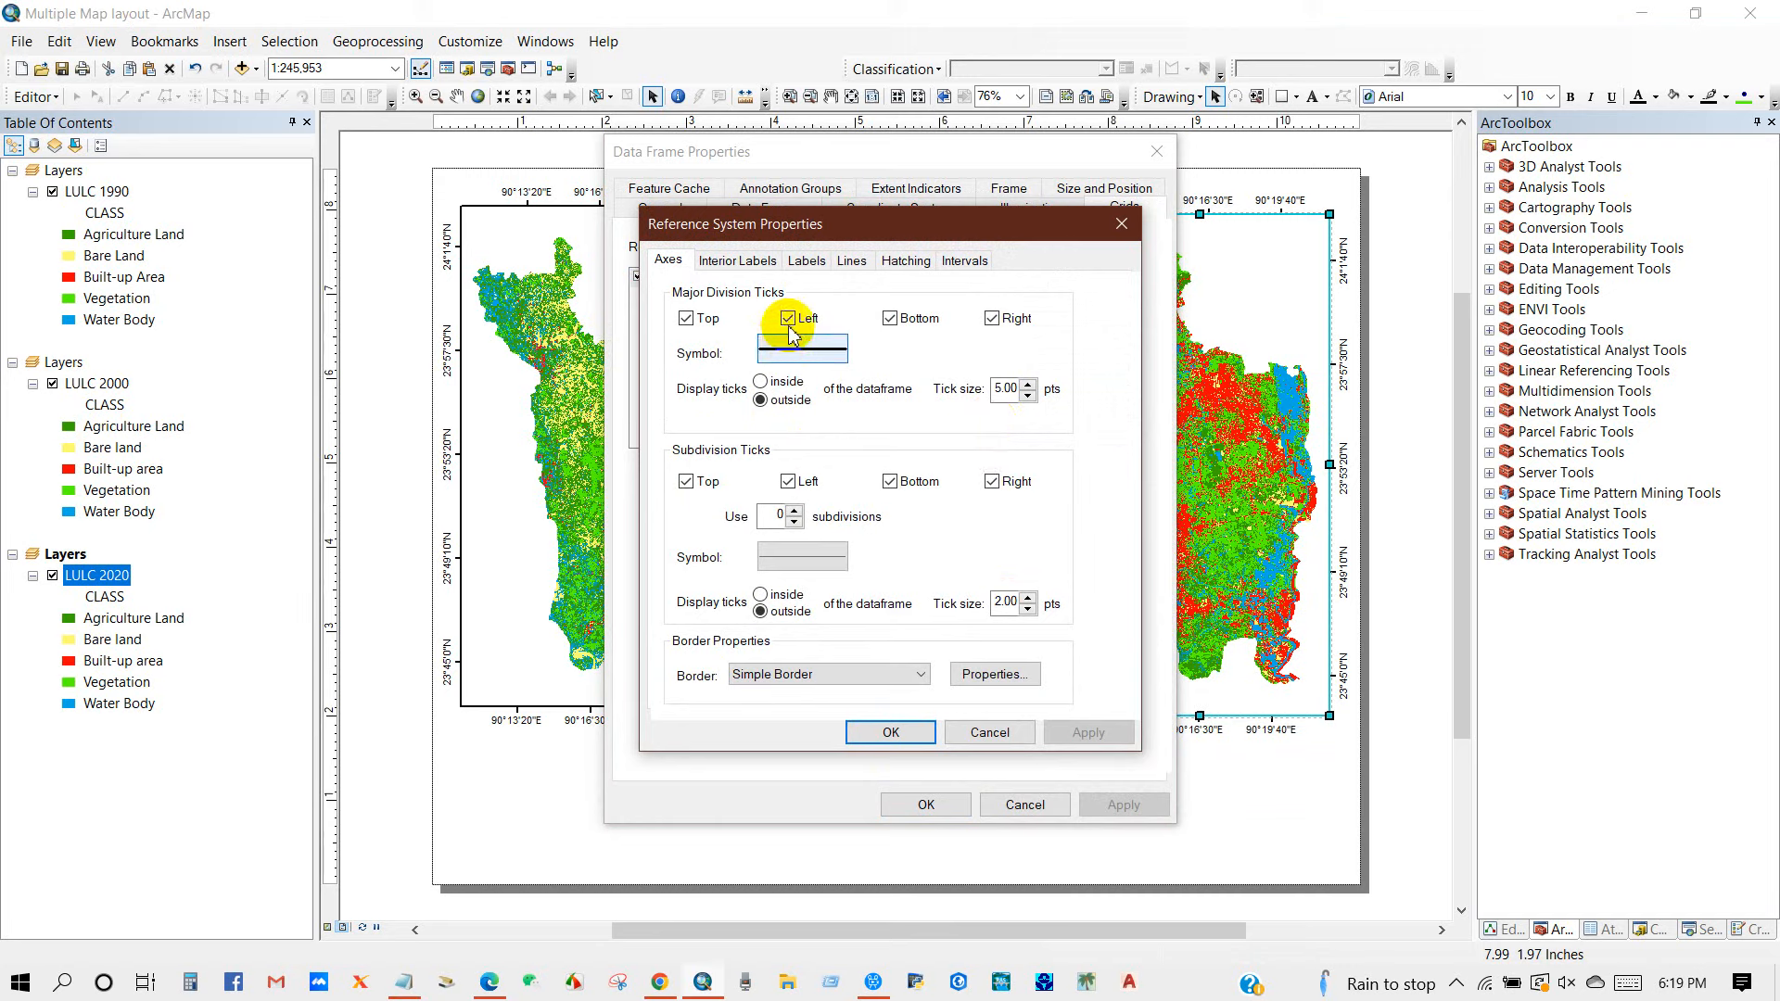
pyautogui.click(807, 261)
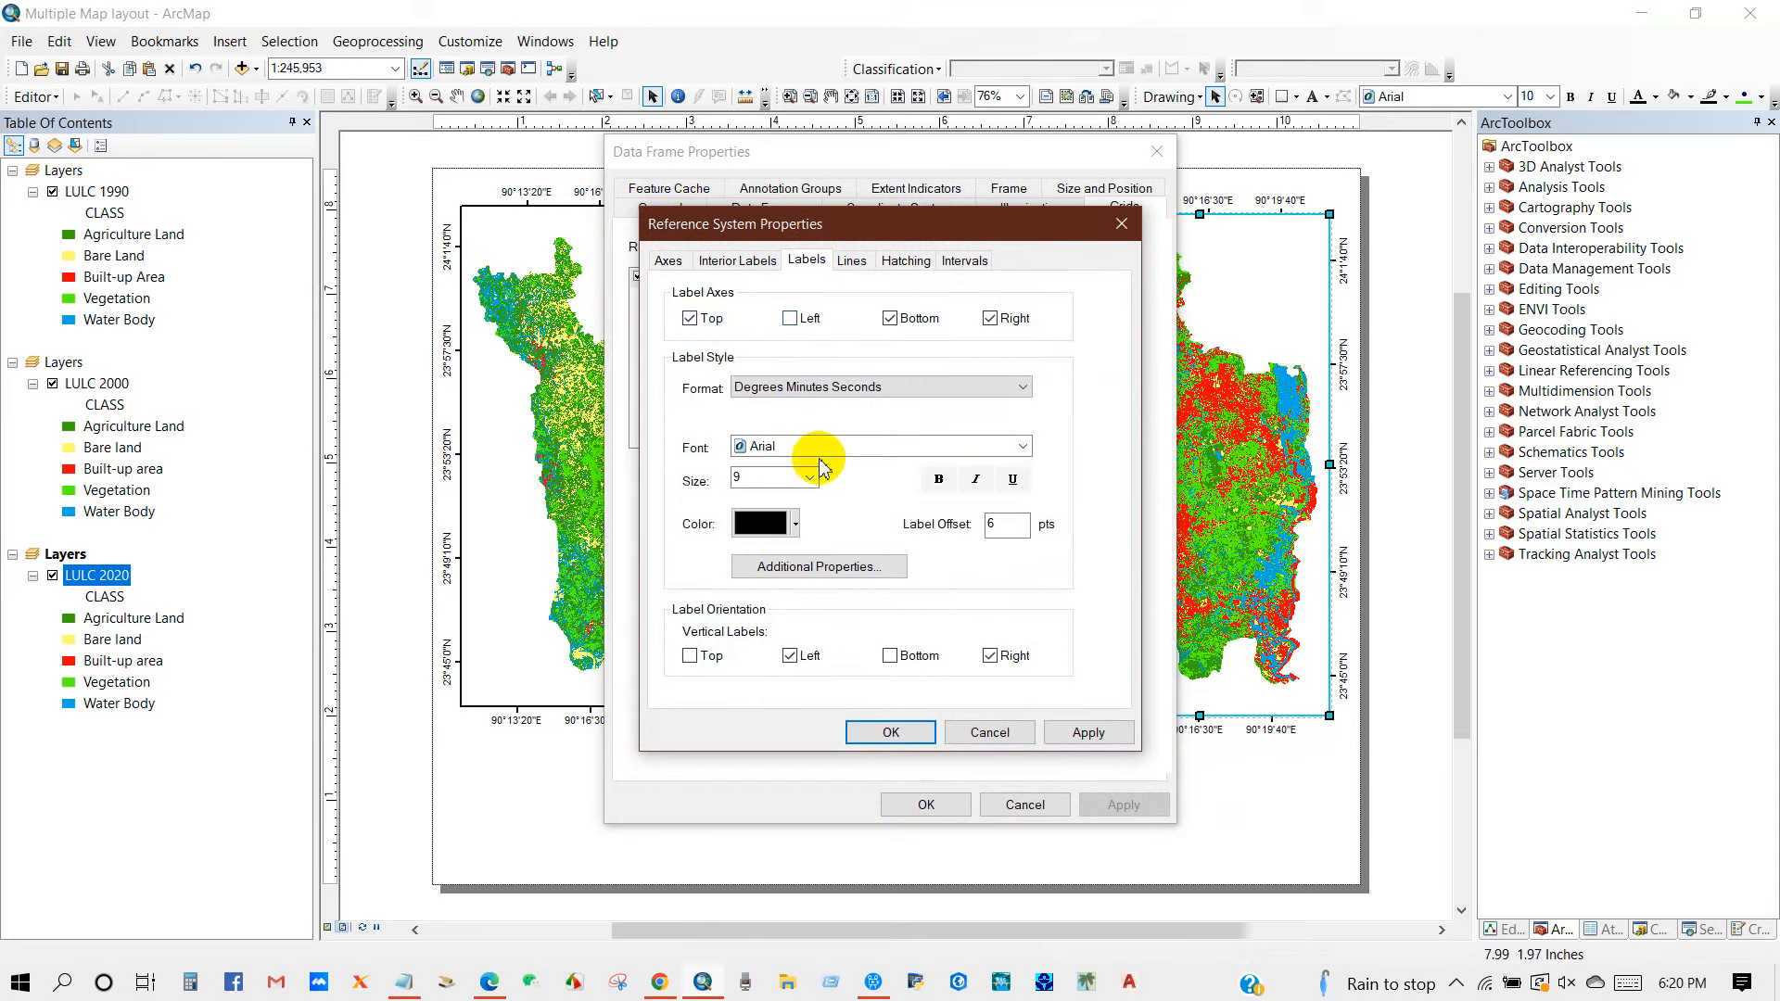
pyautogui.click(891, 732)
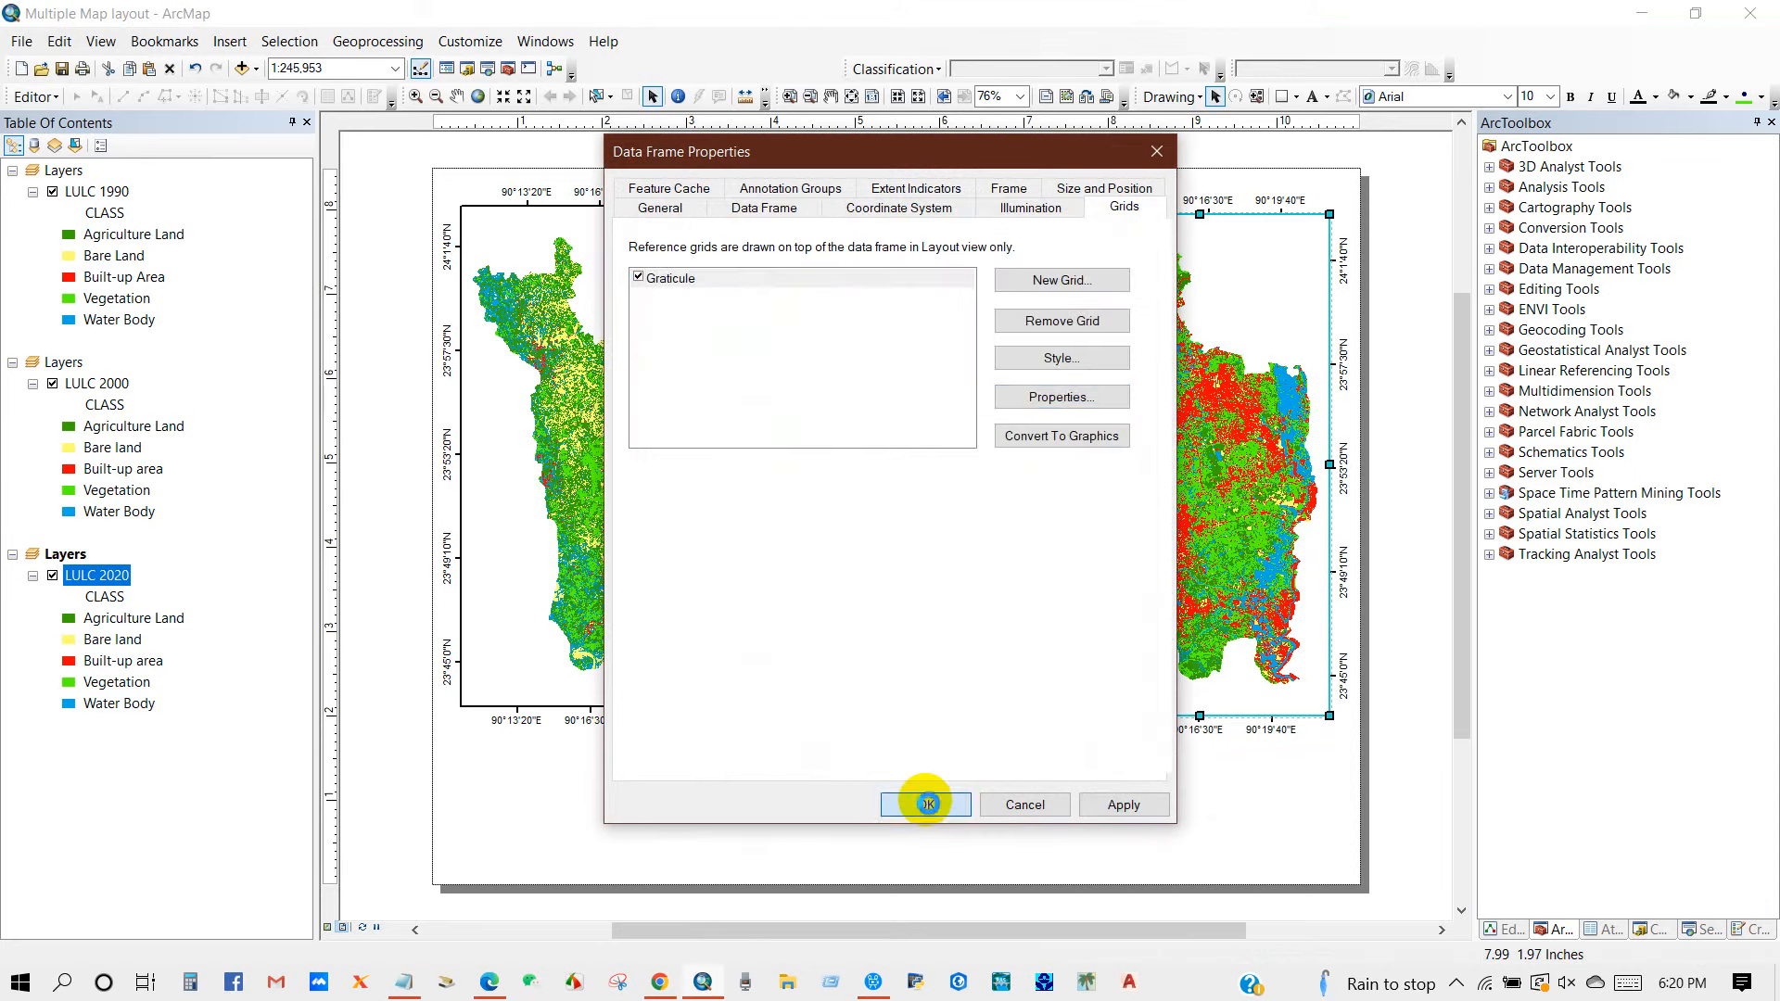
pyautogui.click(926, 802)
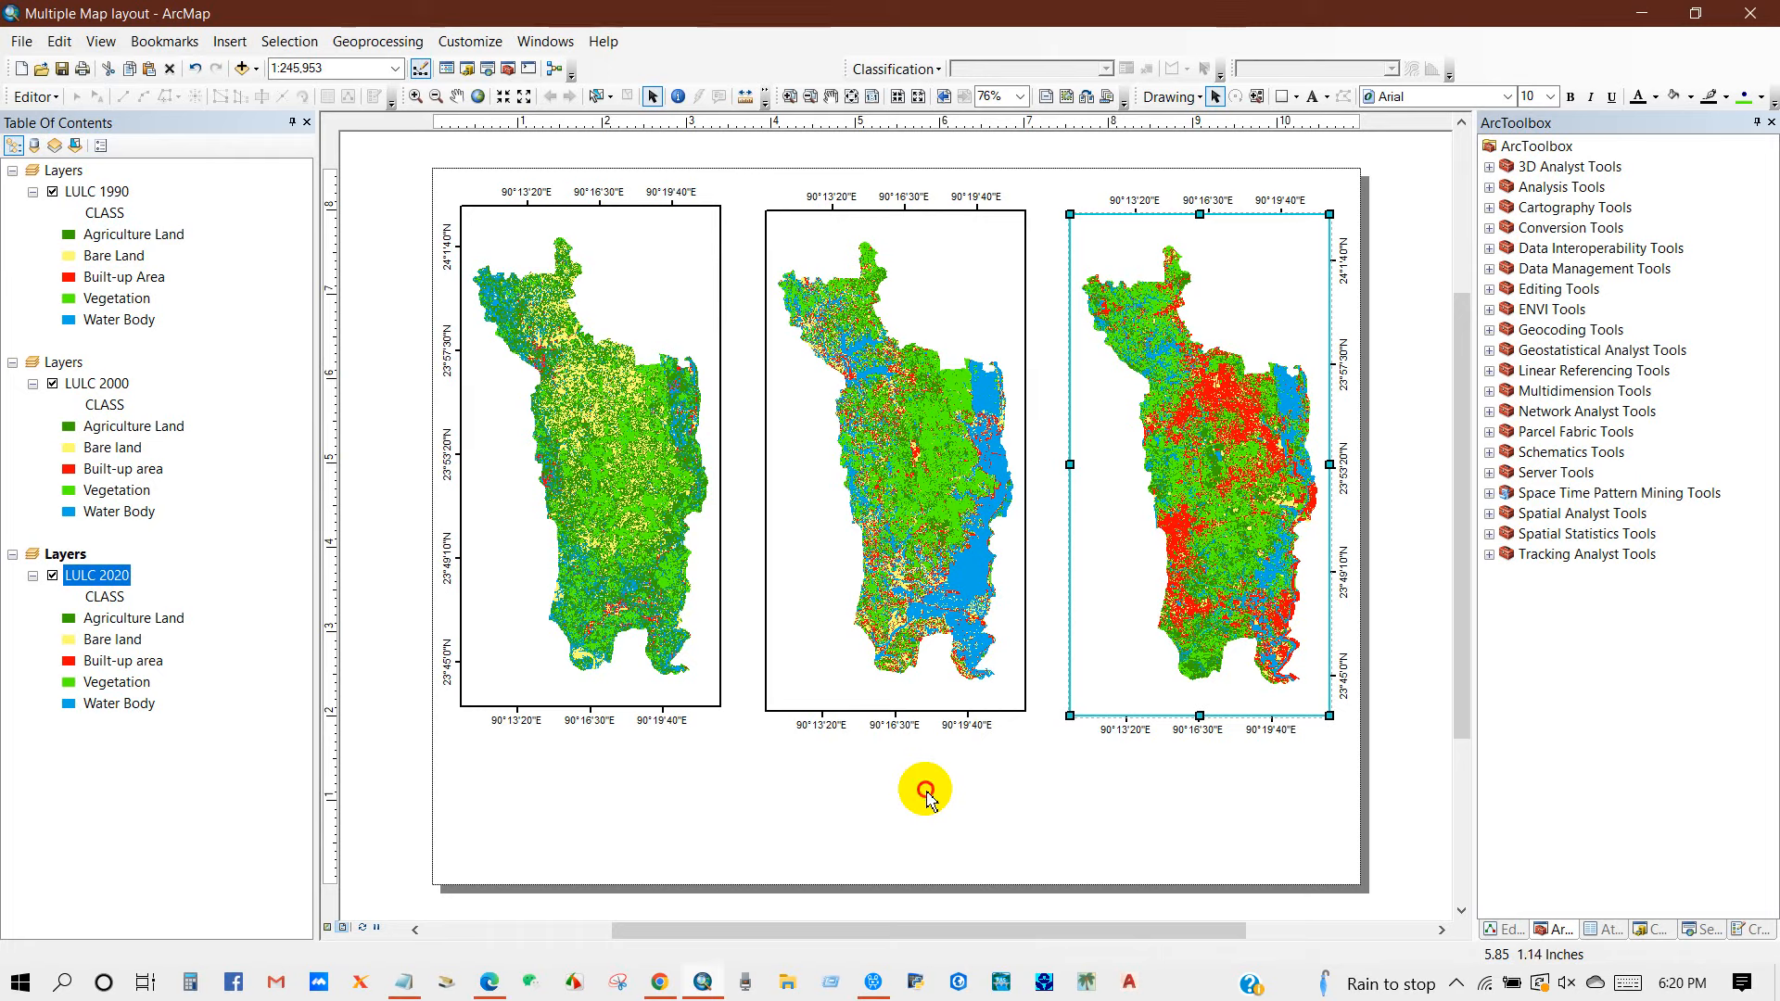
# - Widen the LULC 1990 data frame slightly towards the LULC 2000 data frame
pyautogui.click(926, 792)
pyautogui.click(702, 452)
pyautogui.moveTo(721, 456); pyautogui.dragTo(732, 457)
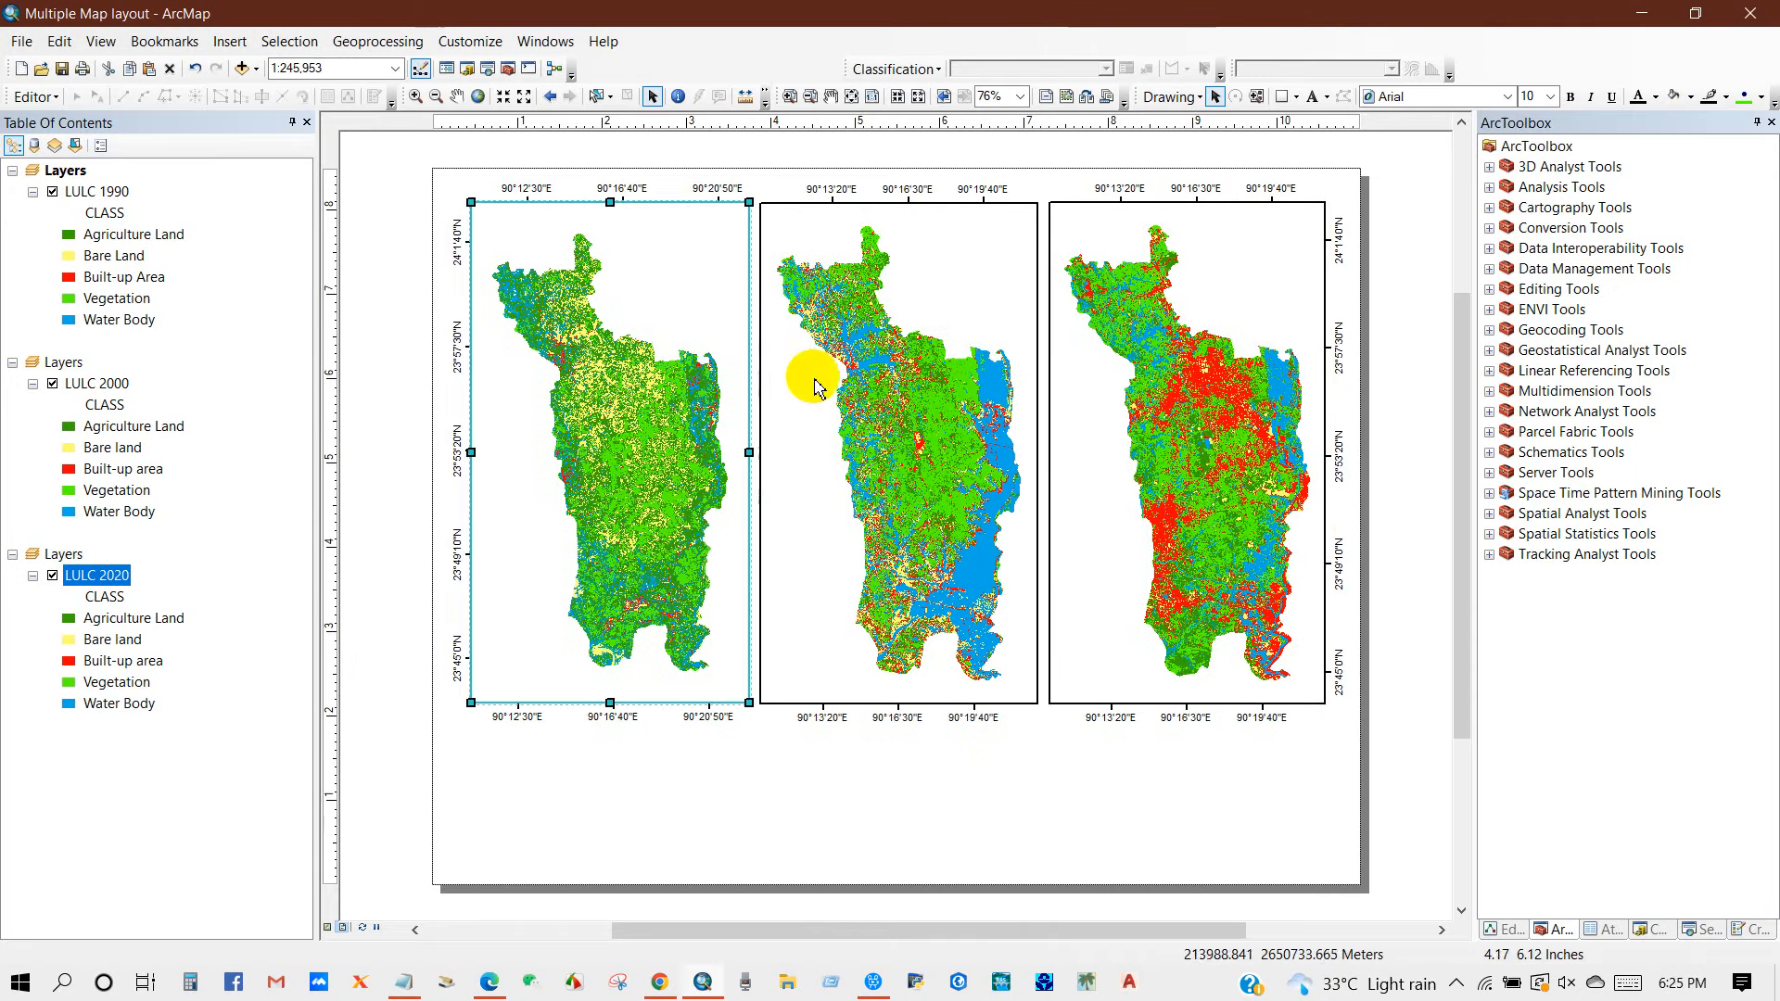
# - Fit the LULC 1990, LULC 2000 and LULC 2020 maps to the full extent of their resized data frames
pyautogui.click(839, 379)
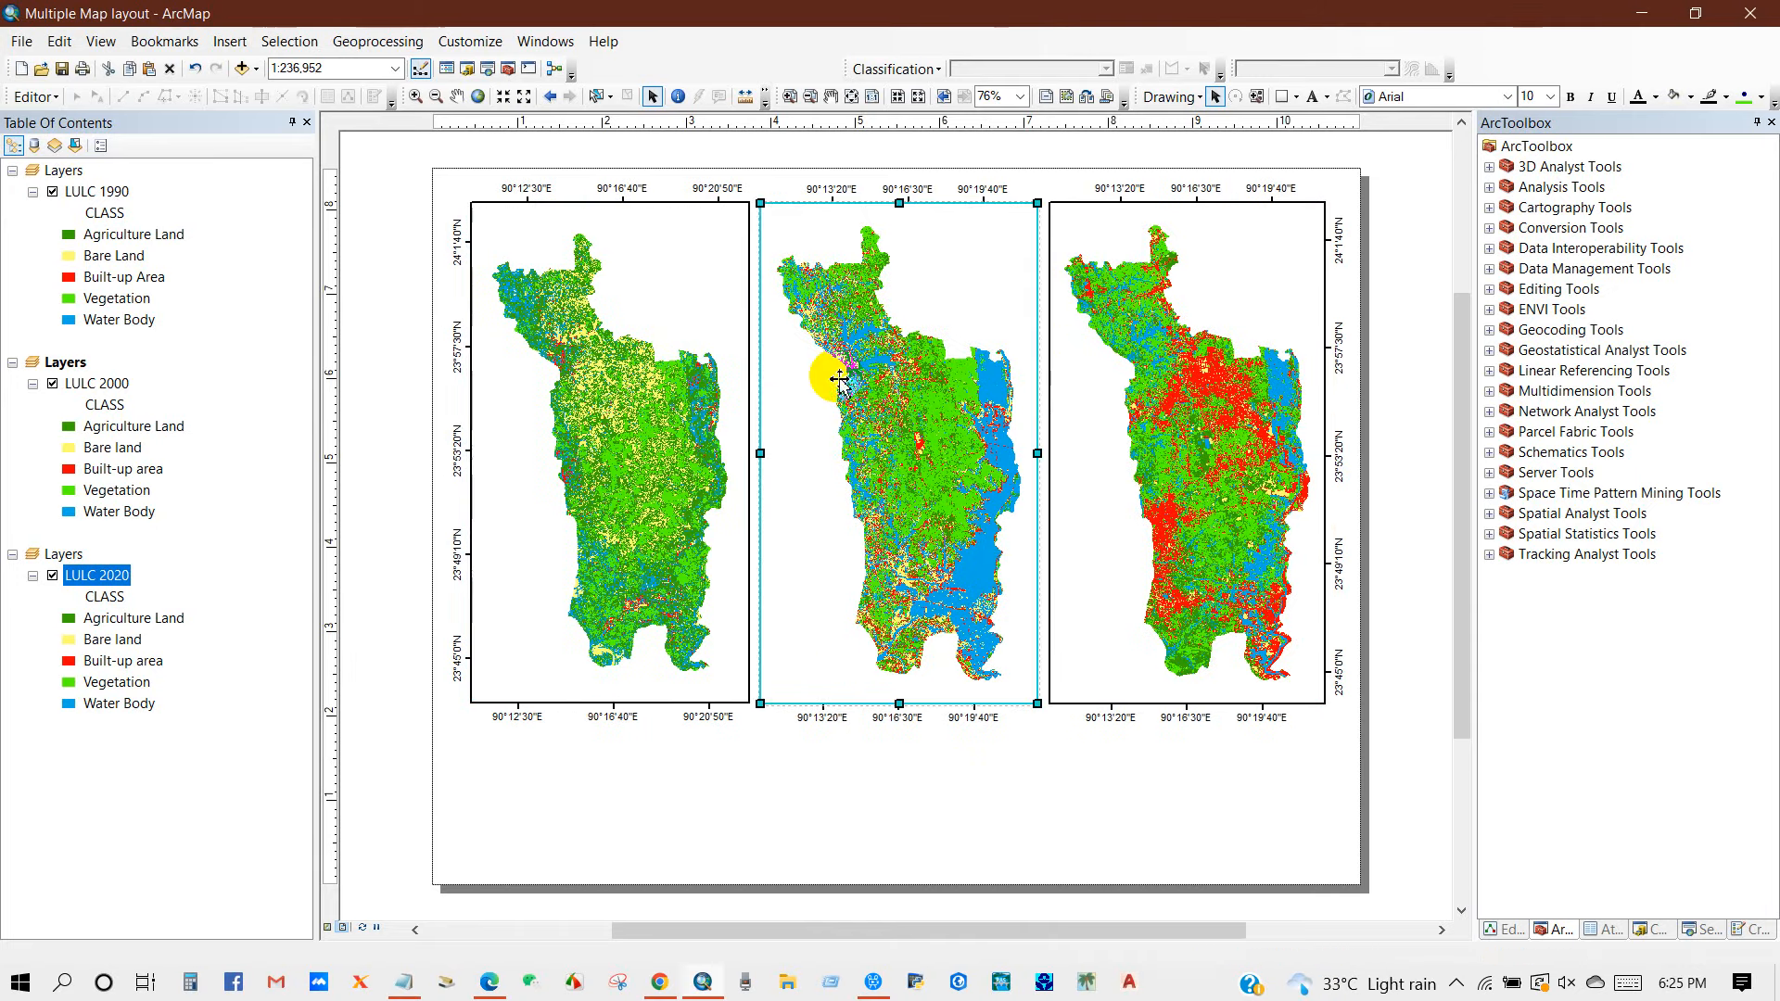
pyautogui.click(1220, 266)
pyautogui.click(621, 283)
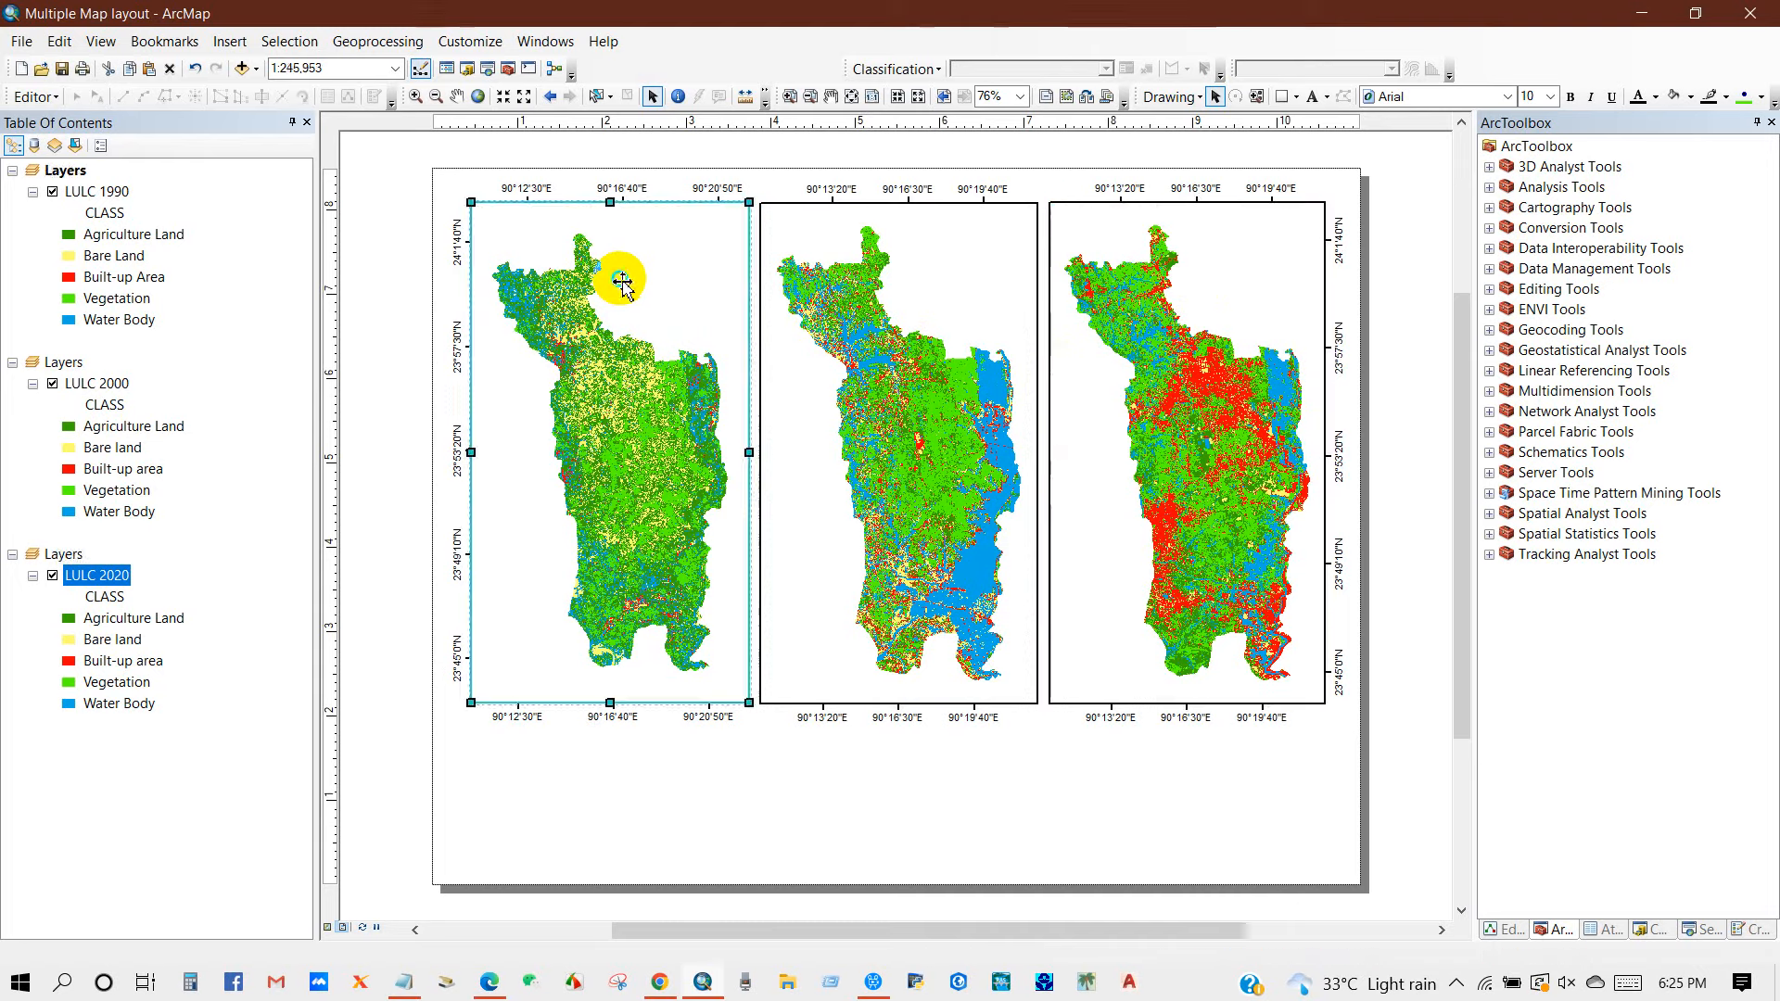
pyautogui.rightClick(621, 283)
pyautogui.click(691, 320)
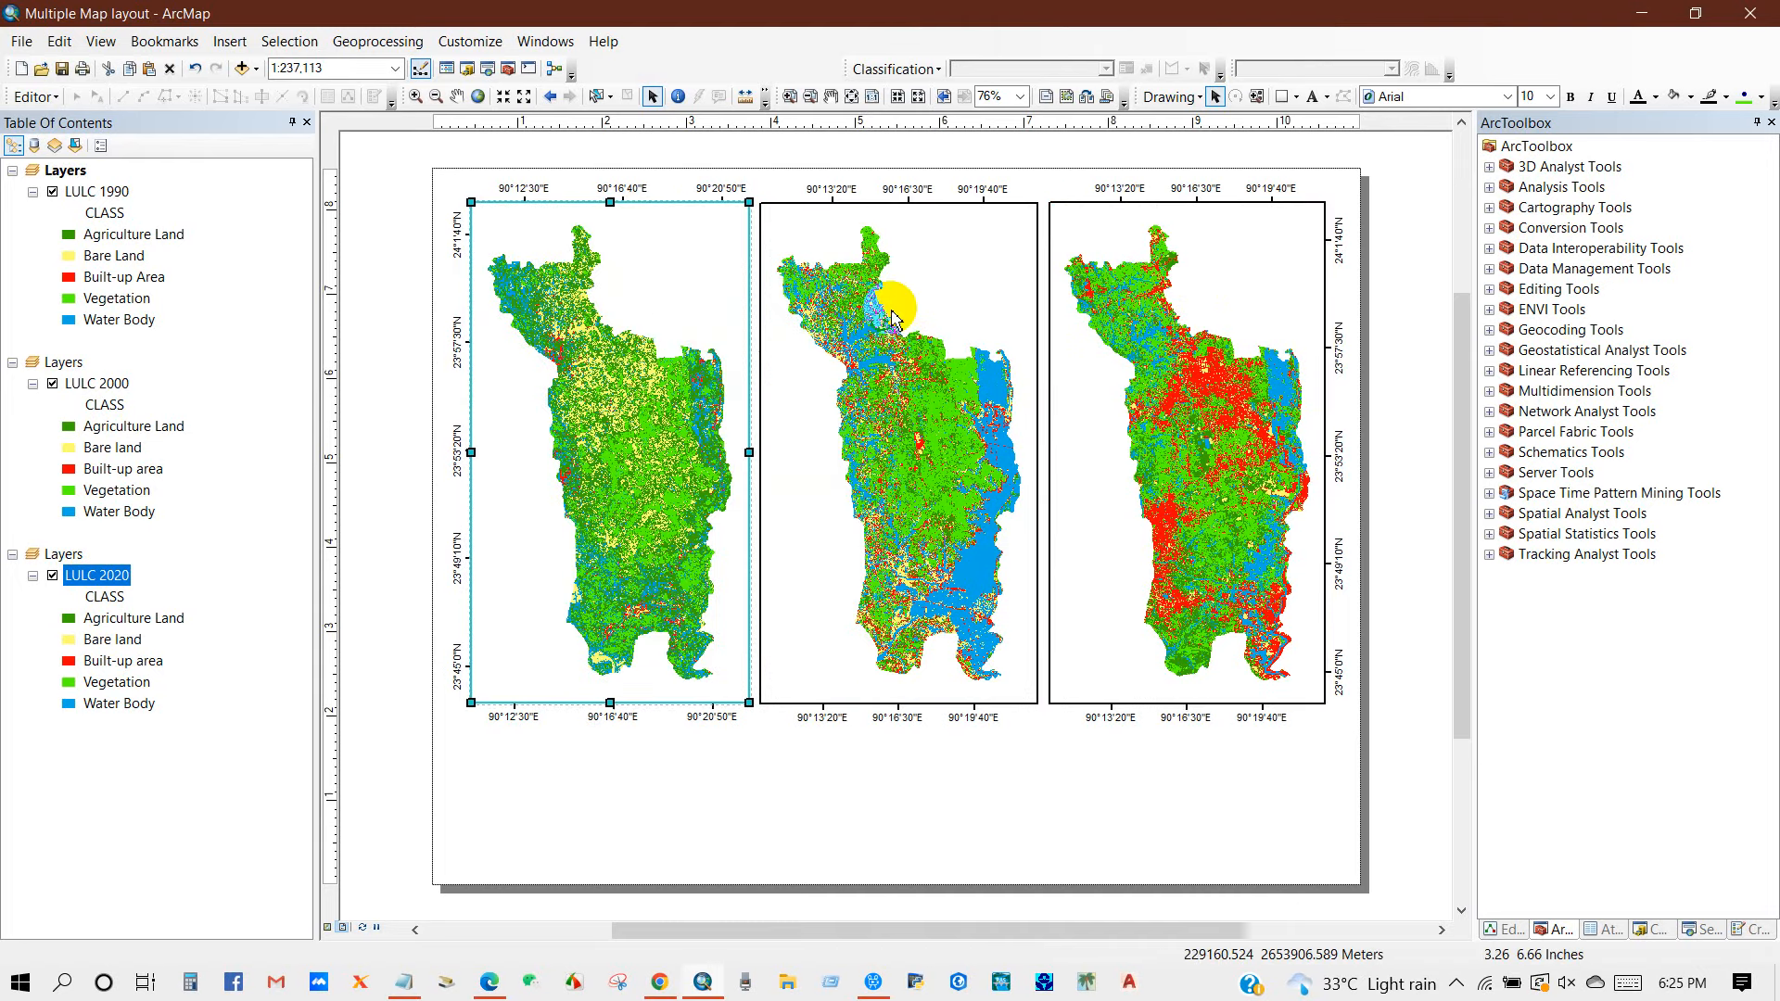
pyautogui.rightClick(956, 280)
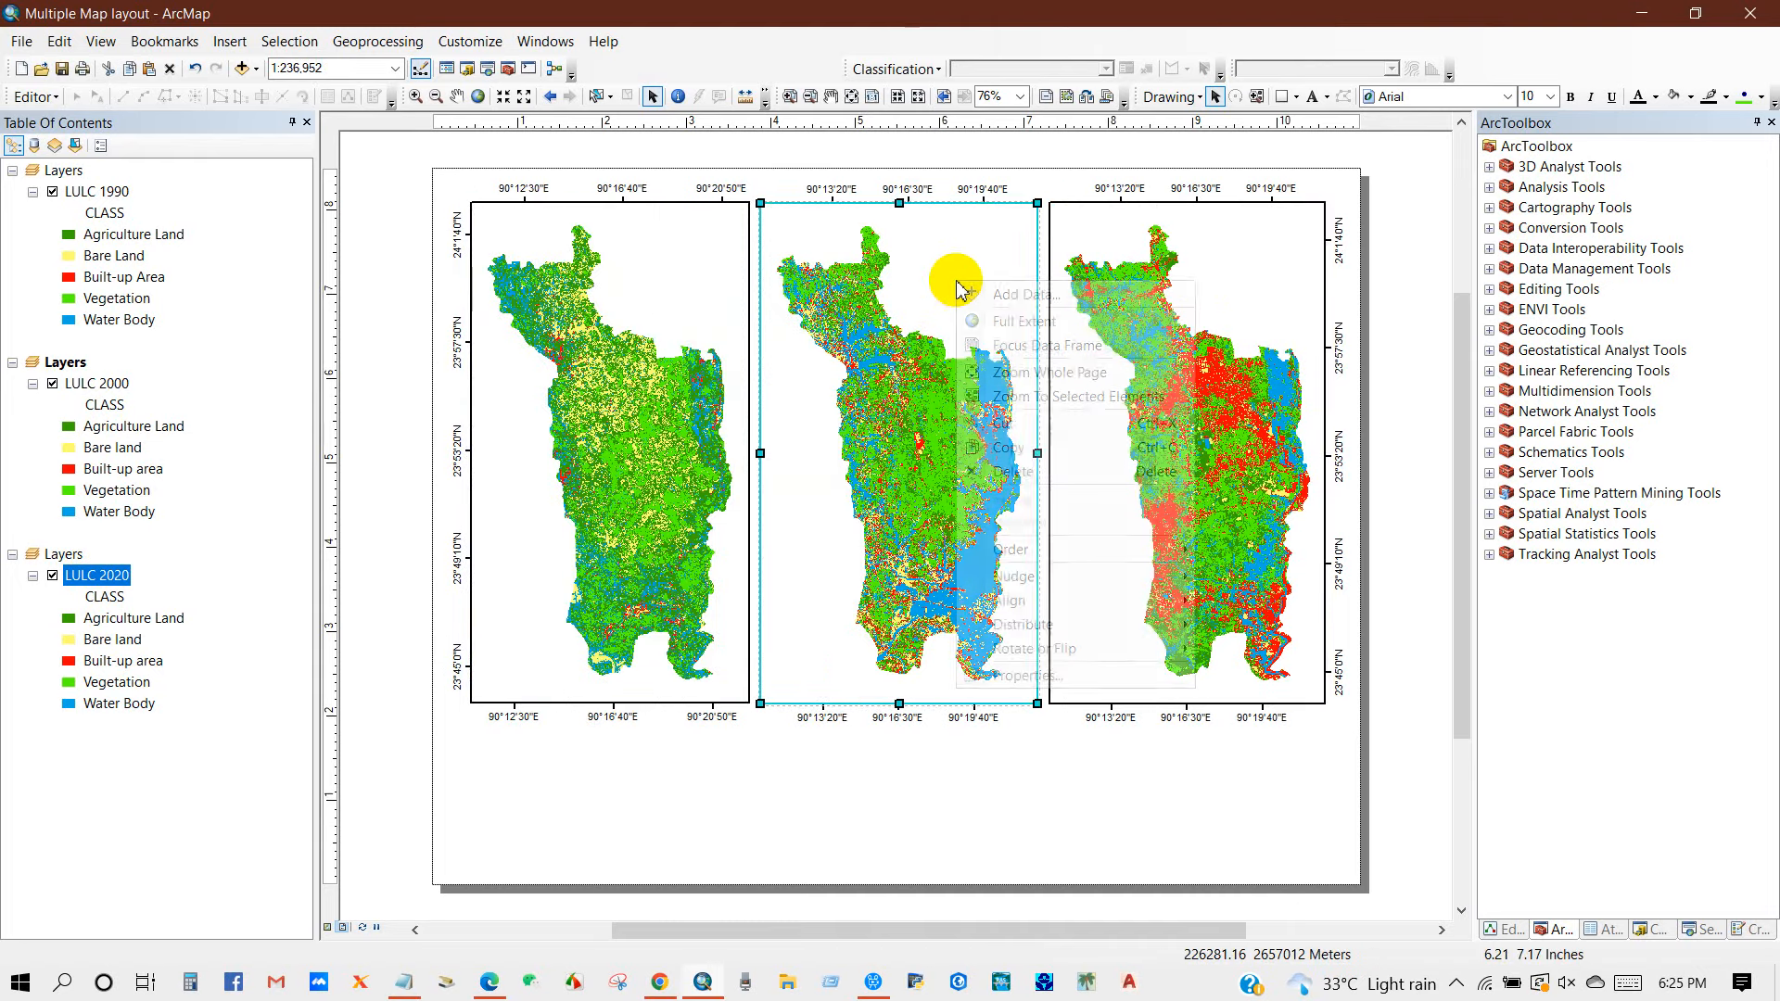
pyautogui.click(1006, 321)
pyautogui.rightClick(1246, 271)
pyautogui.click(1295, 313)
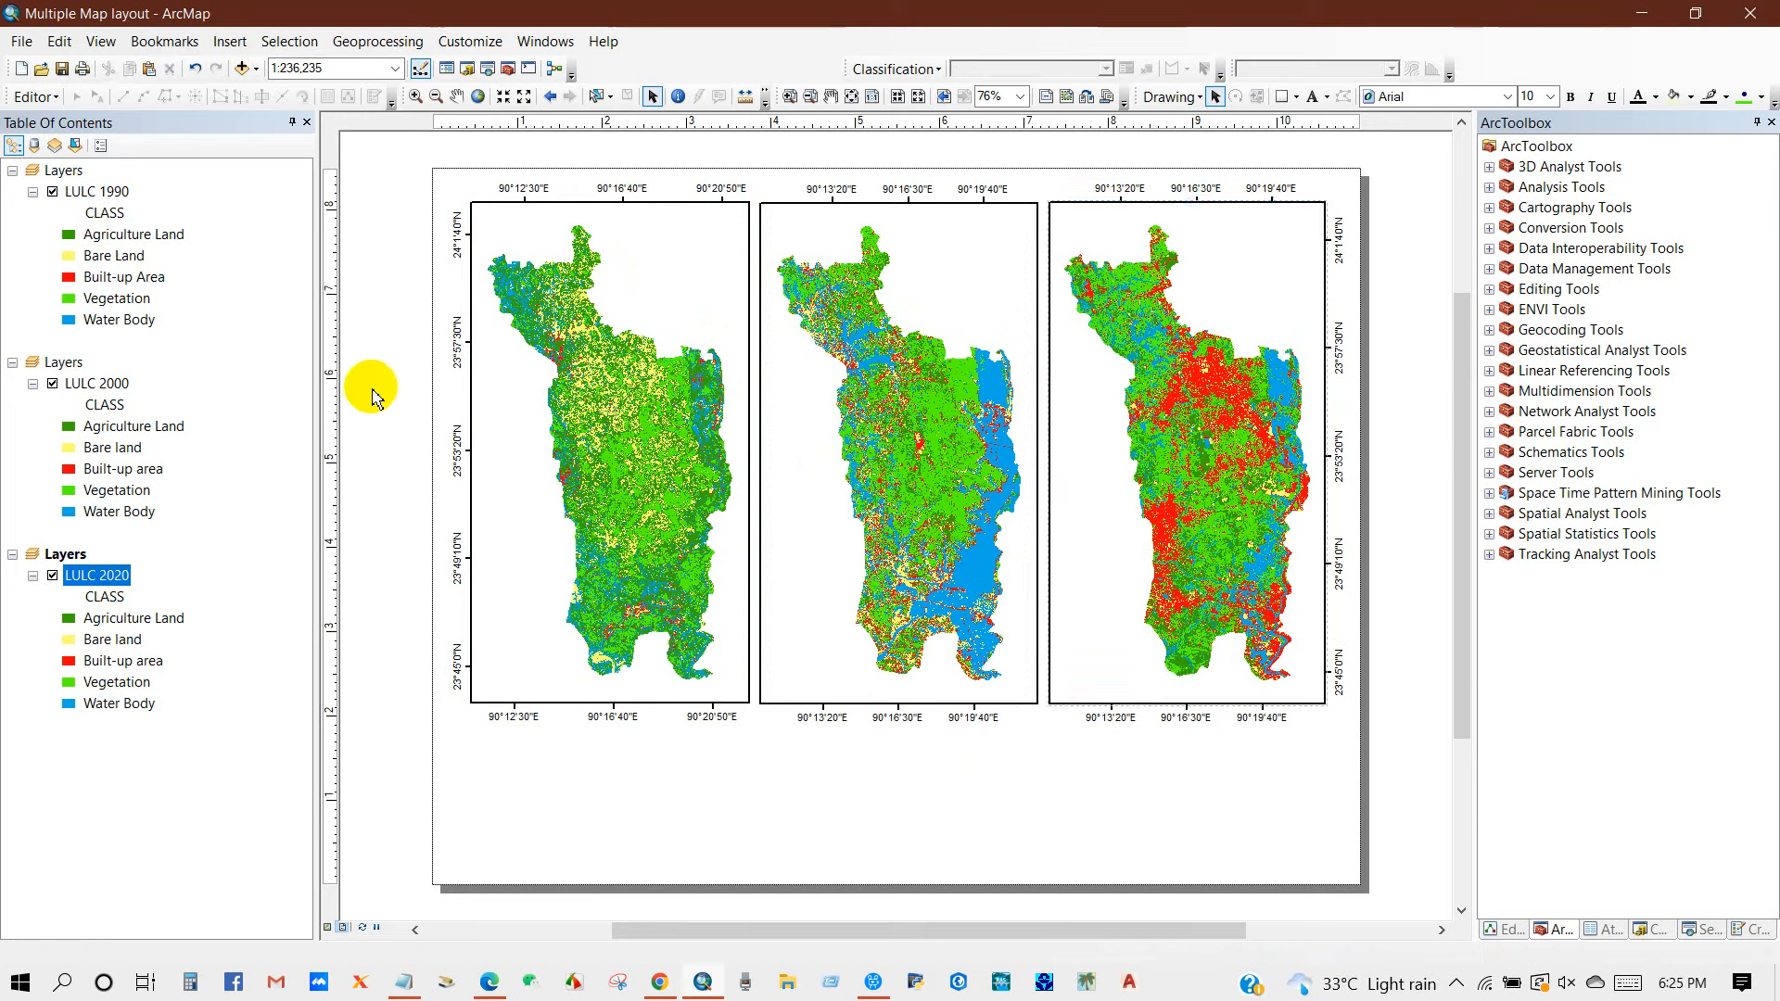
# - Insert the title "LULC 1990" in bold and place it in the upper-right corner of the first data frame
pyautogui.click(227, 42)
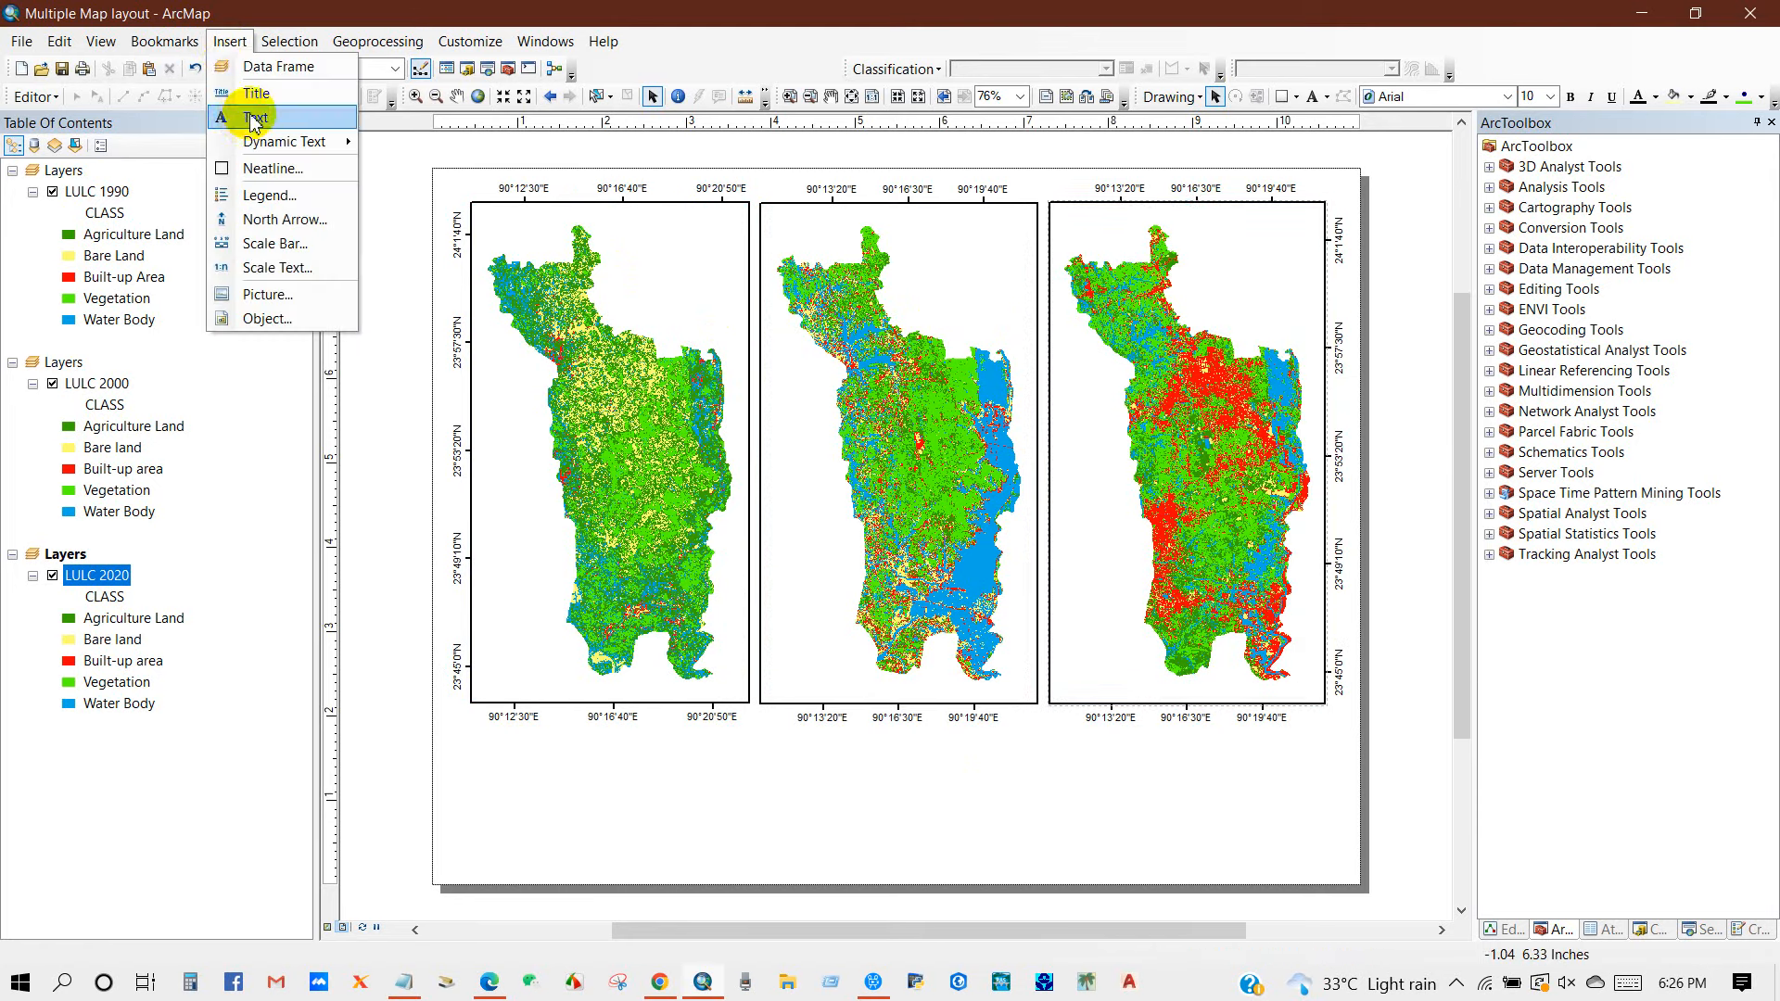
pyautogui.click(252, 95)
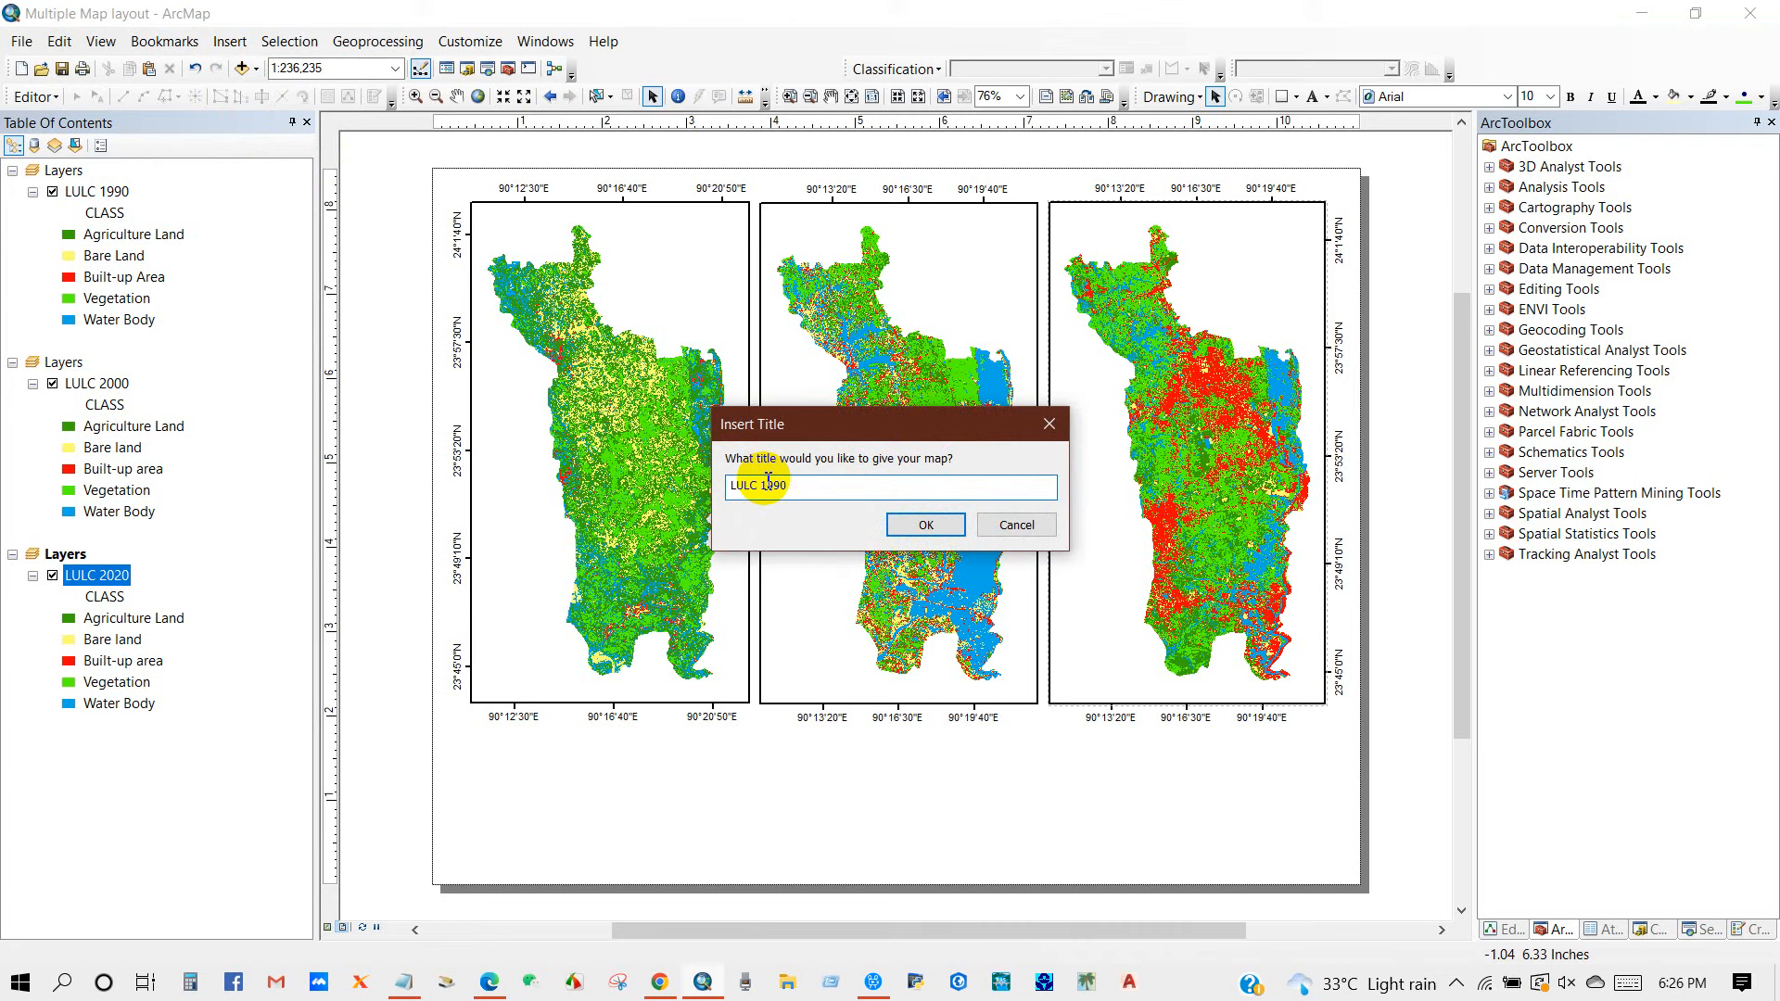
pyautogui.click(925, 525)
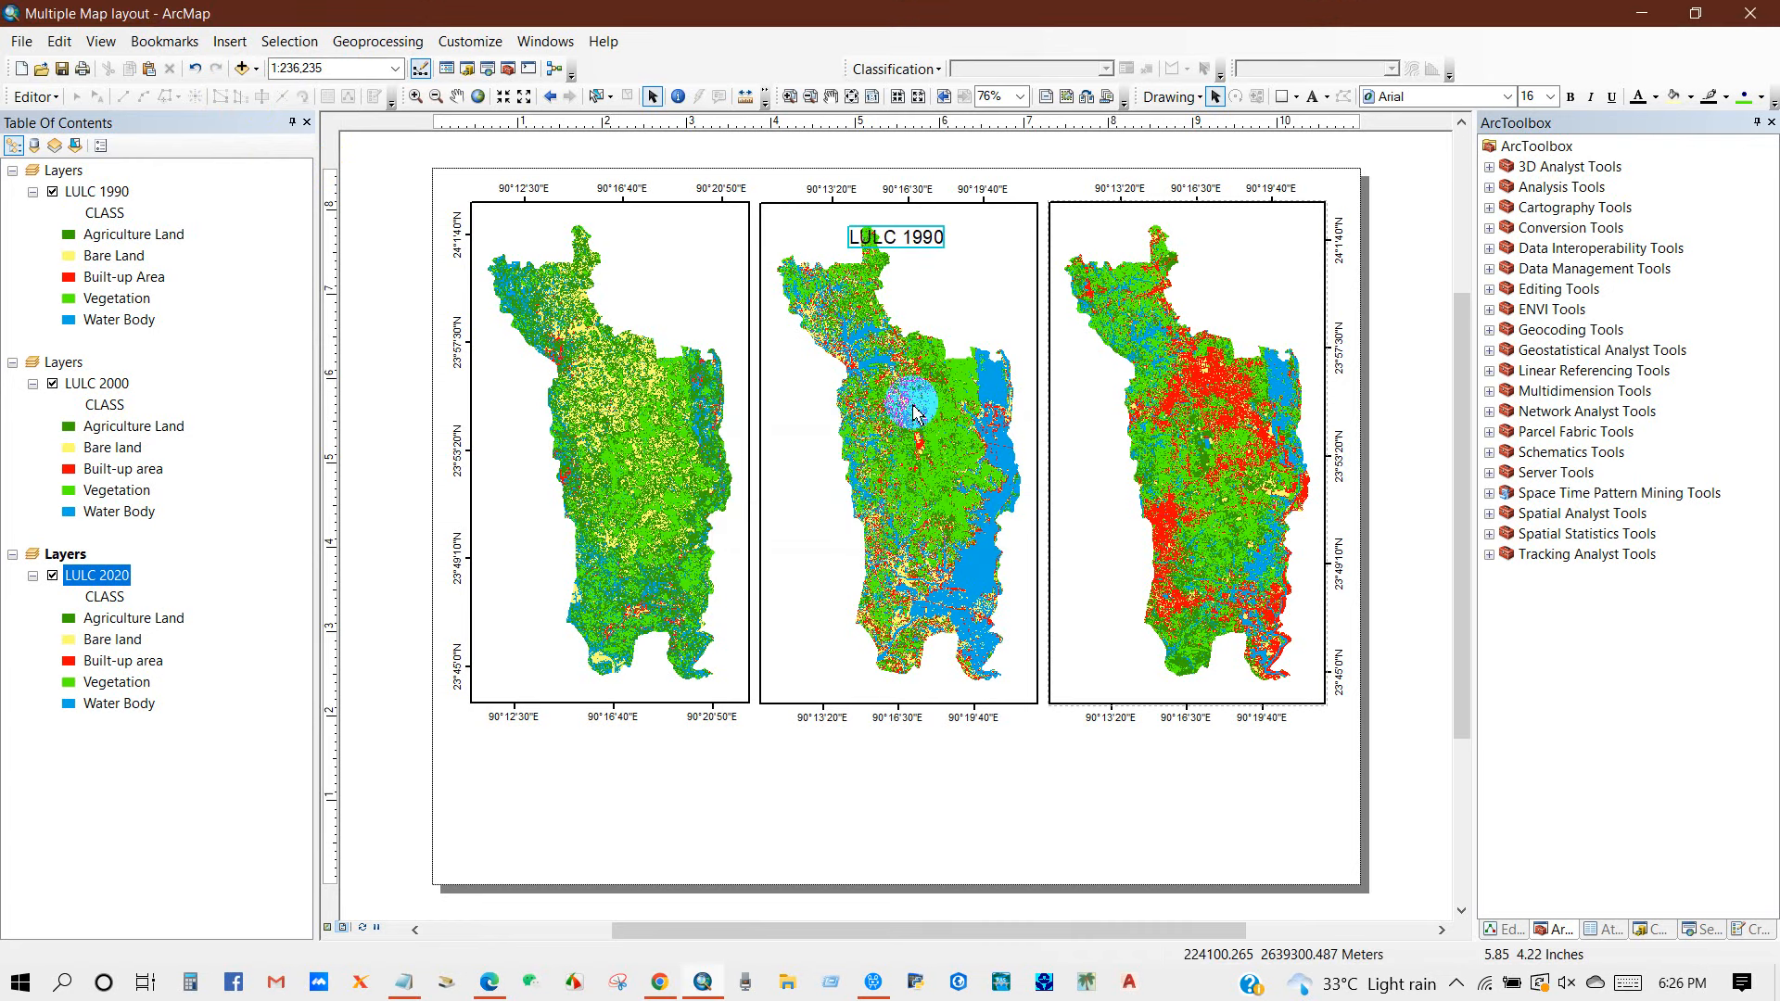
pyautogui.moveTo(892, 239); pyautogui.dragTo(690, 248)
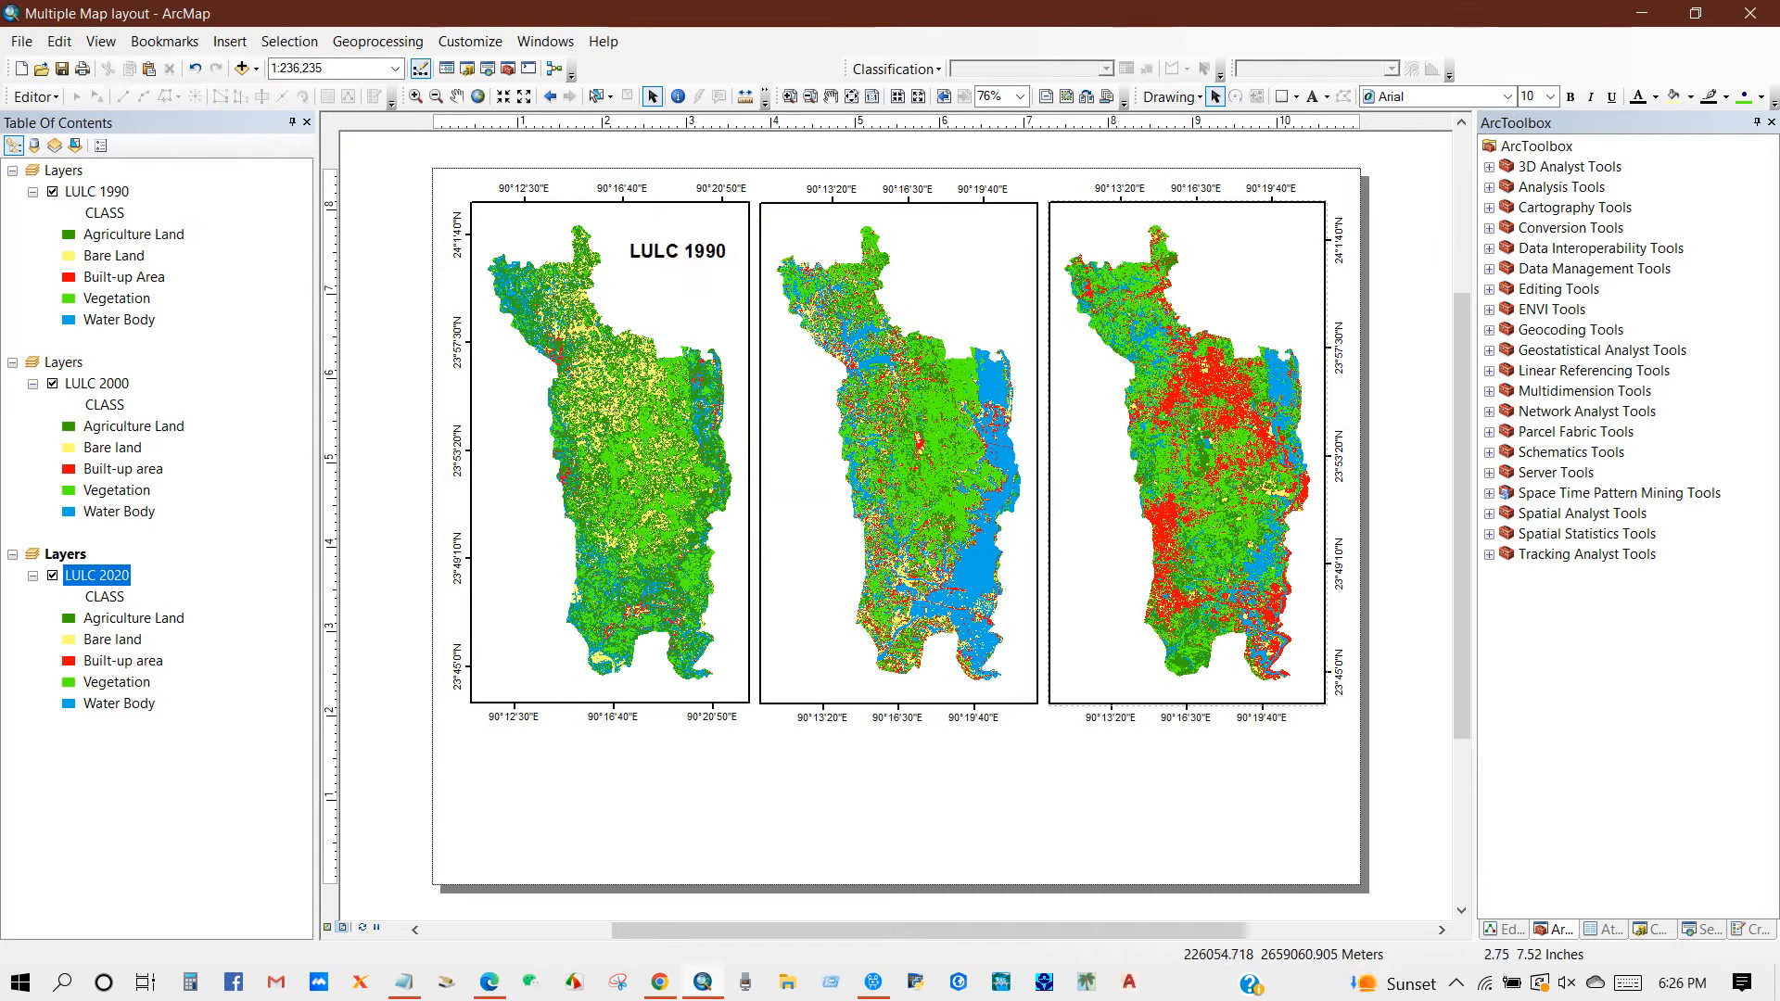
pyautogui.click(666, 251)
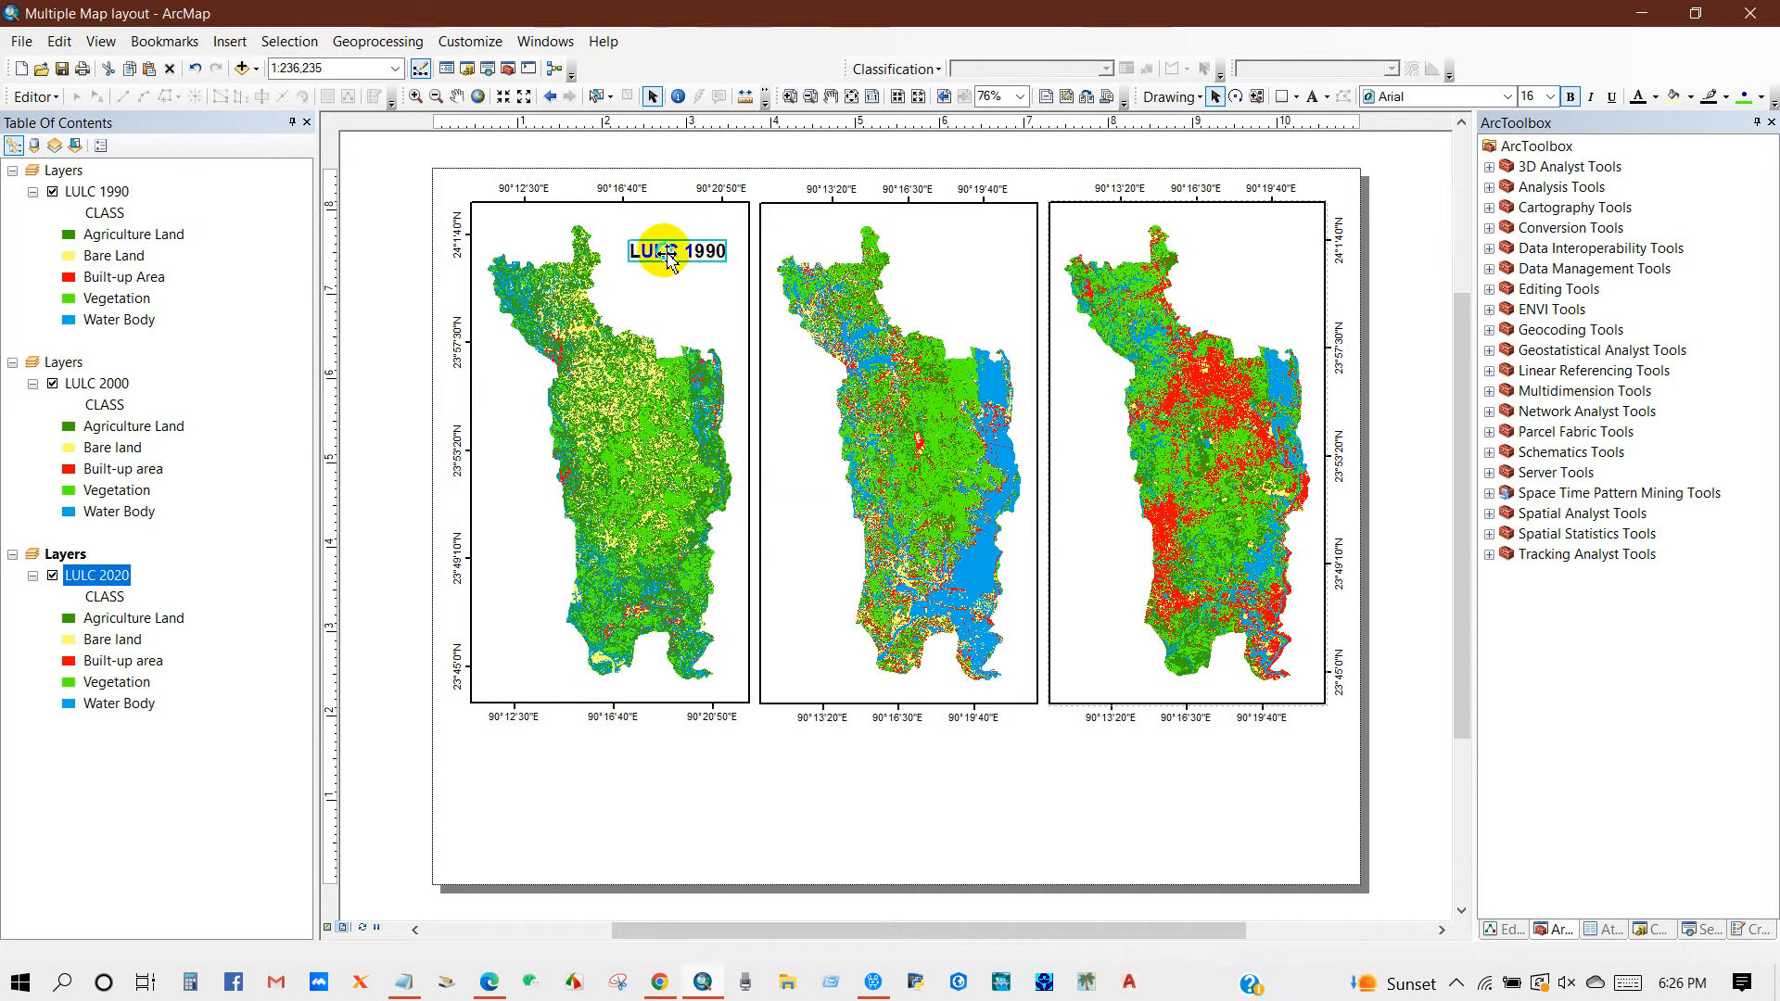
pyautogui.rightClick(669, 259)
pyautogui.click(705, 341)
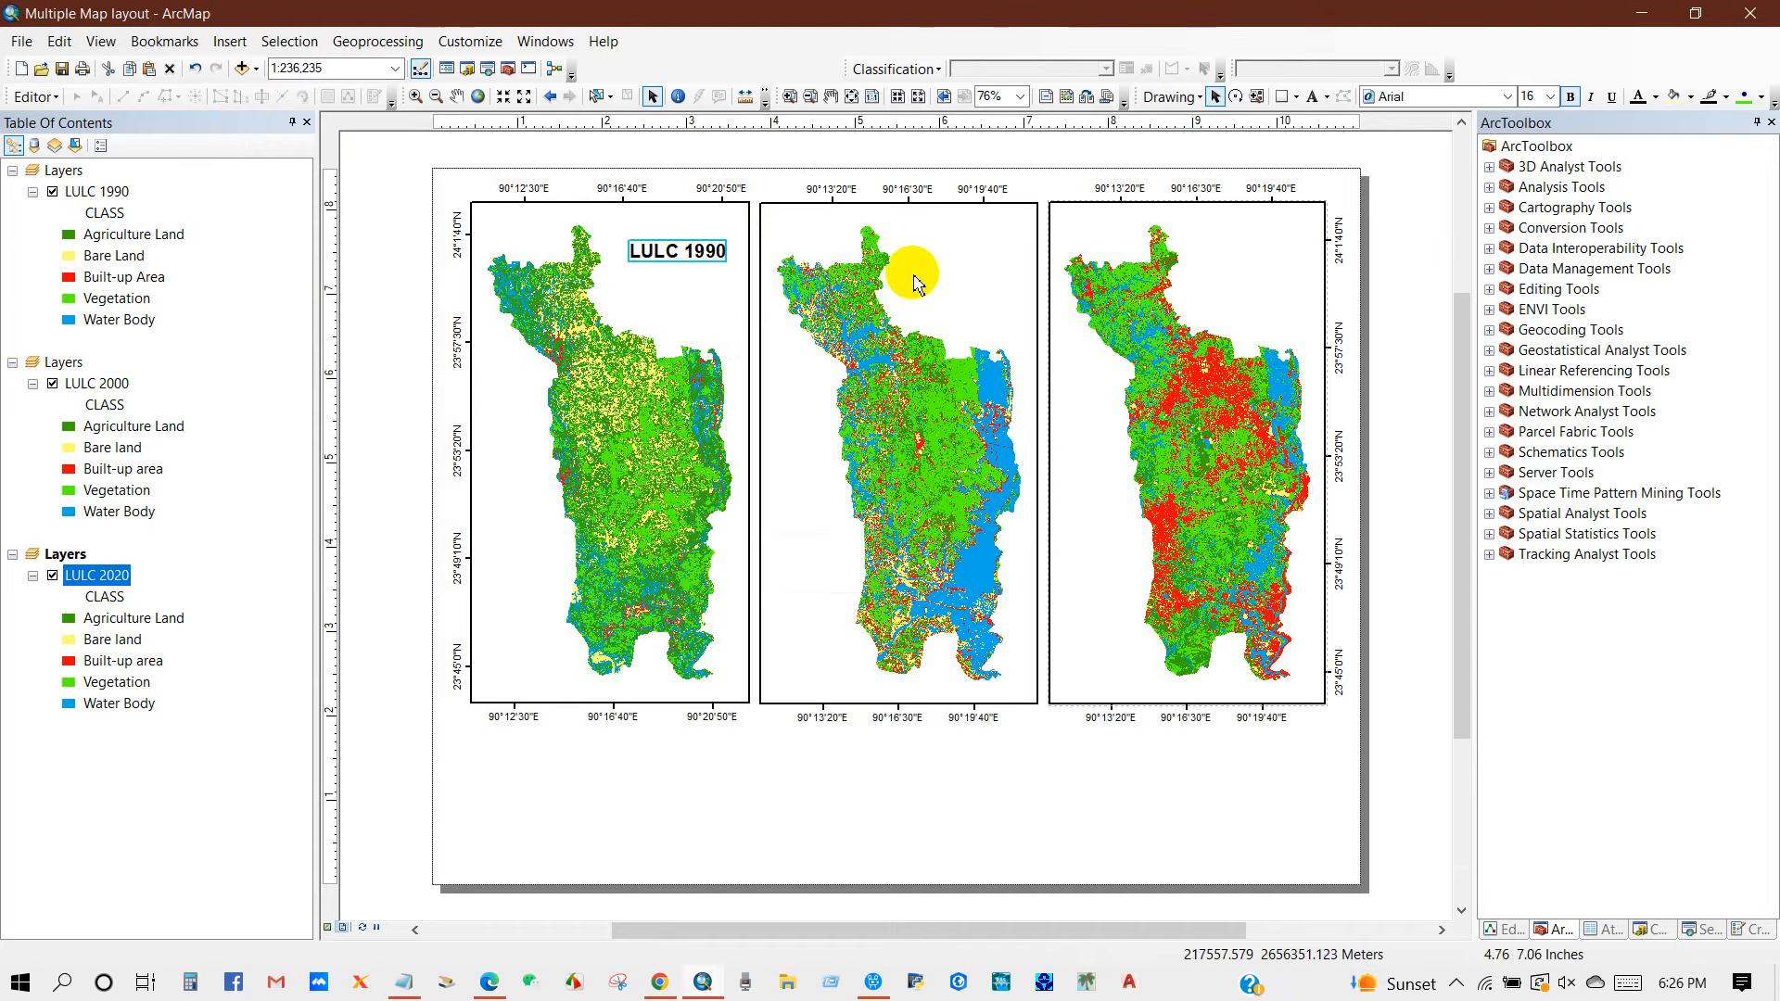
pyautogui.click(937, 254)
pyautogui.rightClick(942, 259)
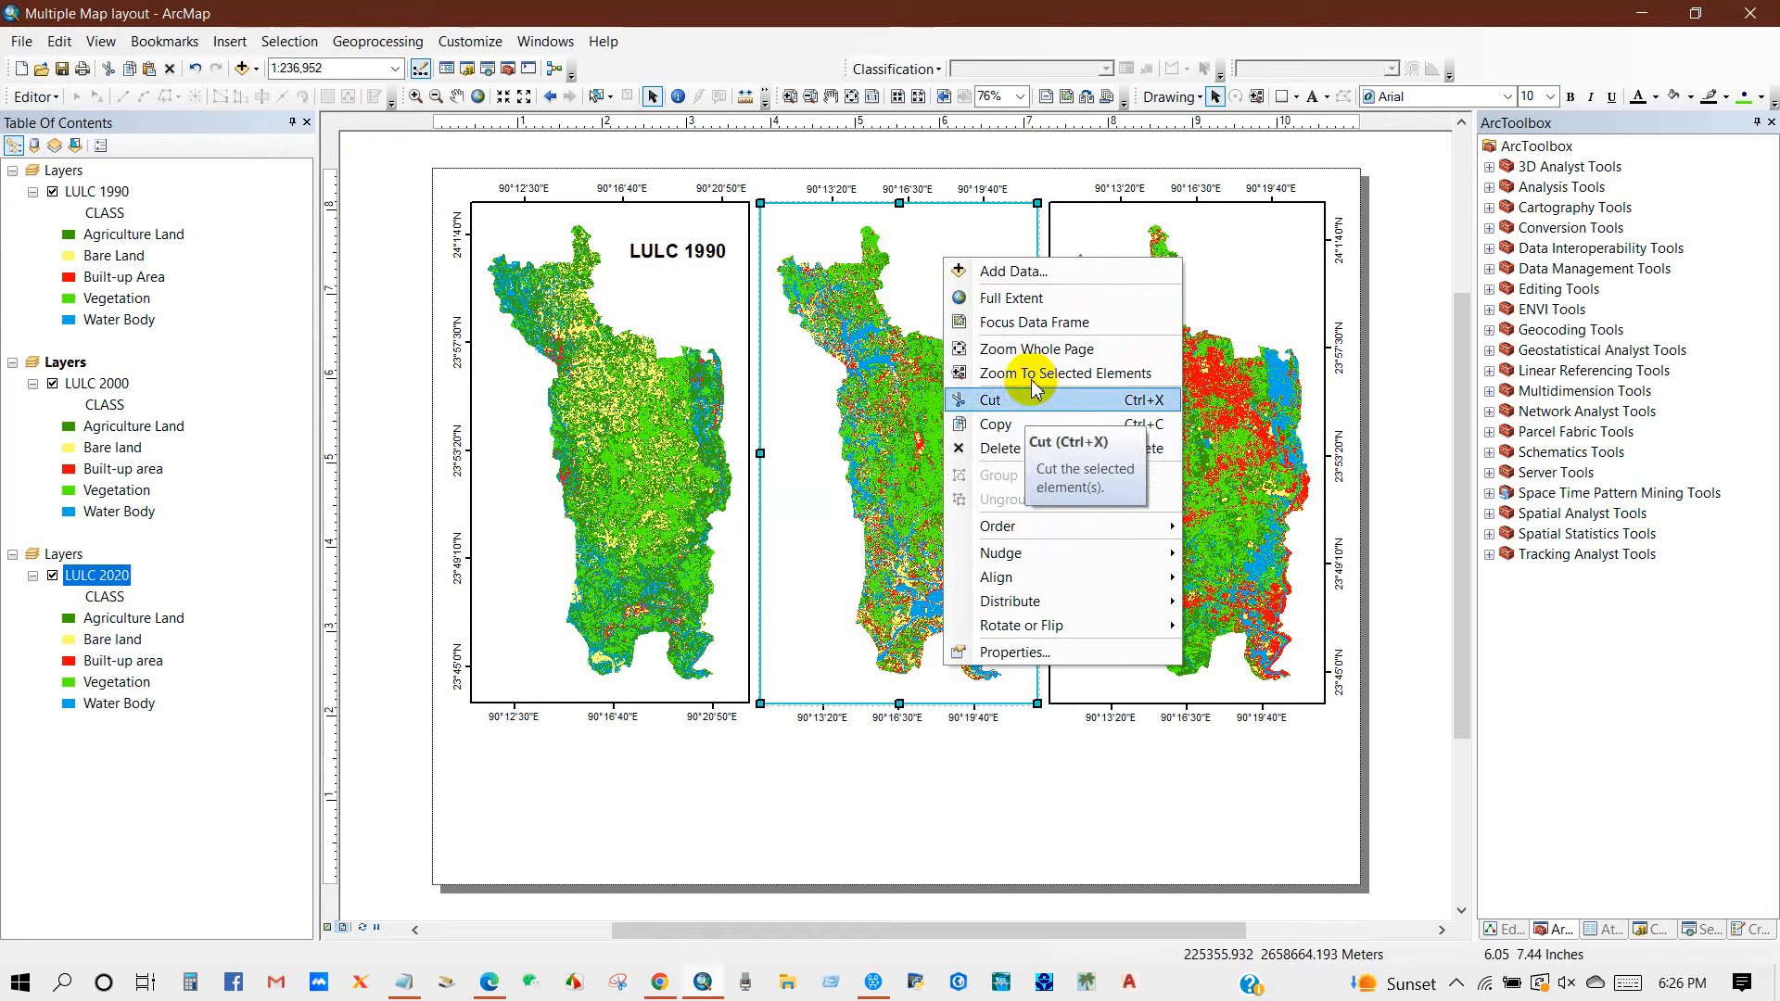
pyautogui.click(926, 278)
pyautogui.rightClick(930, 282)
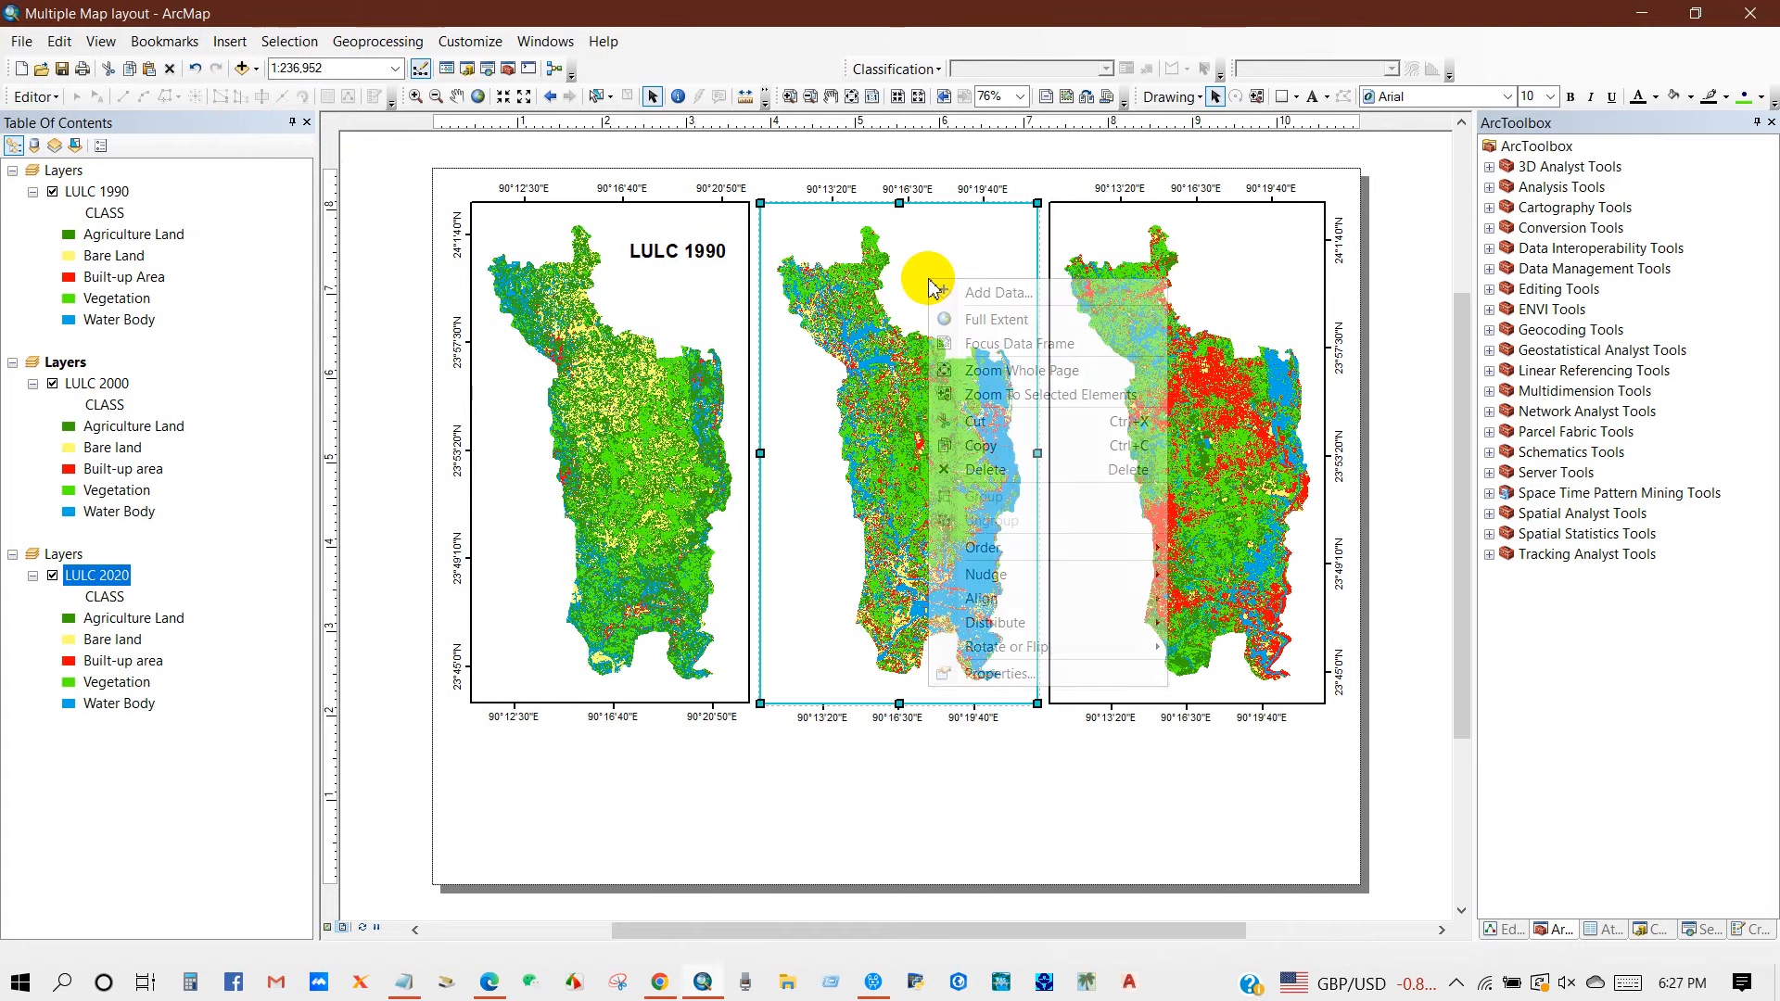
pyautogui.click(678, 275)
# - Duplicate the LULC 1990 title and place the copy in the upper-right corner of the second data frame
pyautogui.rightClick(677, 254)
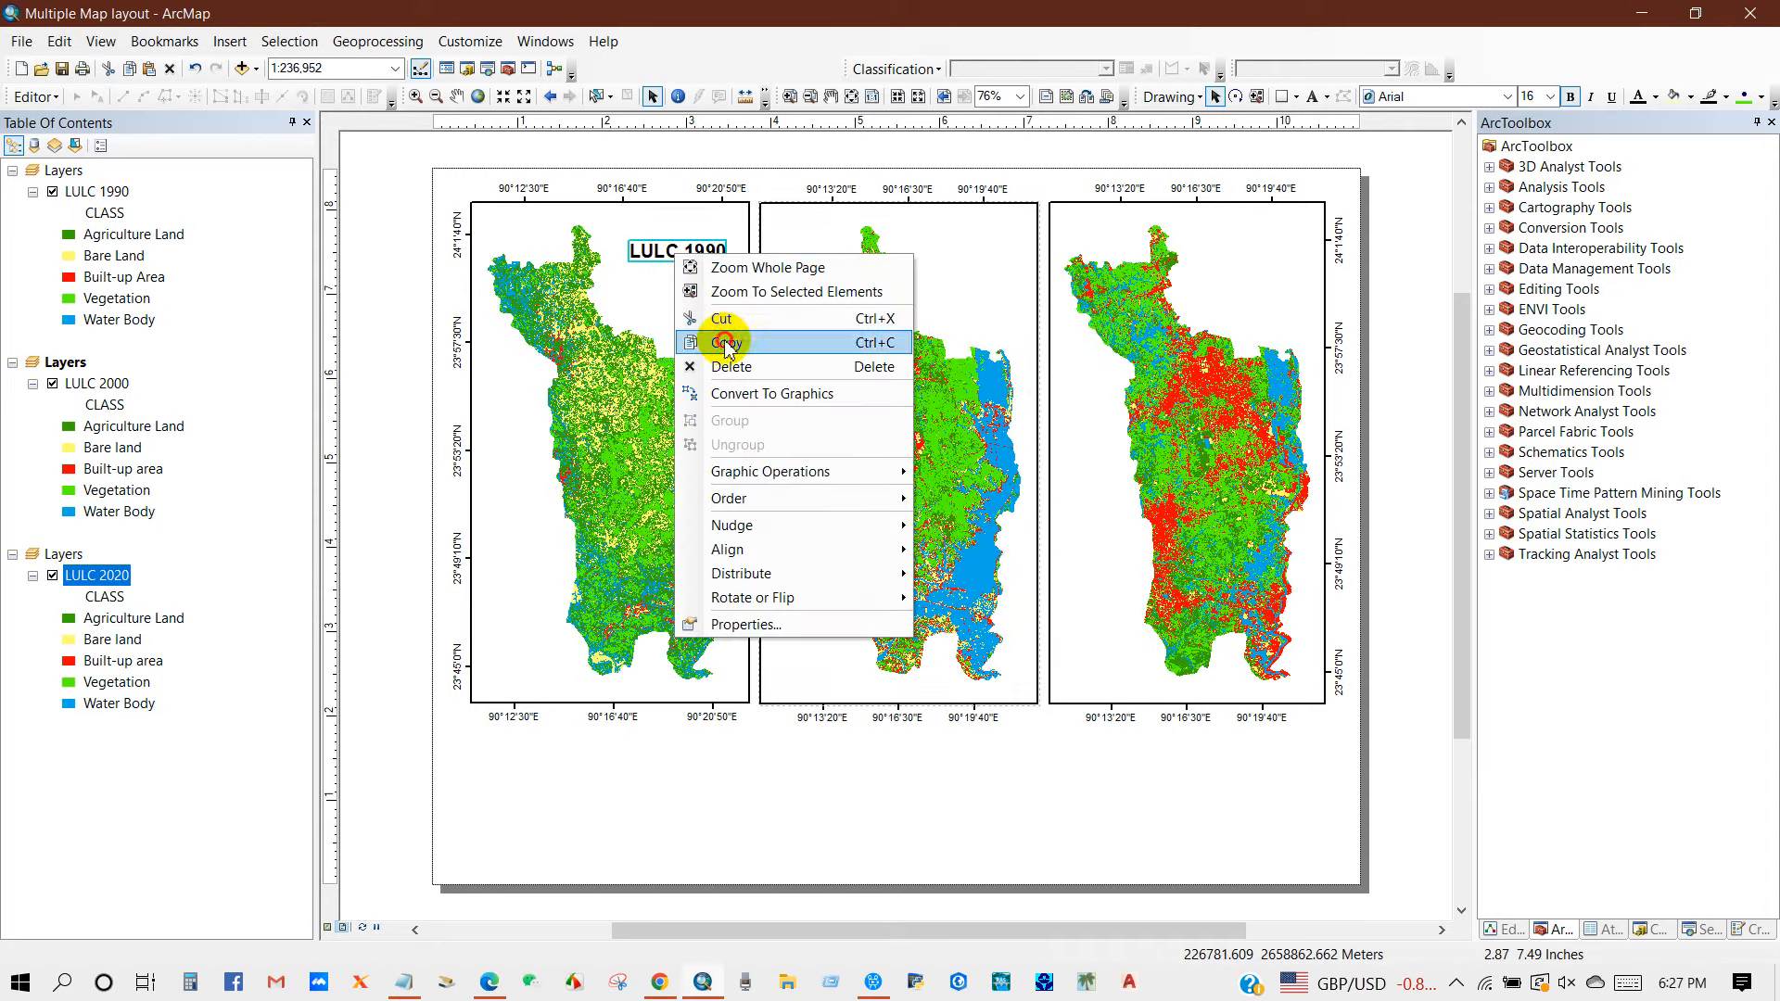
pyautogui.click(726, 344)
pyautogui.rightClick(725, 340)
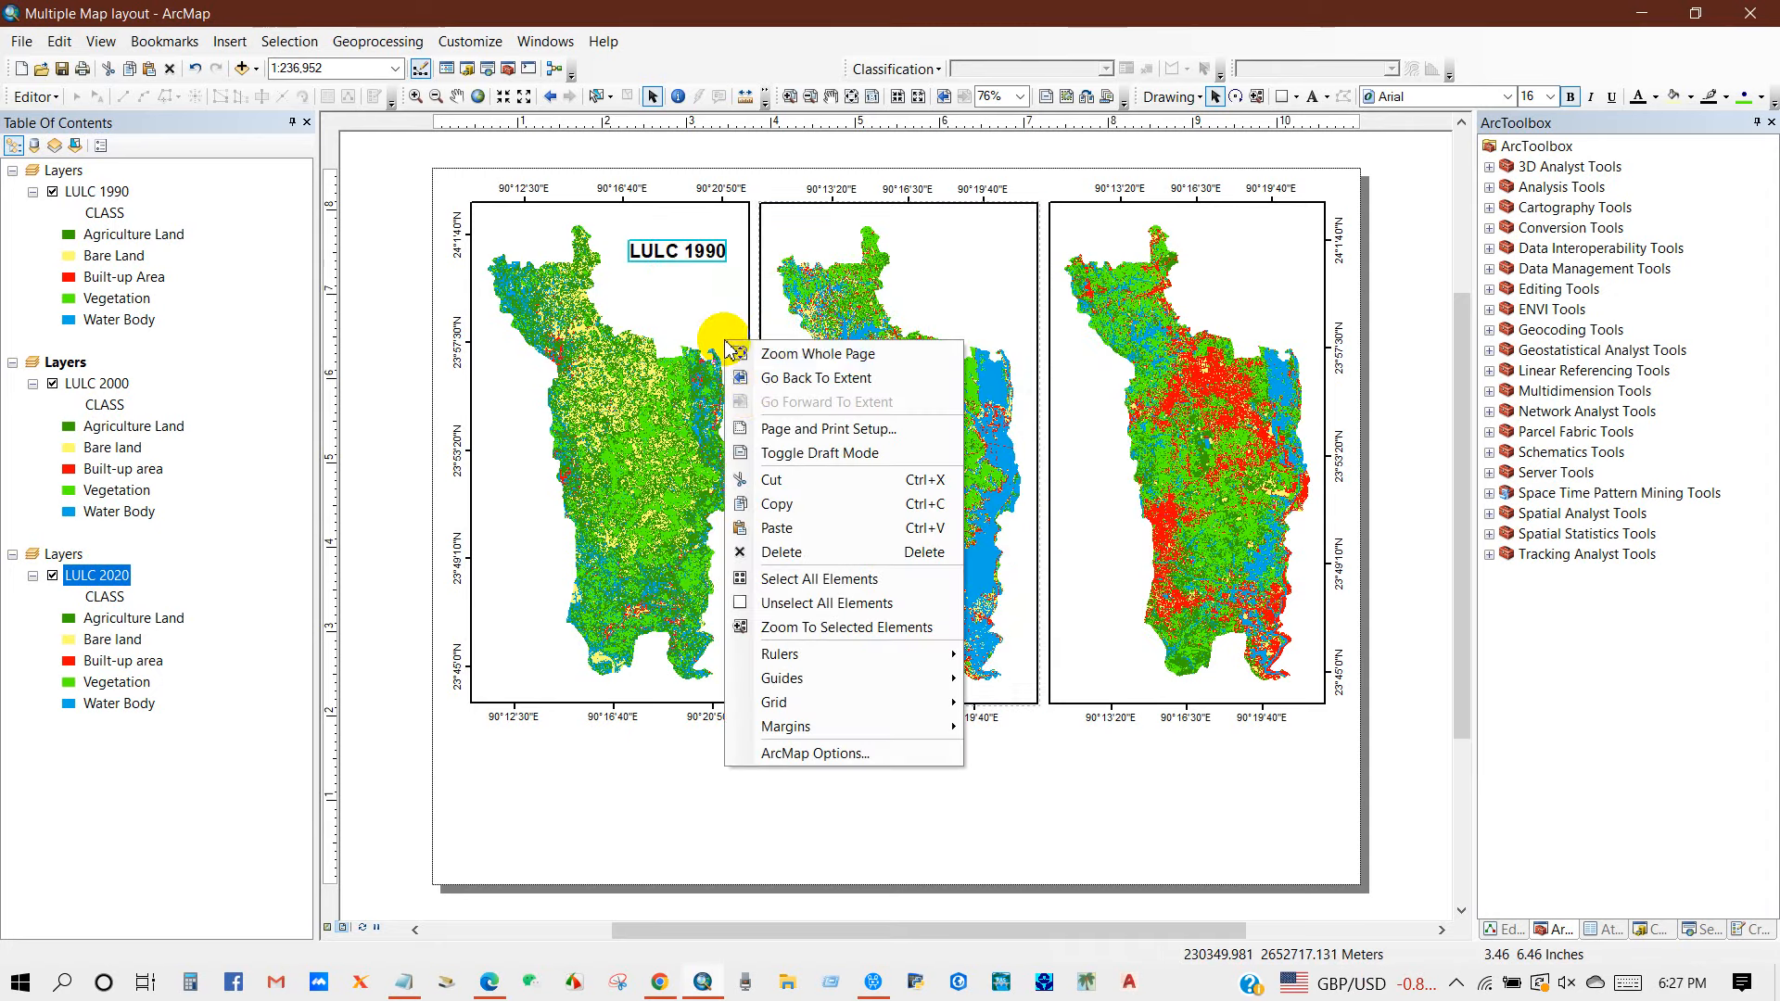
pyautogui.click(777, 528)
pyautogui.moveTo(699, 278); pyautogui.dragTo(942, 270)
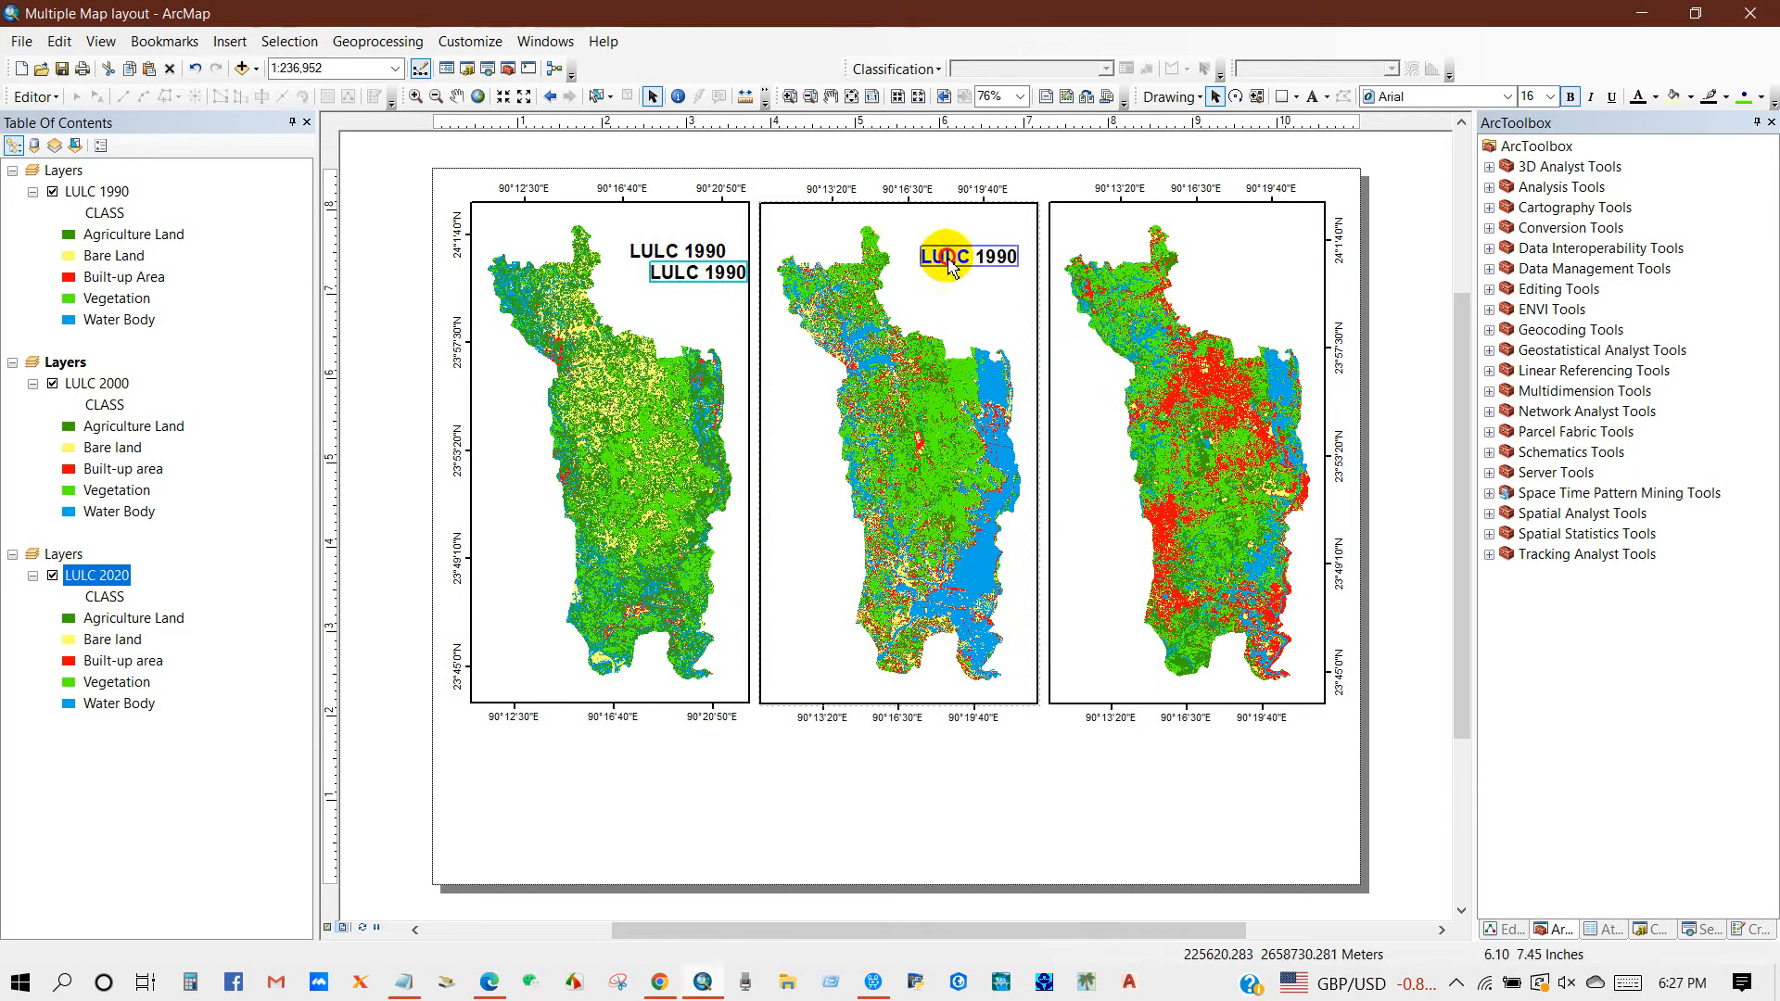
pyautogui.moveTo(952, 266); pyautogui.dragTo(955, 267)
# - Change the text of the title in the second data frame to "LULC 2000"
pyautogui.rightClick(950, 258)
pyautogui.doubleClick(938, 257)
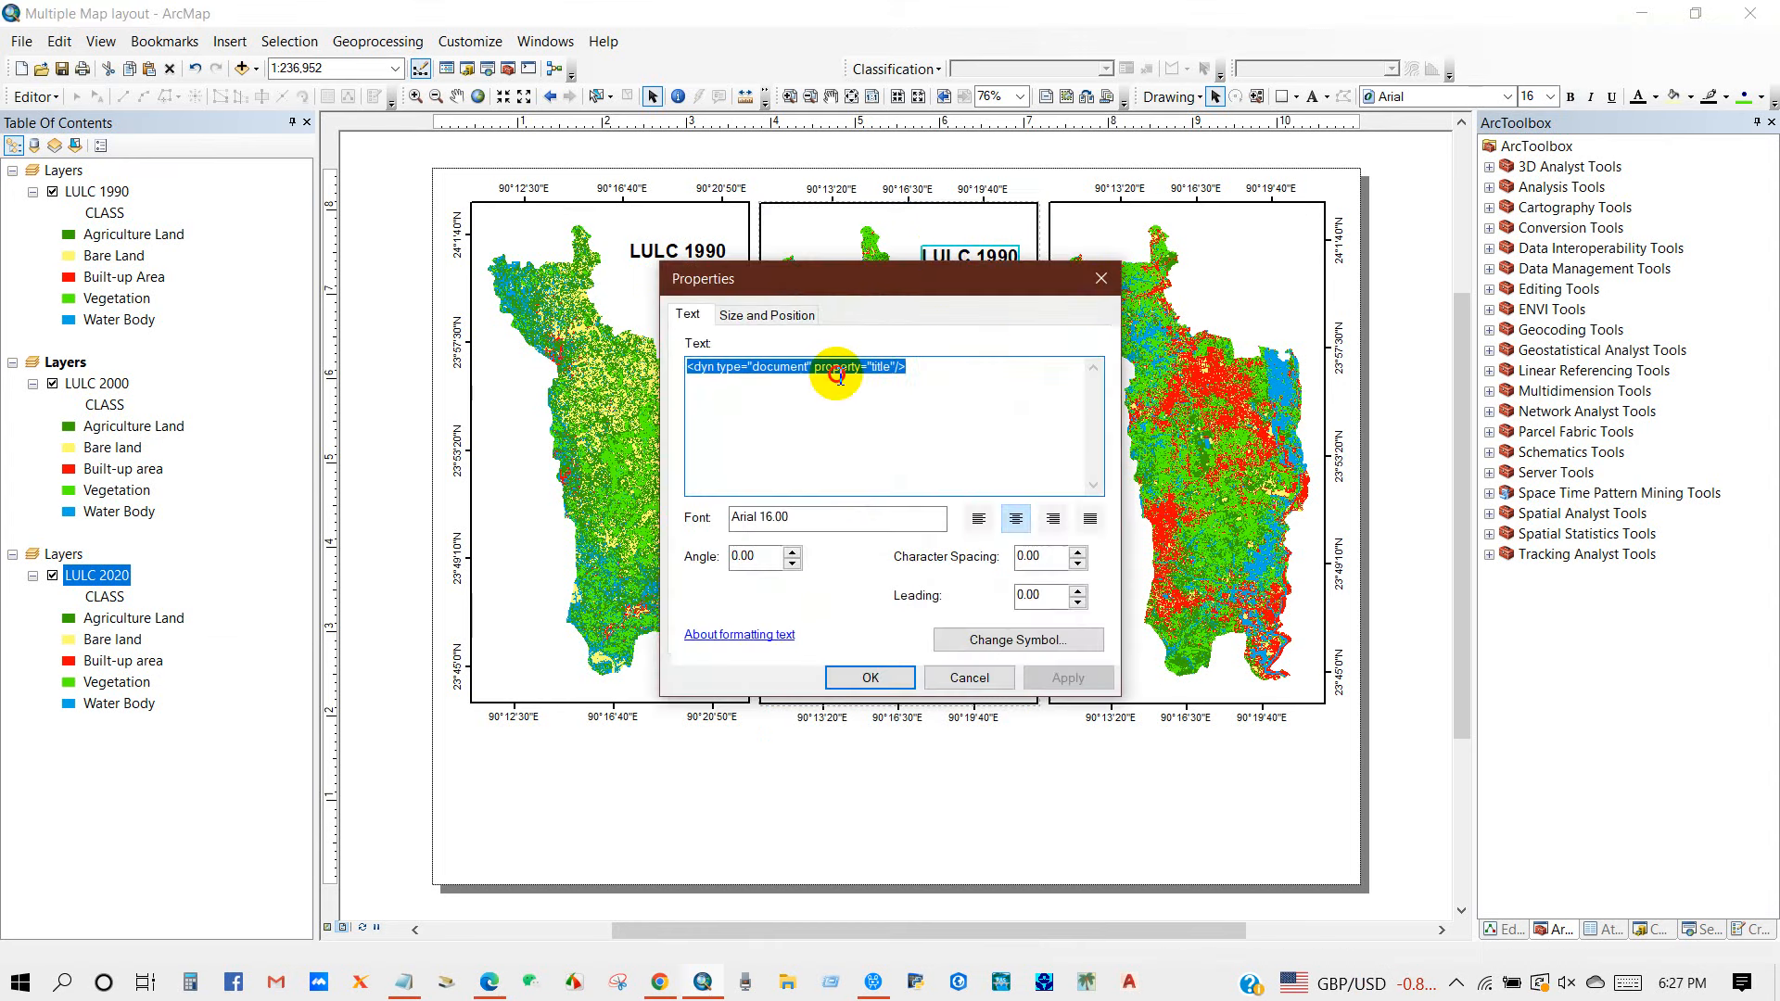
pyautogui.moveTo(914, 371); pyautogui.dragTo(670, 370)
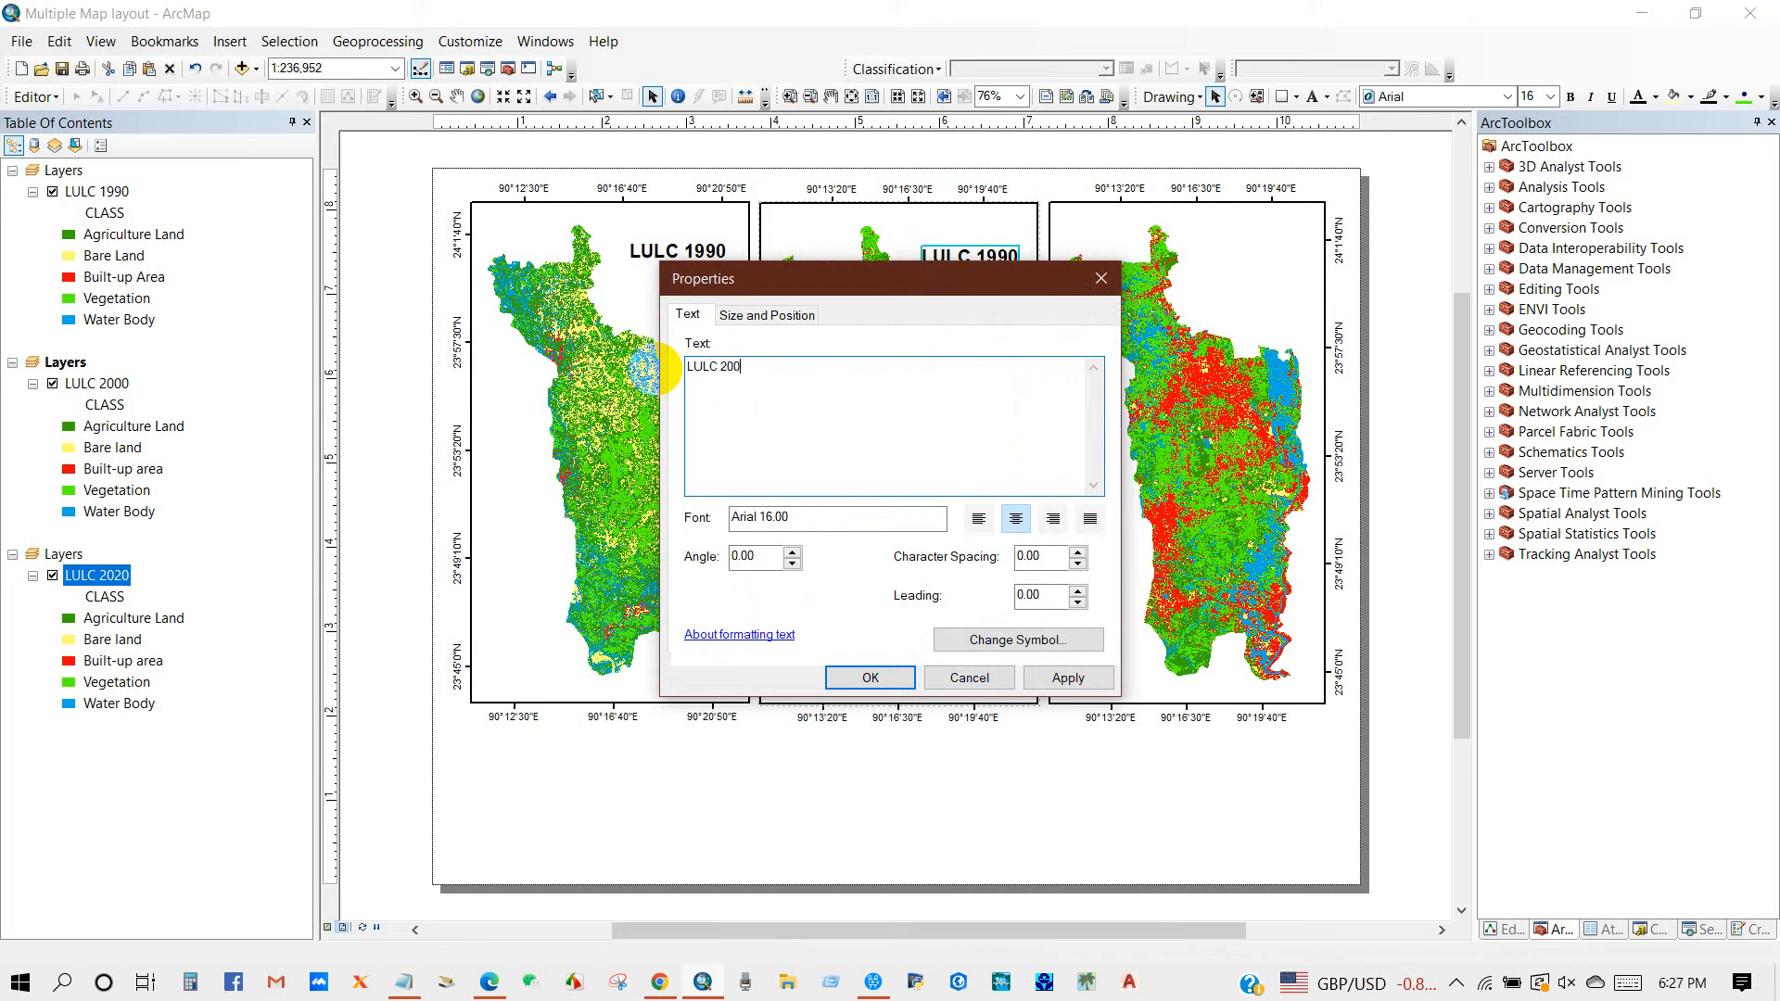
pyautogui.click(871, 678)
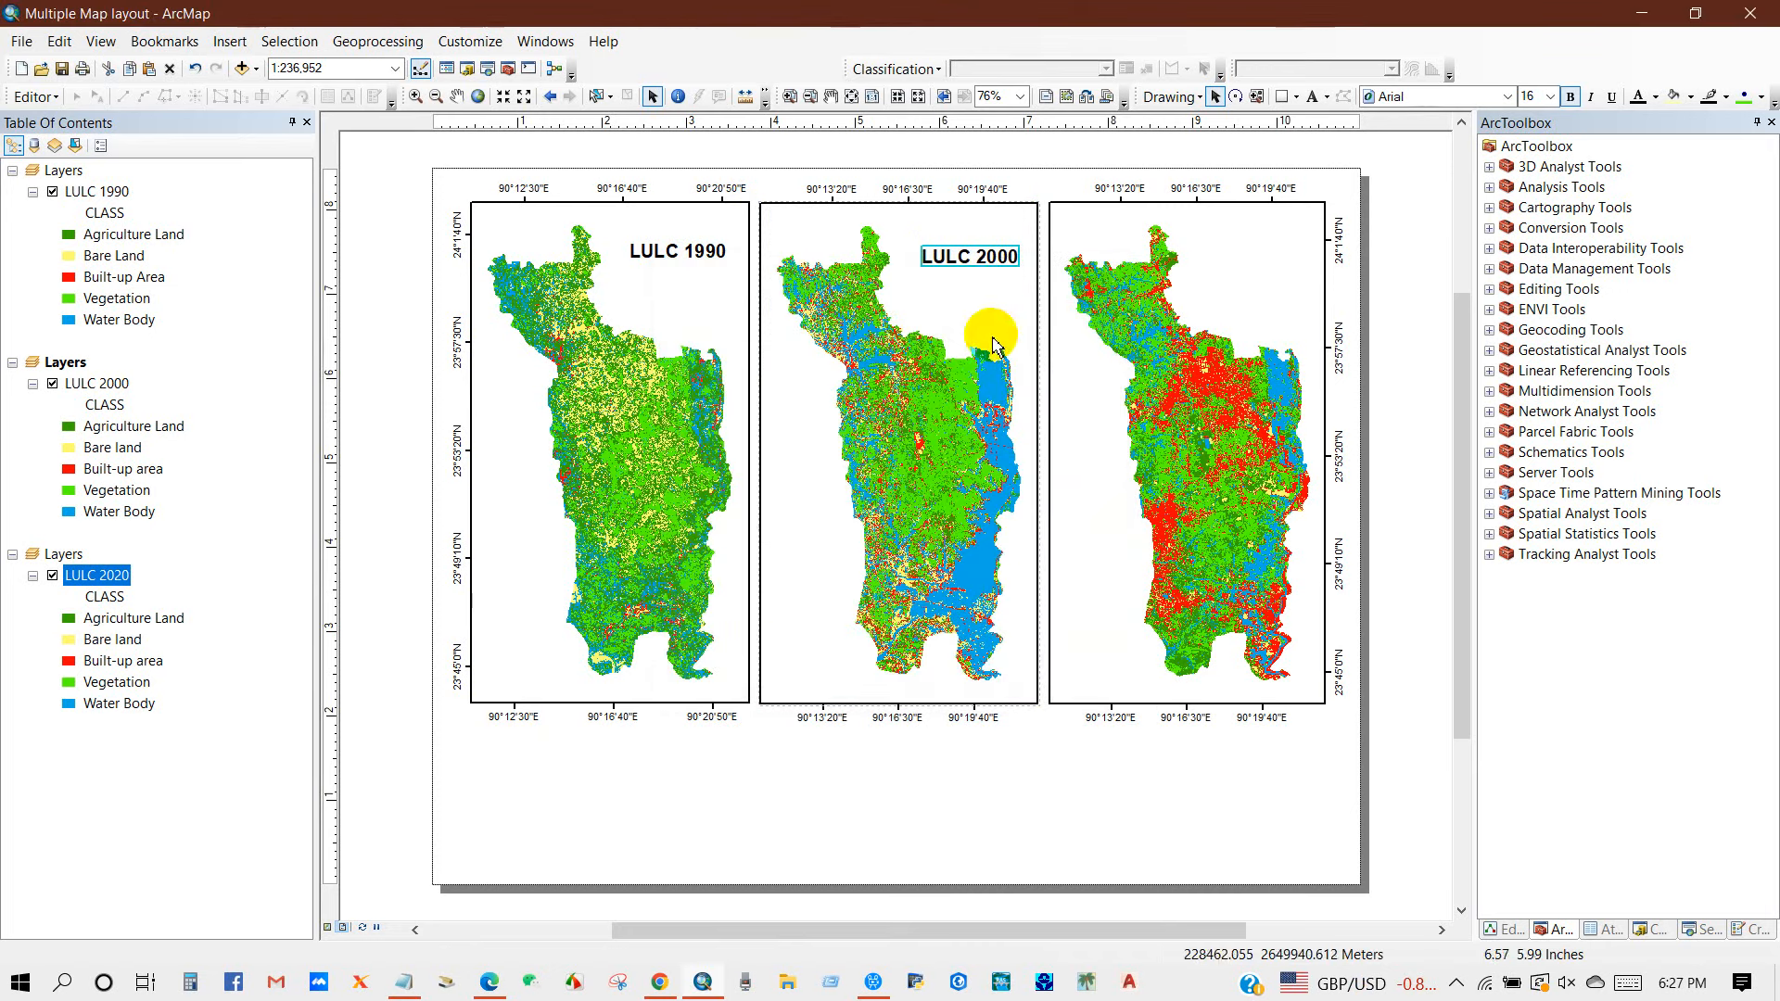
# - Duplicate the LULC 2000 title and place the copy in the upper-right corner of the third data frame
pyautogui.rightClick(988, 264)
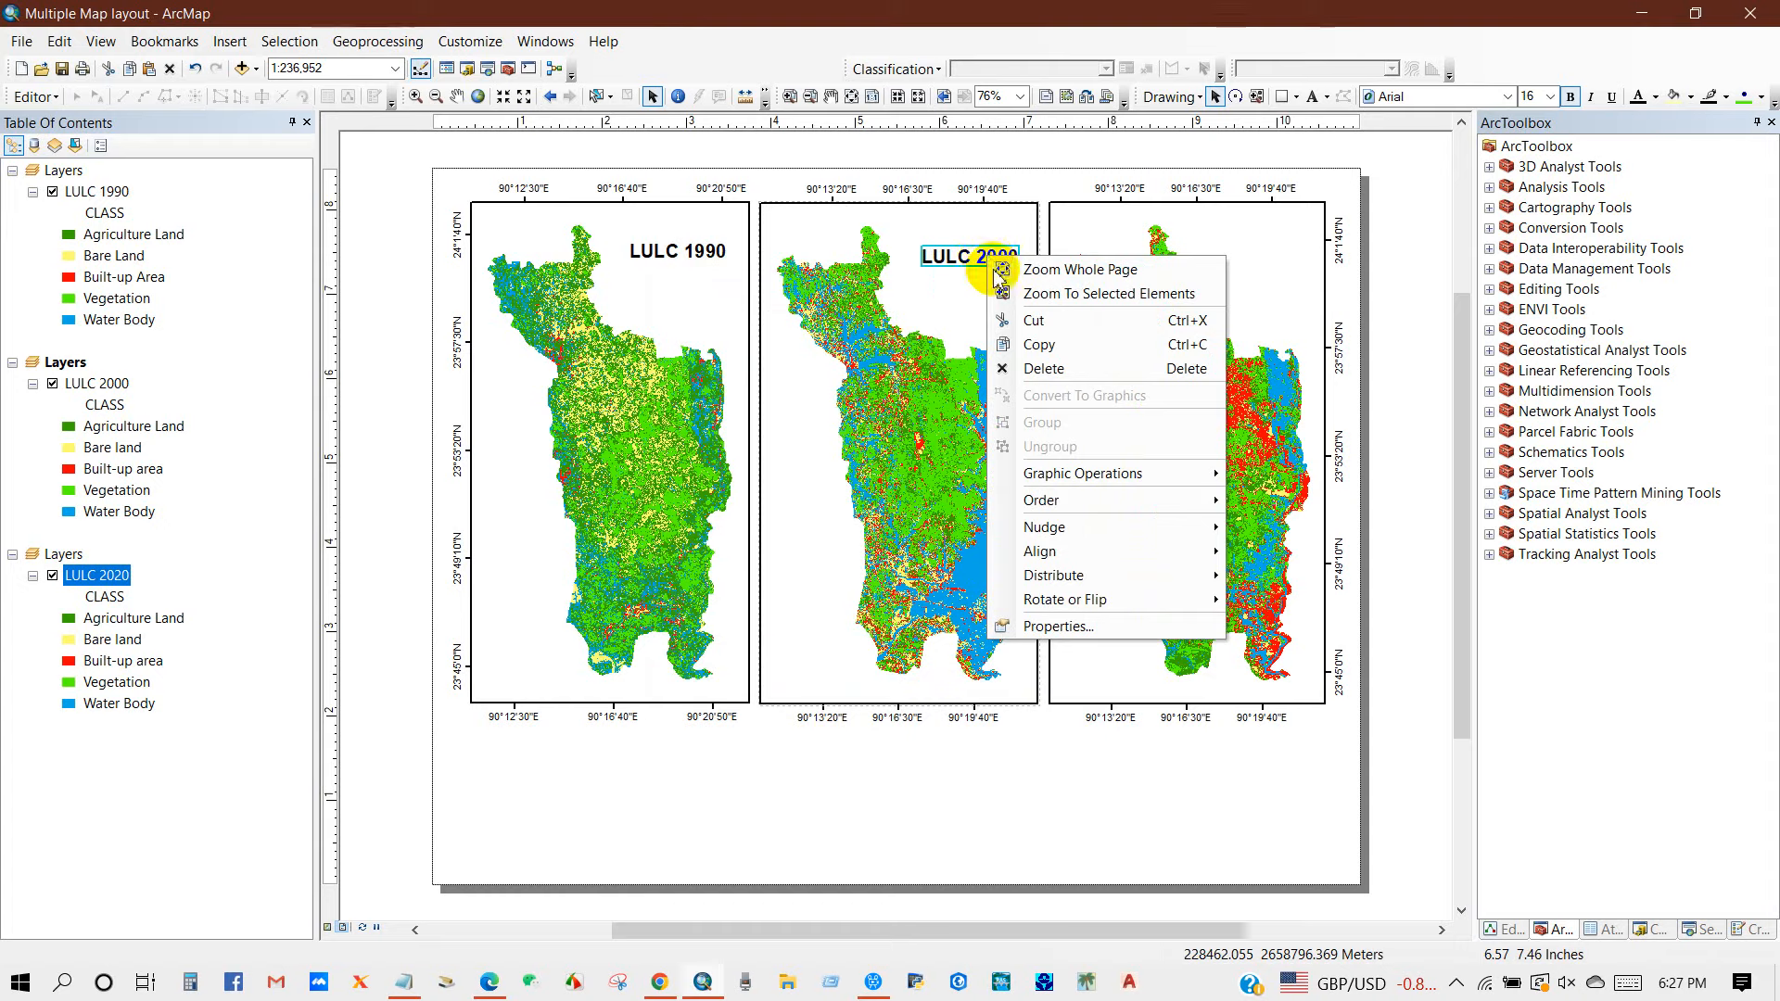
pyautogui.click(1041, 350)
pyautogui.rightClick(985, 320)
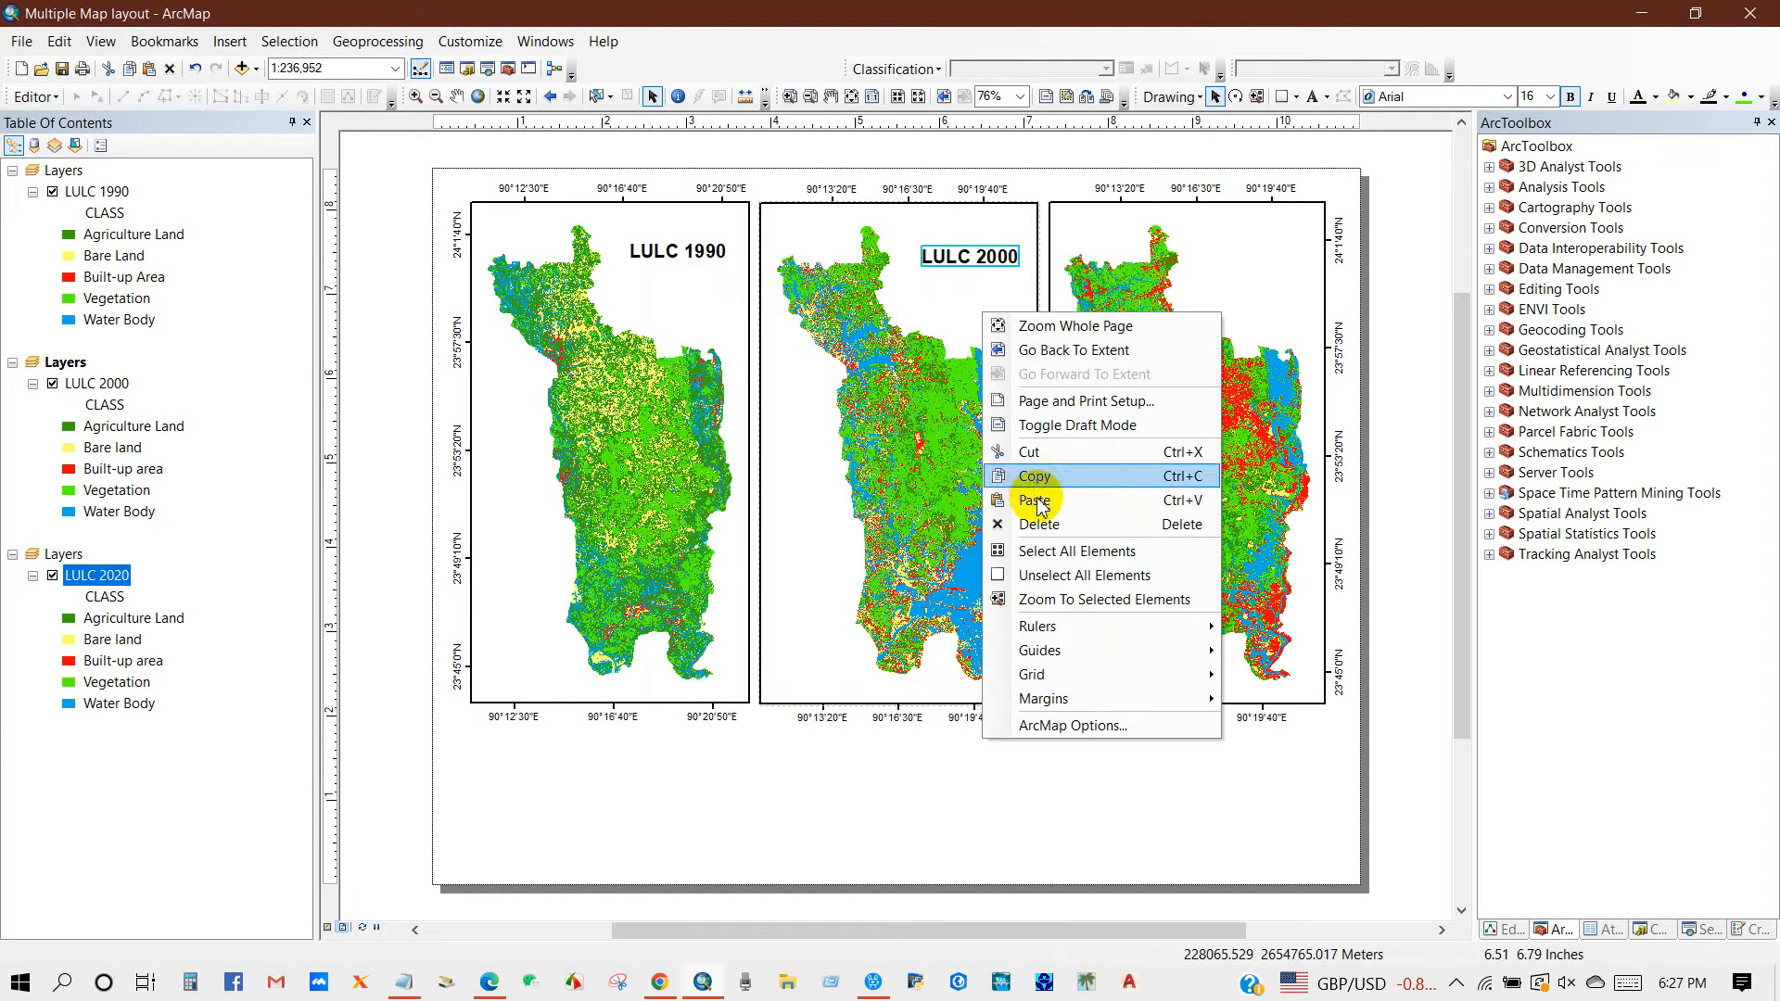
pyautogui.click(1025, 610)
pyautogui.moveTo(1009, 287); pyautogui.dragTo(1270, 269)
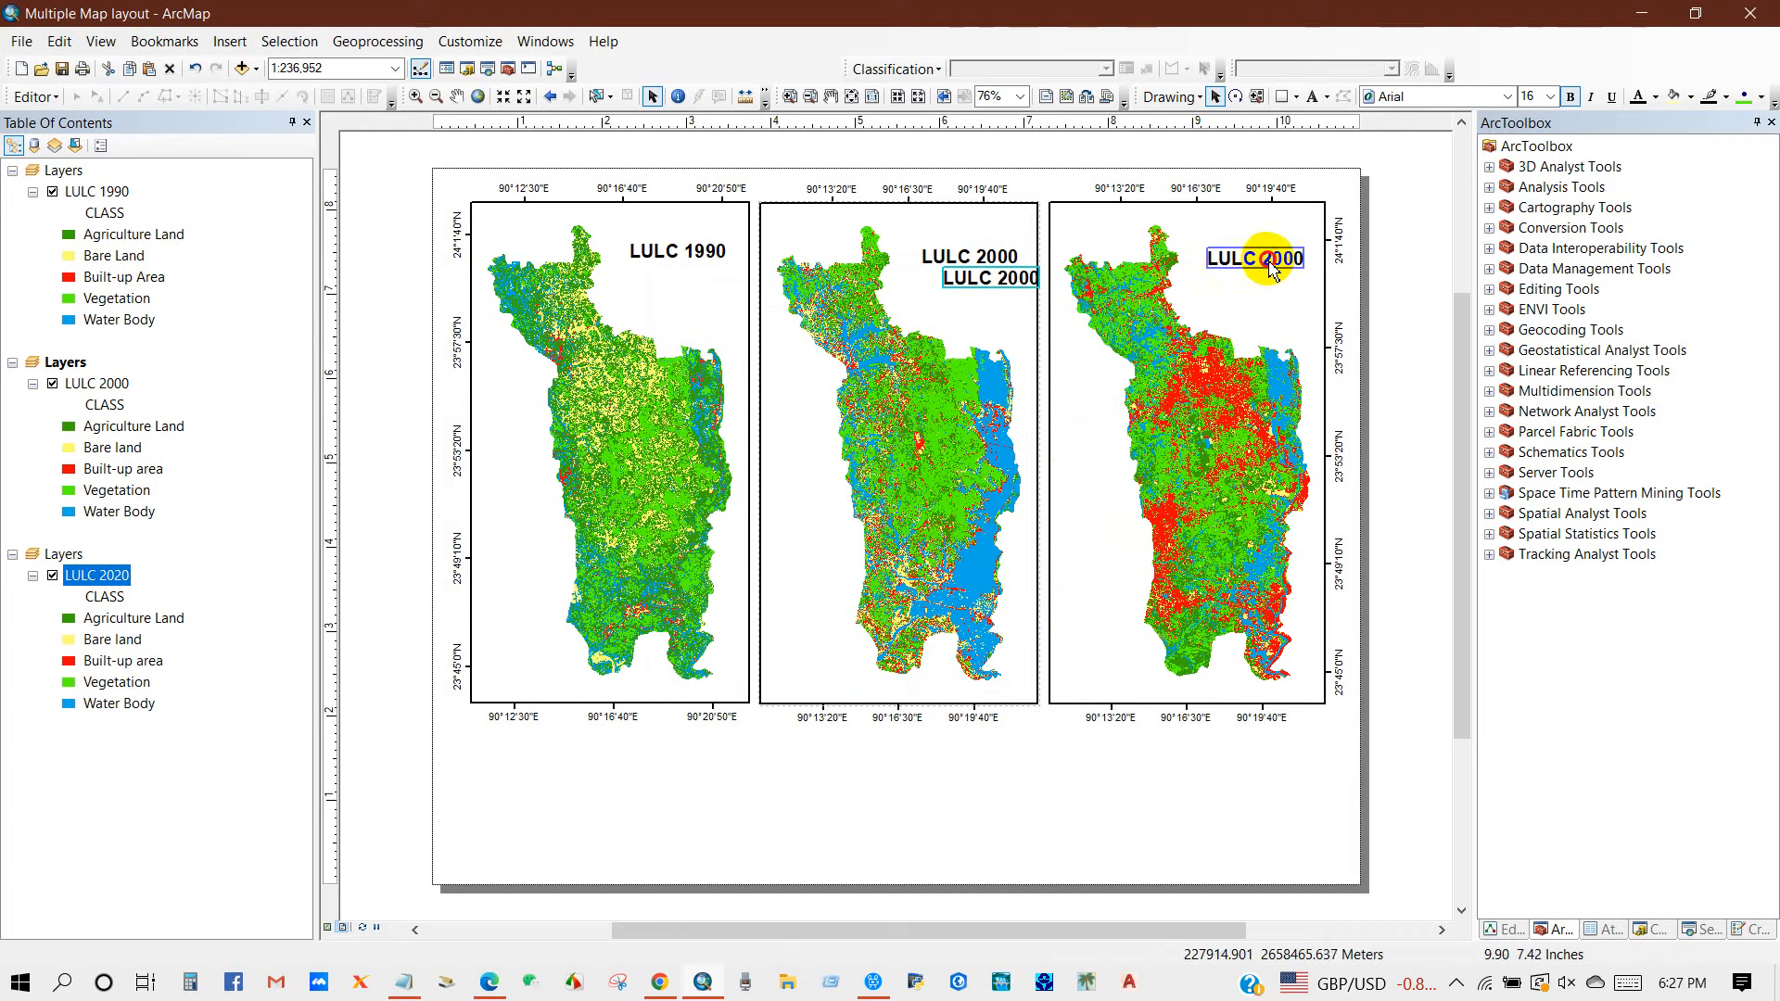
pyautogui.moveTo(1272, 268); pyautogui.dragTo(1272, 268)
# - Change the text of the title in the third data frame to "LULC 2020"
pyautogui.rightClick(1272, 268)
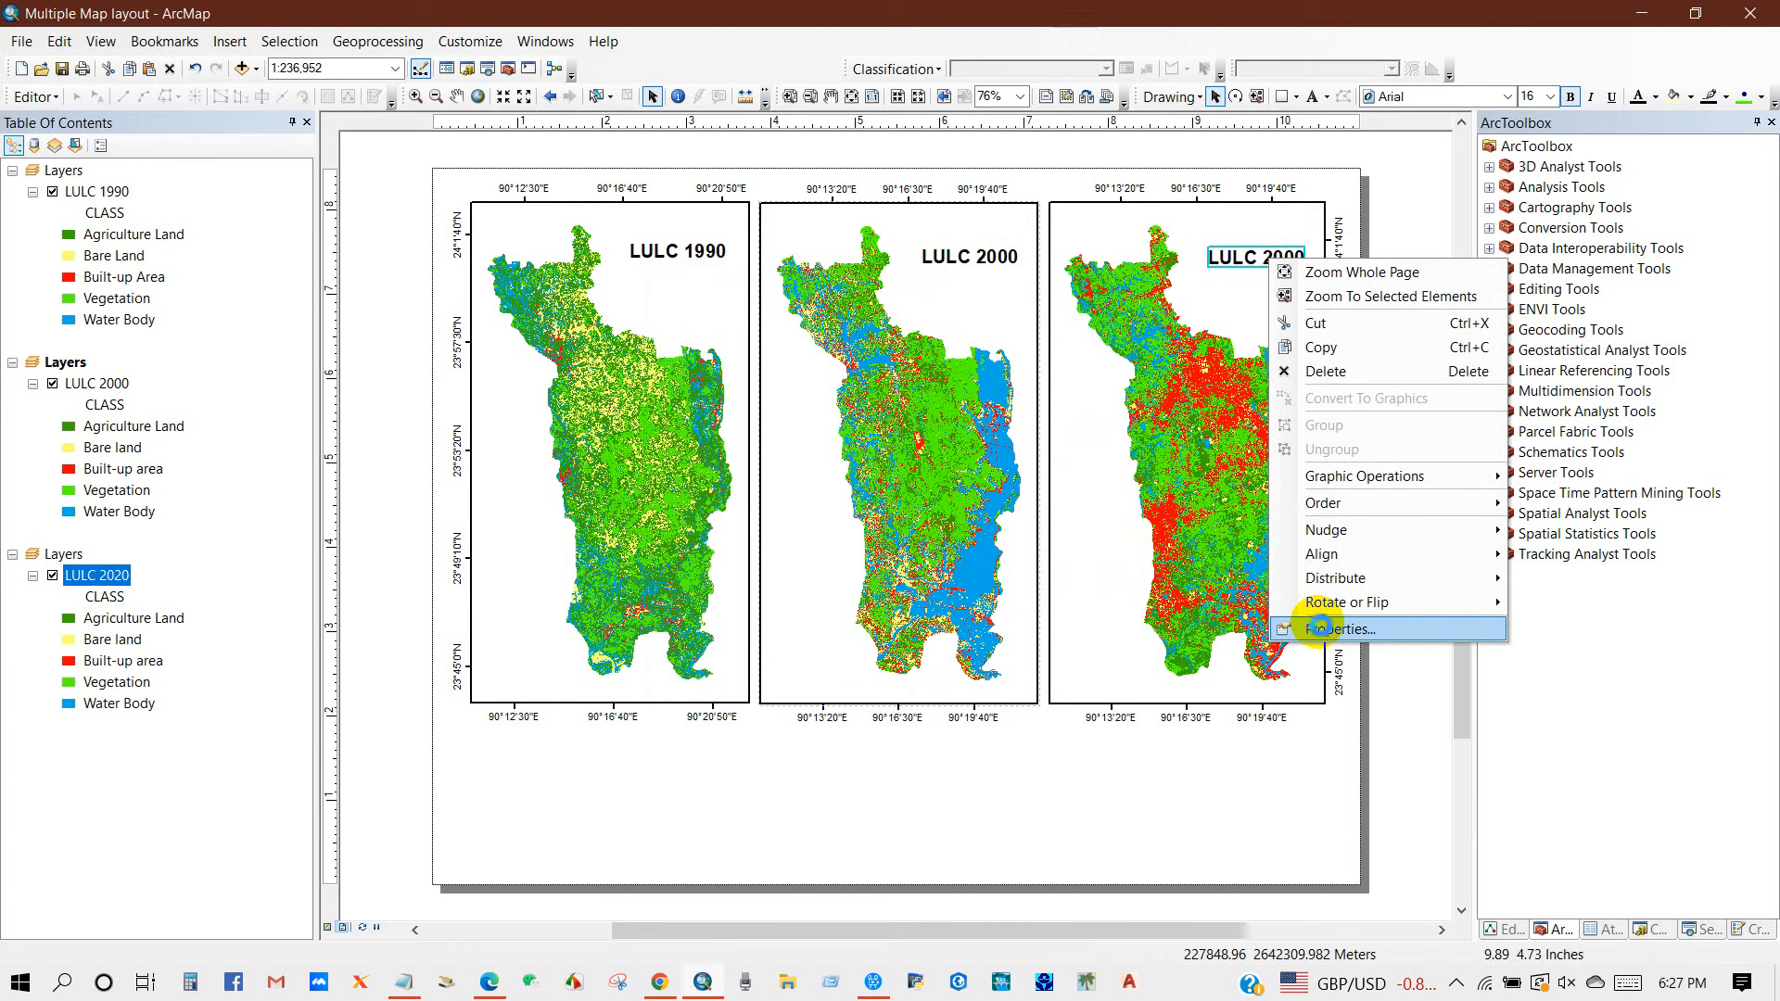
pyautogui.click(1340, 629)
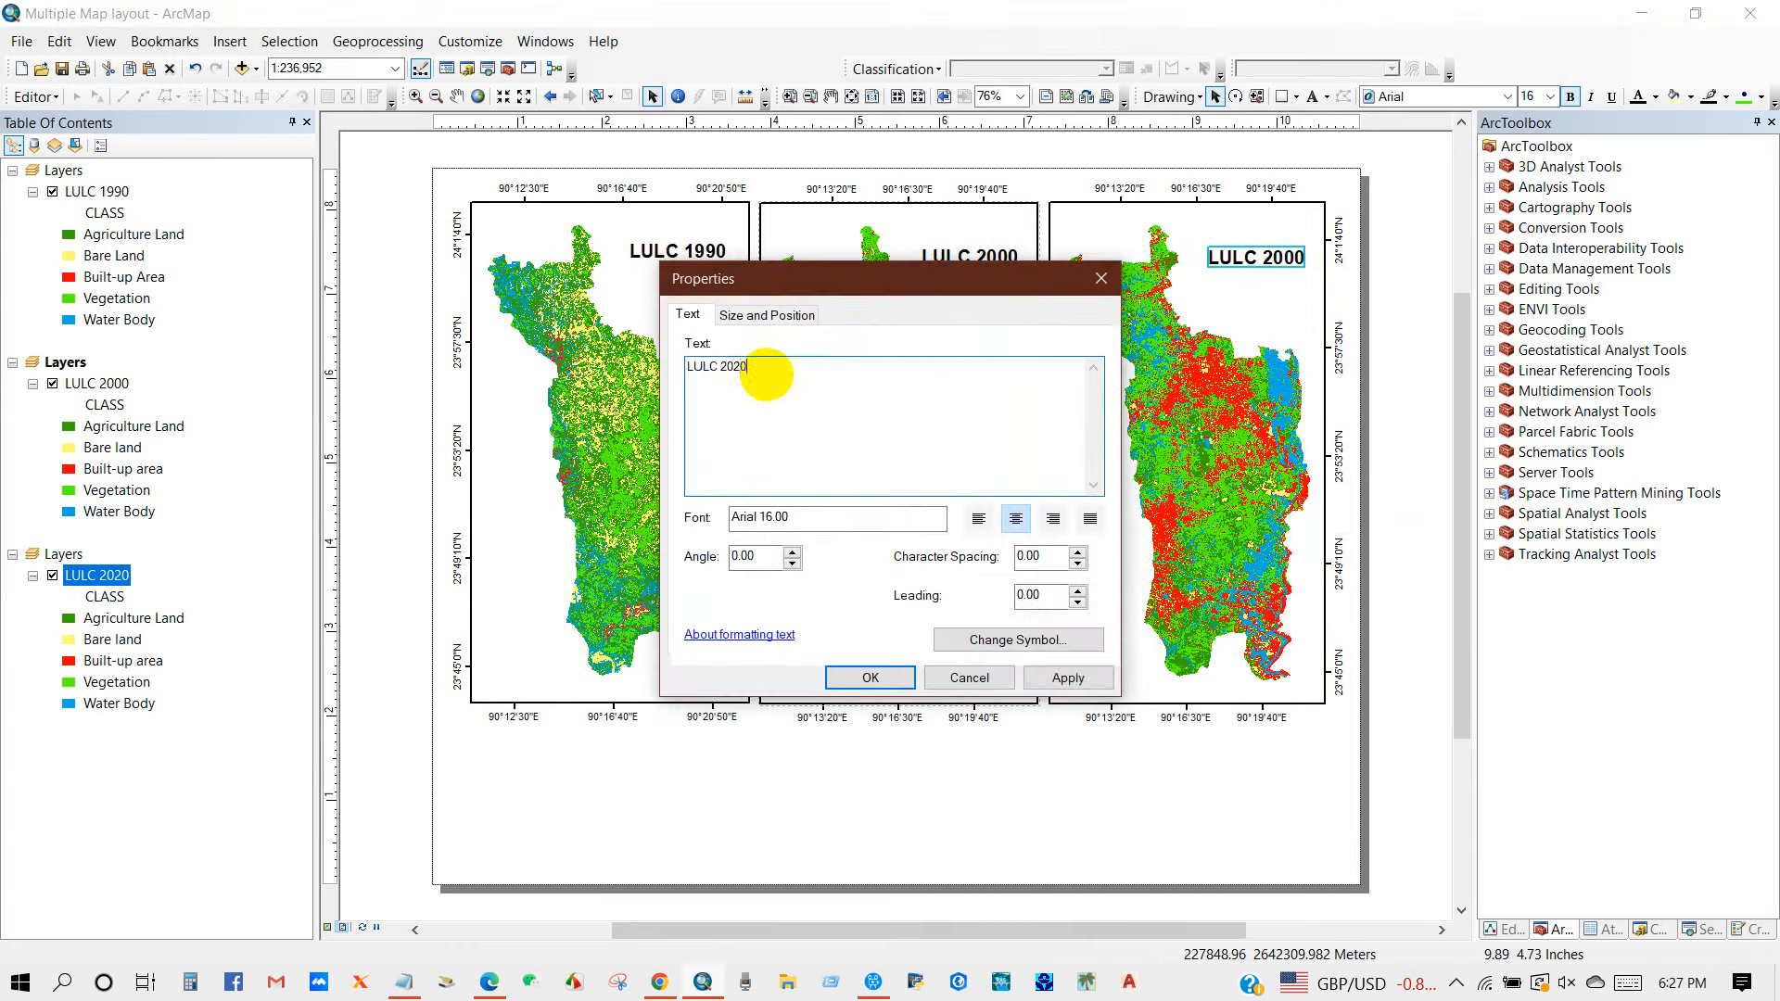
pyautogui.write('LULC 2020')
pyautogui.click(871, 678)
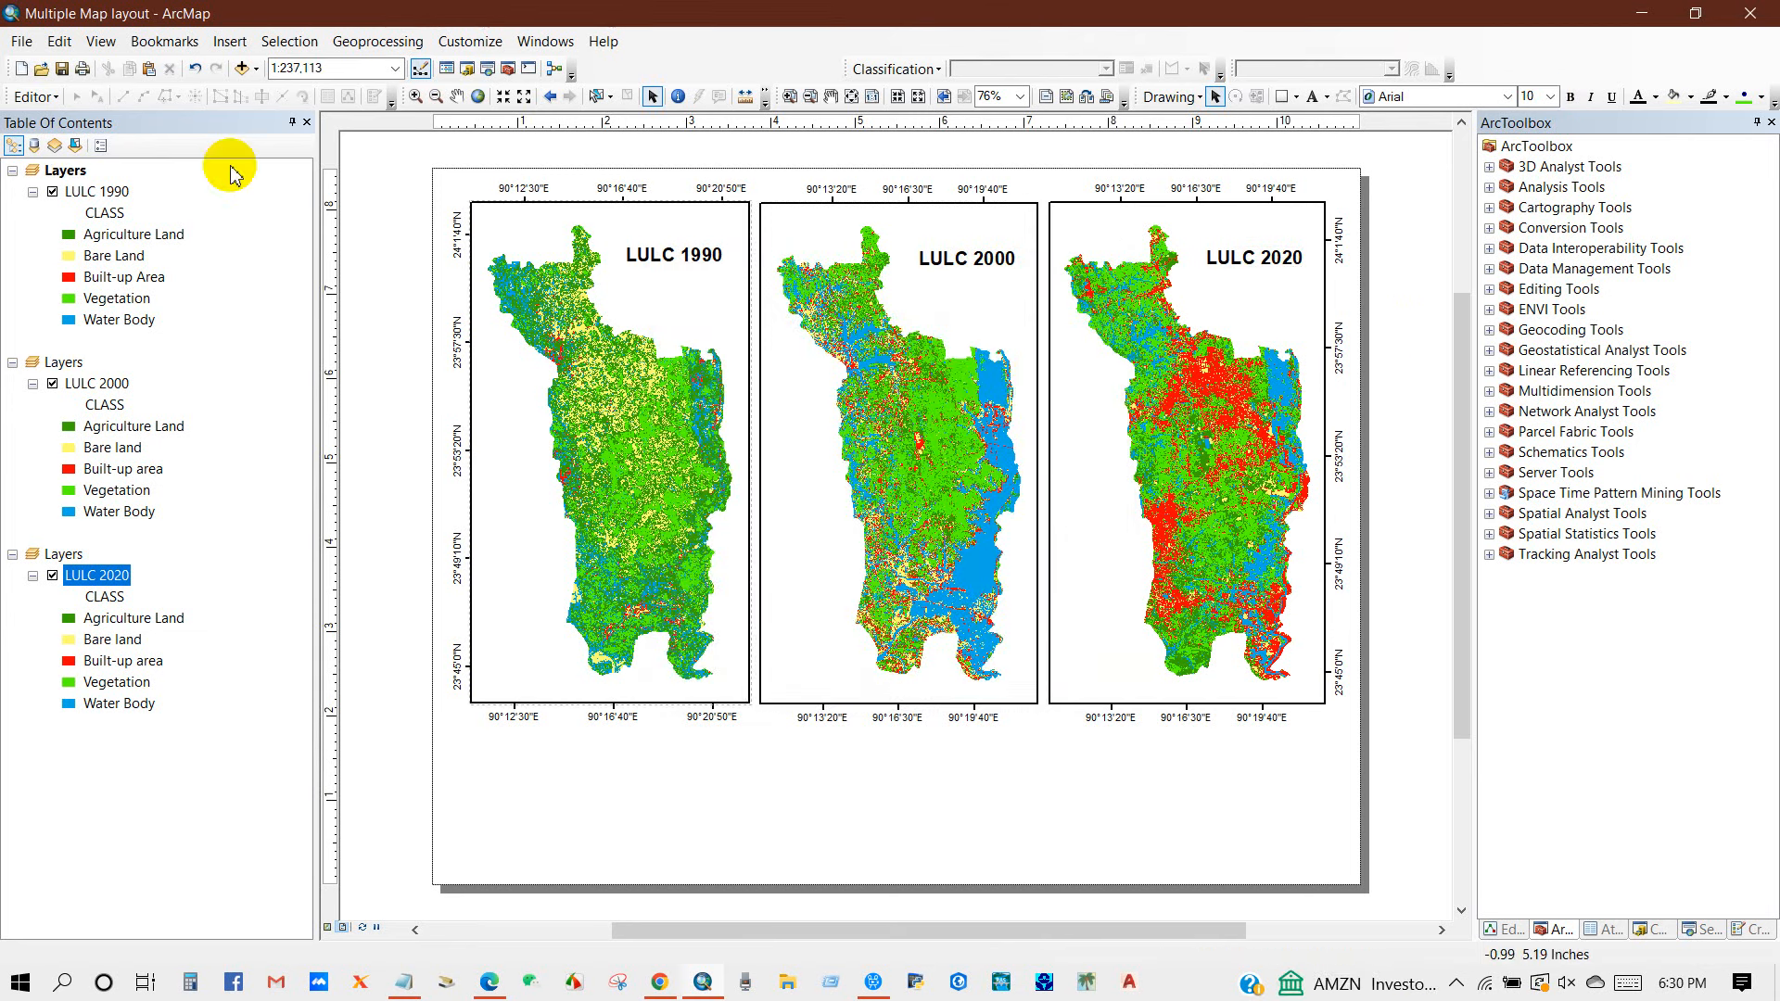
# - Insert a two-column legend for the LULC 1990 layer with the default title and spacing, and place it below the first map
pyautogui.click(228, 43)
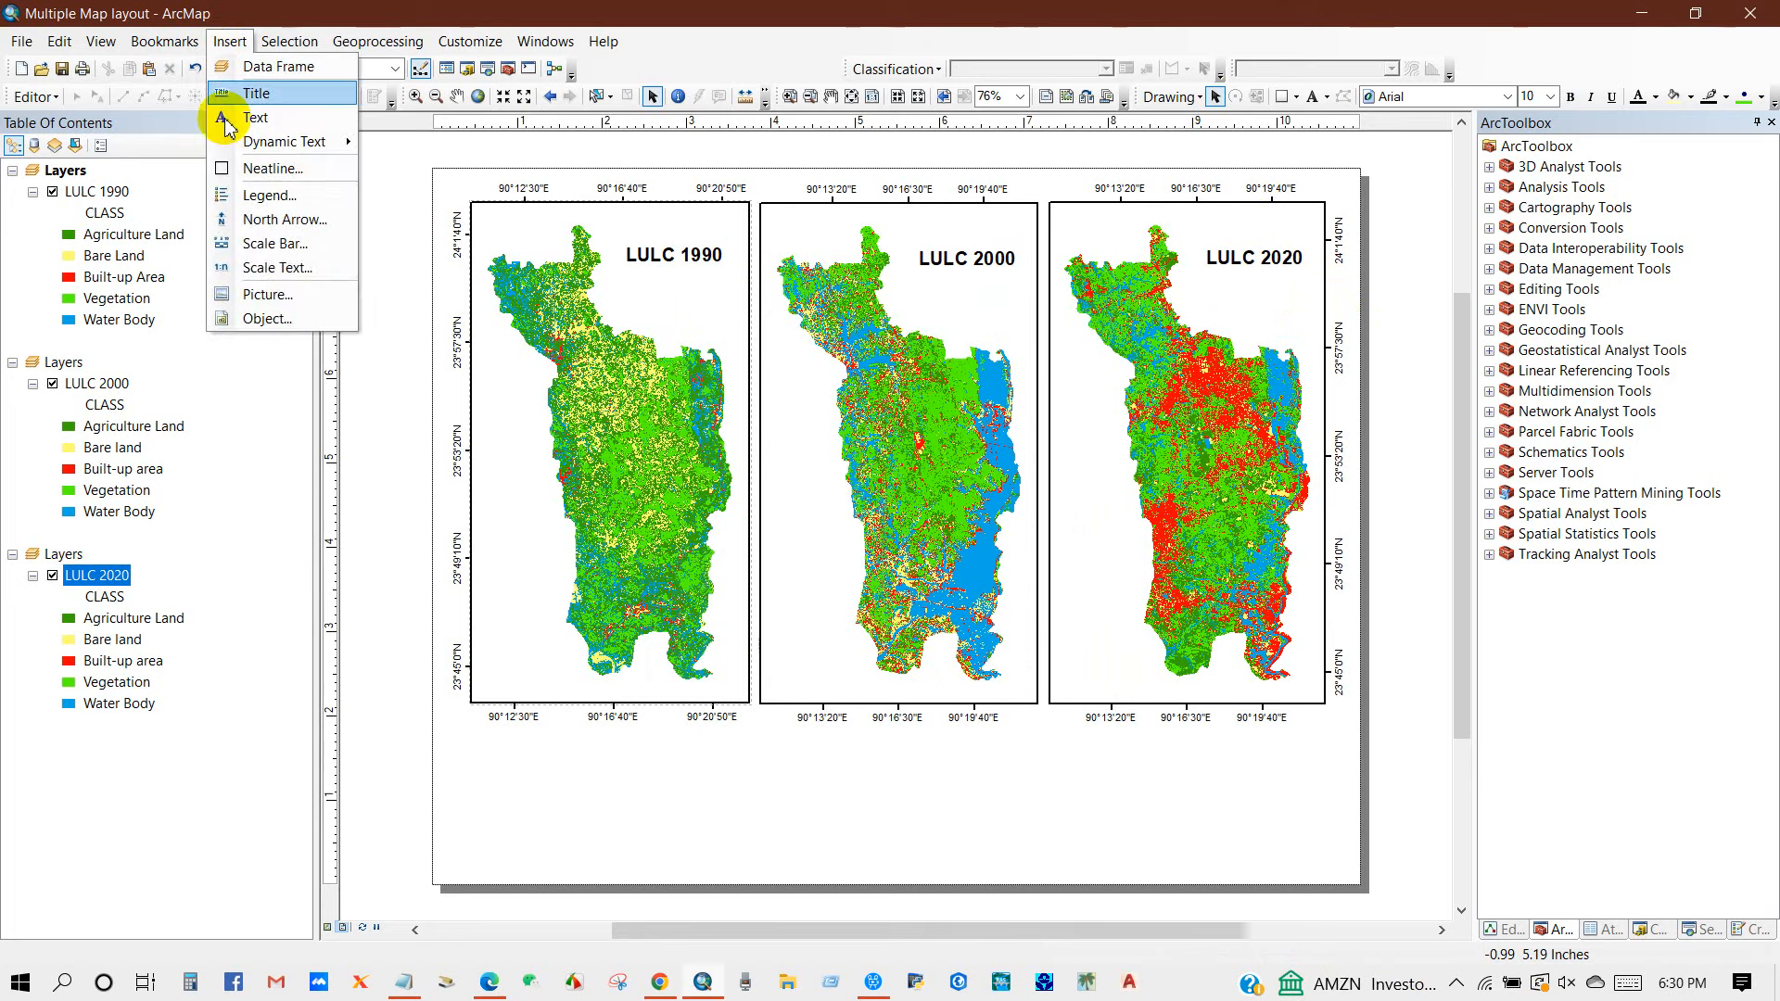
pyautogui.click(246, 195)
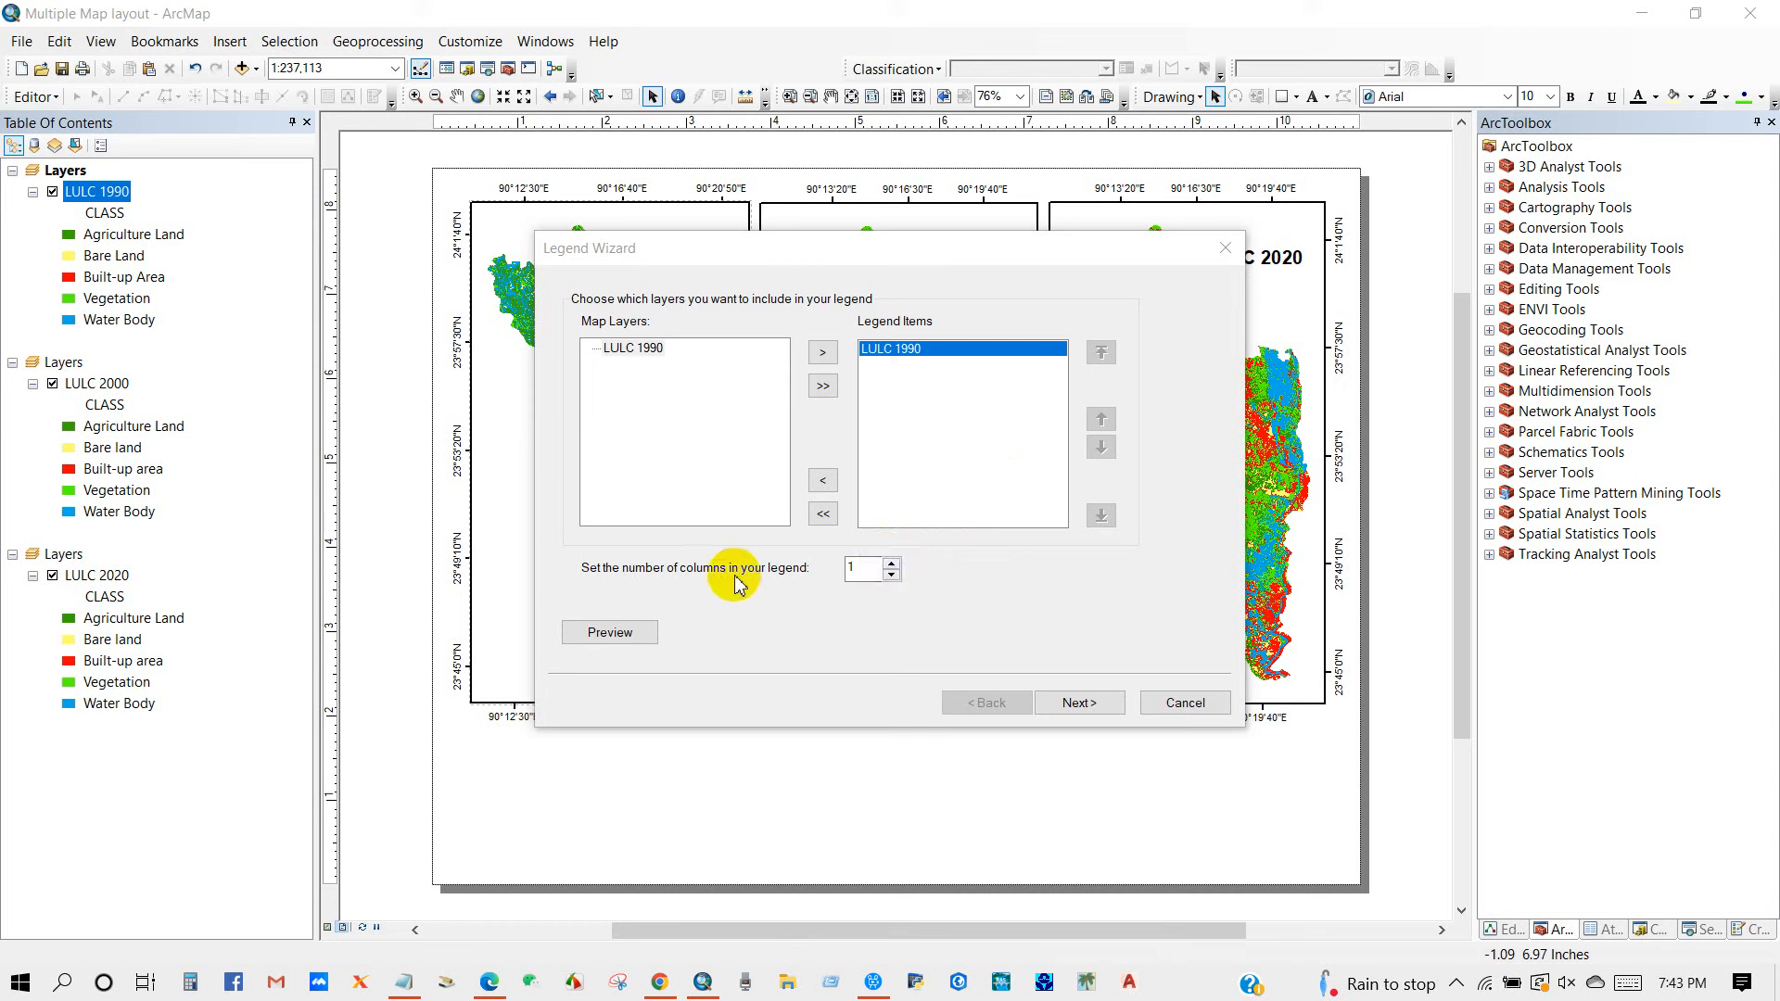
pyautogui.click(891, 562)
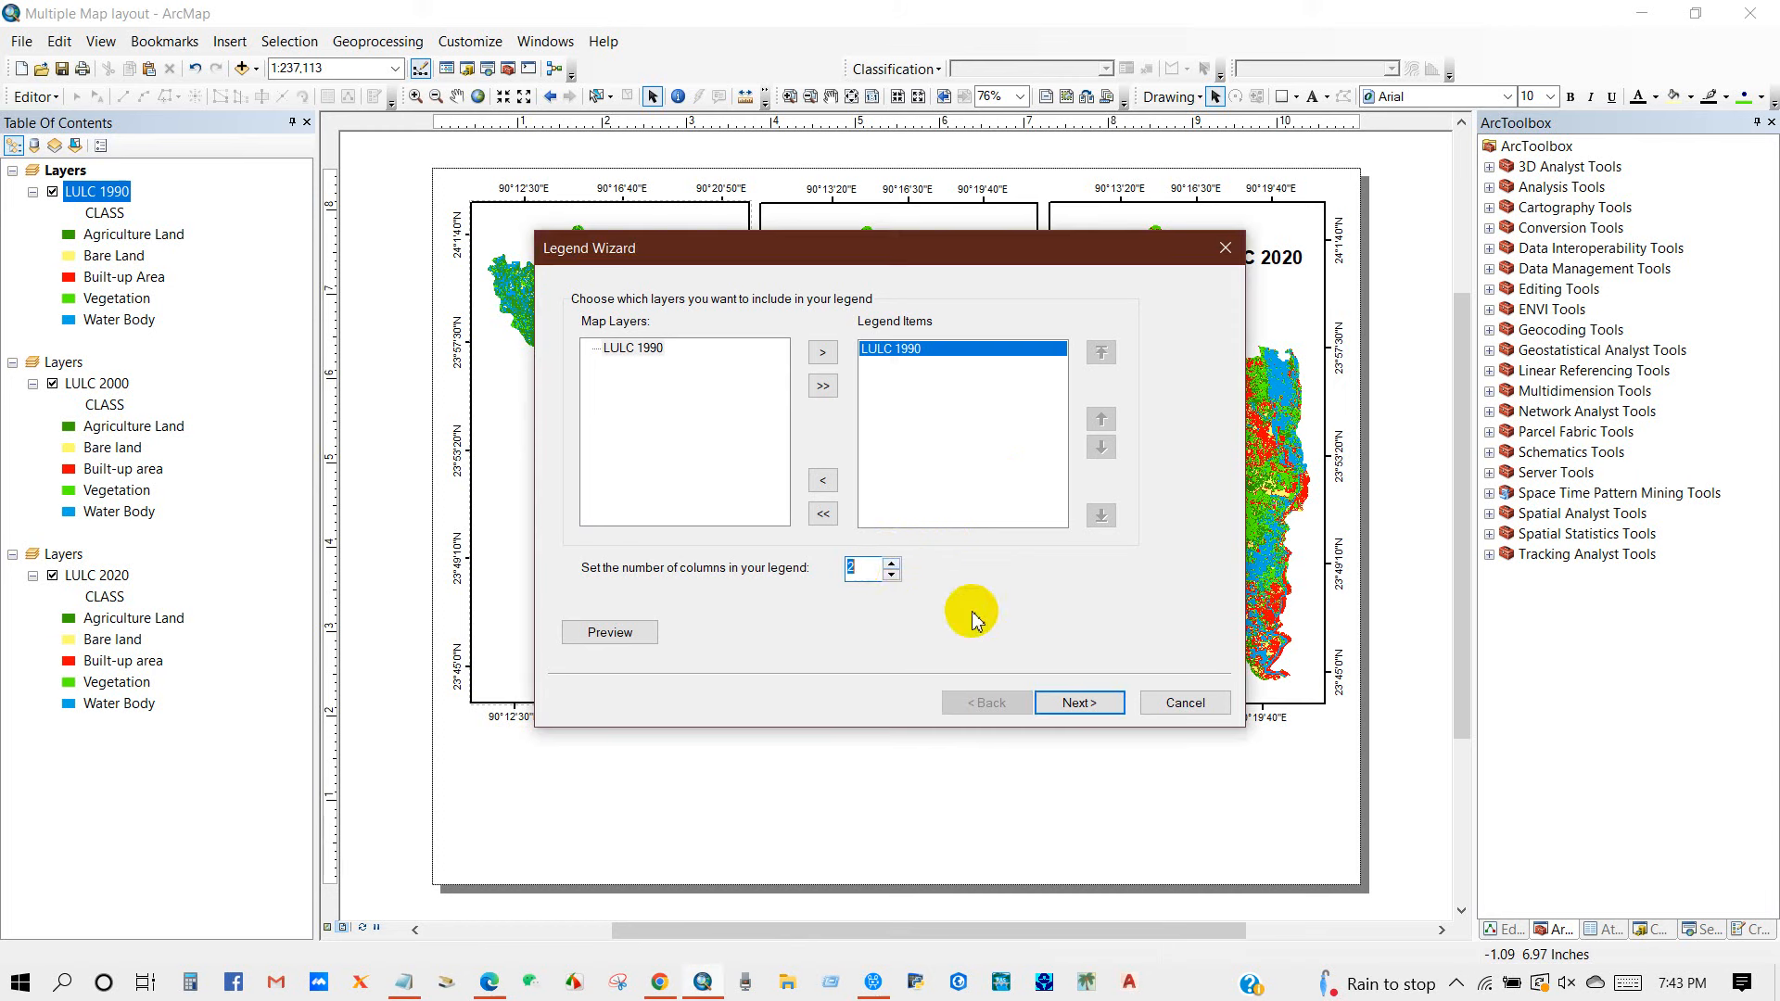
pyautogui.click(1066, 703)
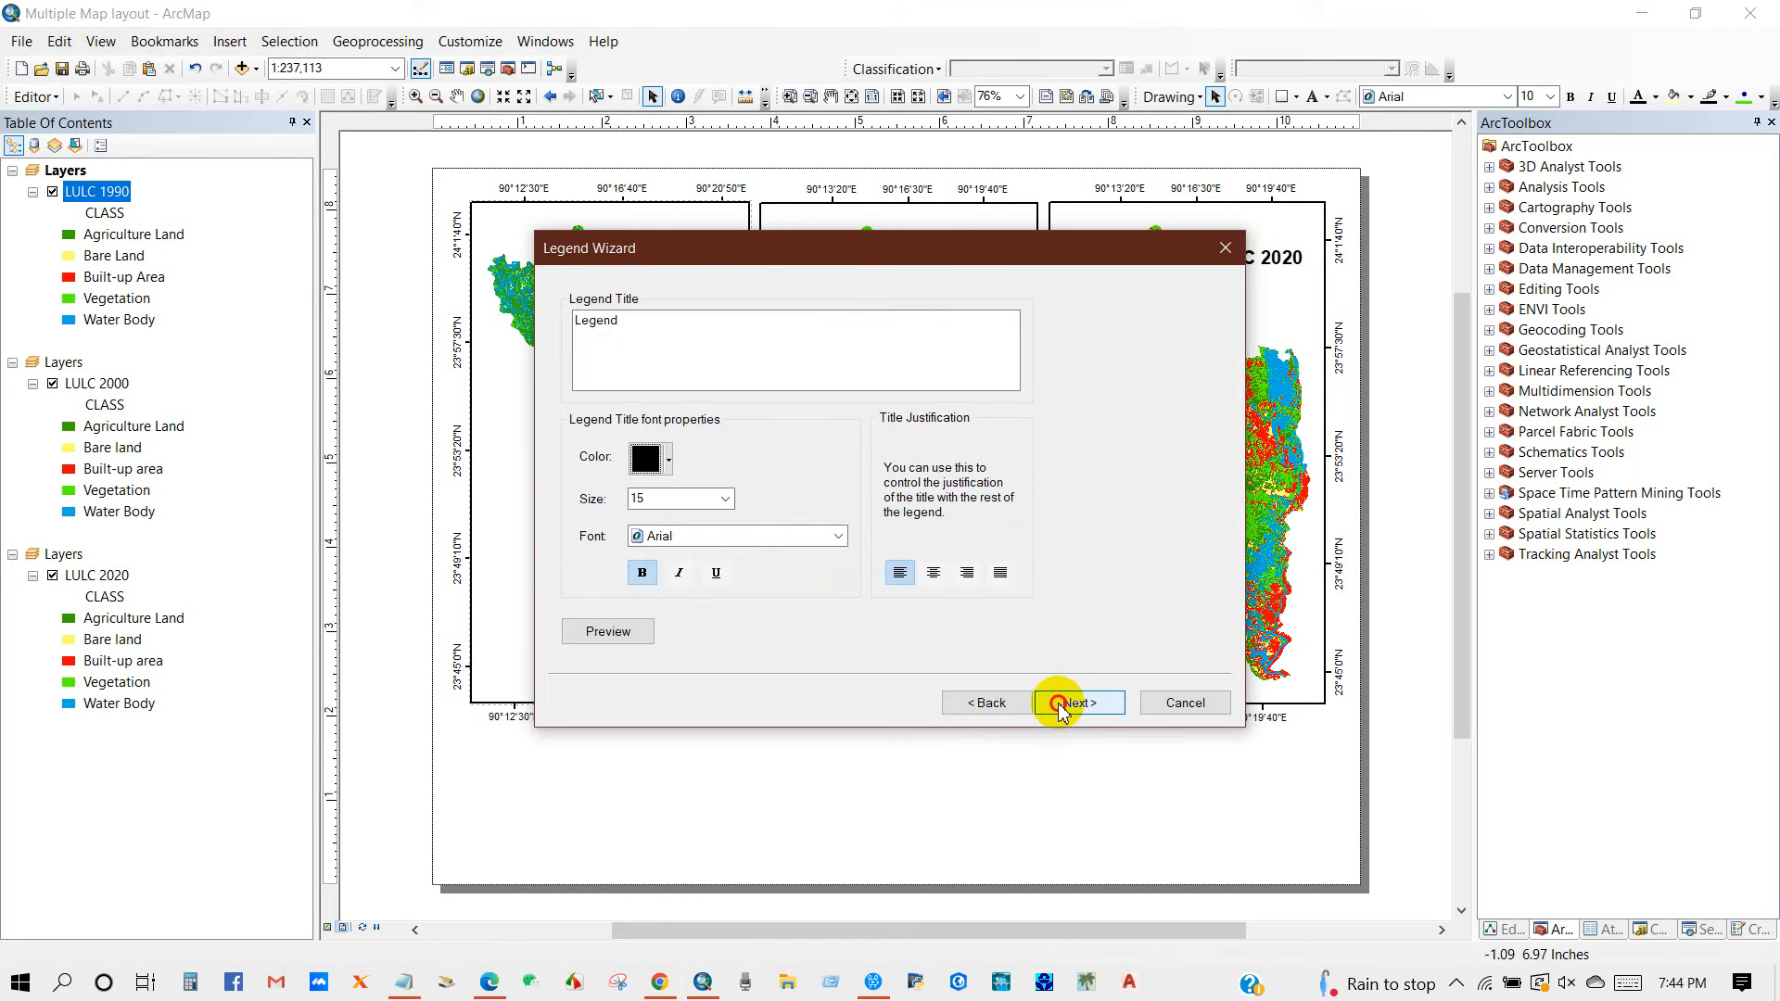
pyautogui.click(1062, 707)
pyautogui.click(1075, 705)
pyautogui.click(1066, 705)
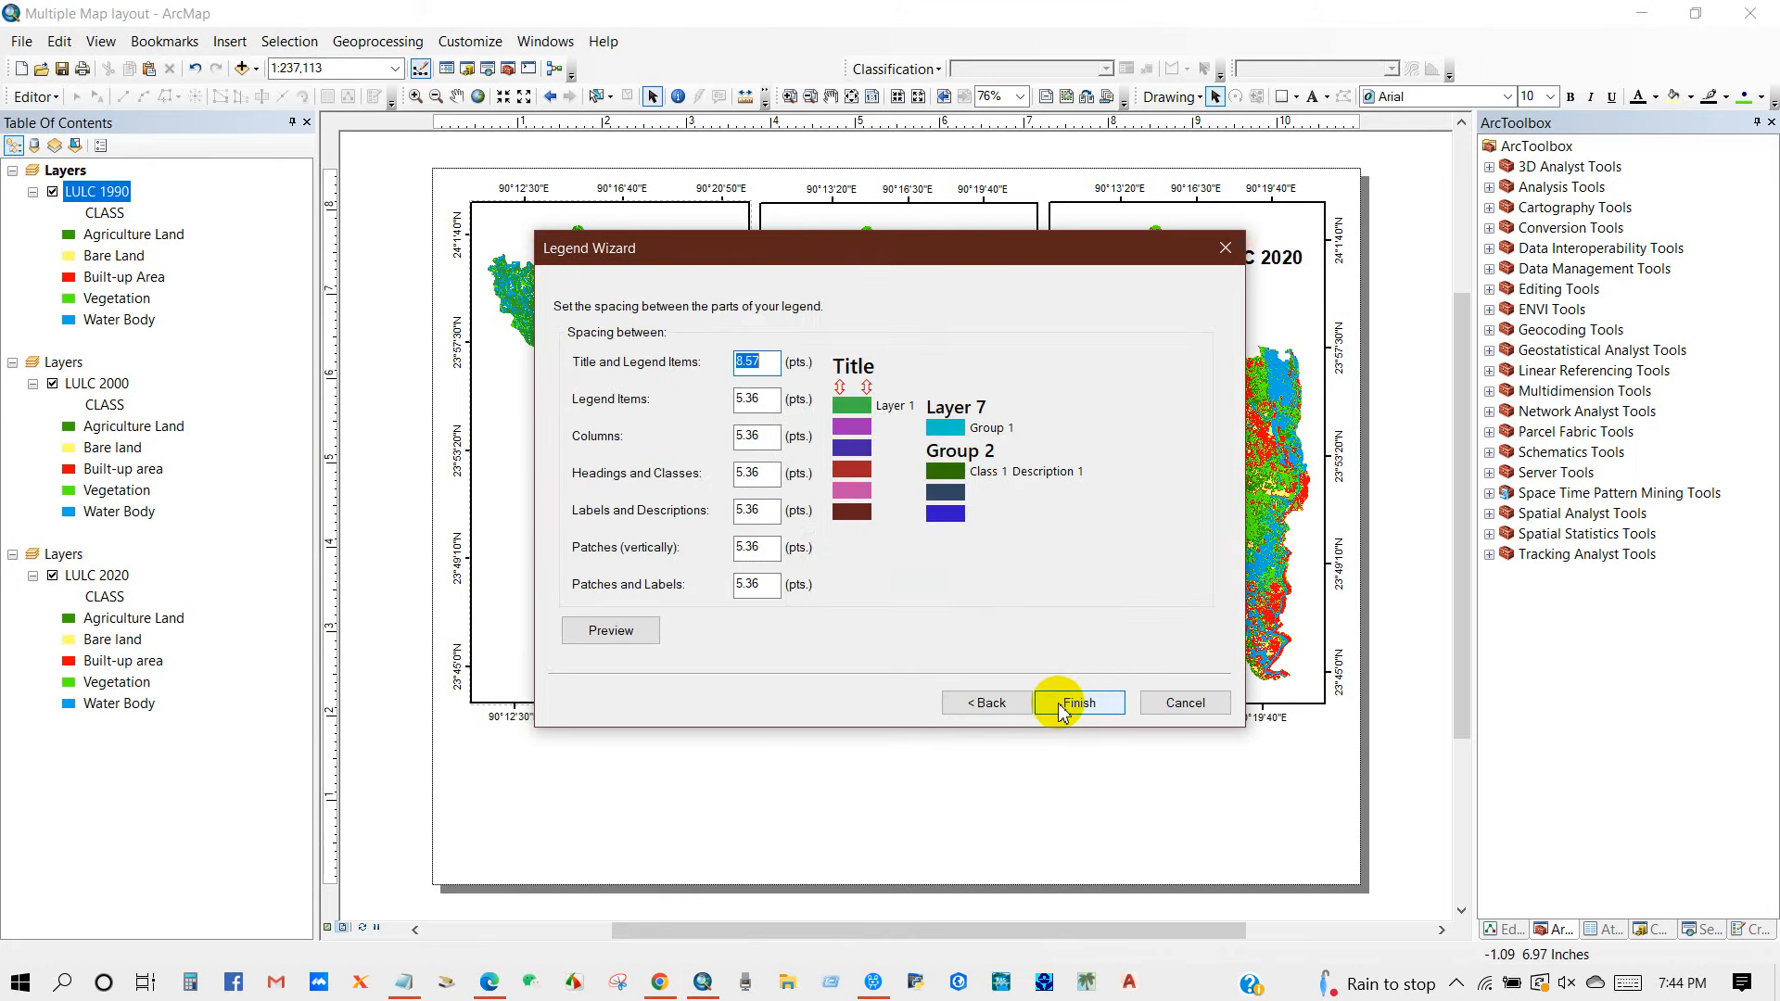
pyautogui.click(1058, 706)
pyautogui.moveTo(857, 577); pyautogui.dragTo(574, 792)
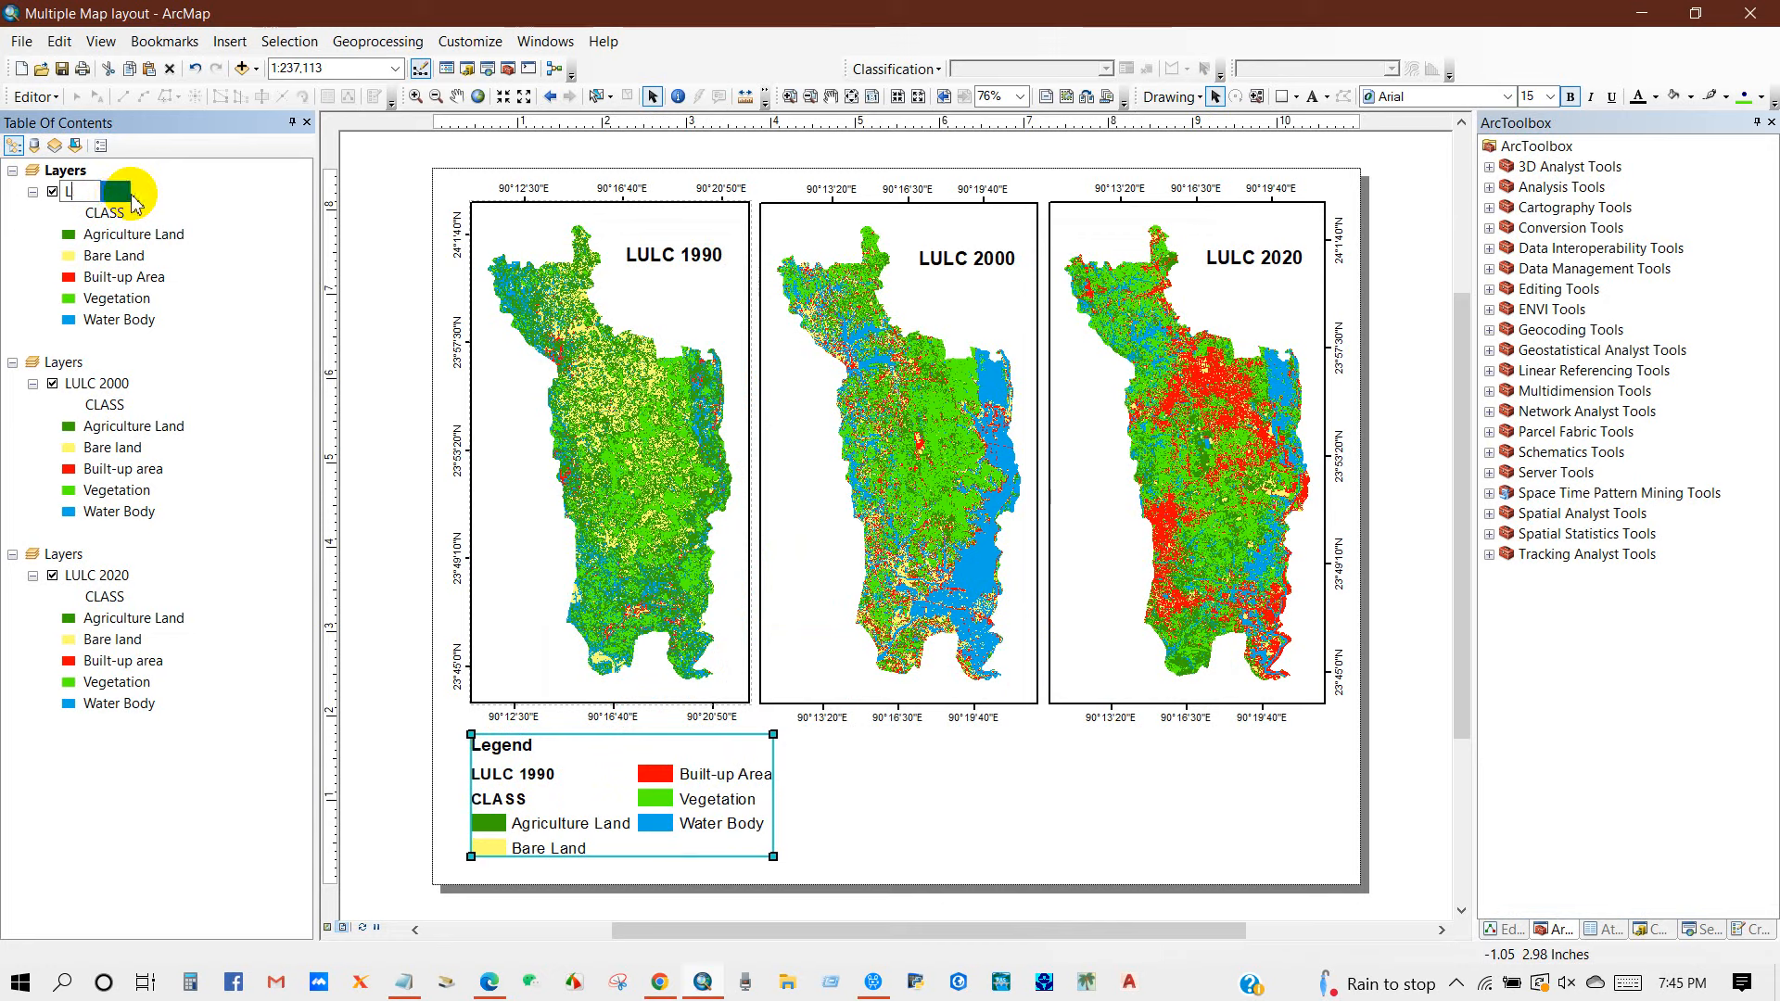
# - Rename the LULC 1990 layer as "Land Use/Land Cover"
pyautogui.write('d Use')
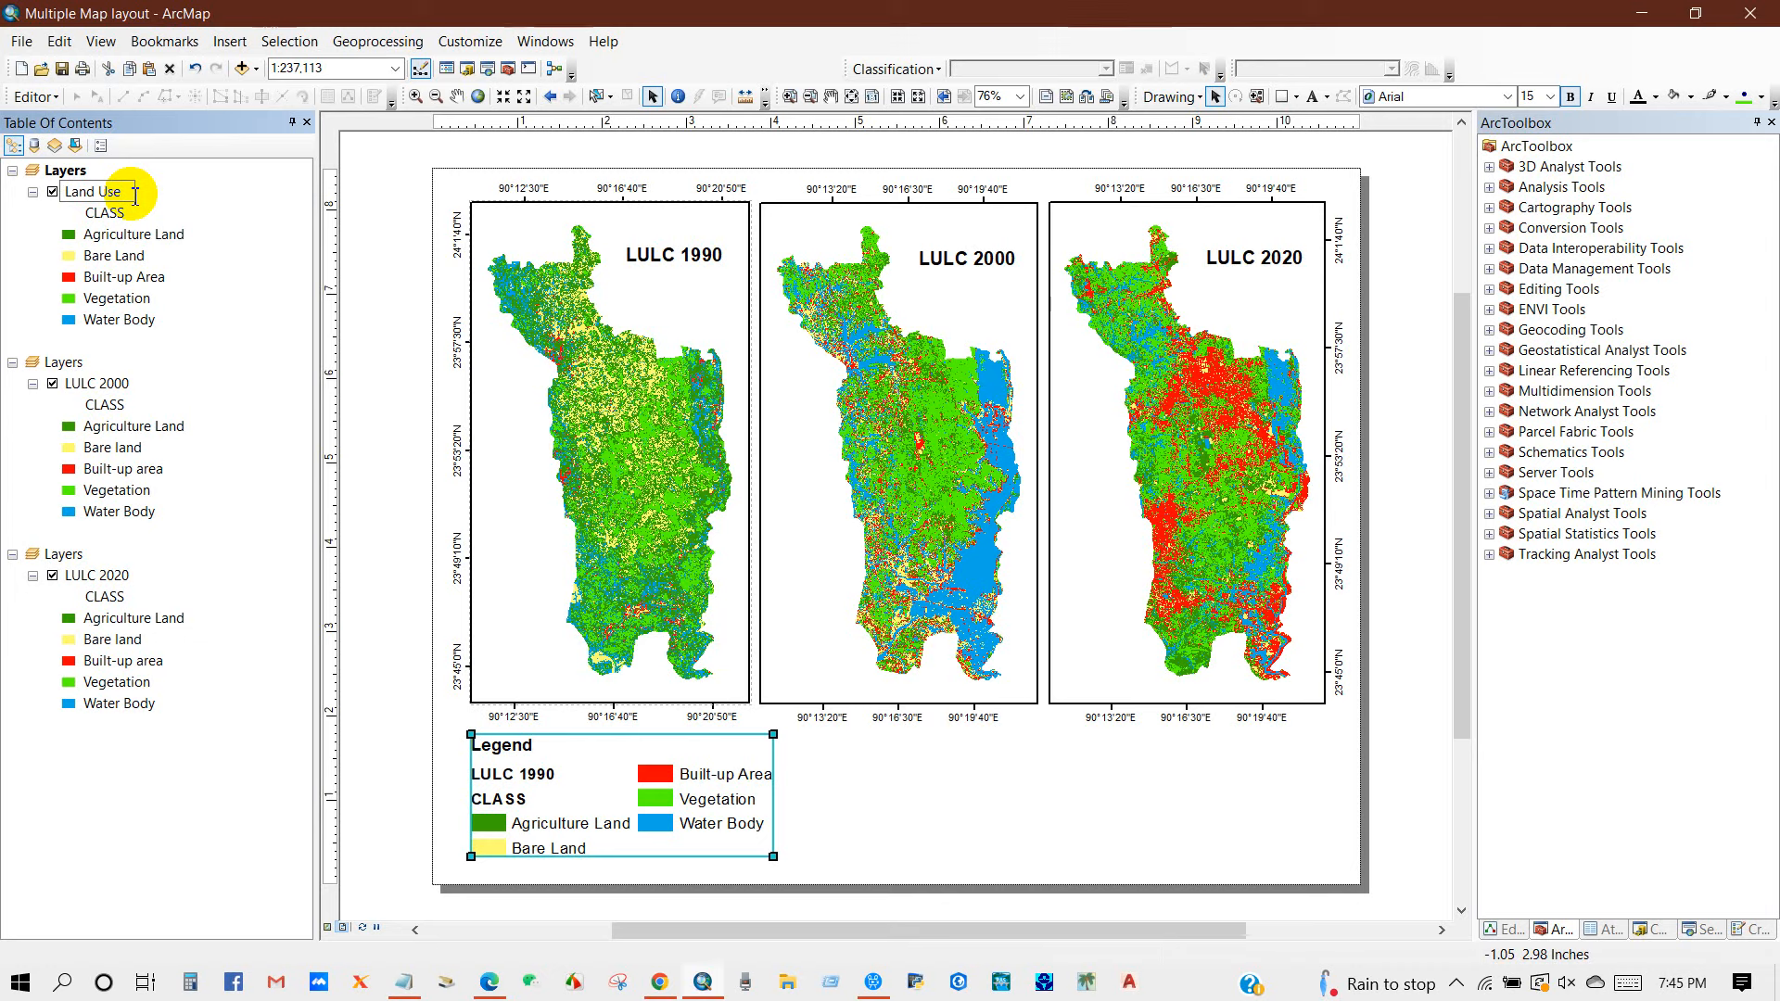
pyautogui.write('/Land Cover')
pyautogui.press('Return')
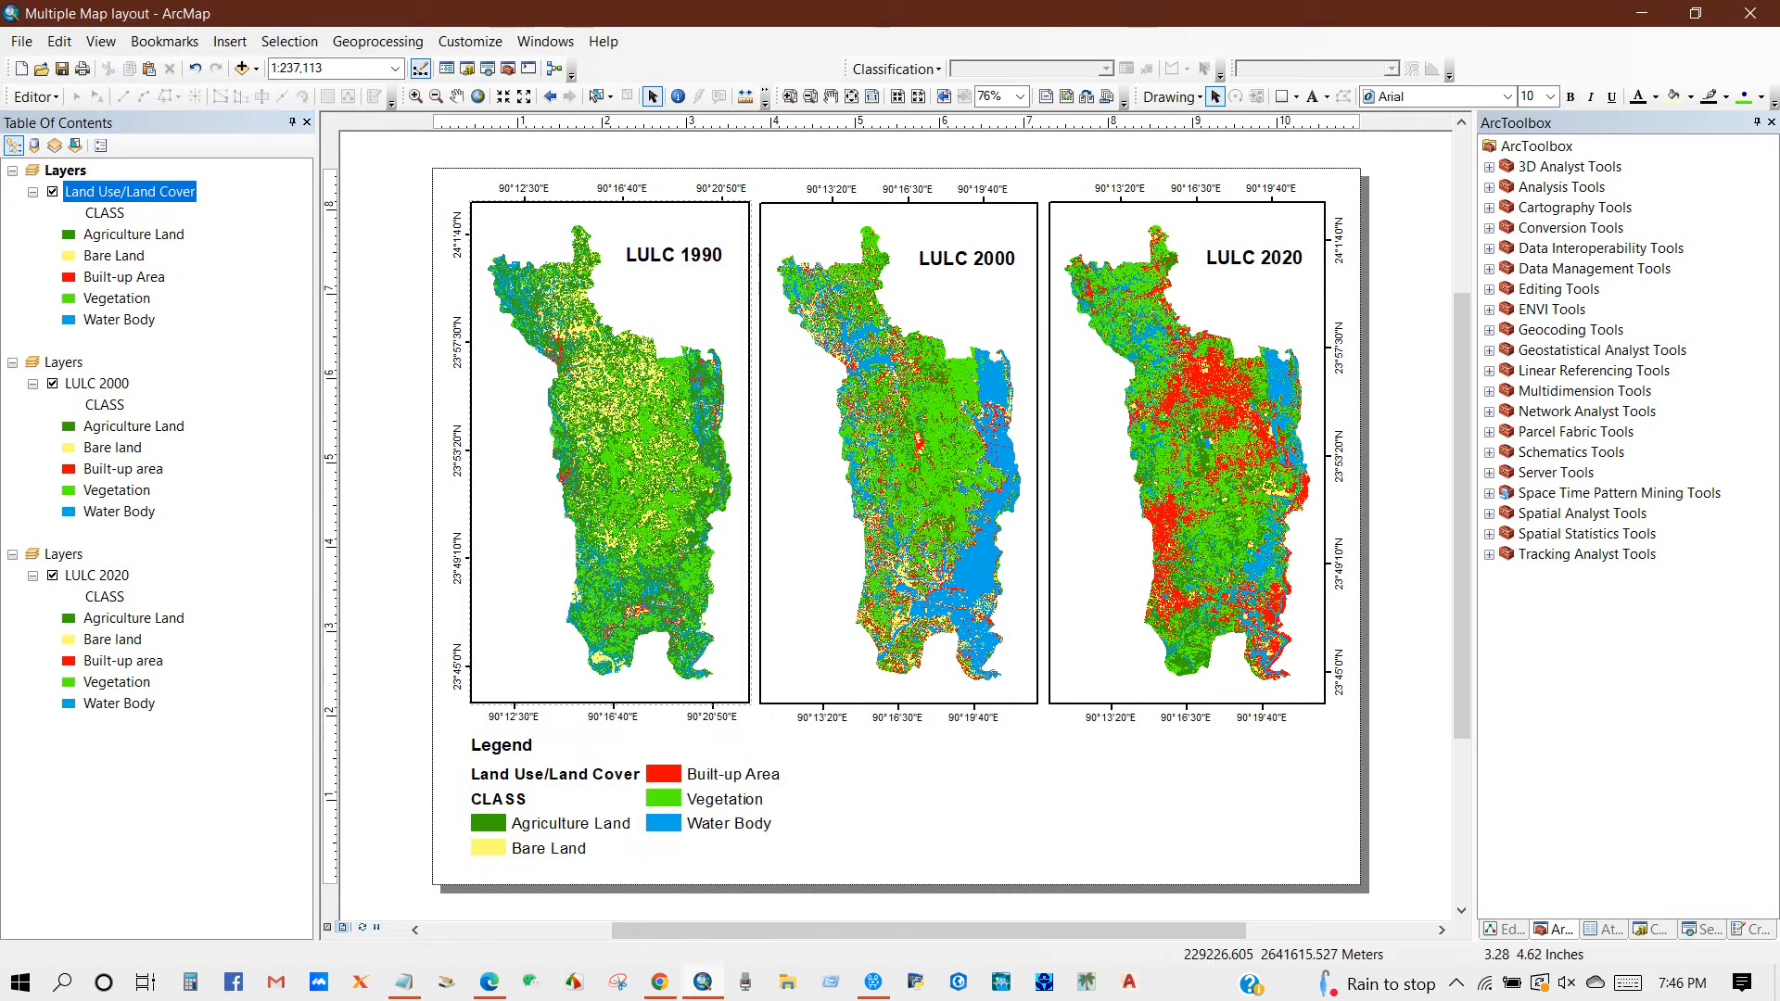
# - Draw a rectangle about 3.9 by 1.66 in around the legend and give it no fill and a near-black outline
pyautogui.click(1281, 97)
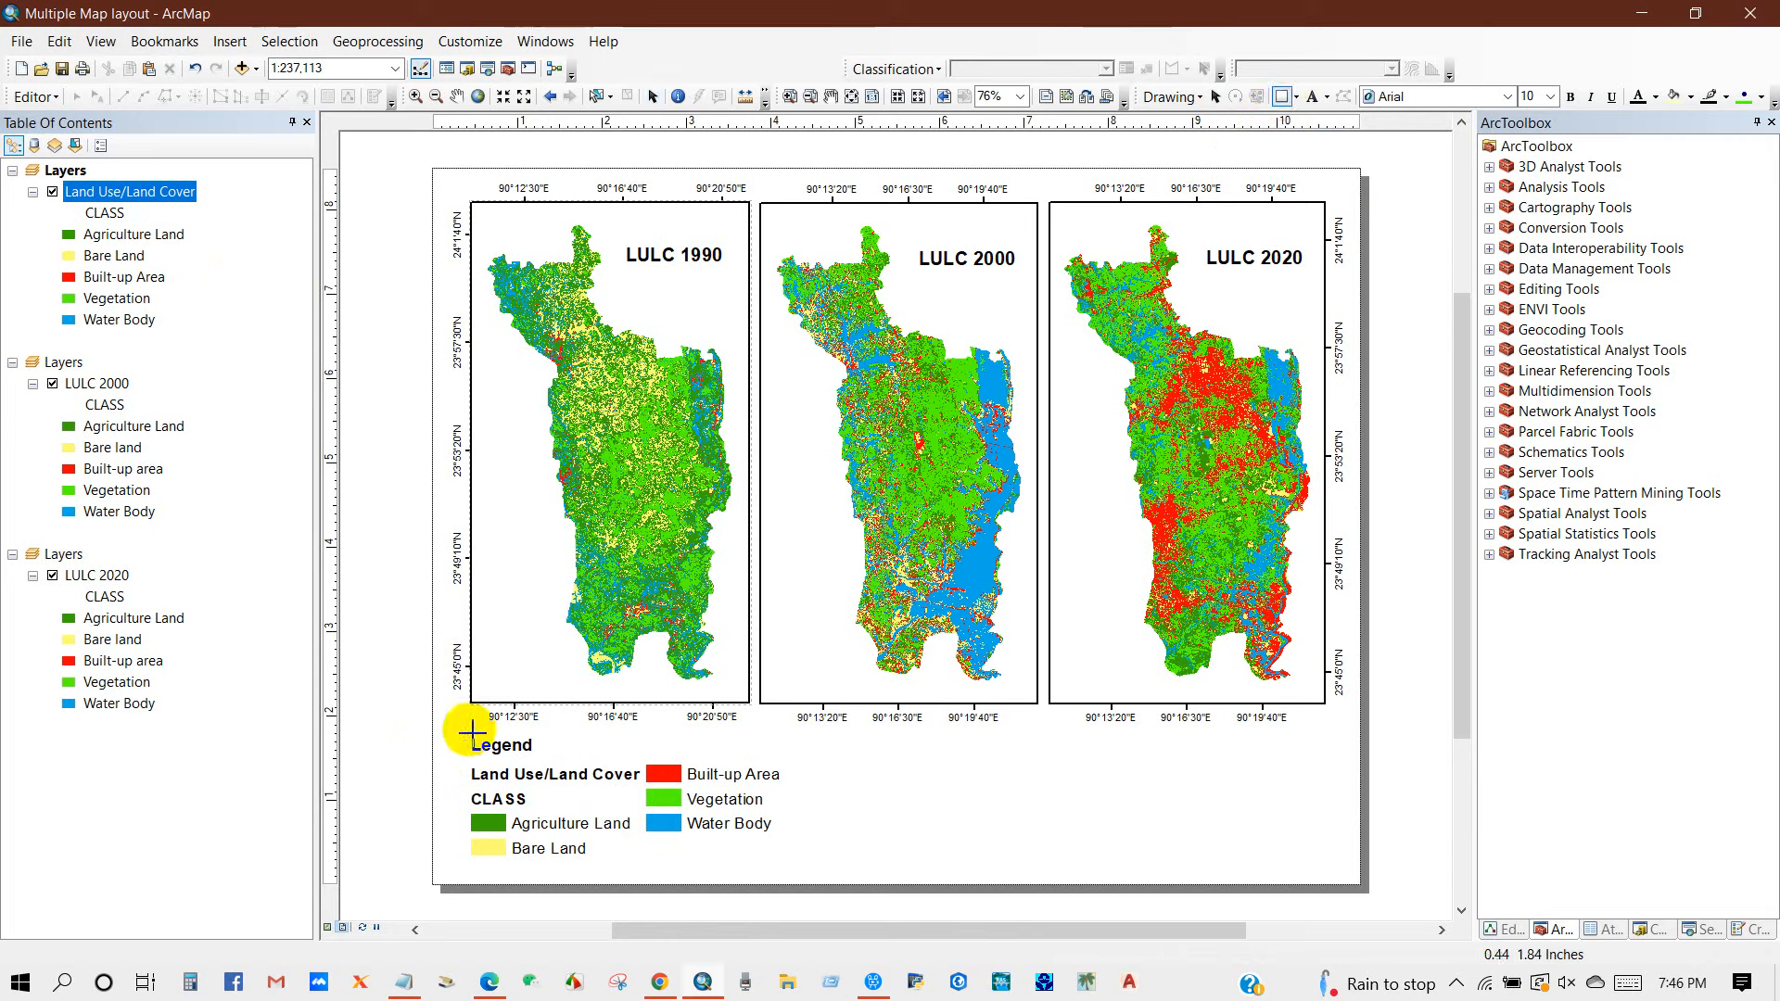
pyautogui.moveTo(471, 730)
pyautogui.mouseDown()
pyautogui.moveTo(520, 773)
pyautogui.moveTo(799, 872)
pyautogui.mouseUp()
pyautogui.rightClick(584, 803)
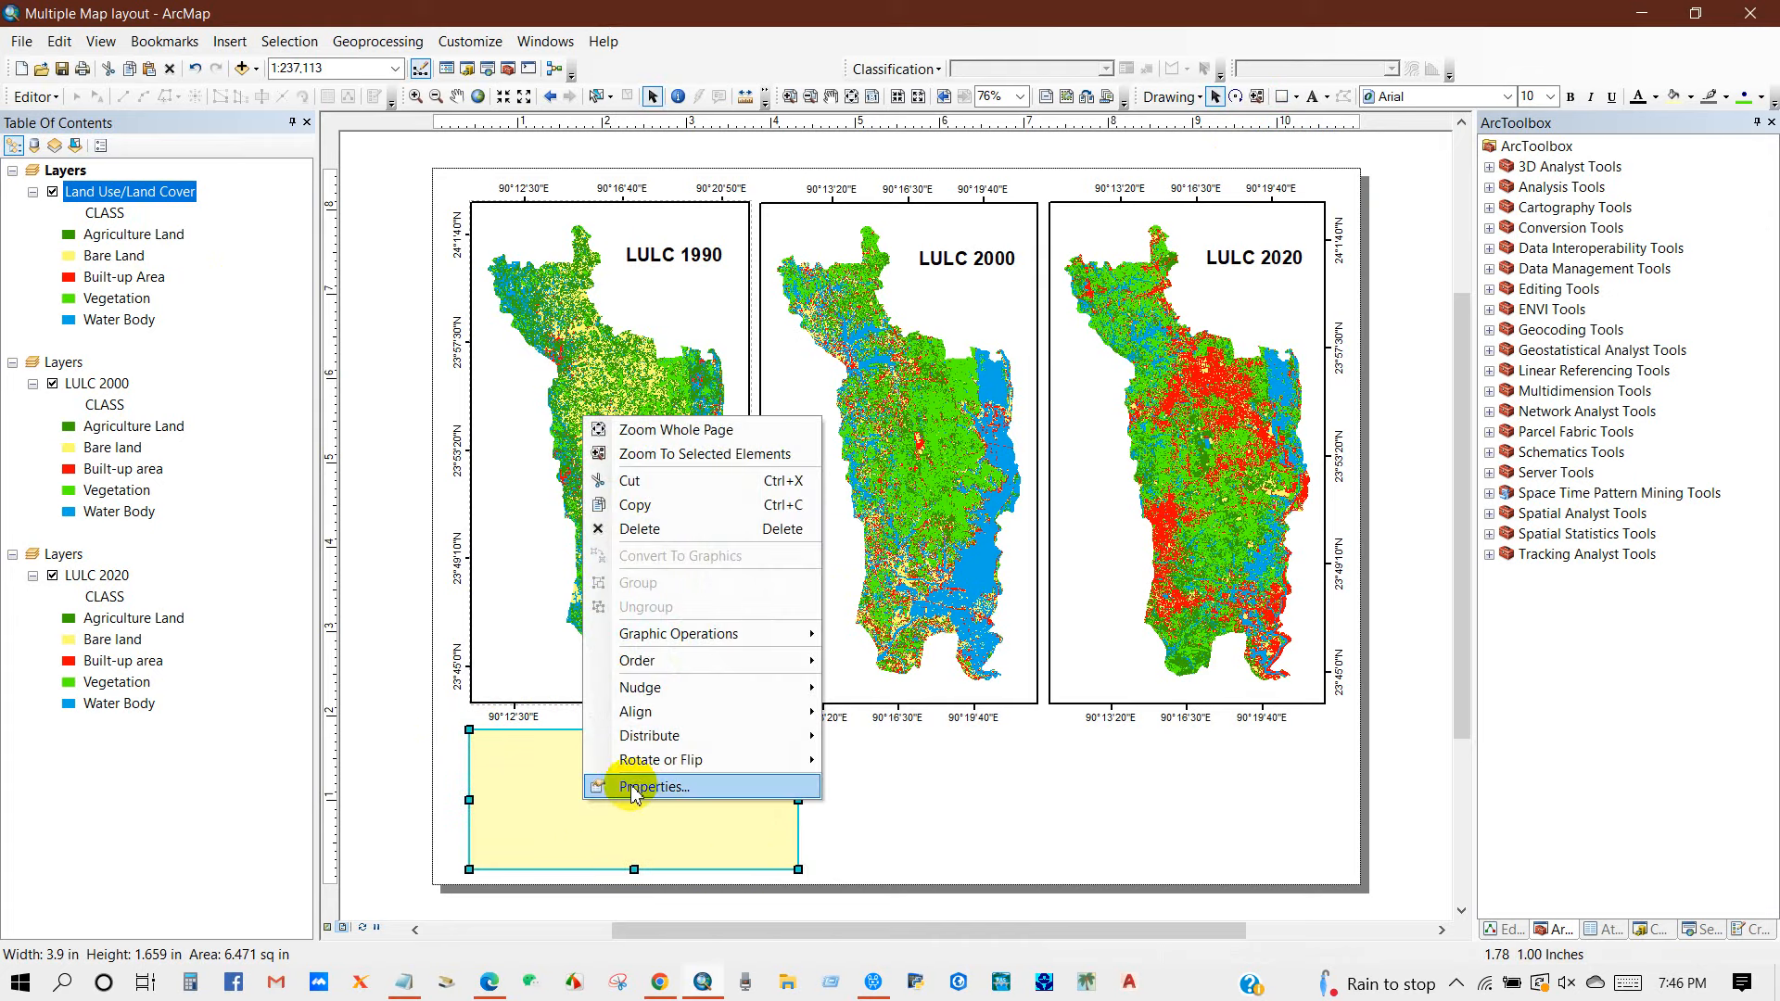
pyautogui.click(642, 788)
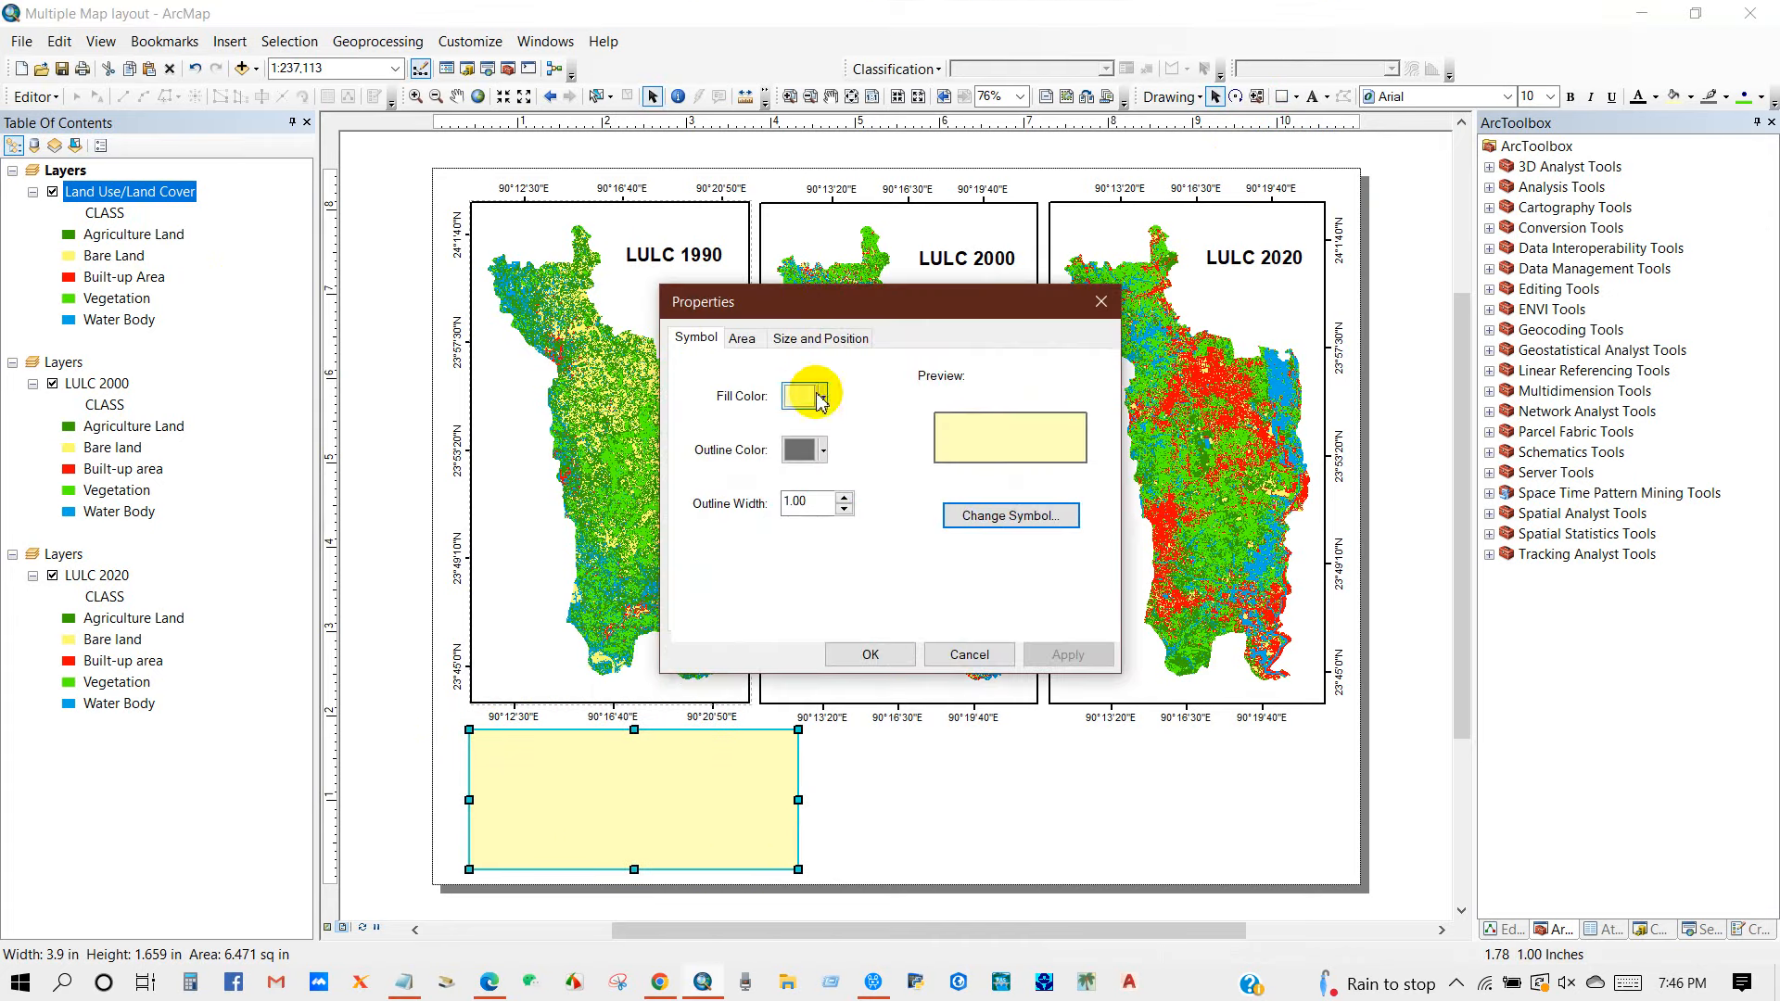
pyautogui.click(821, 399)
pyautogui.click(834, 427)
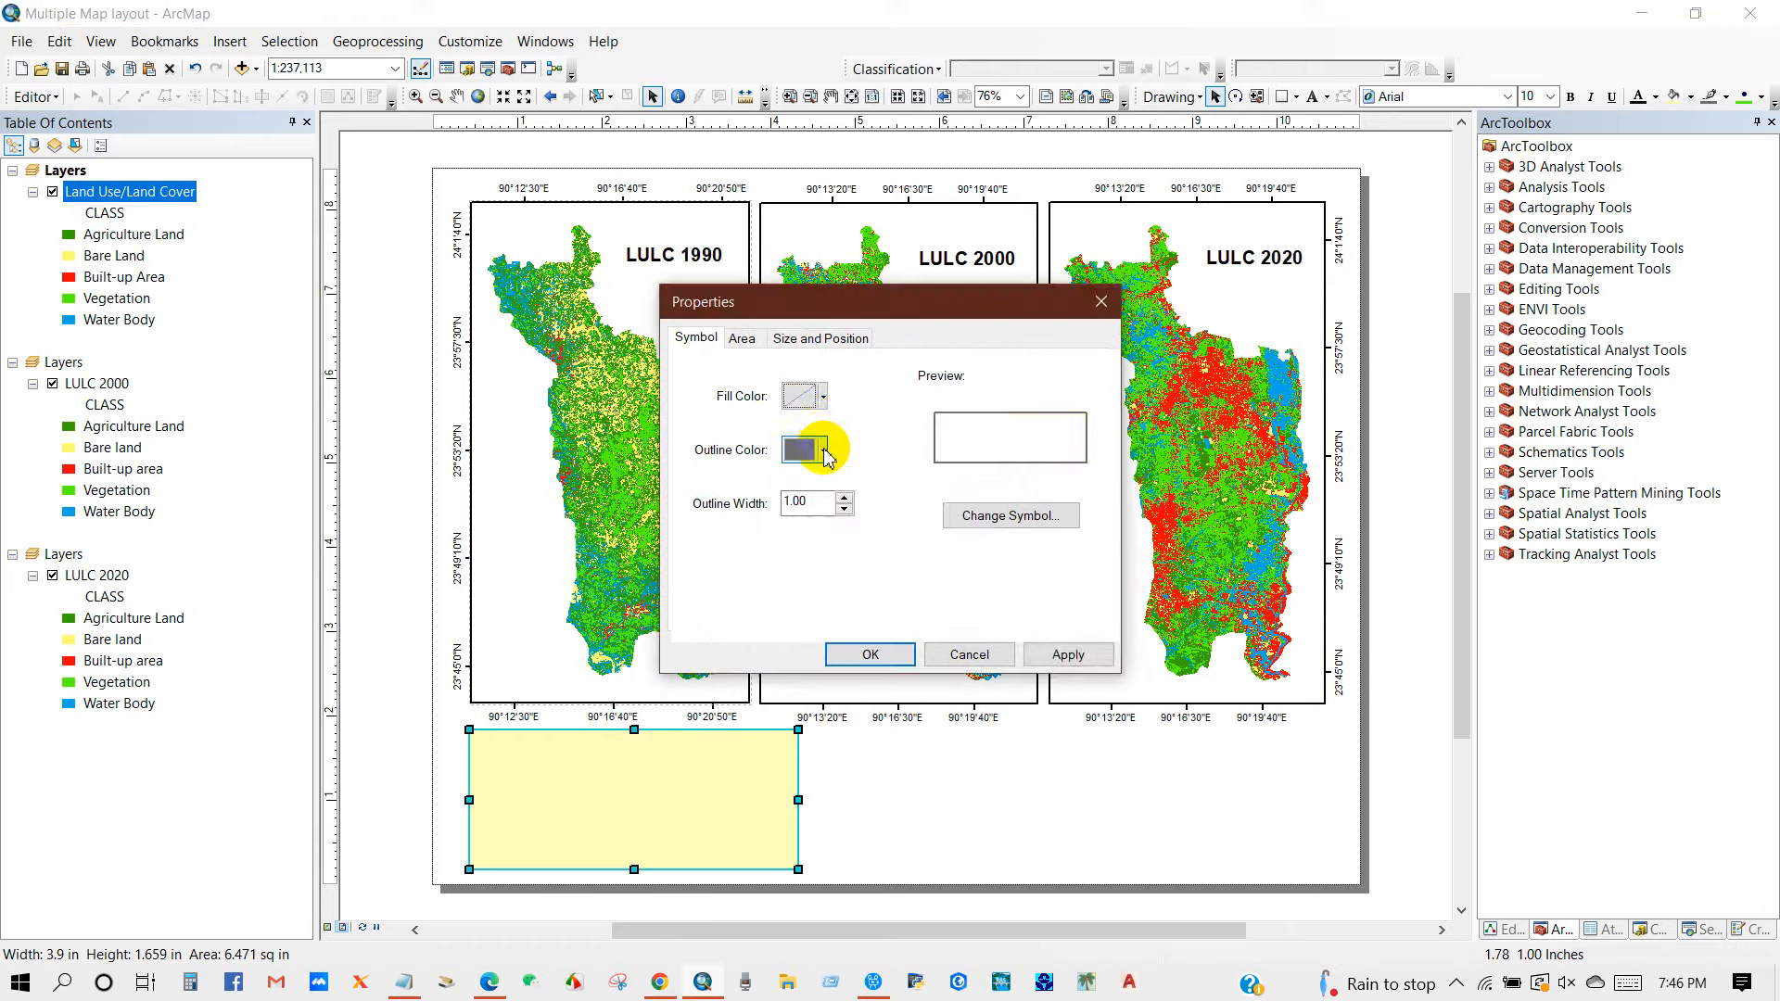
pyautogui.click(822, 450)
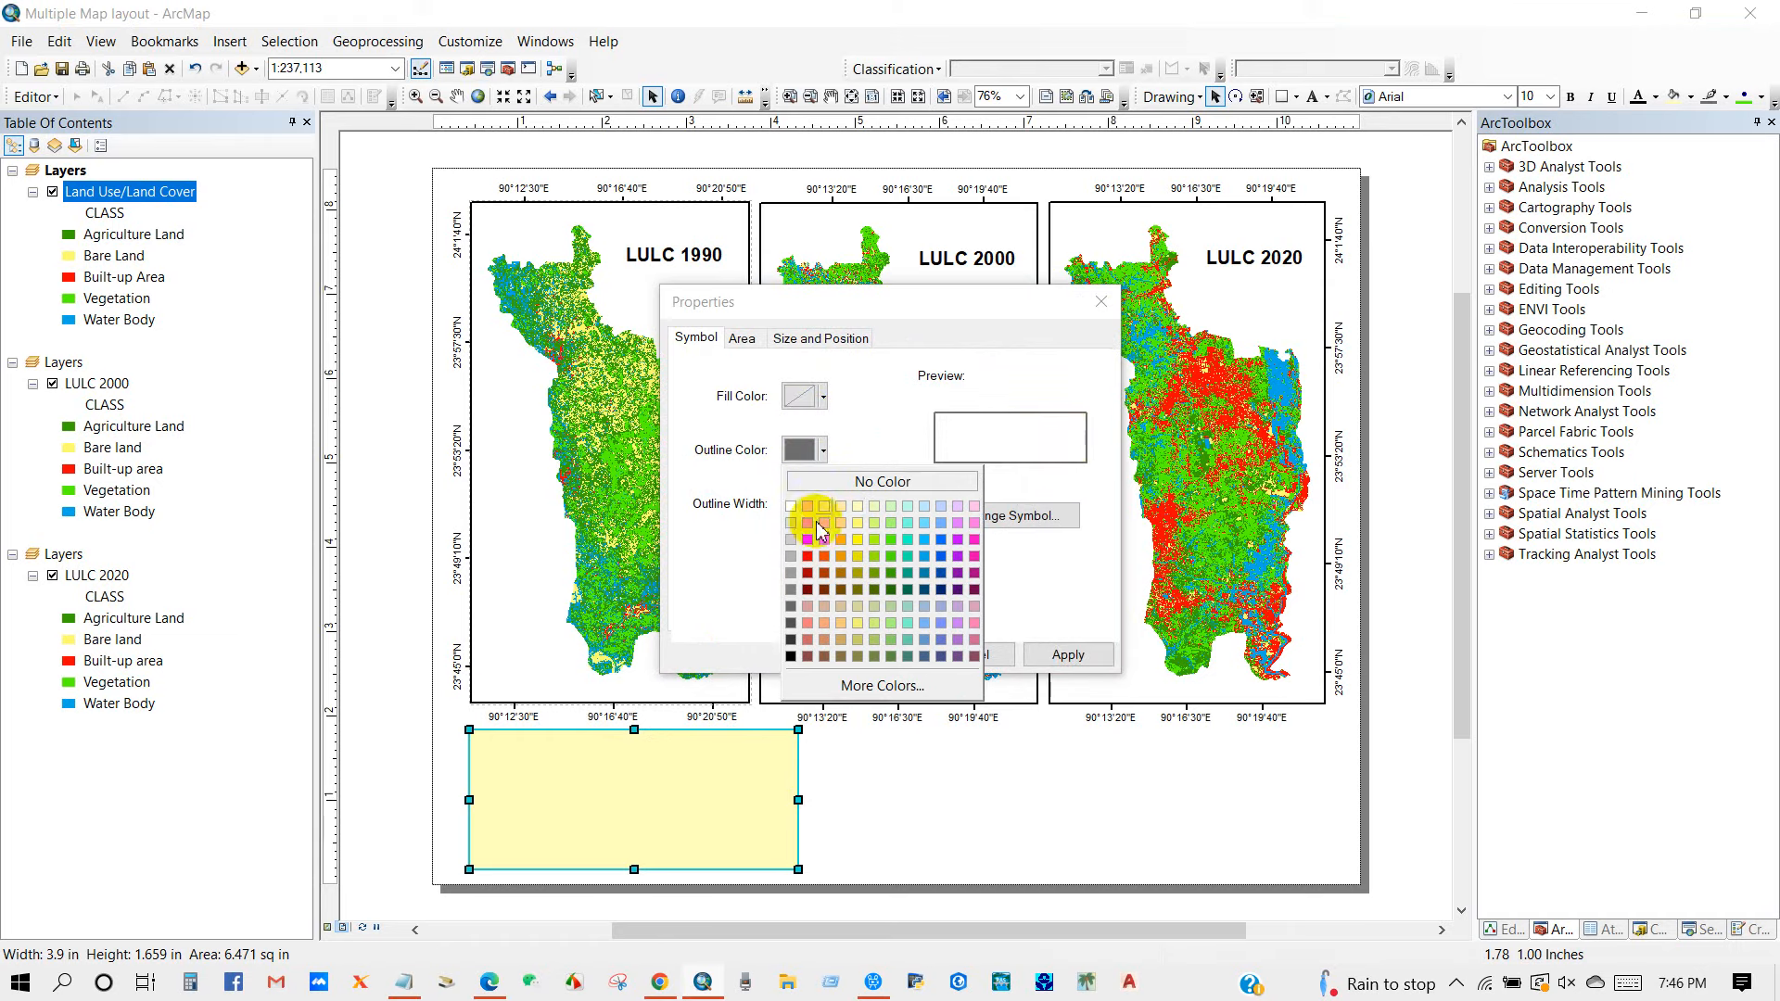
pyautogui.click(790, 640)
pyautogui.click(862, 653)
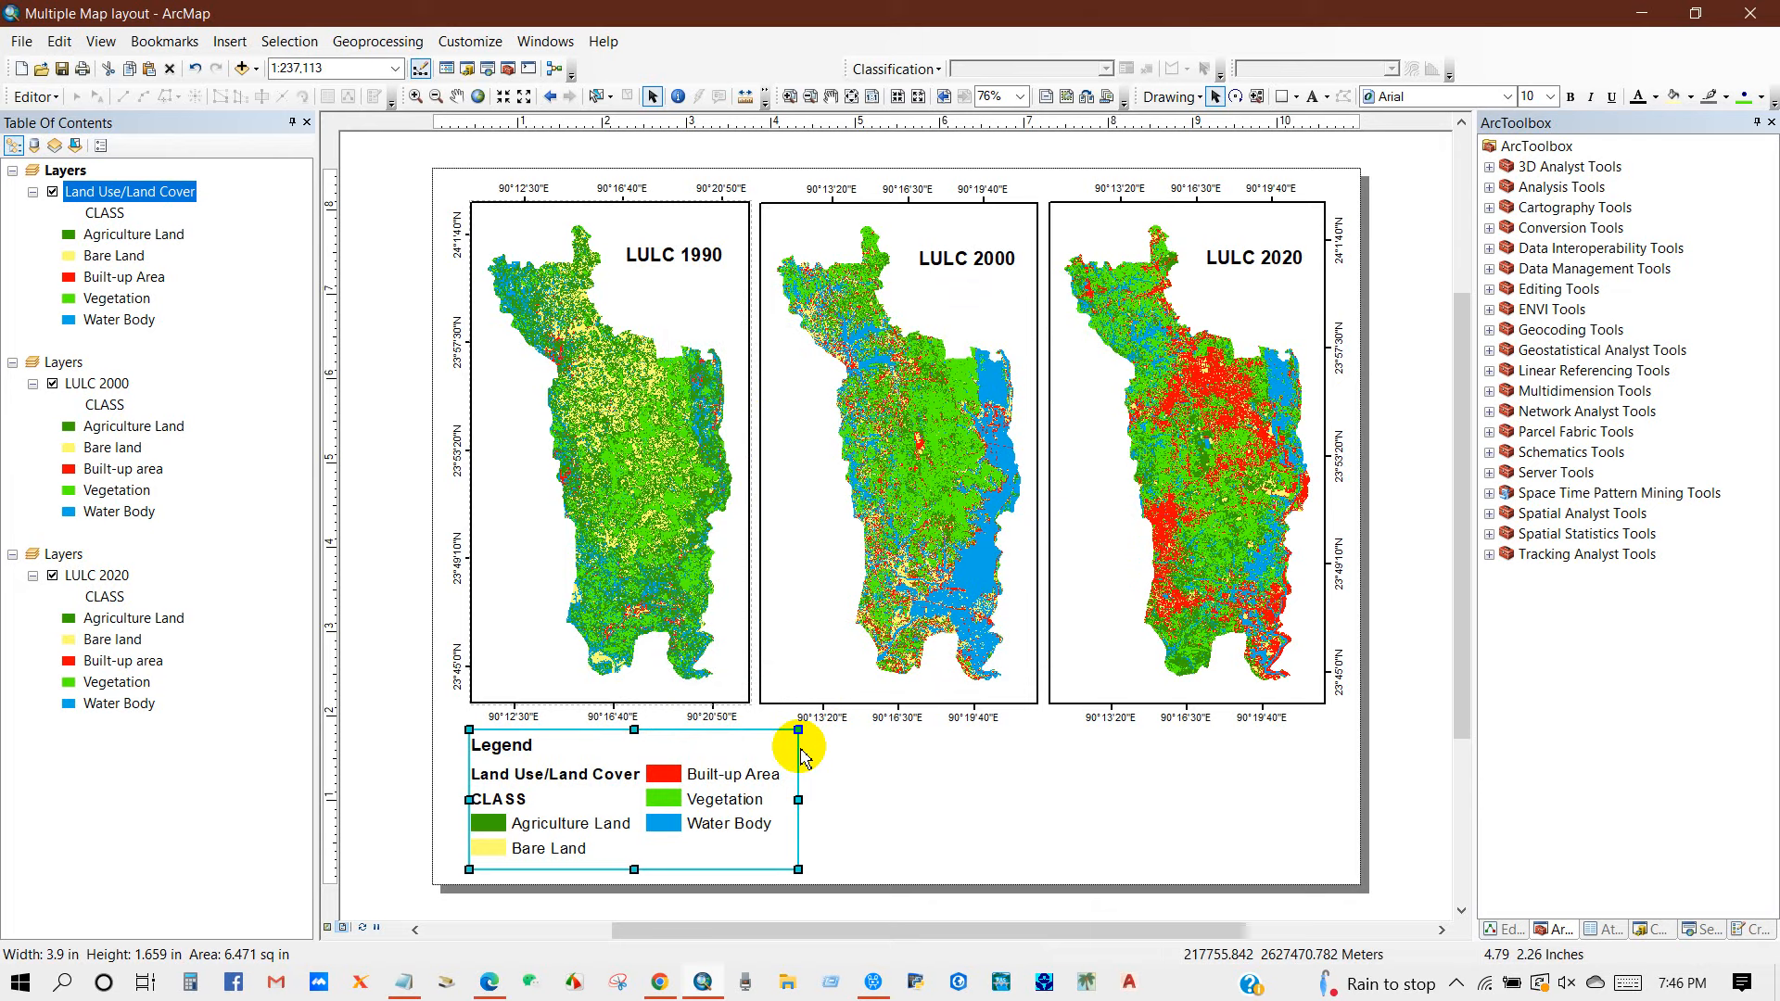
pyautogui.click(853, 788)
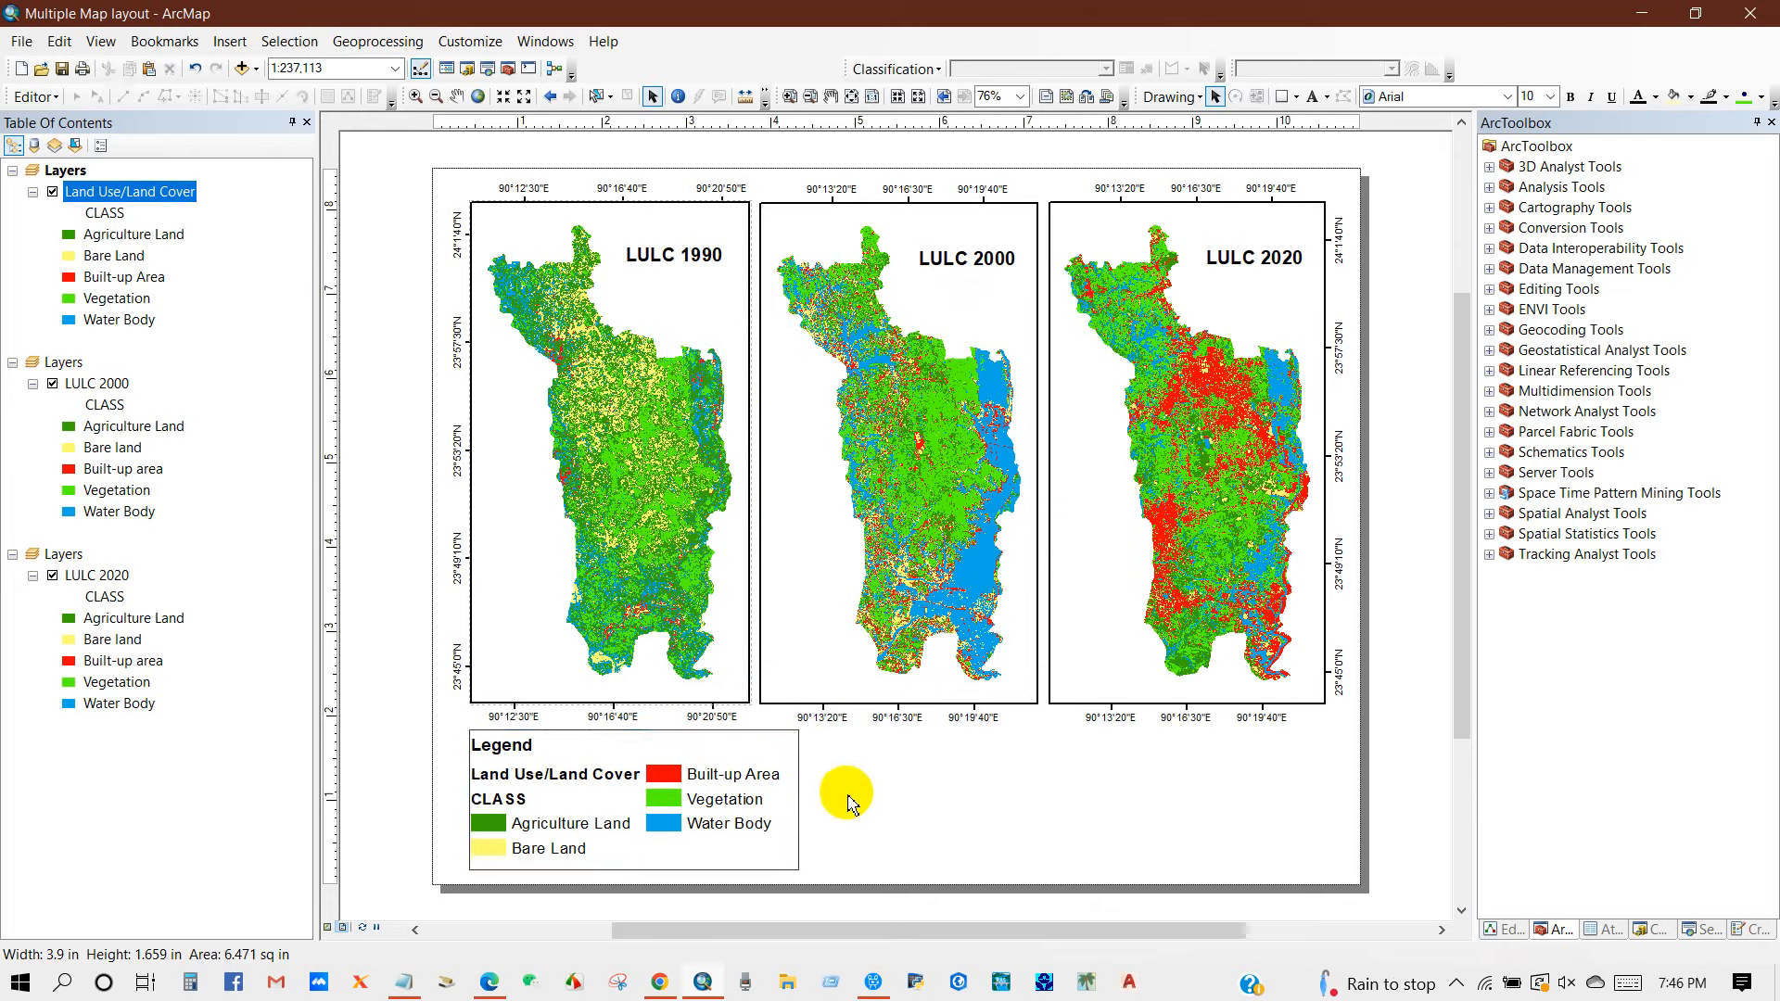
# - Shift the legend slightly to the right inside its rectangular frame
pyautogui.click(533, 796)
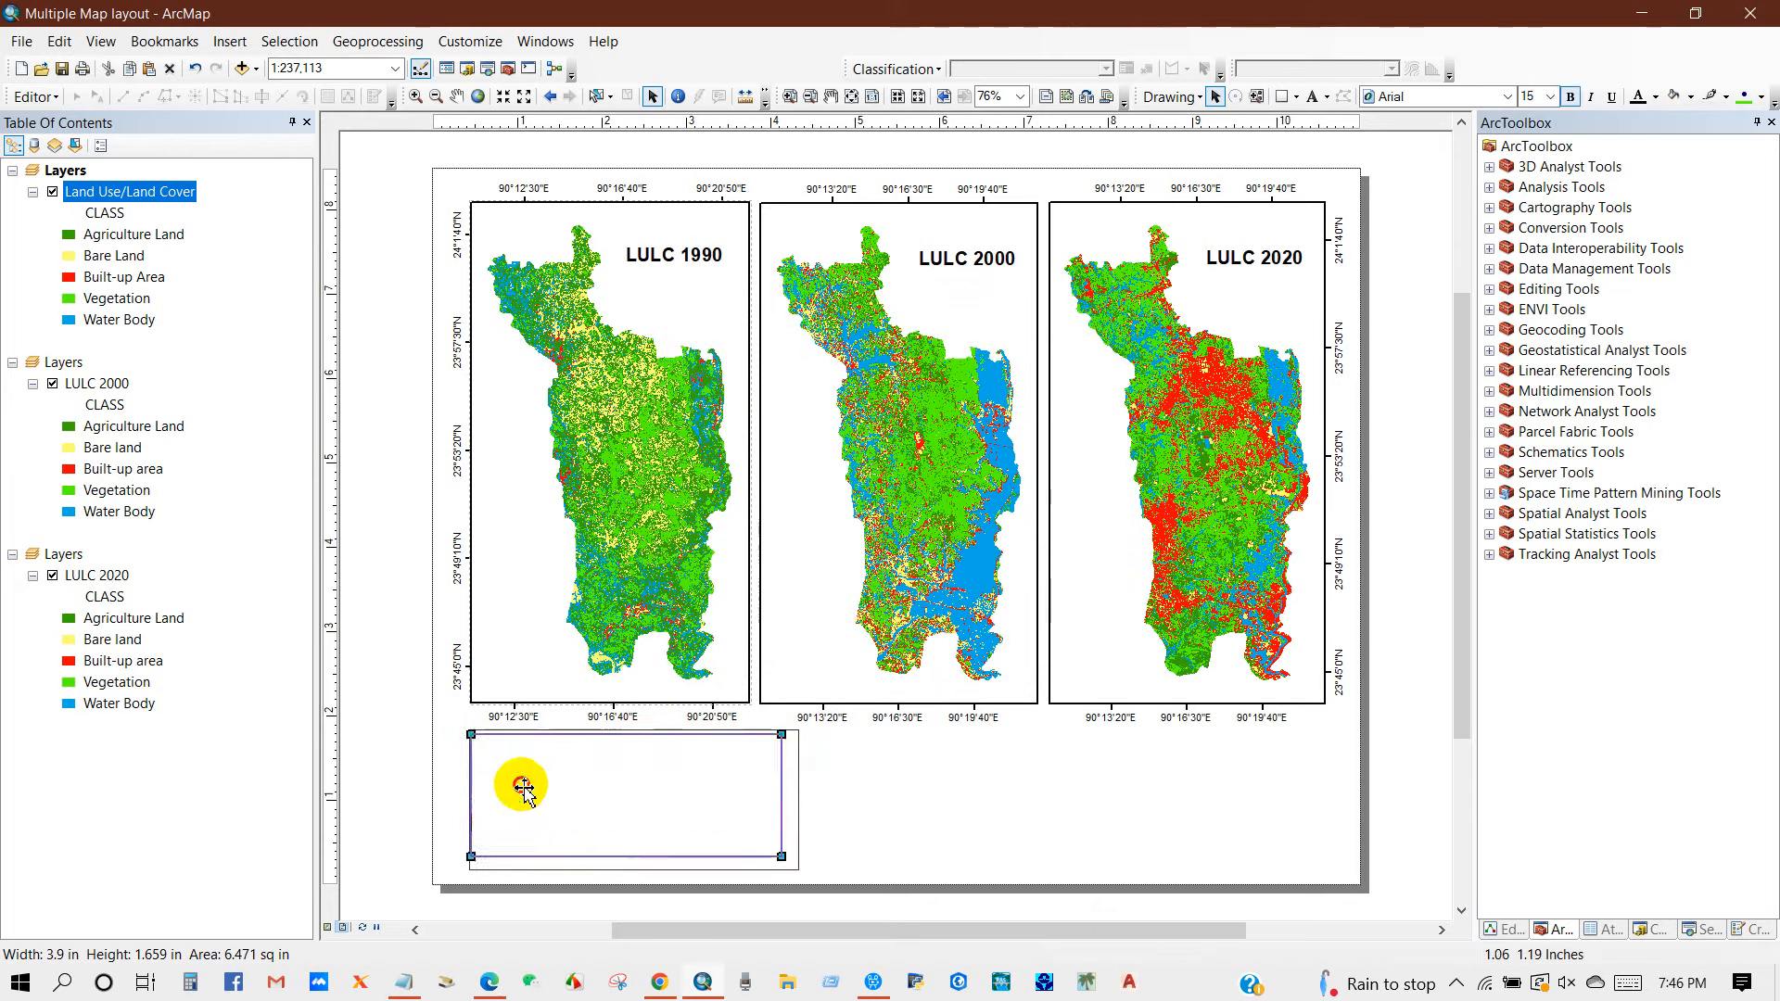
pyautogui.click(405, 758)
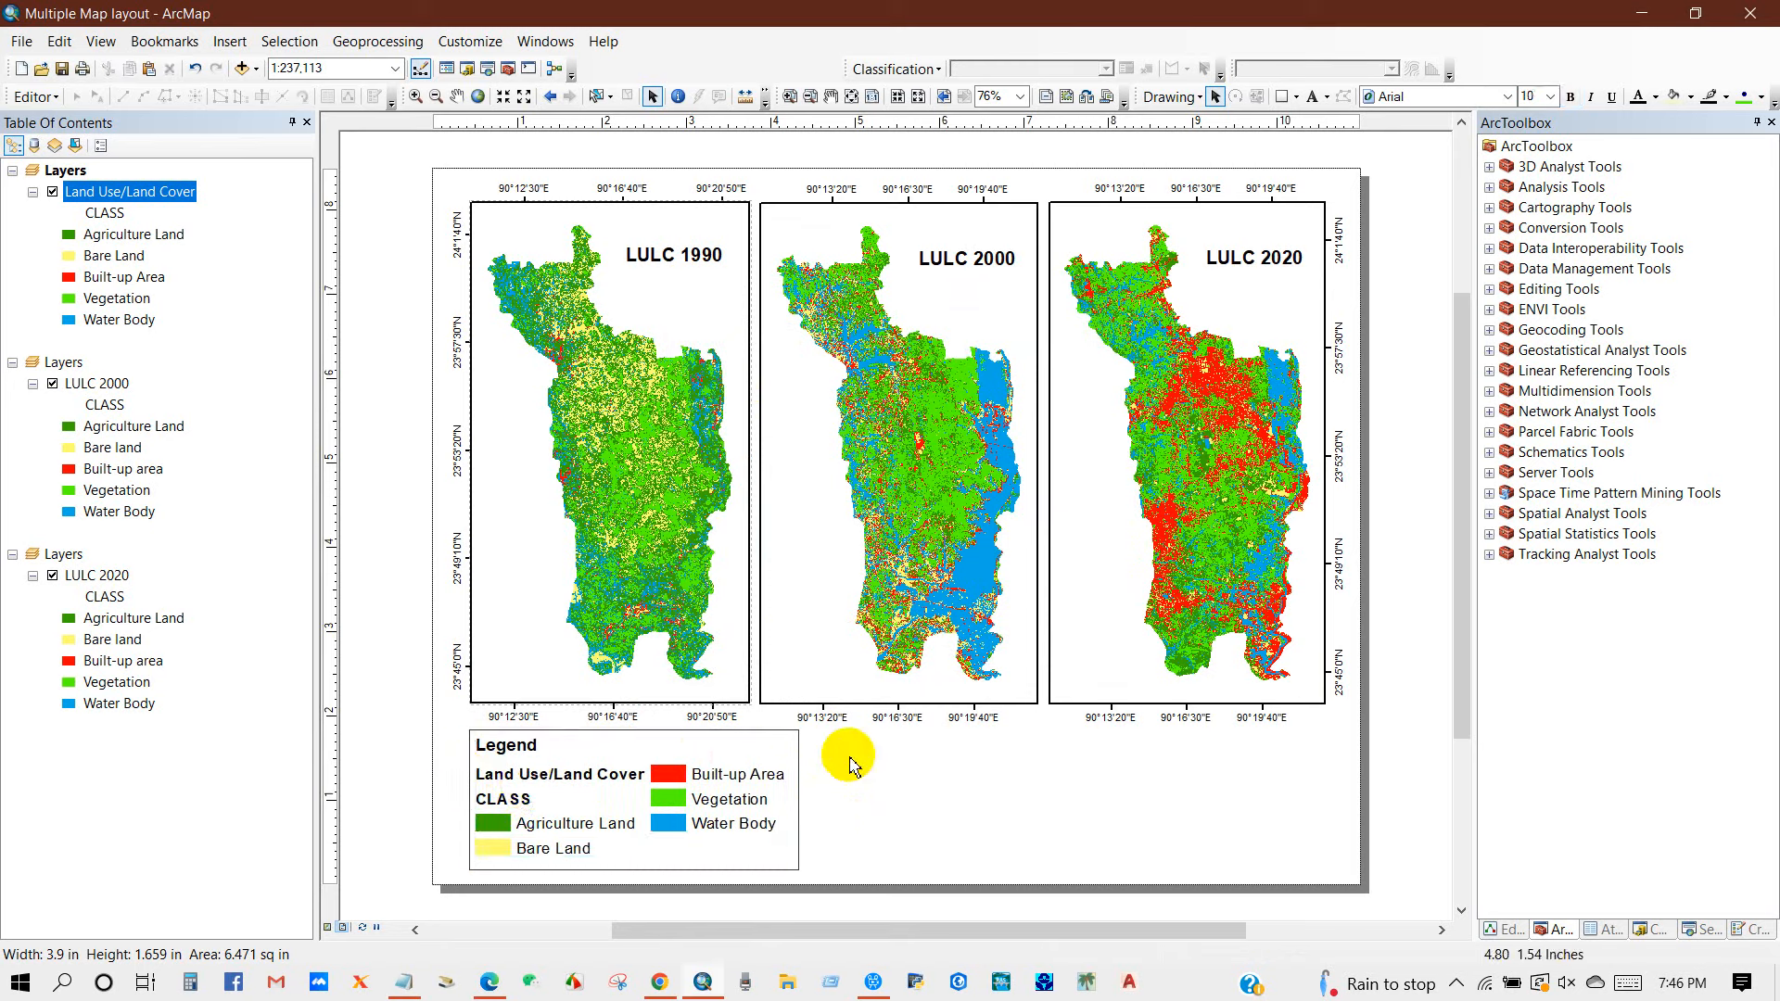
pyautogui.click(1279, 97)
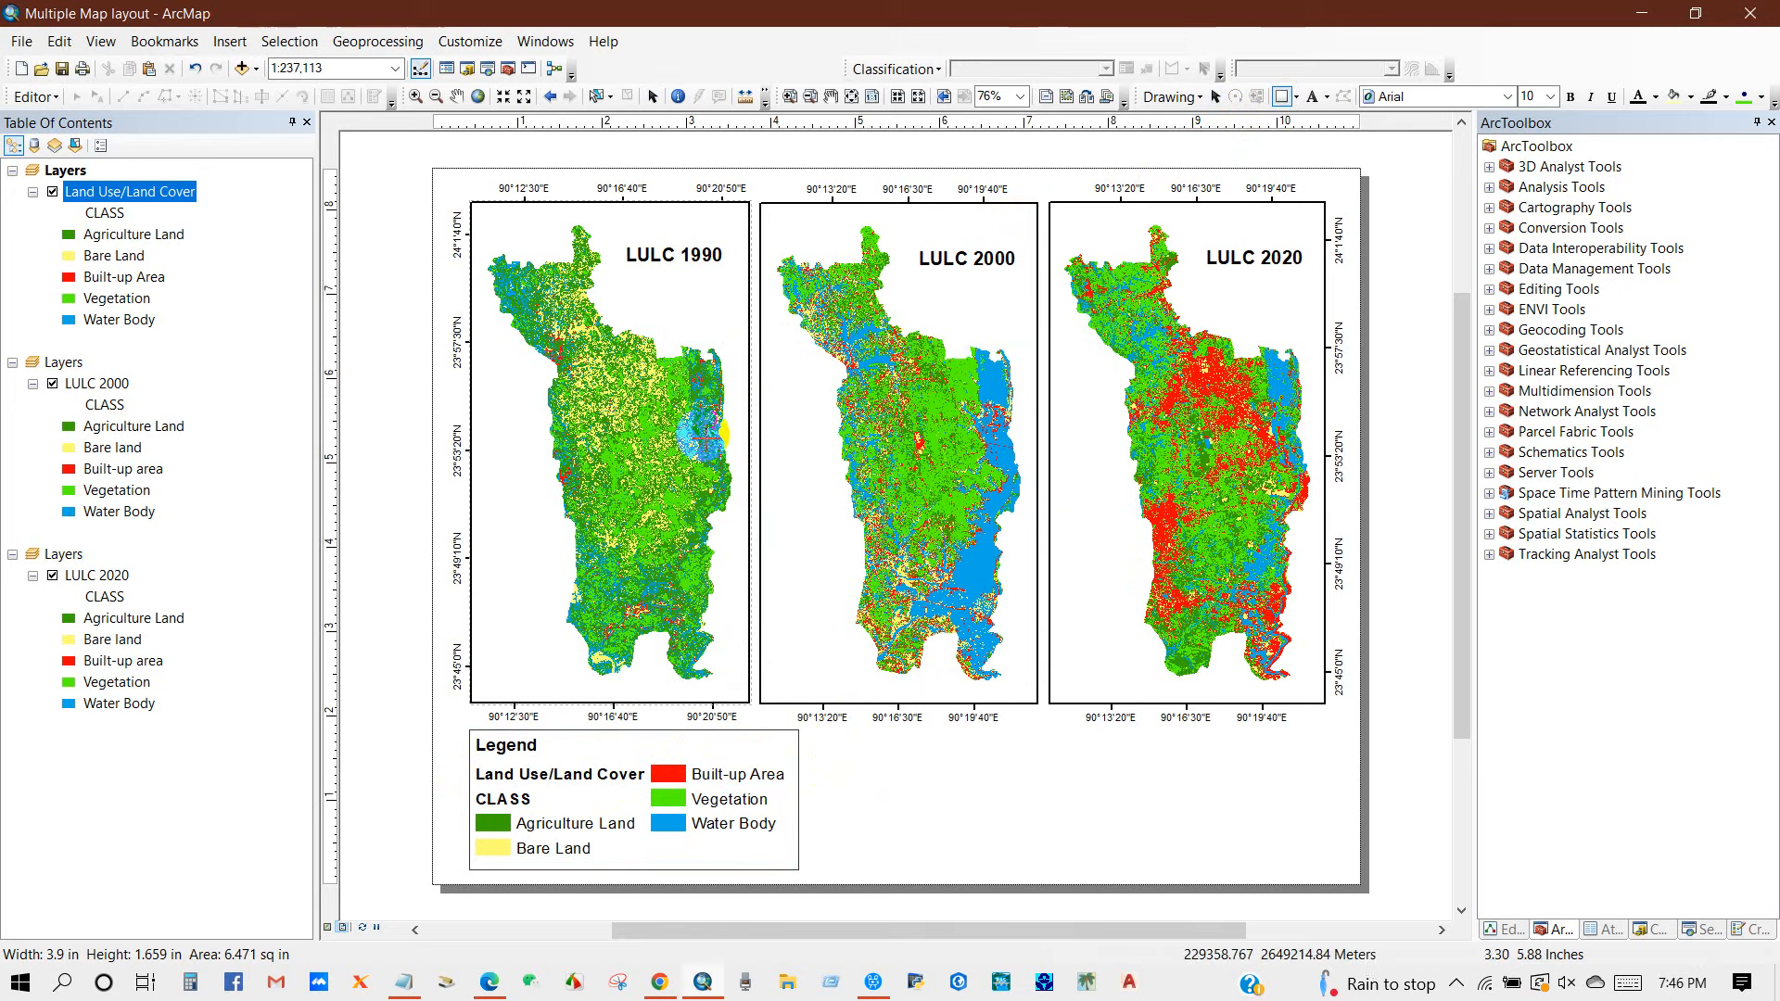
# - Insert the ESRI North 4 north arrow, enlarge it and place it to the right of the legend
pyautogui.click(230, 42)
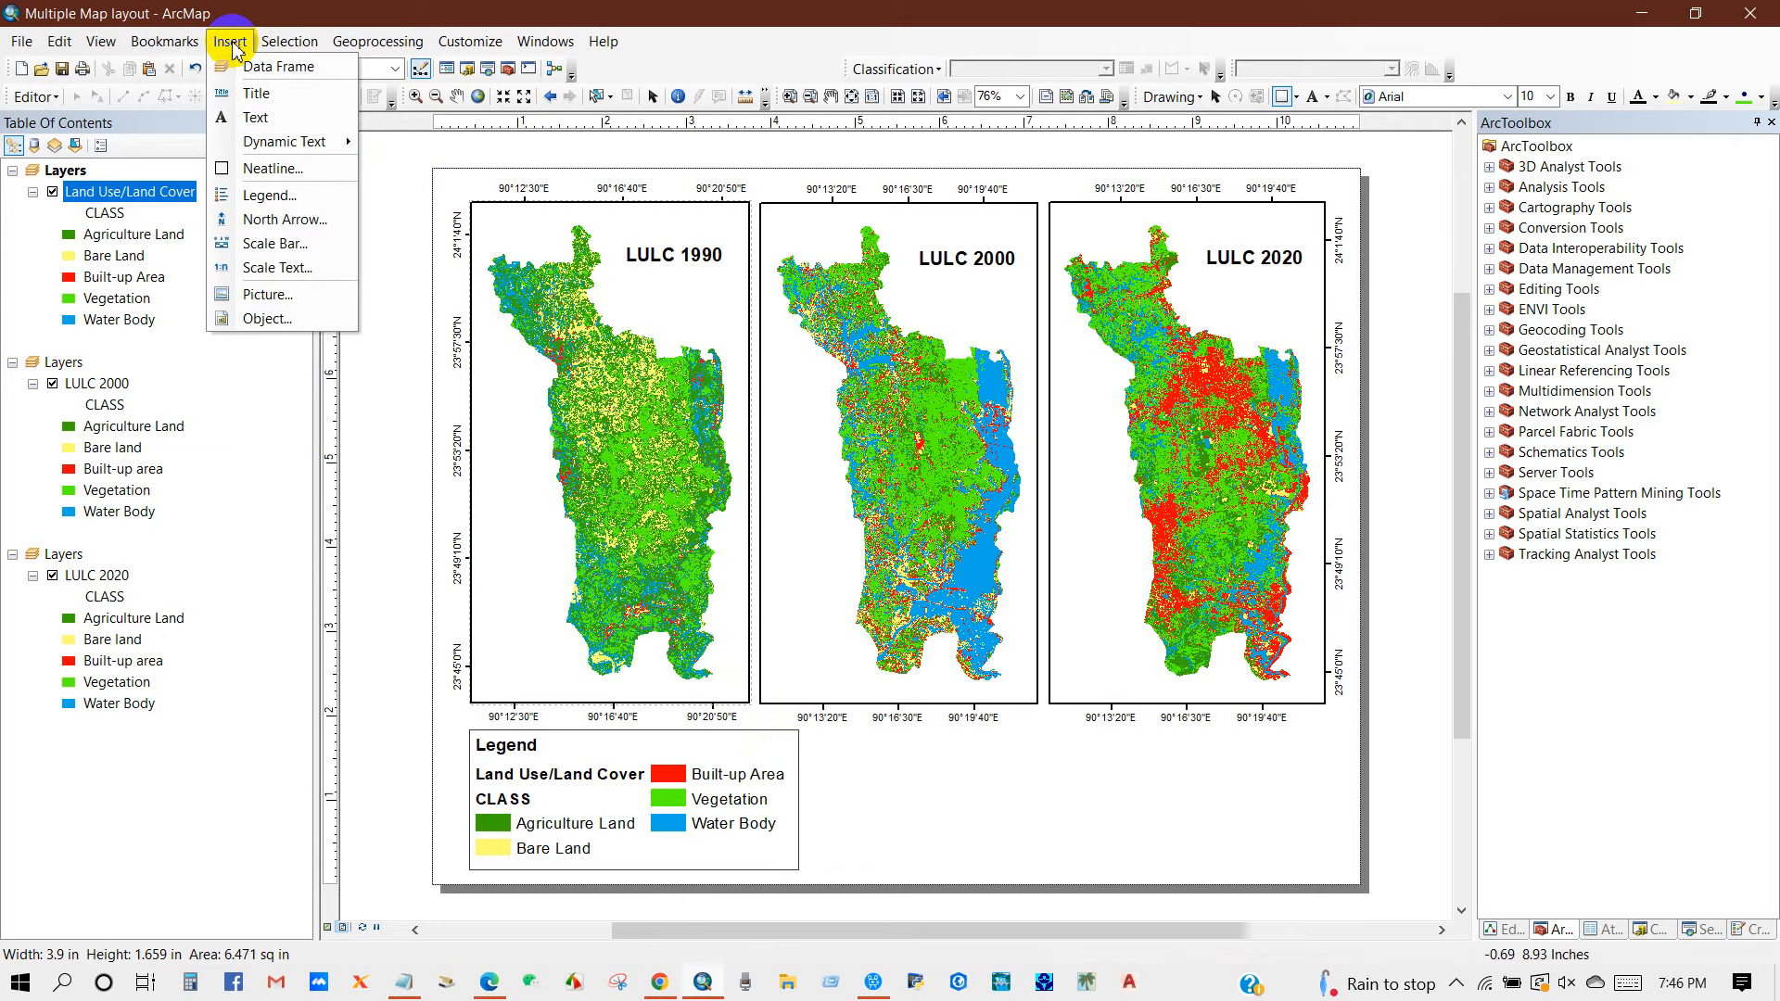
pyautogui.click(268, 223)
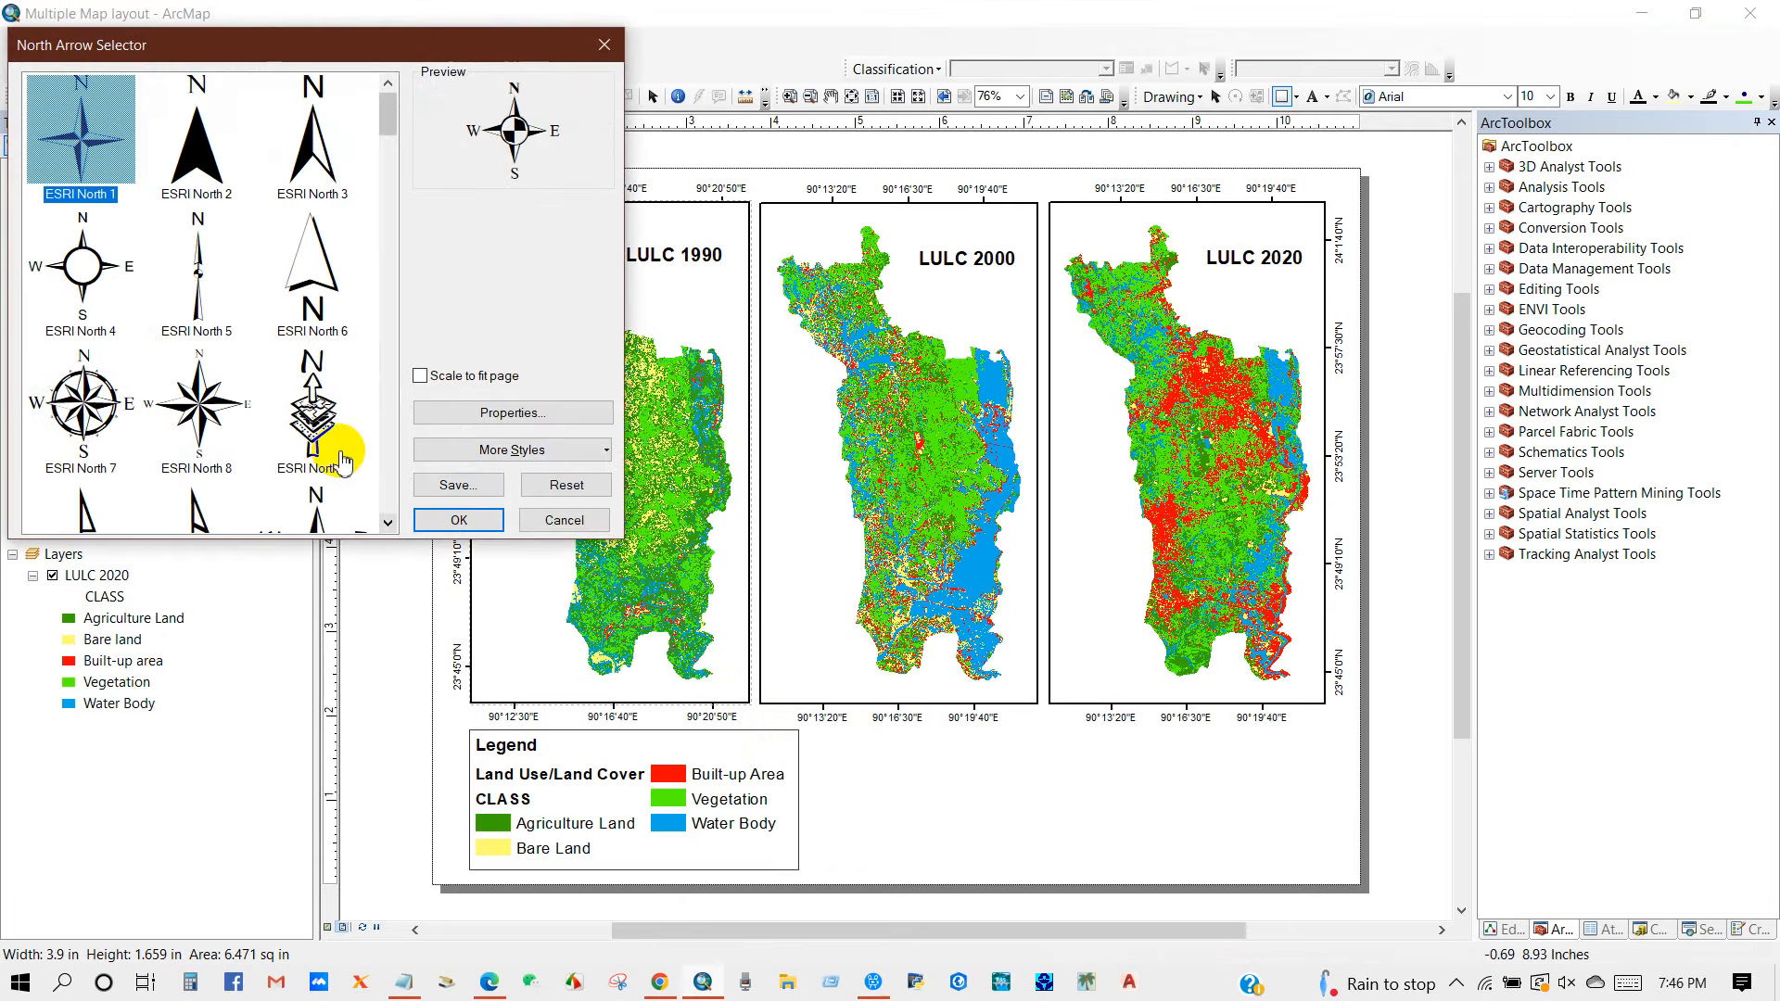
pyautogui.click(78, 268)
pyautogui.click(457, 521)
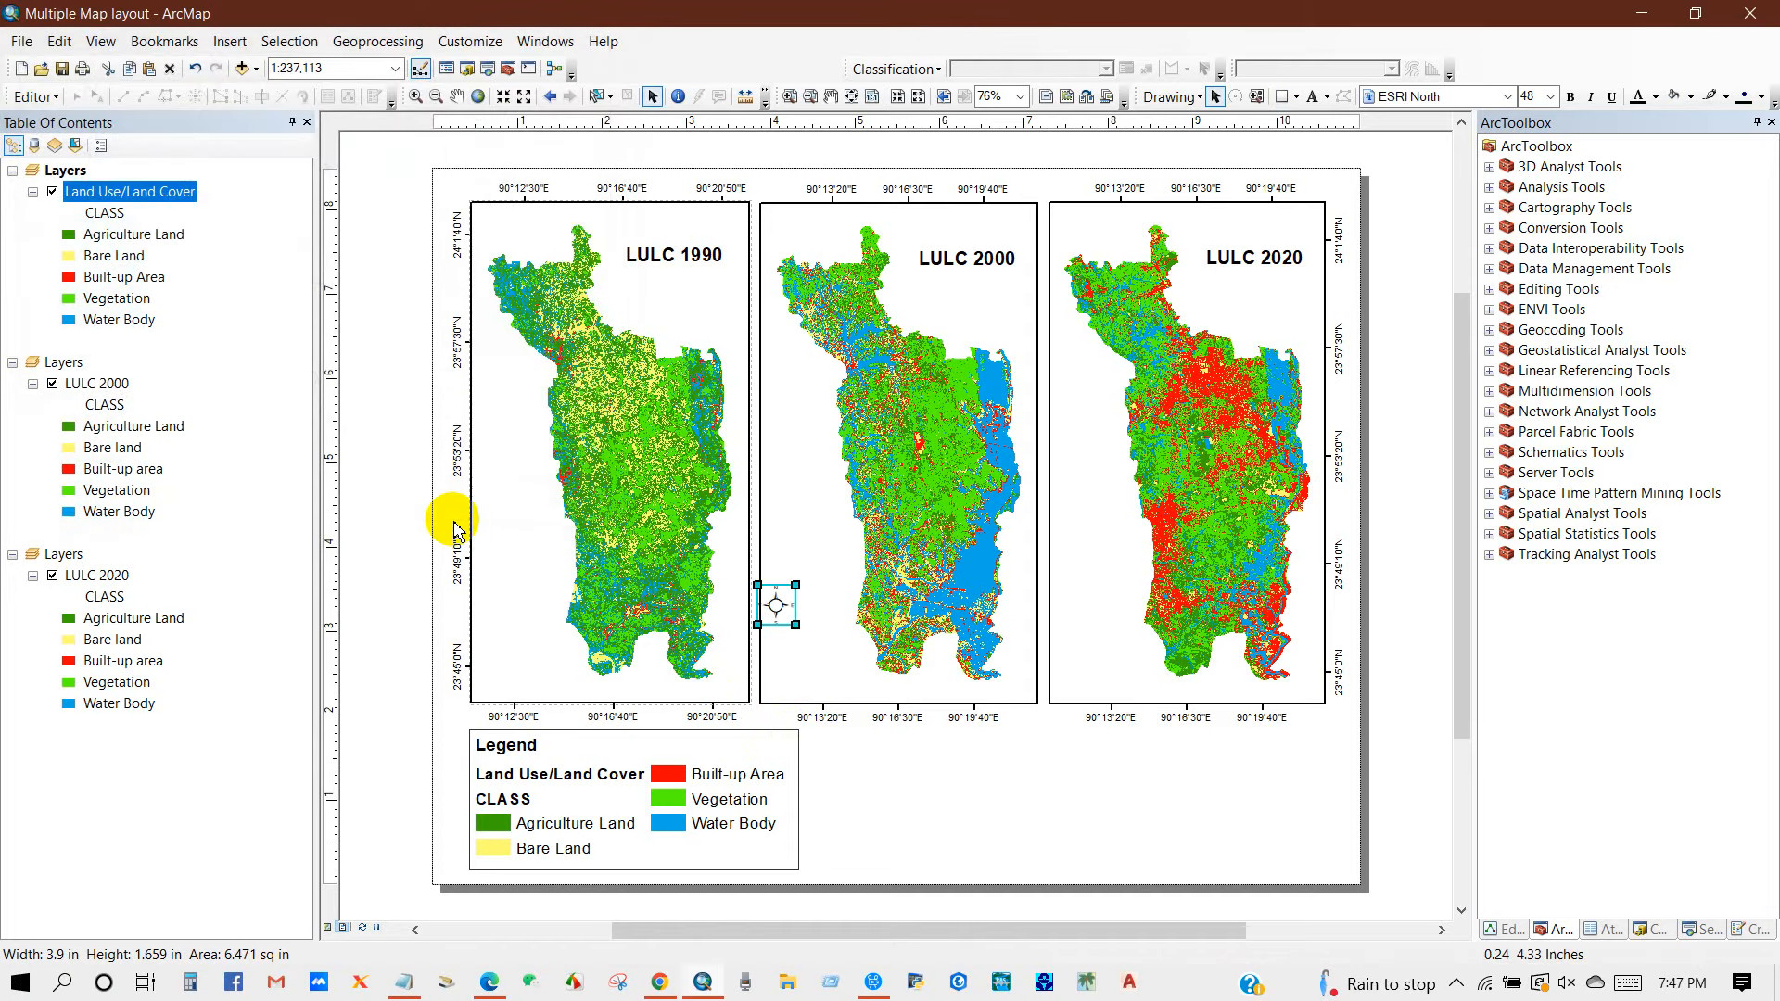
pyautogui.moveTo(796, 624); pyautogui.dragTo(902, 784)
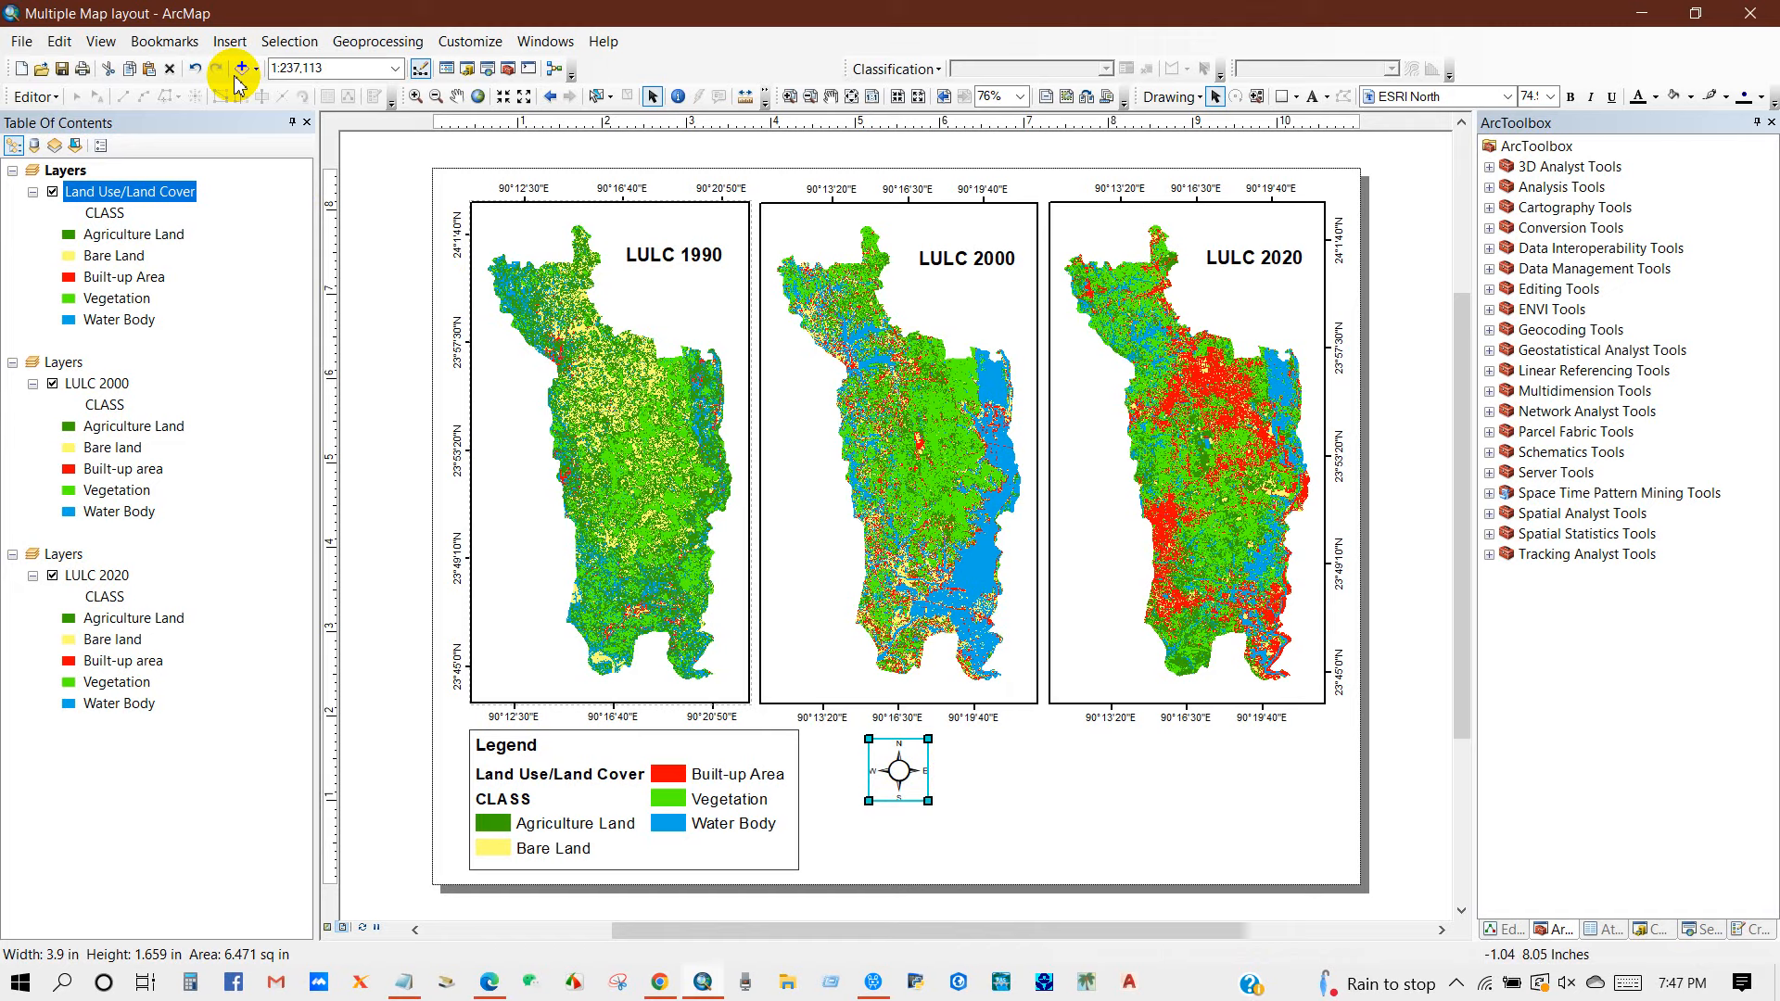
# - Choose the Alternating Scale Bar 1 style for a new scale bar
pyautogui.click(230, 41)
pyautogui.click(276, 243)
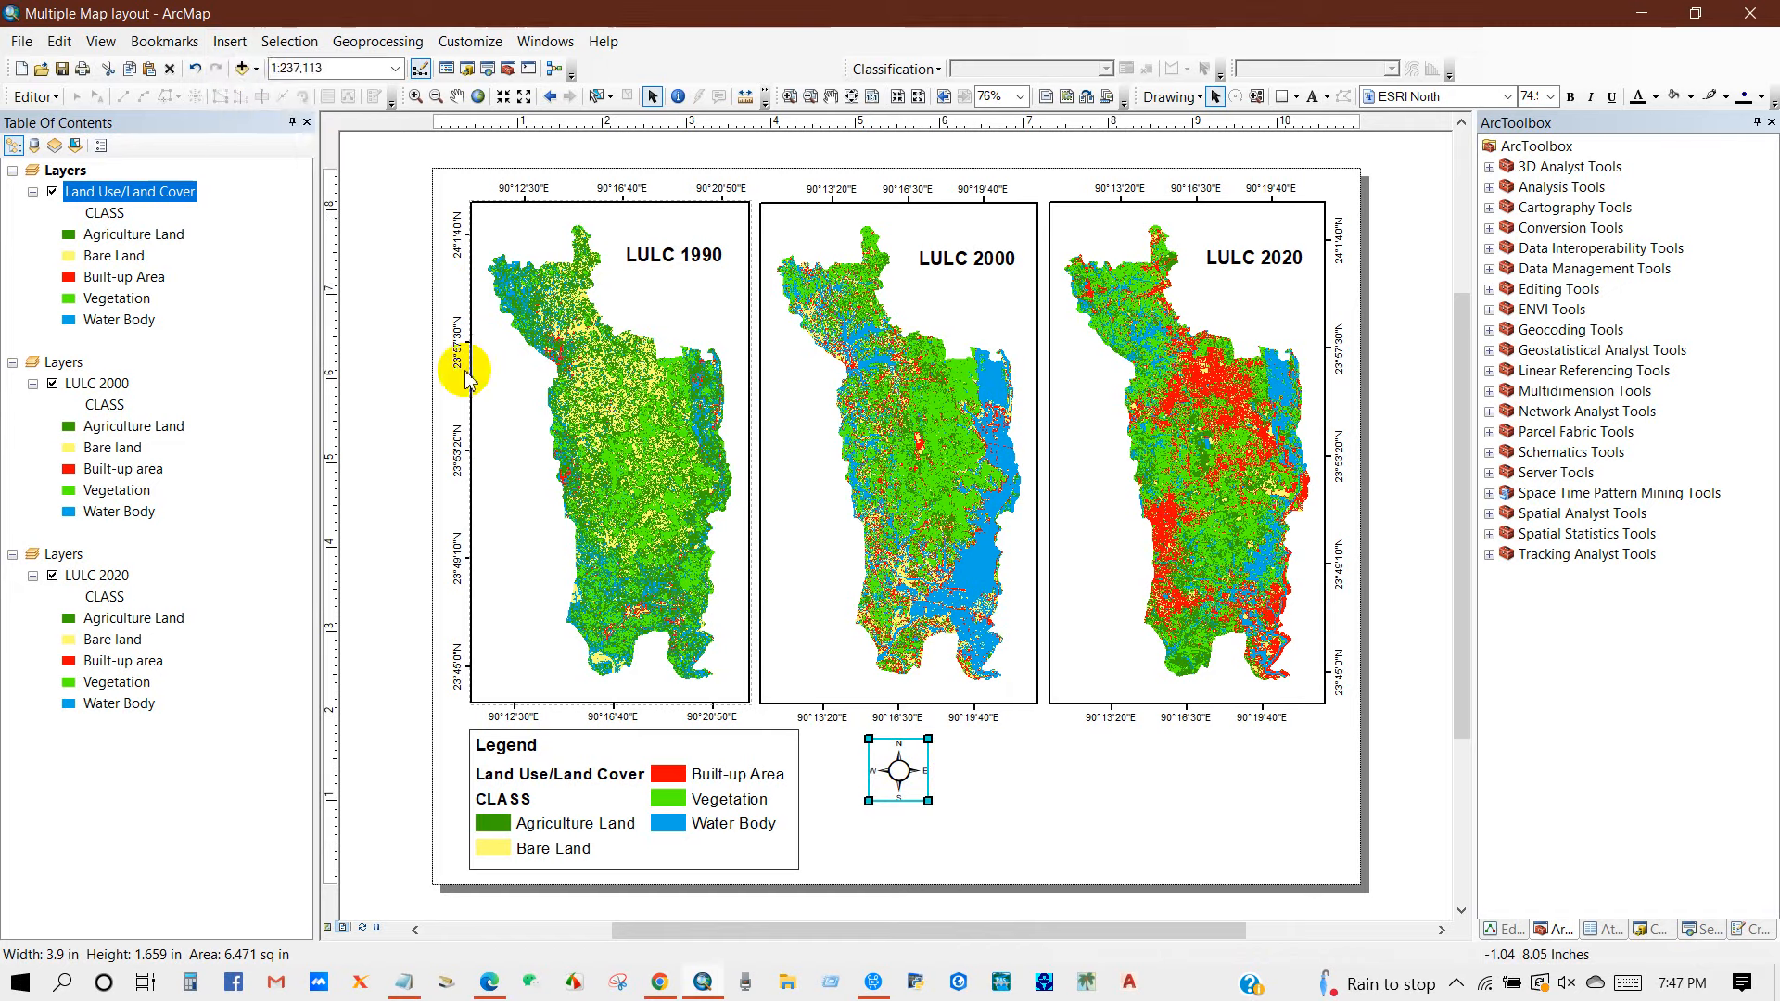
pyautogui.scroll(-1, 139, 306)
pyautogui.click(82, 287)
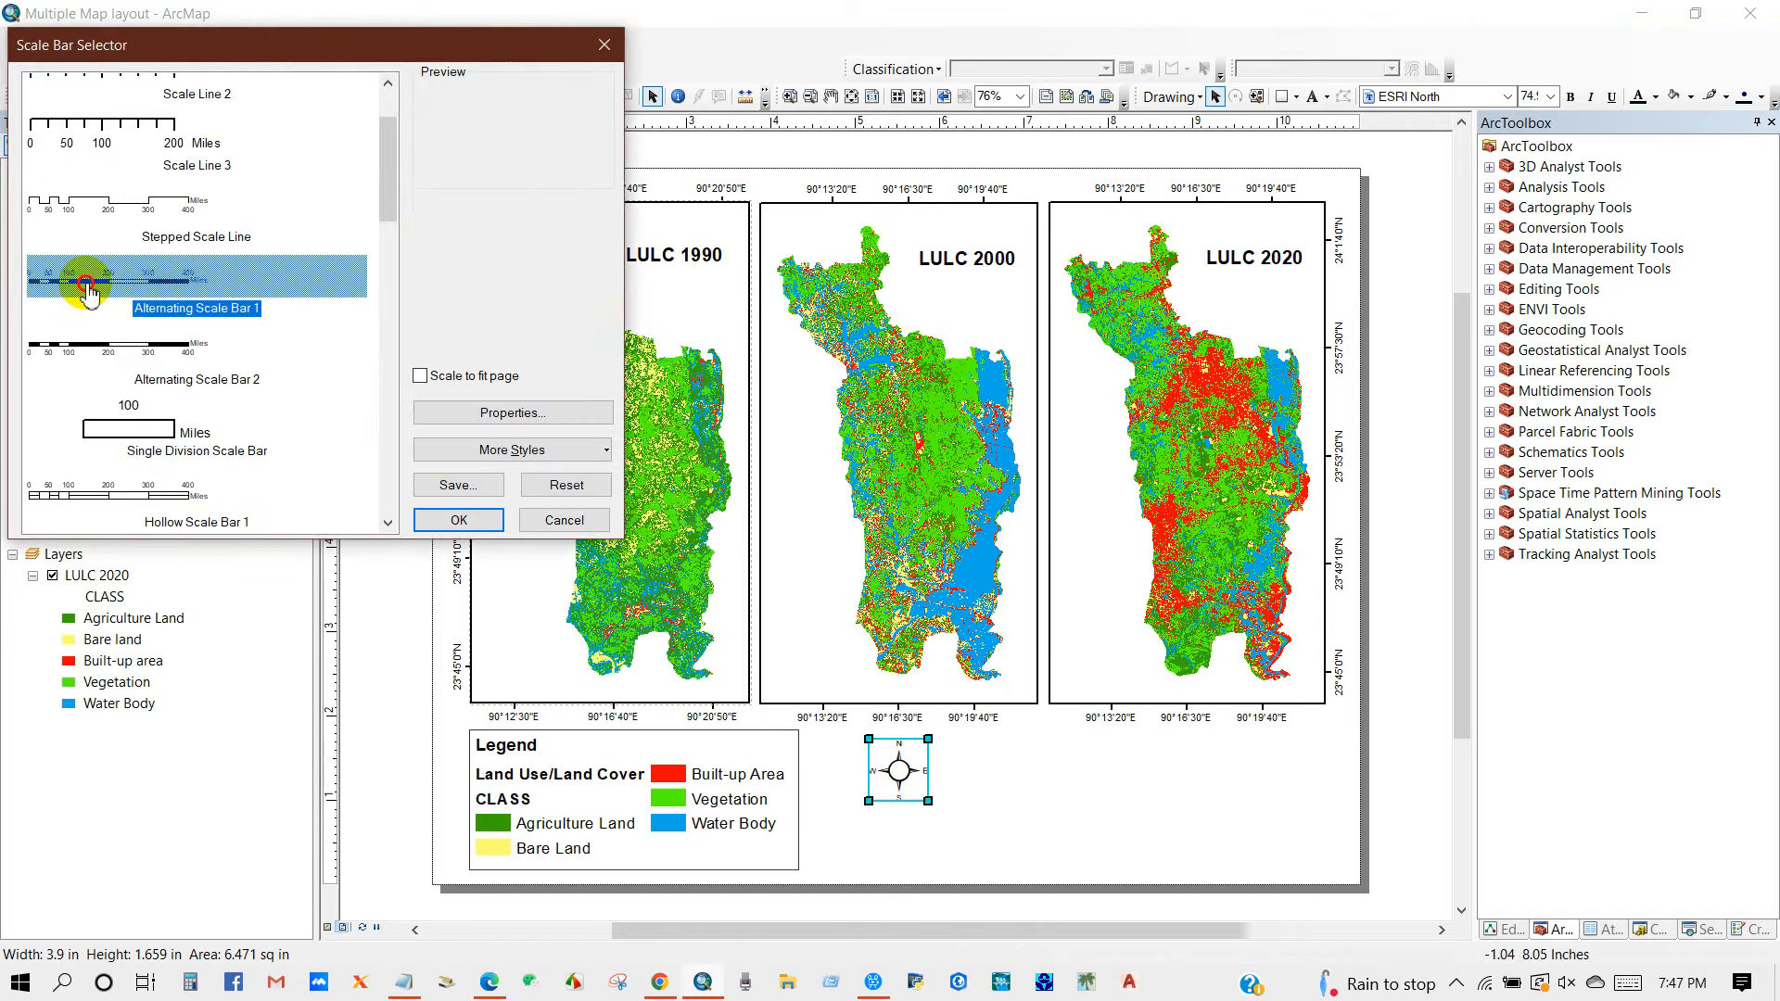
# - Set the scale bar's division units to Kilometers and its label position to below center, and insert it into the layout
pyautogui.click(489, 415)
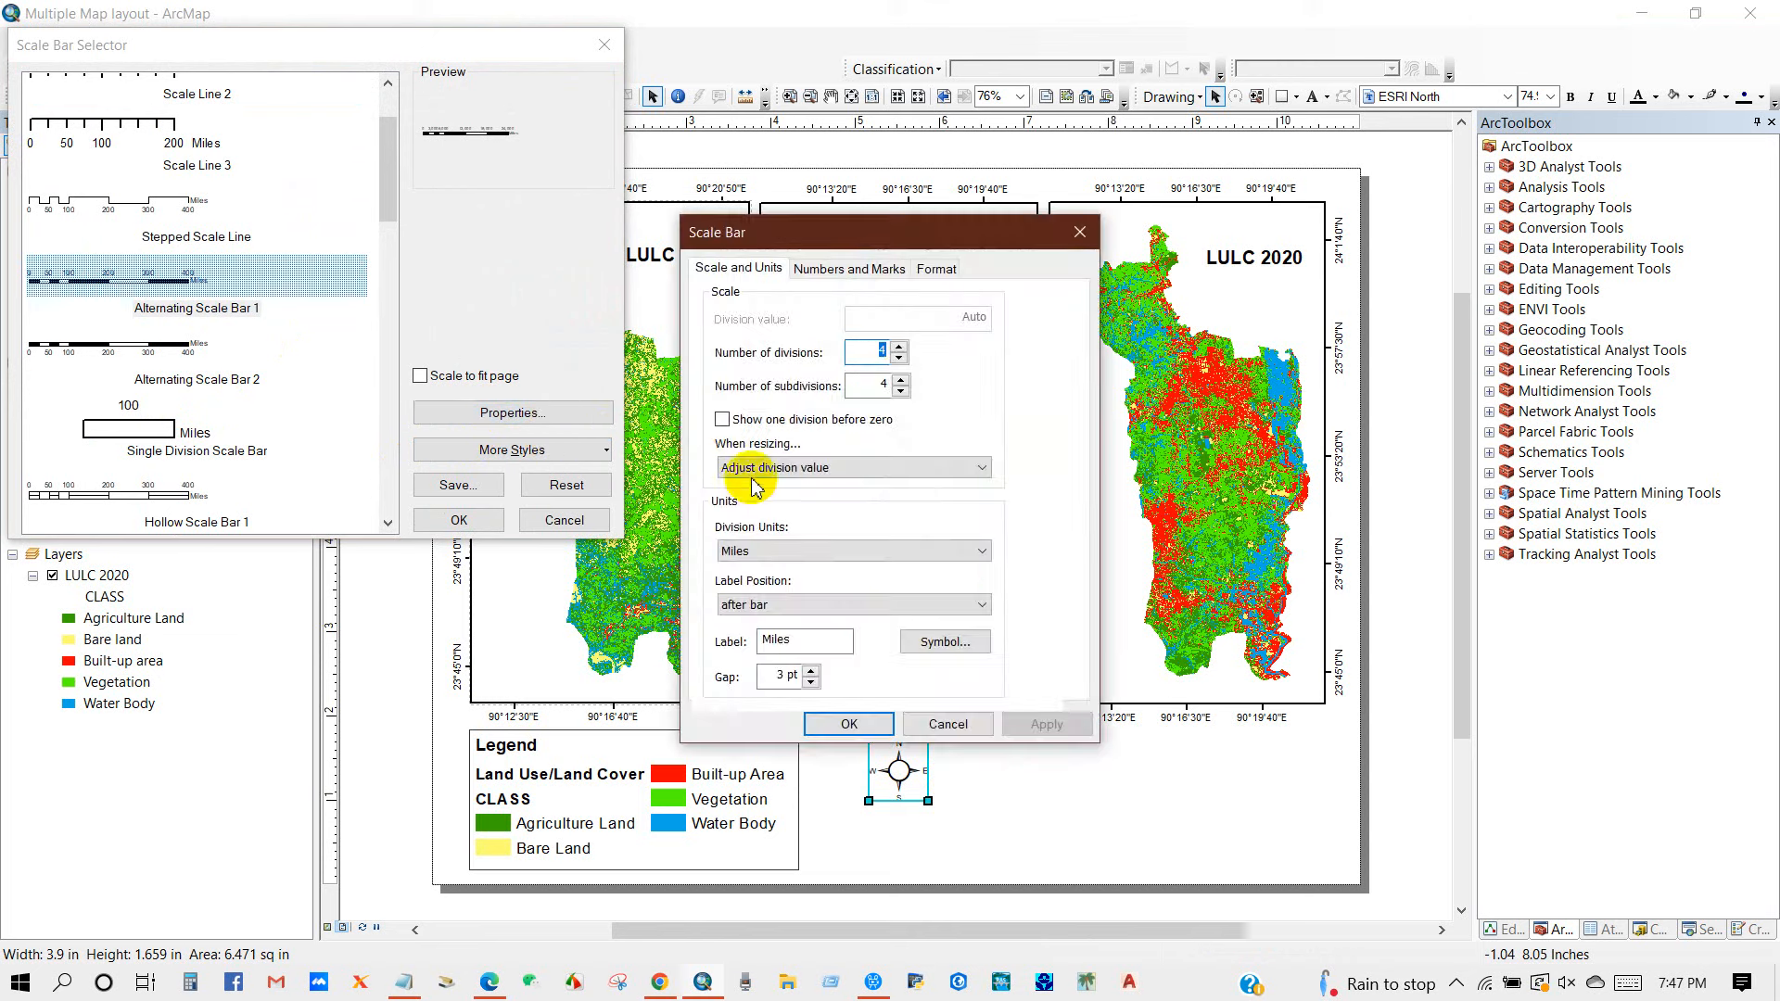
pyautogui.click(762, 554)
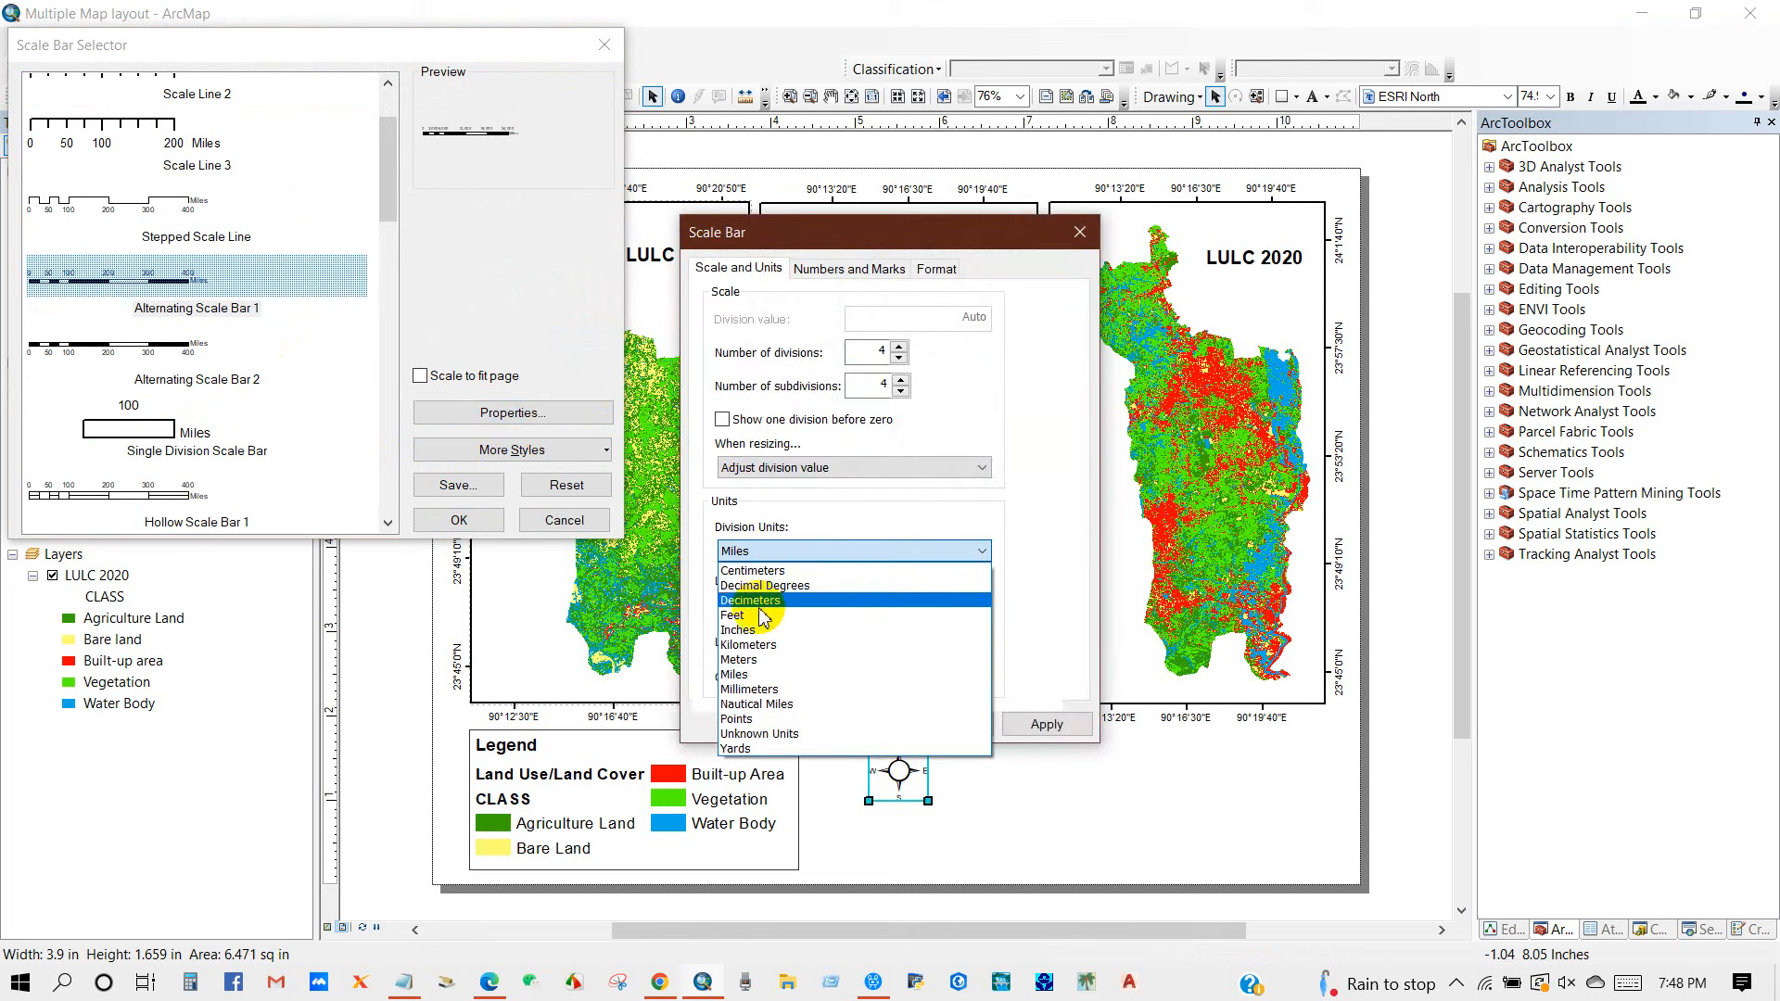
pyautogui.click(777, 629)
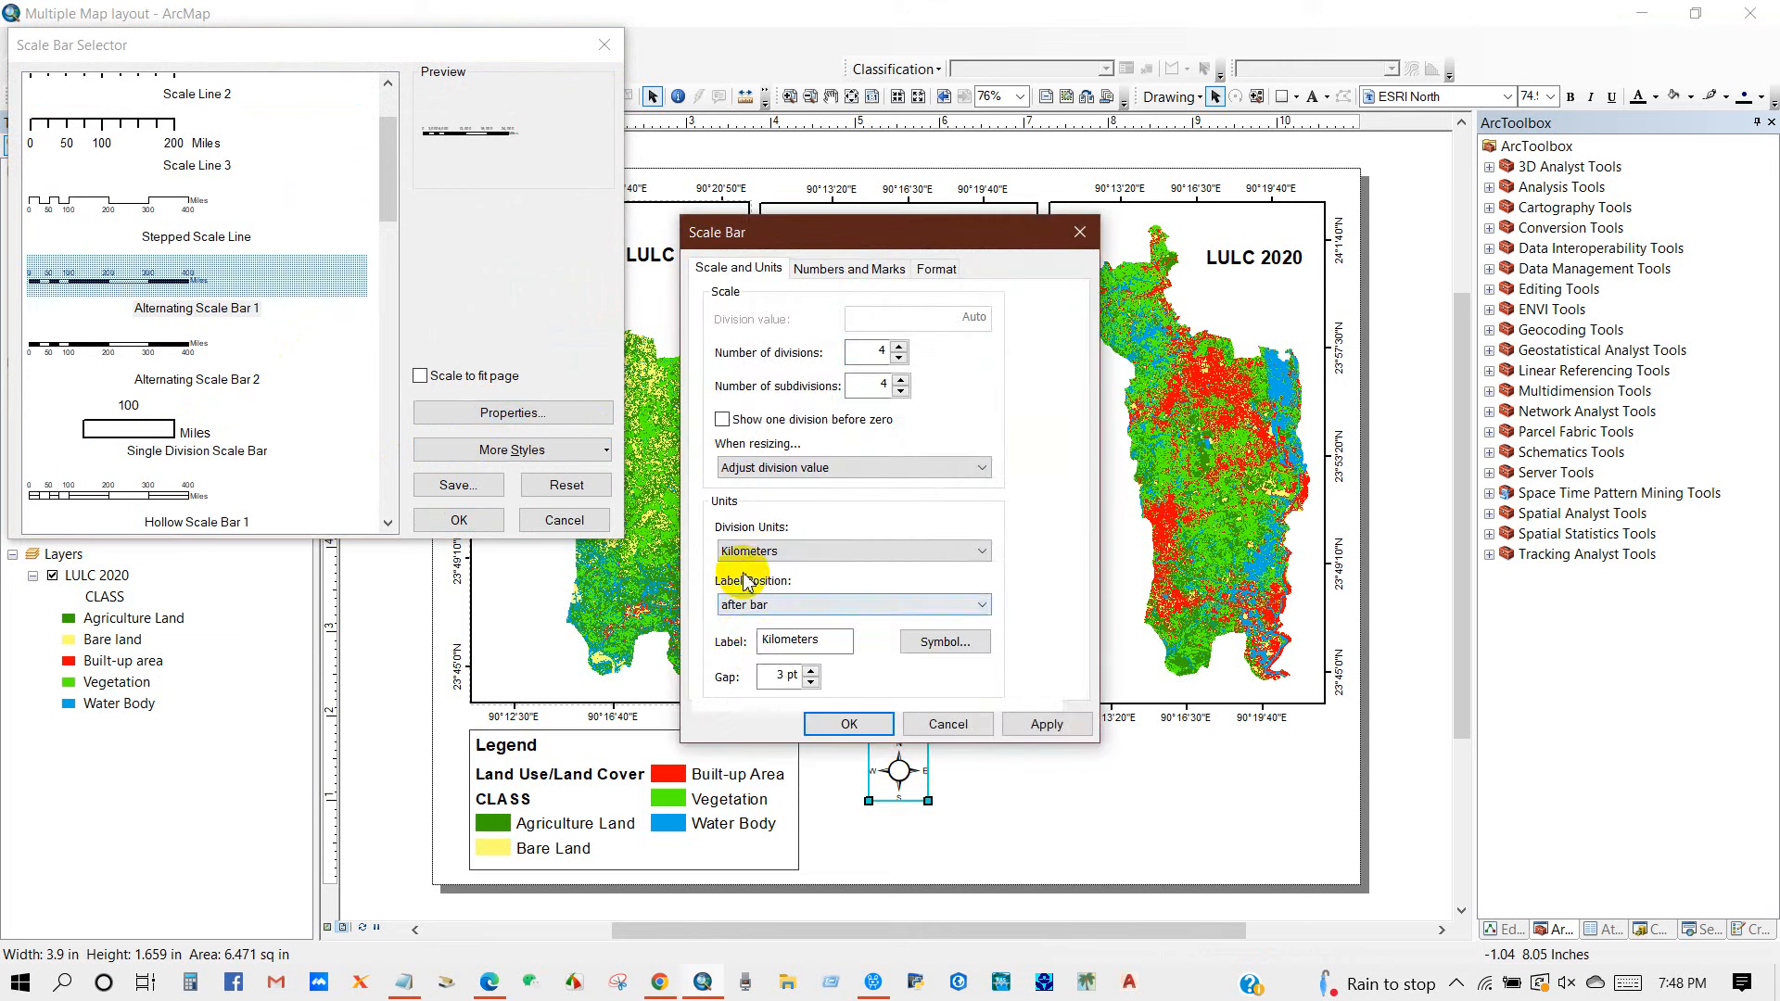
pyautogui.click(793, 606)
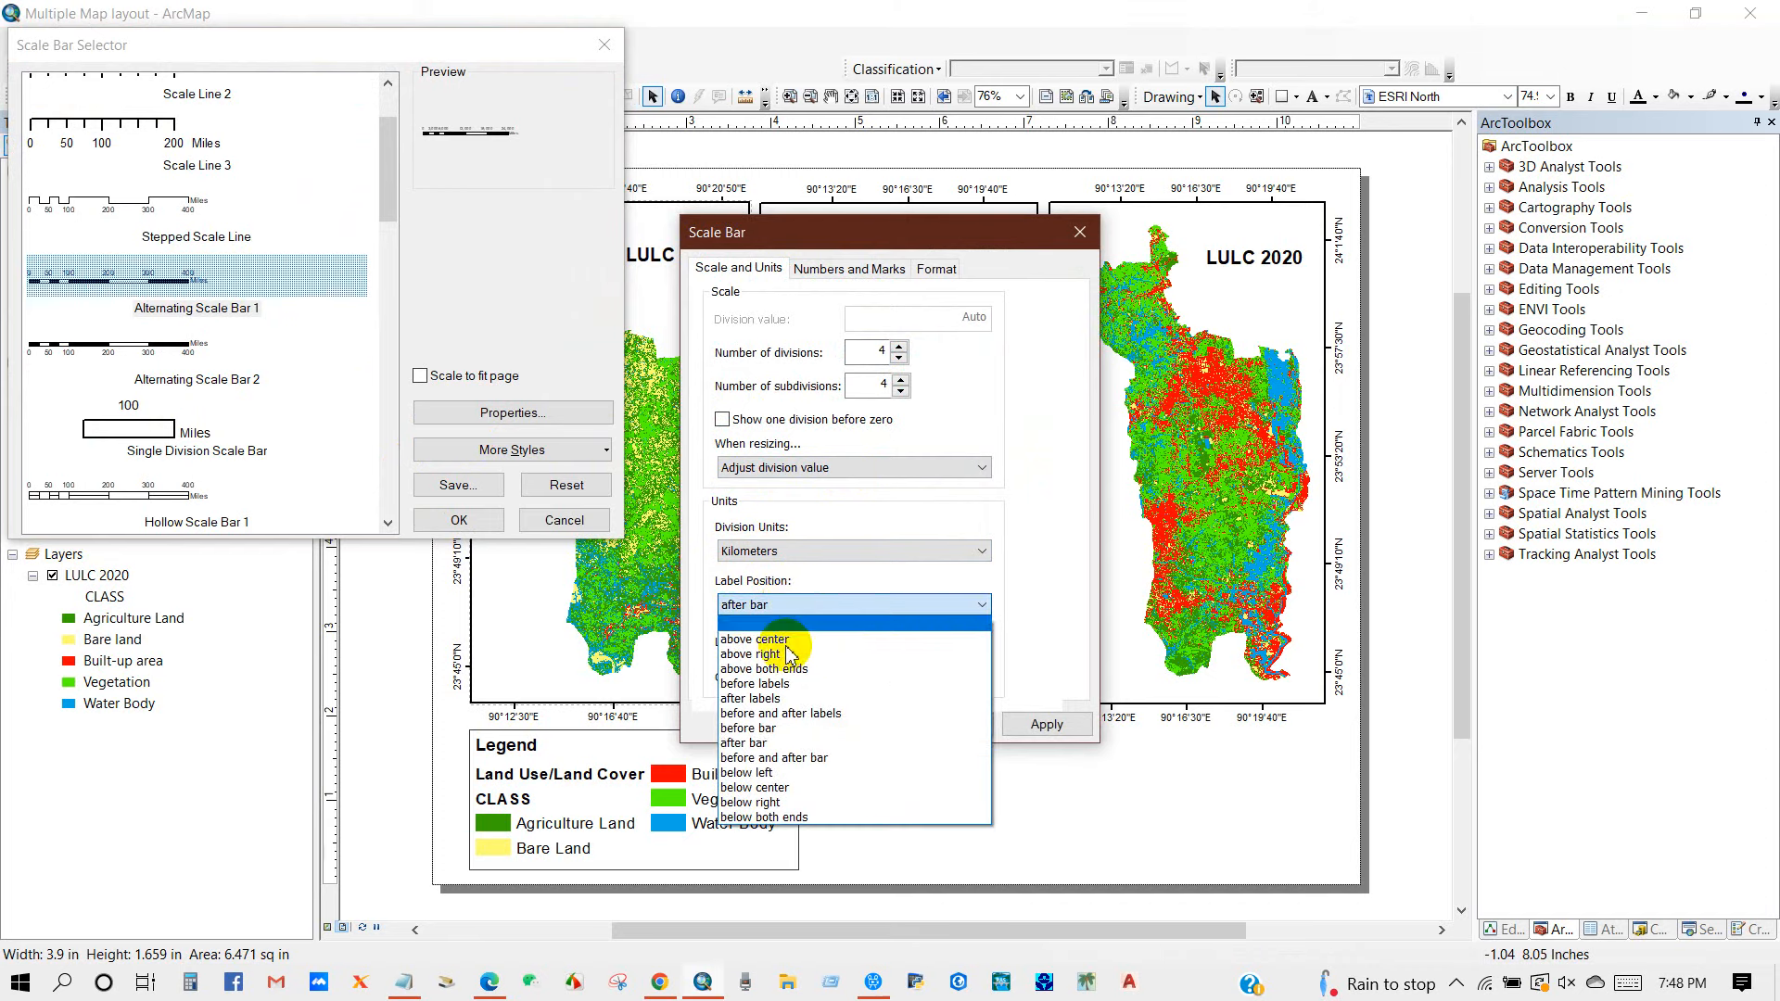
pyautogui.click(753, 787)
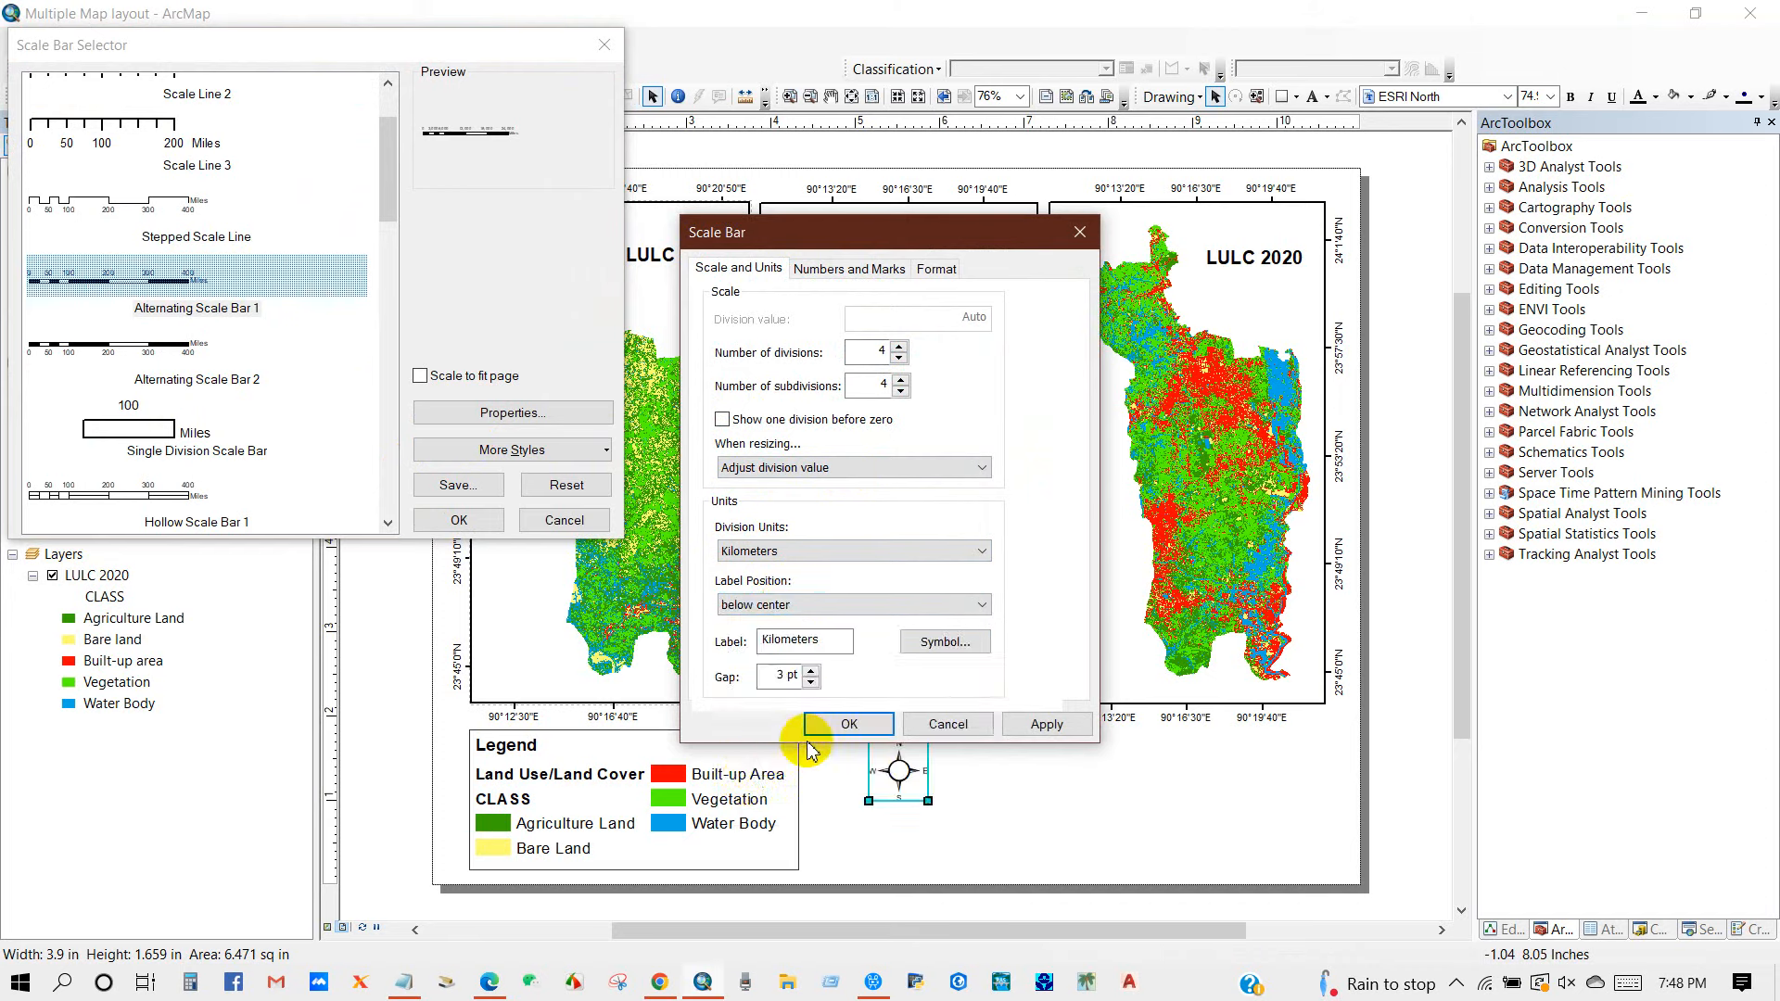
pyautogui.click(844, 724)
pyautogui.click(459, 520)
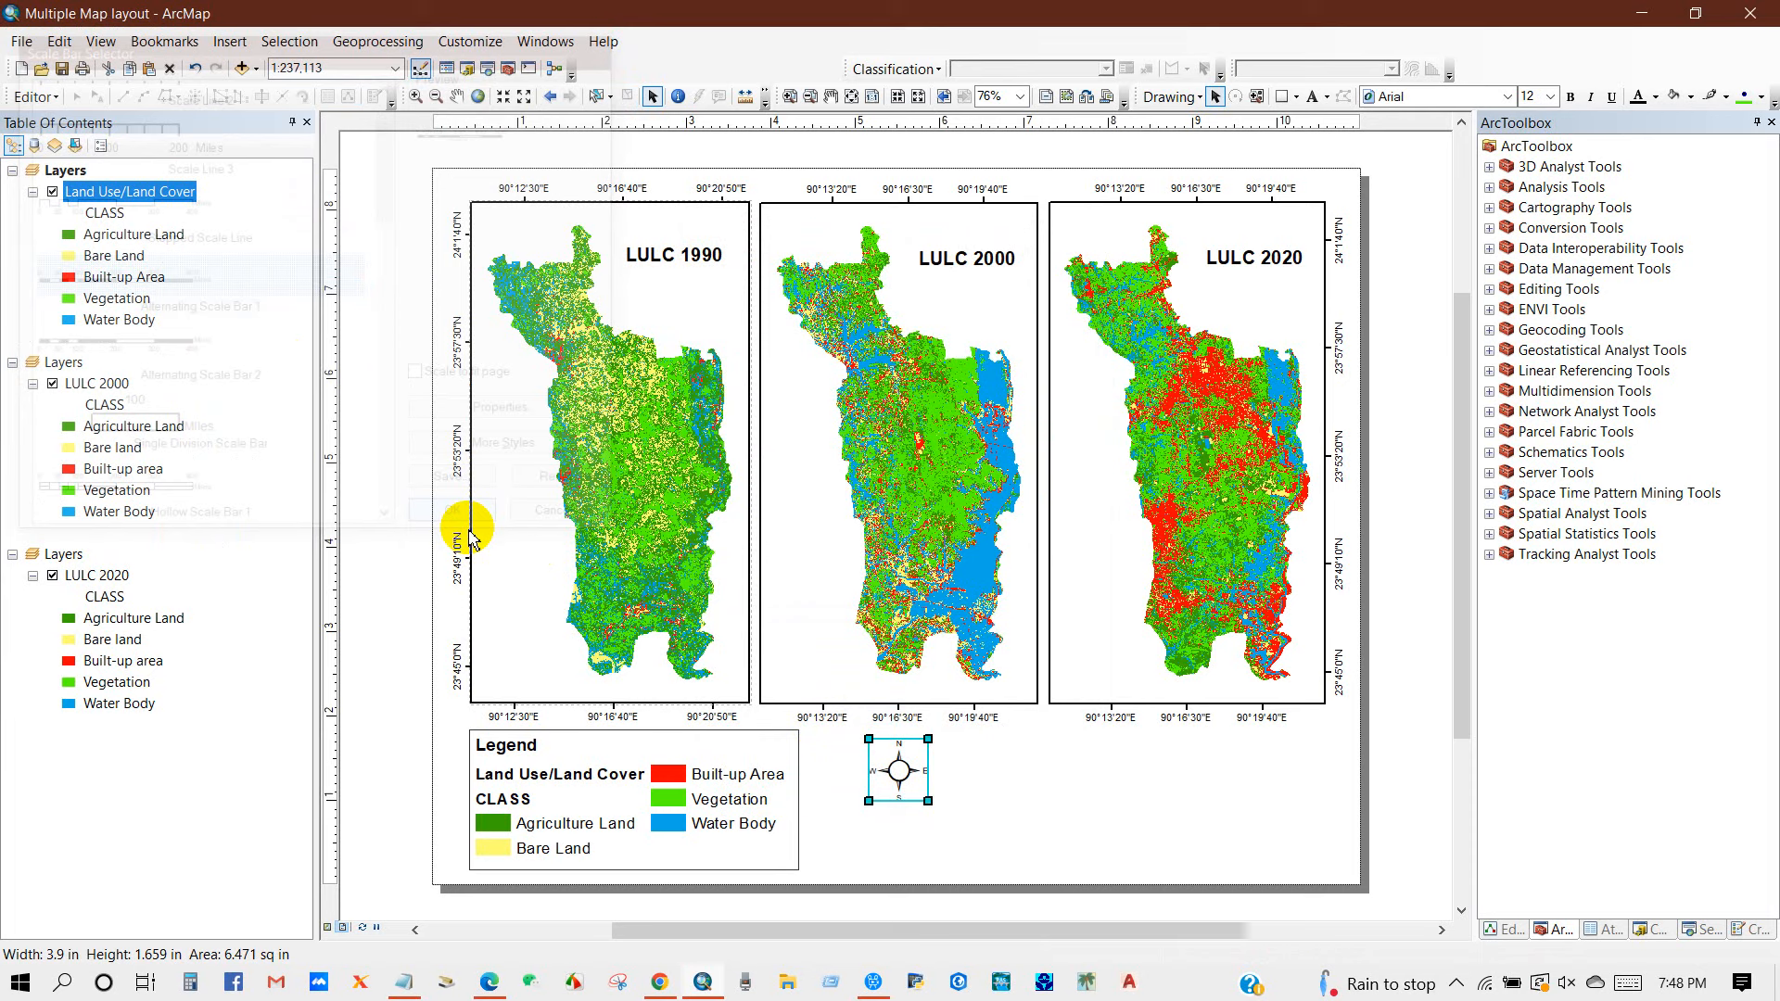
# - Shorten the scale bar to a 16 km range and arrange it beside the legend, centred beneath the slightly enlarged north arrow
pyautogui.moveTo(863, 542); pyautogui.dragTo(916, 828)
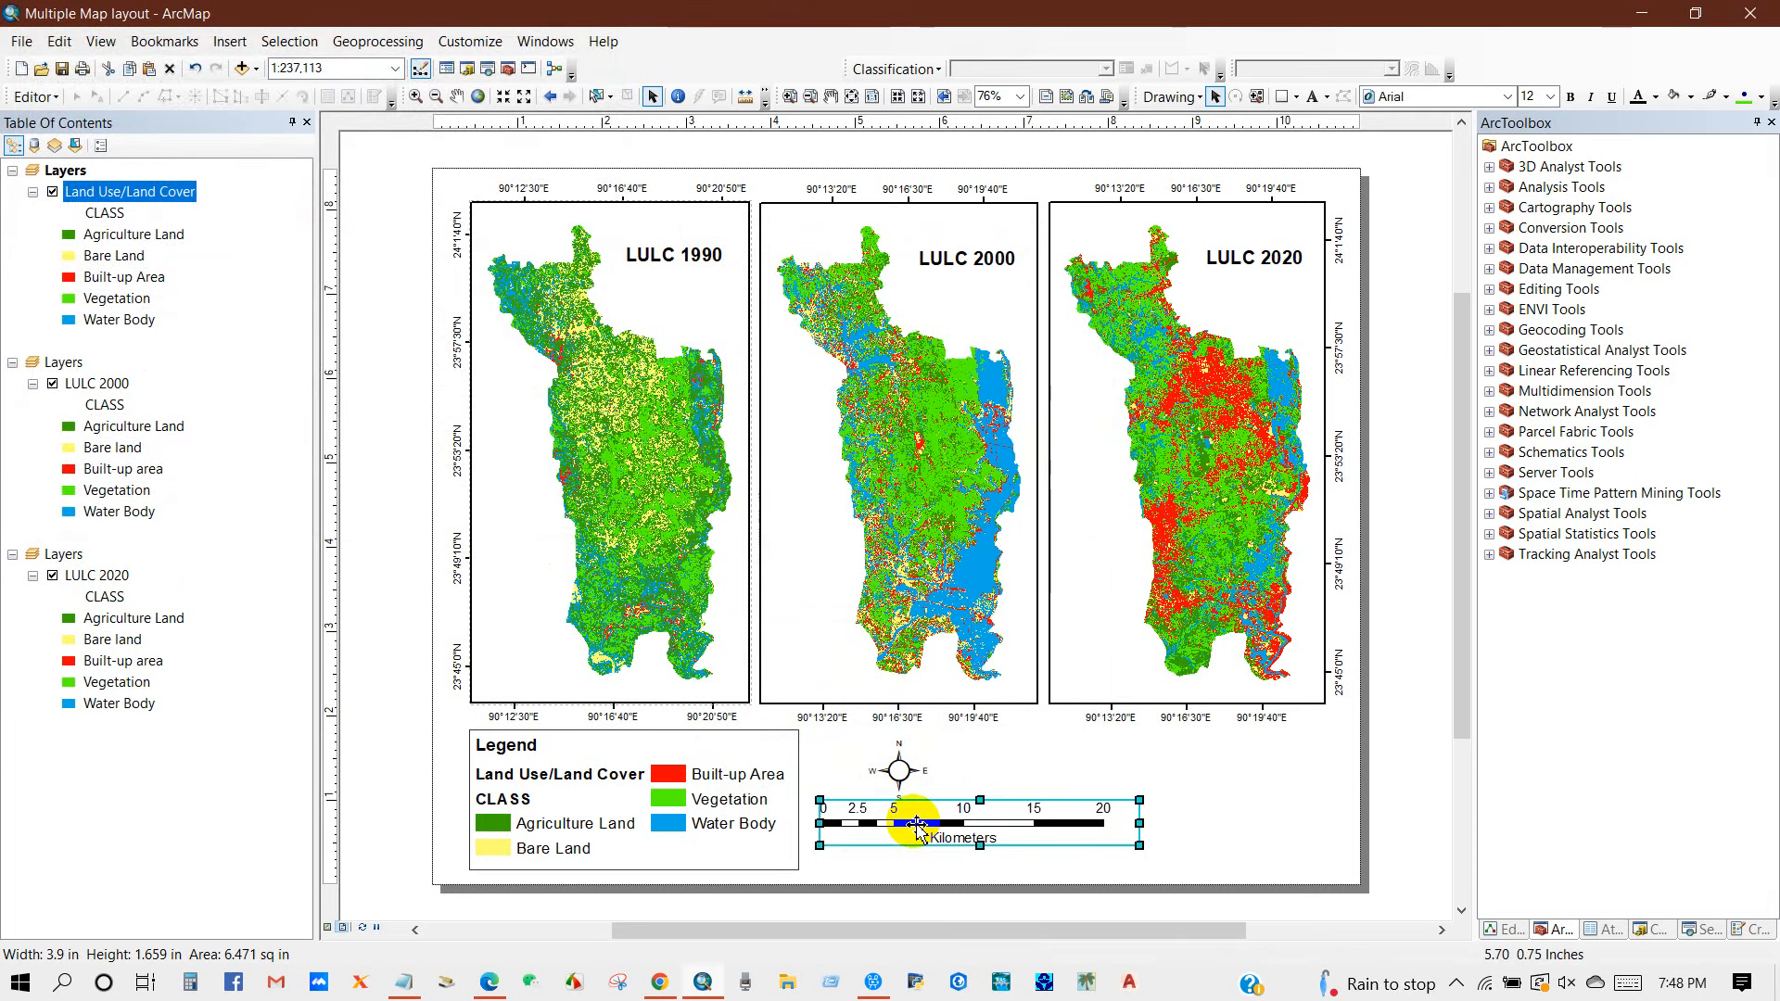
pyautogui.click(895, 760)
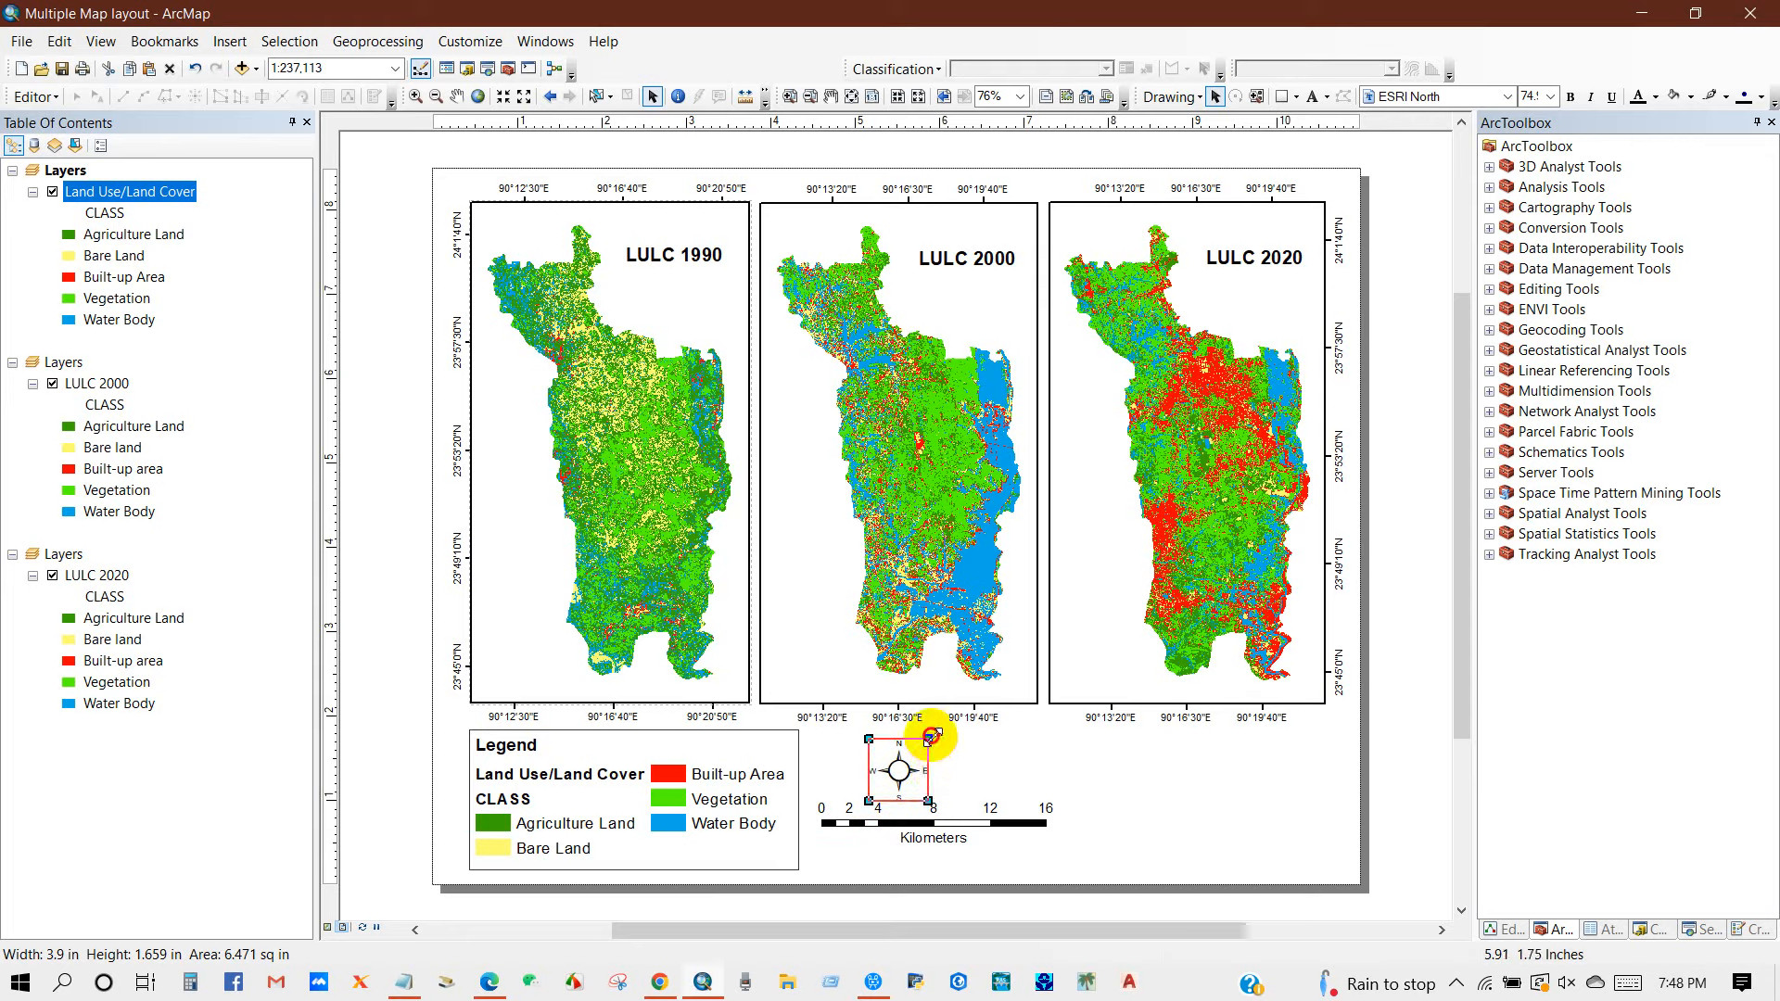
pyautogui.moveTo(931, 735); pyautogui.dragTo(934, 732)
pyautogui.click(891, 823)
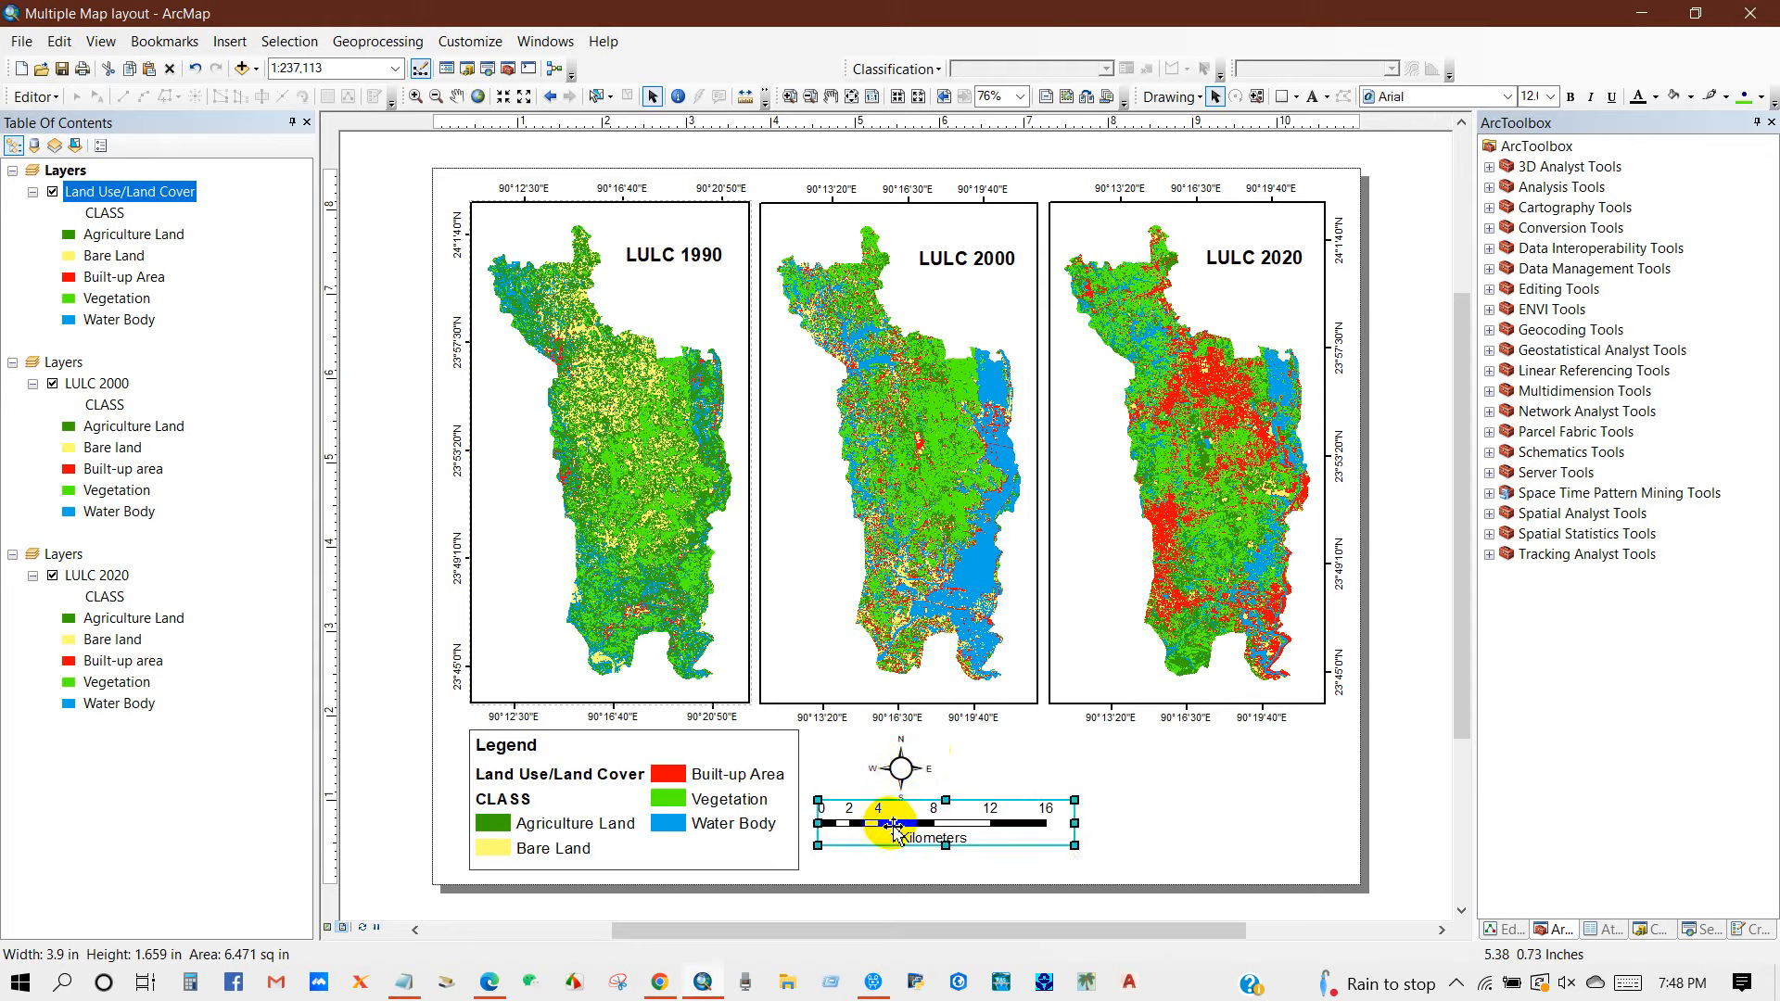
pyautogui.moveTo(893, 828); pyautogui.dragTo(892, 847)
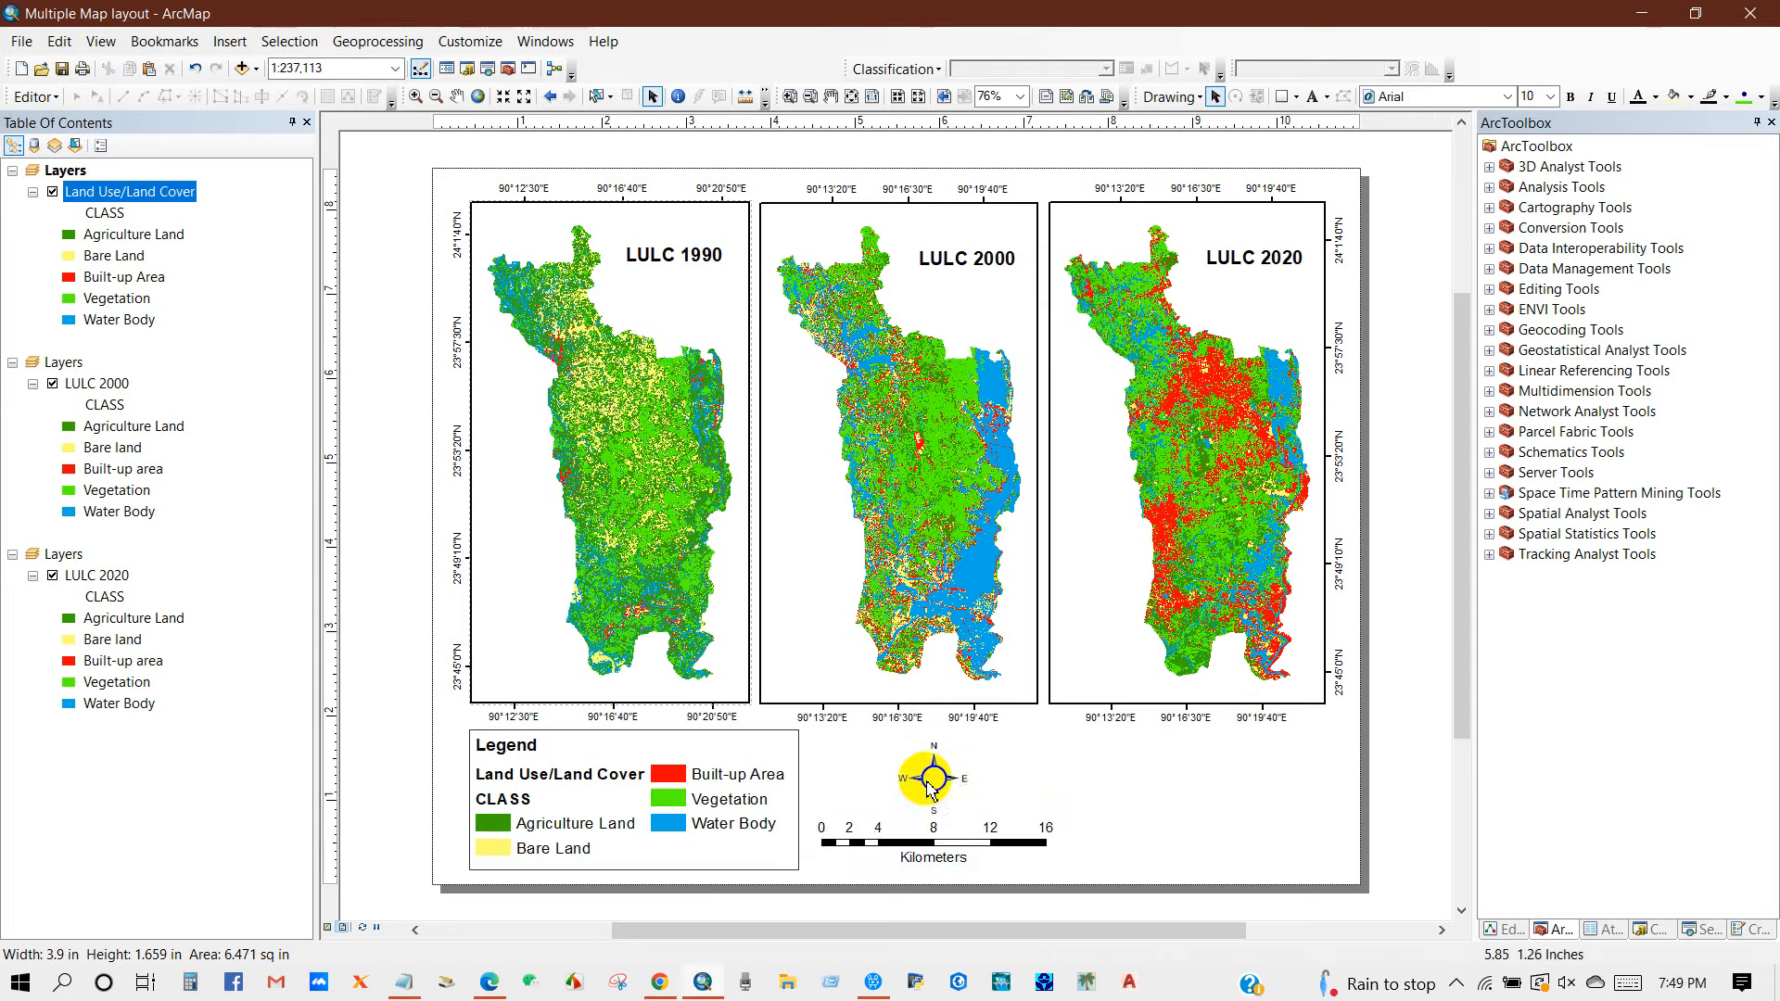
# - Draw a rectangle about 3.47 by 1.65 in around the north arrow and scale bar, with no fill and a near-black outline
pyautogui.click(1279, 96)
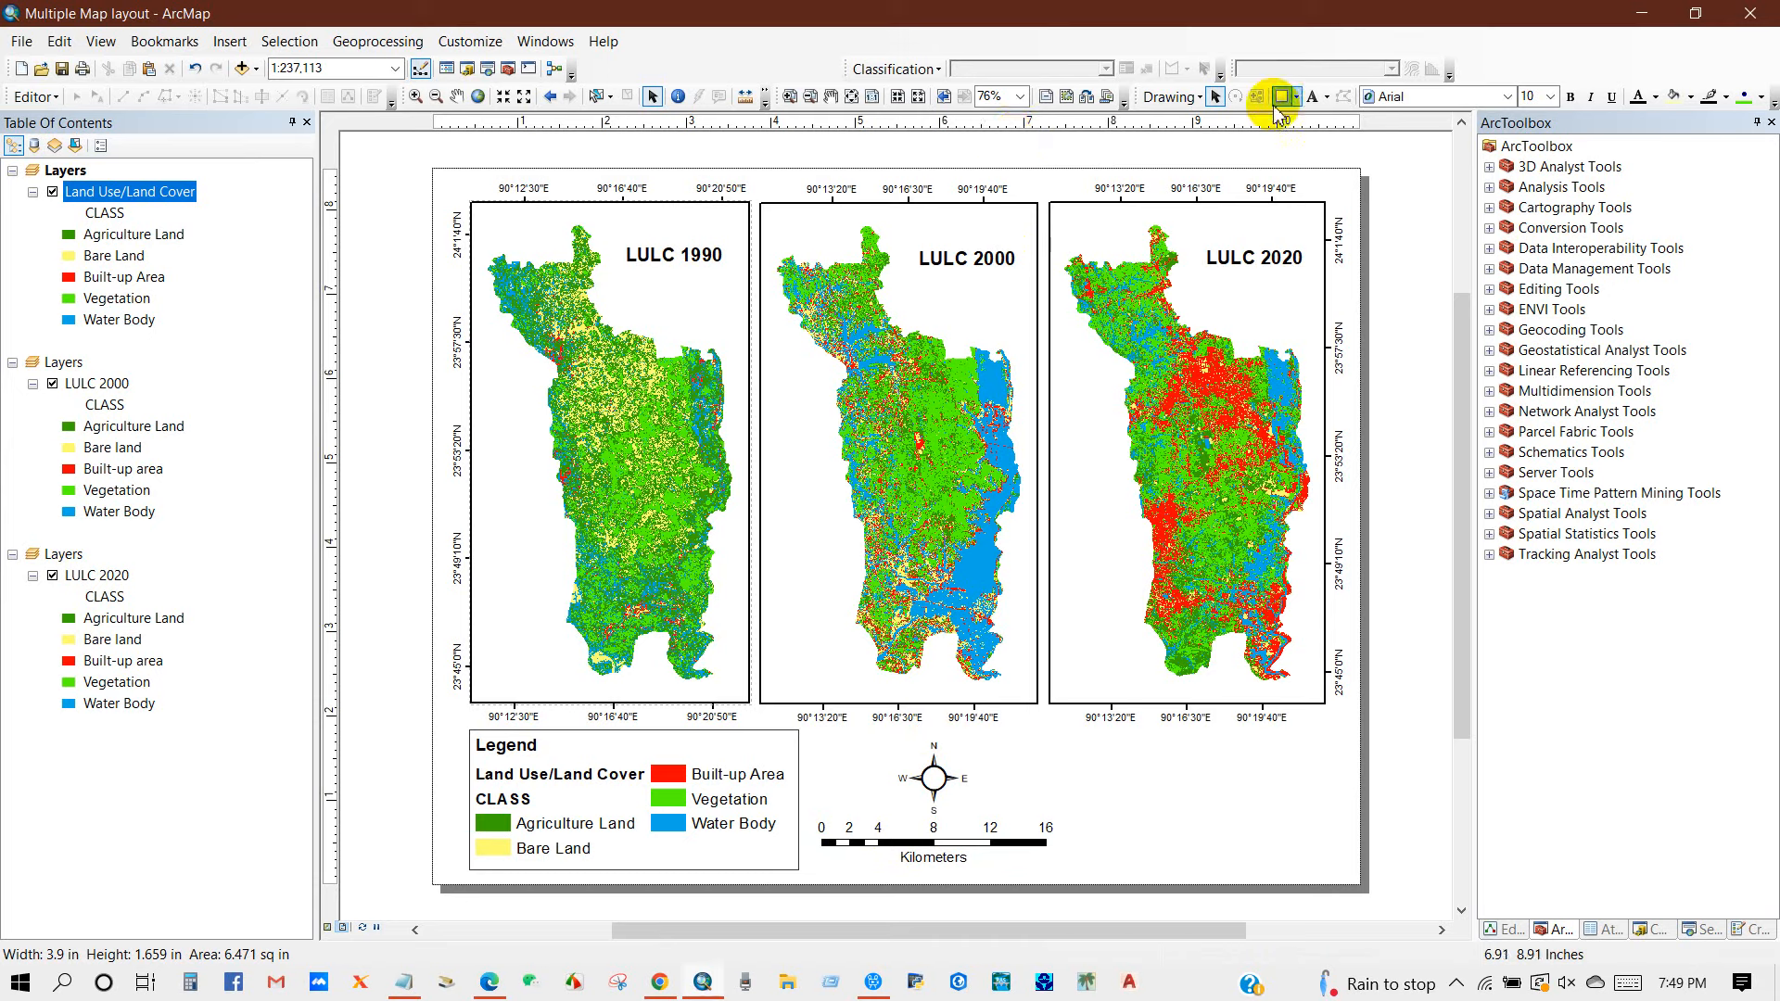
pyautogui.moveTo(804, 732)
pyautogui.mouseDown()
pyautogui.moveTo(837, 815)
pyautogui.moveTo(1097, 870)
pyautogui.mouseUp()
pyautogui.rightClick(1005, 824)
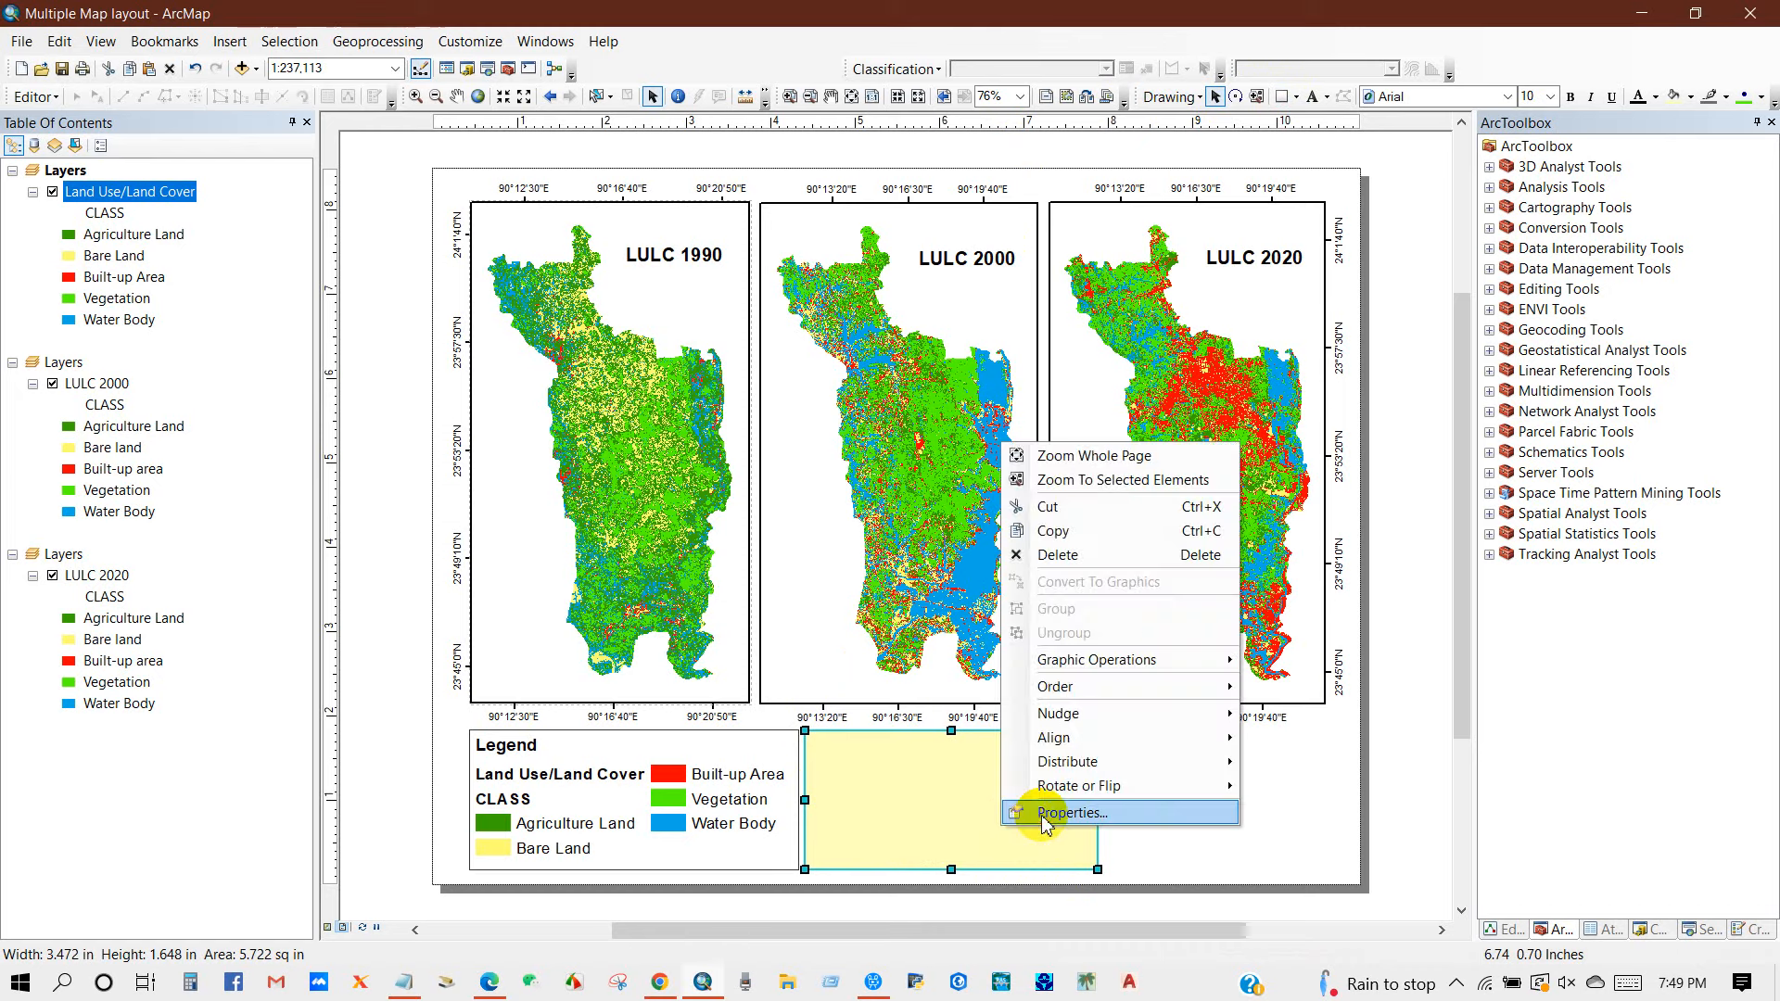
pyautogui.click(1040, 799)
pyautogui.click(816, 396)
pyautogui.click(834, 427)
pyautogui.click(822, 451)
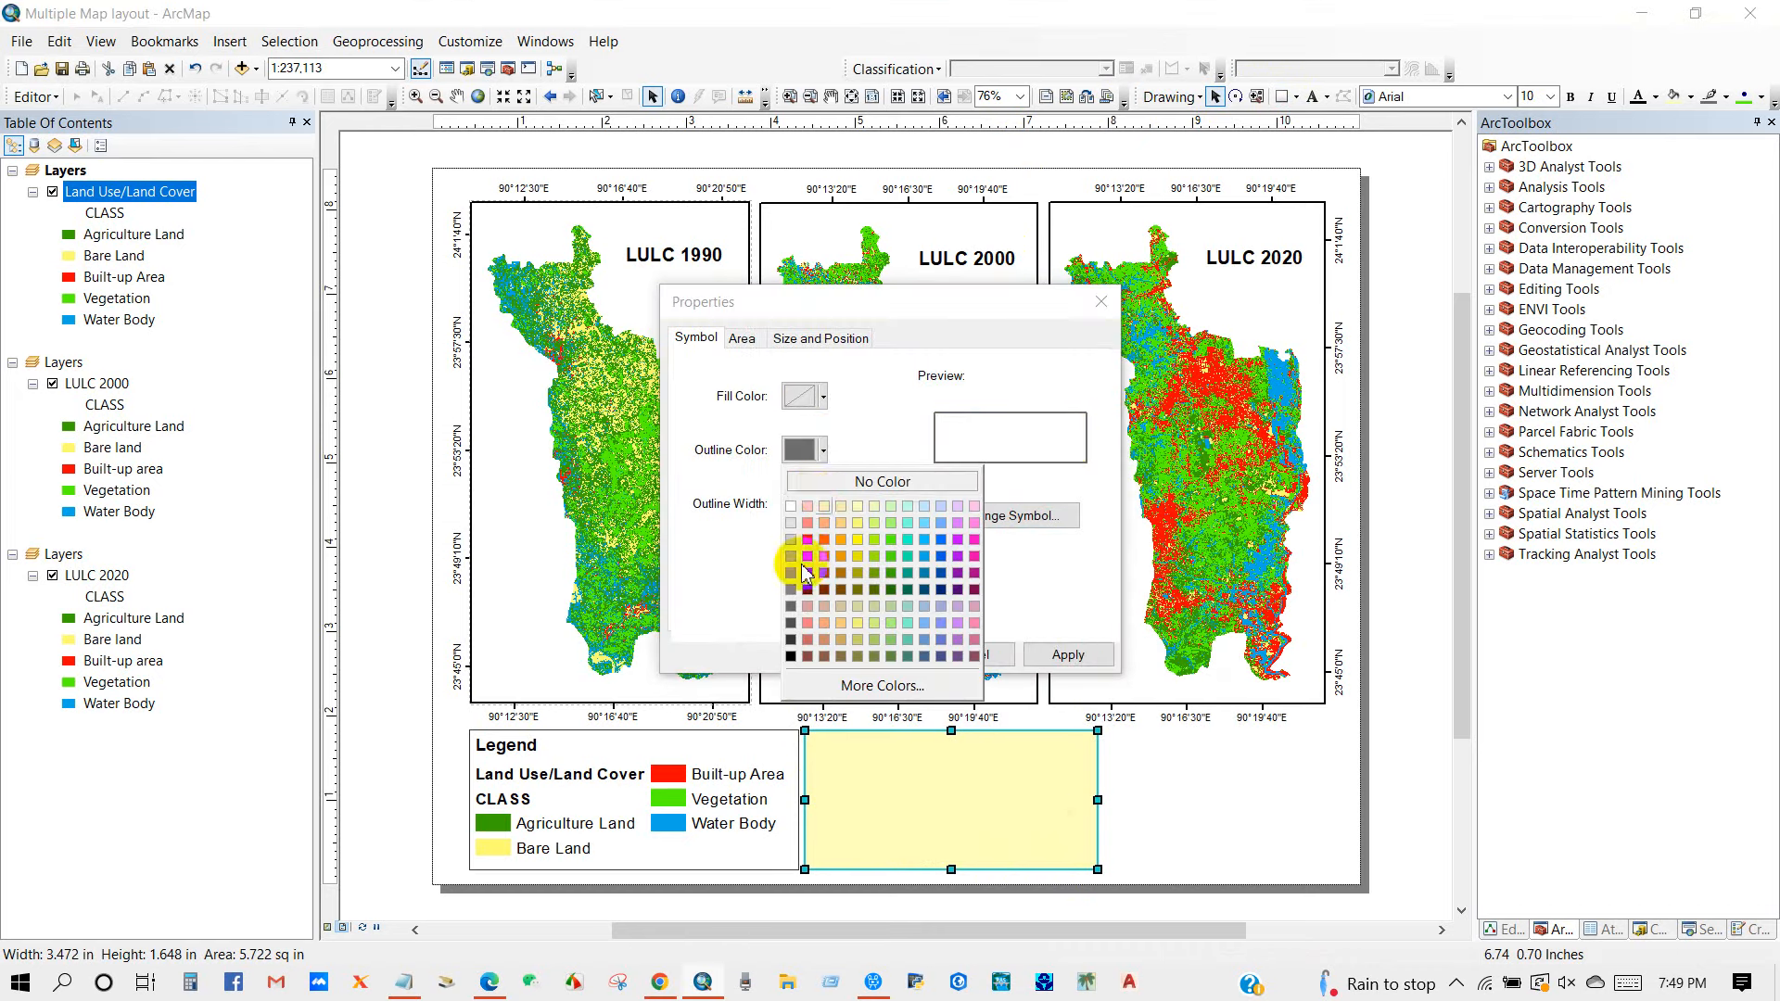
pyautogui.click(790, 638)
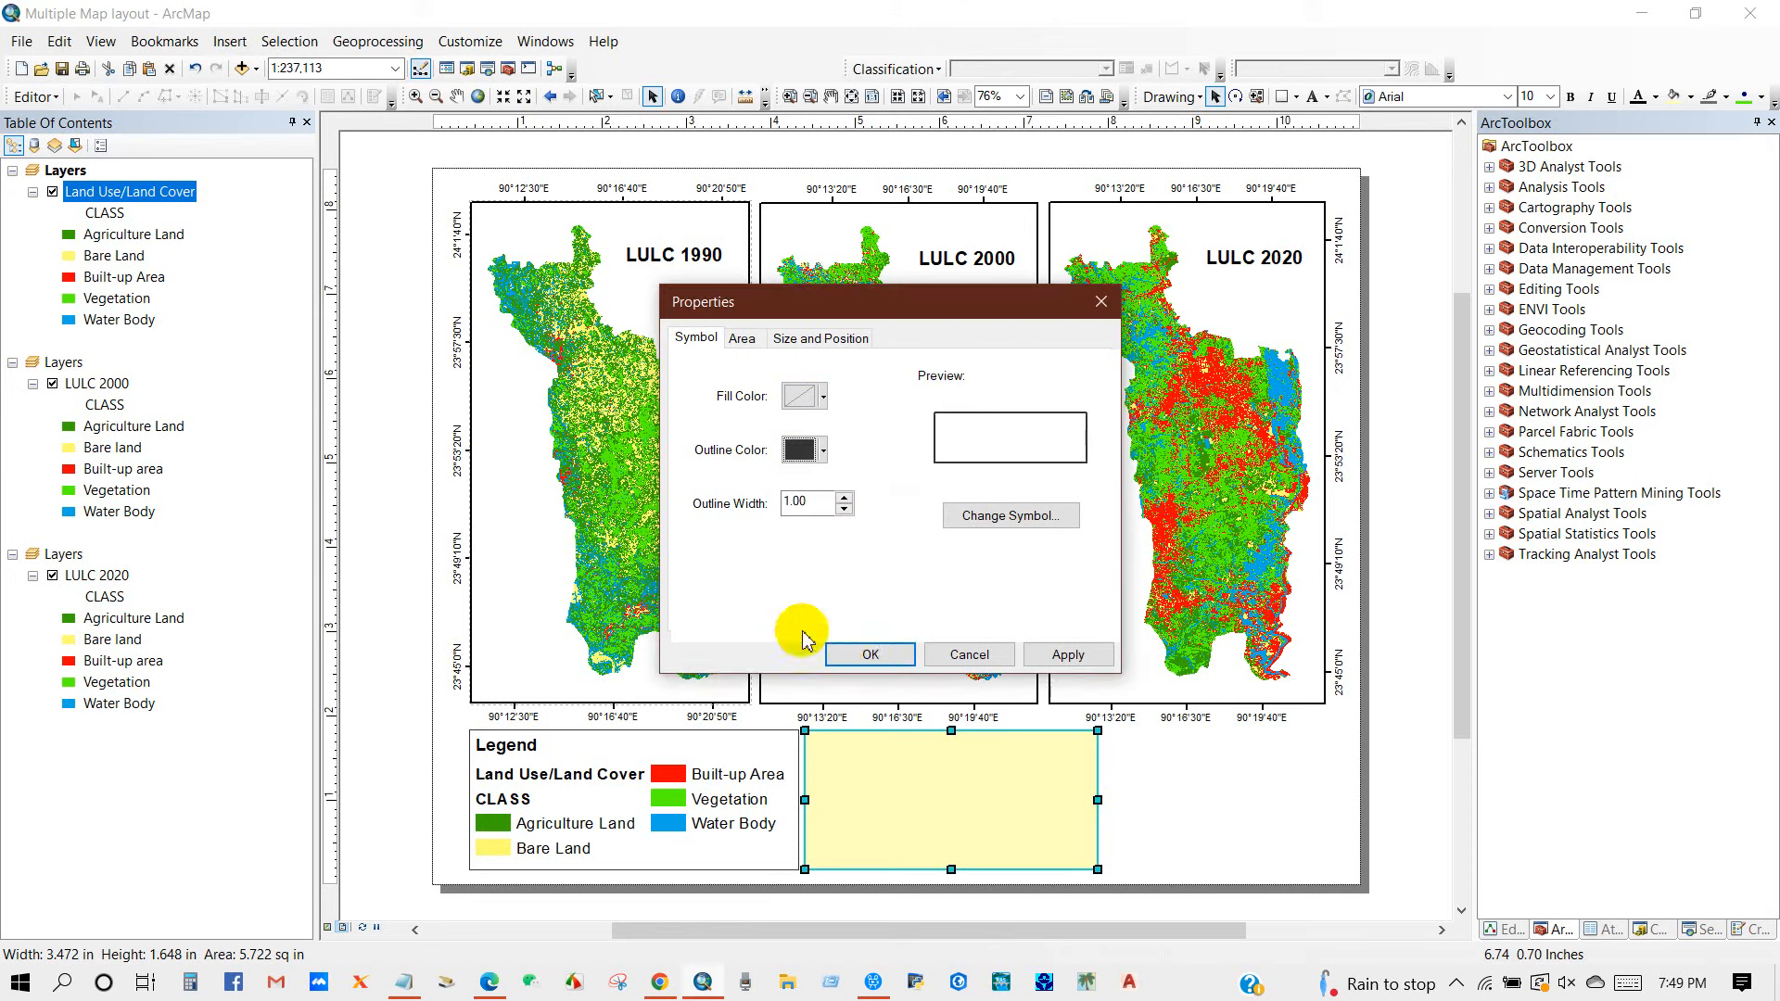
pyautogui.click(869, 655)
pyautogui.click(1147, 777)
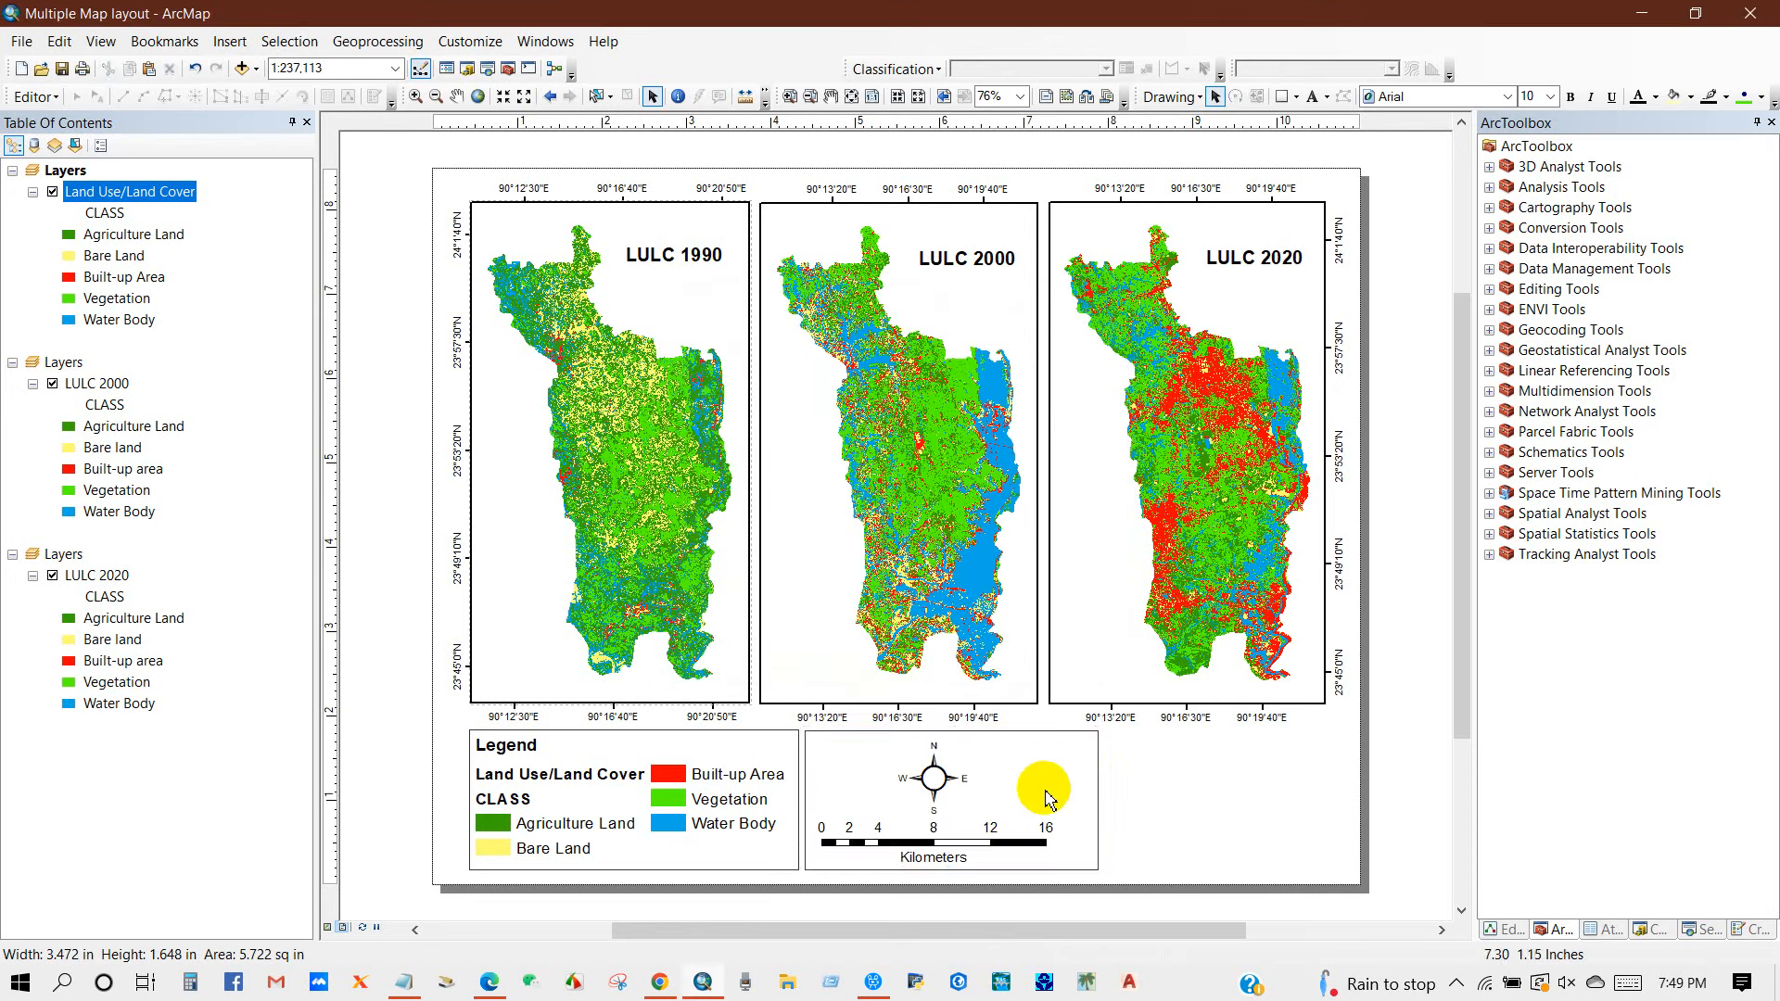
# - Draw a rectangle about 2.6 by 1.64 in below the LULC 2020 map, with no fill and a near-black outline
pyautogui.click(1282, 97)
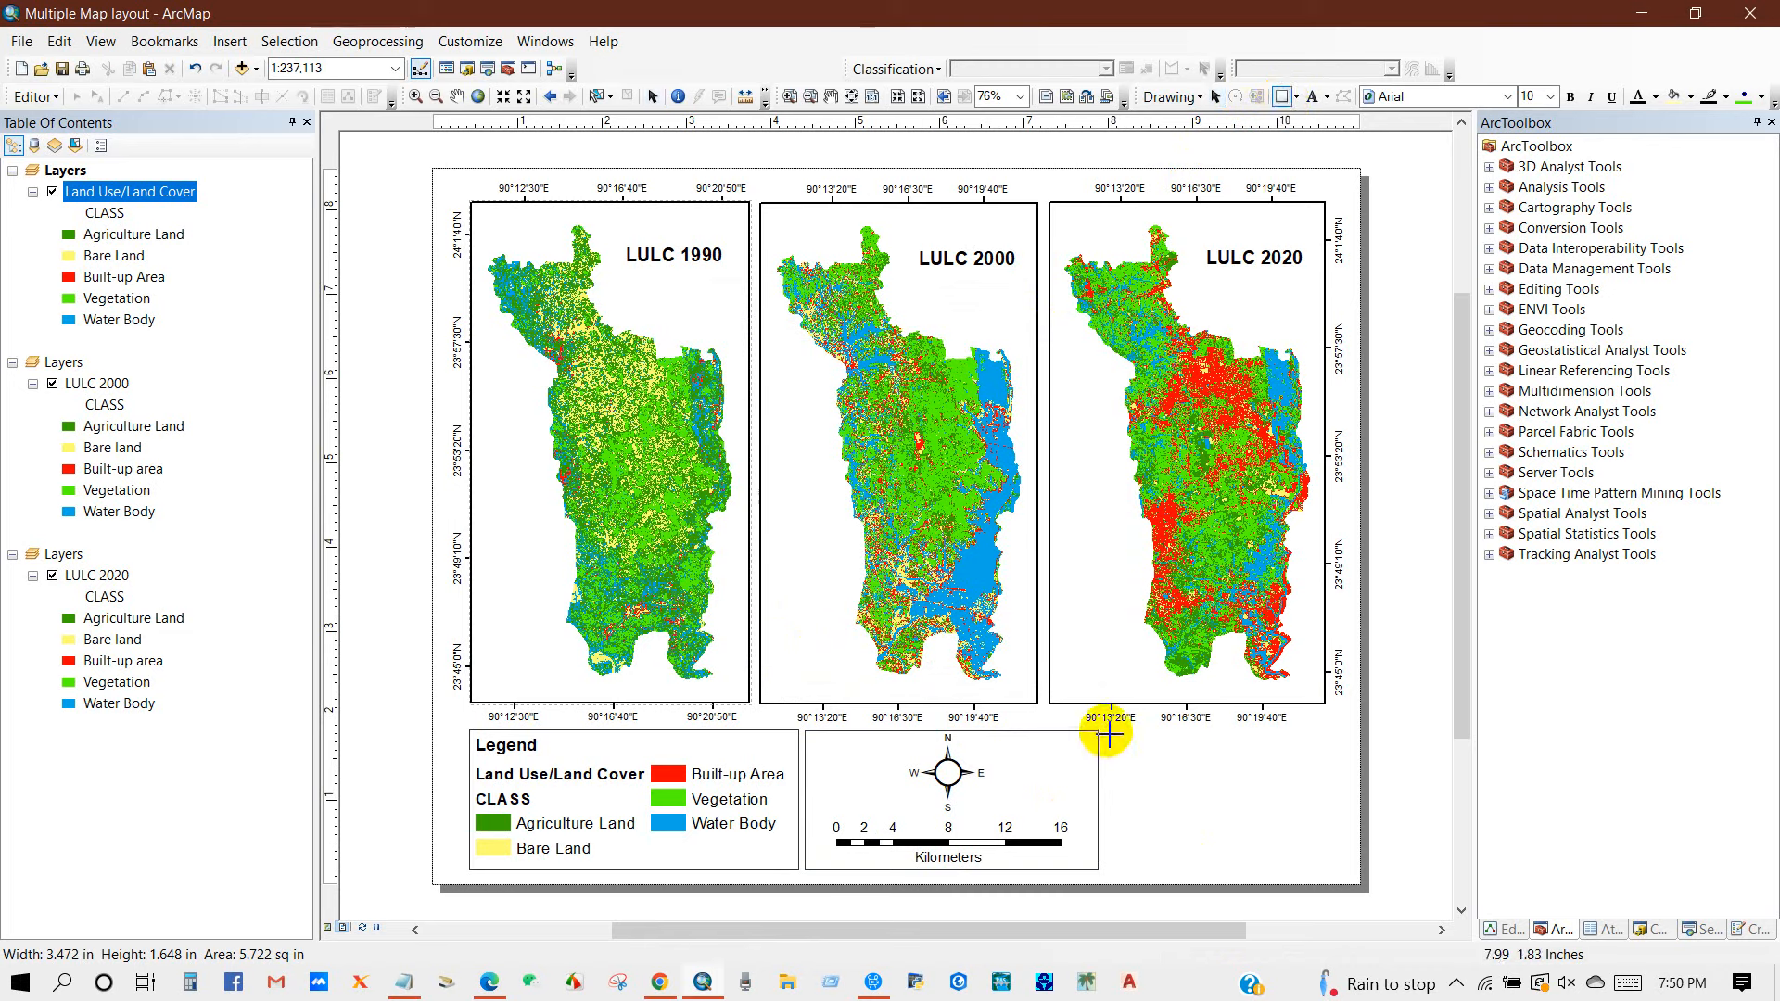
pyautogui.moveTo(1105, 735)
pyautogui.mouseDown()
pyautogui.moveTo(1128, 794)
pyautogui.moveTo(1324, 869)
pyautogui.mouseUp()
pyautogui.rightClick(1234, 817)
pyautogui.click(1291, 813)
pyautogui.click(803, 397)
pyautogui.click(807, 423)
pyautogui.click(804, 452)
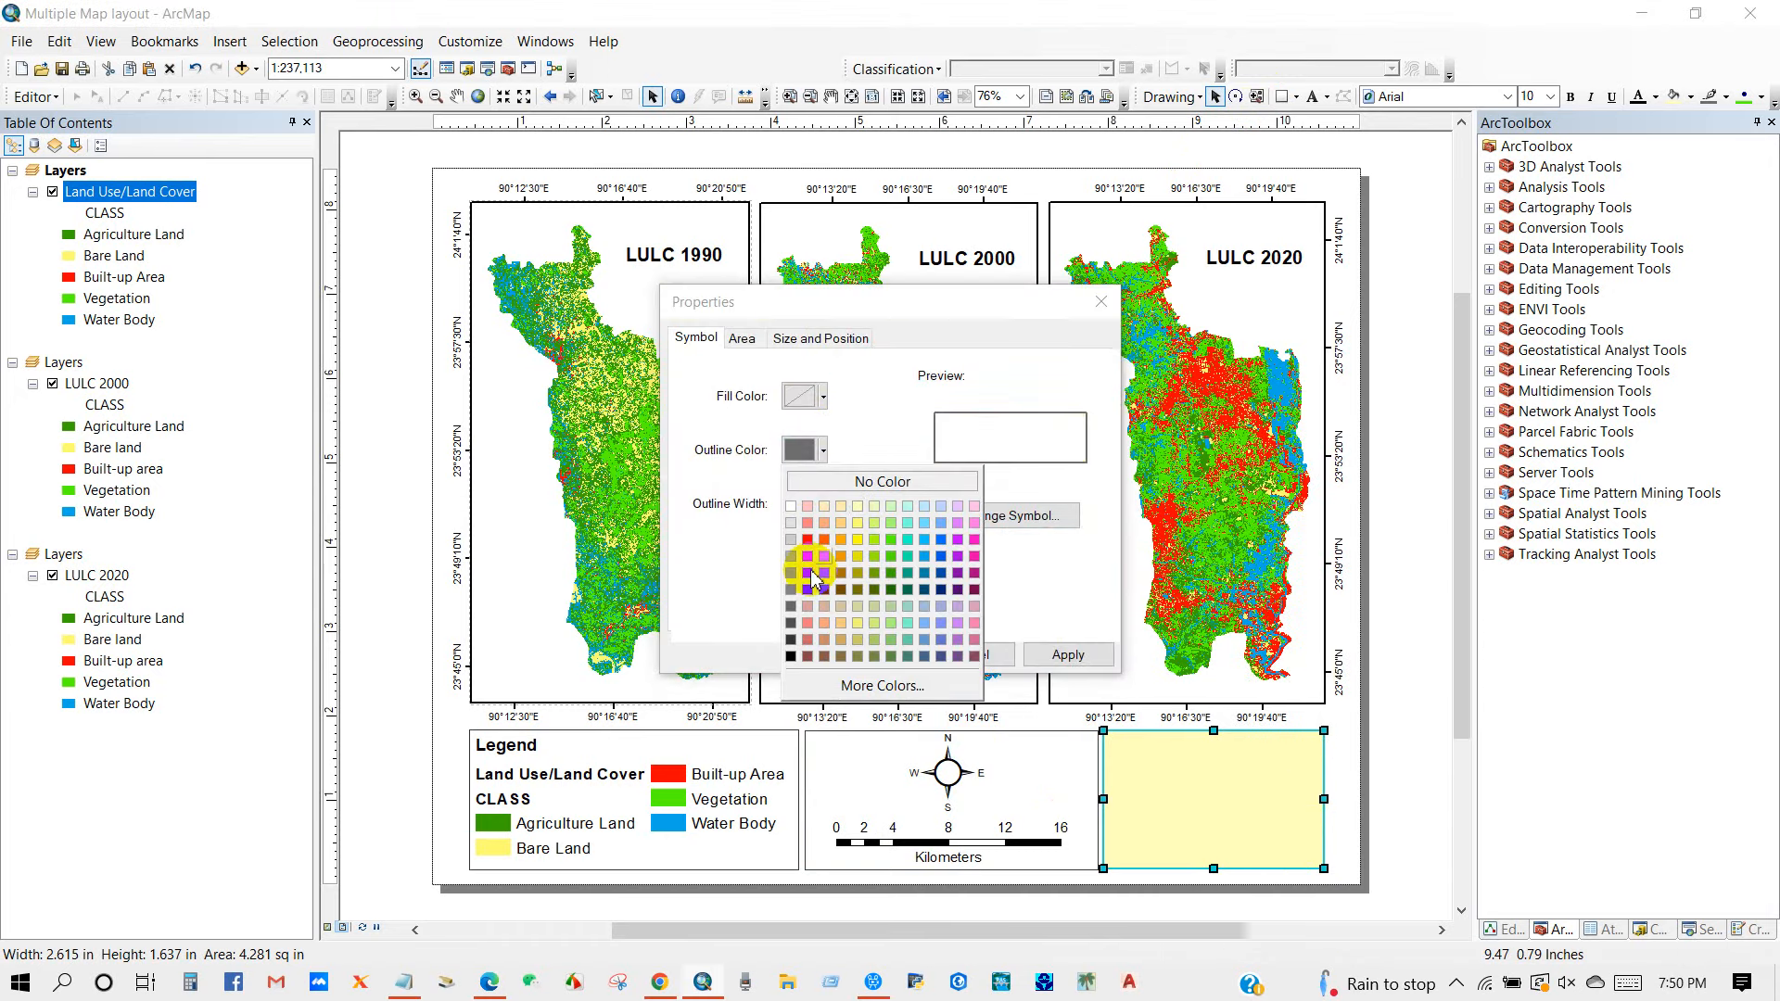
pyautogui.click(794, 640)
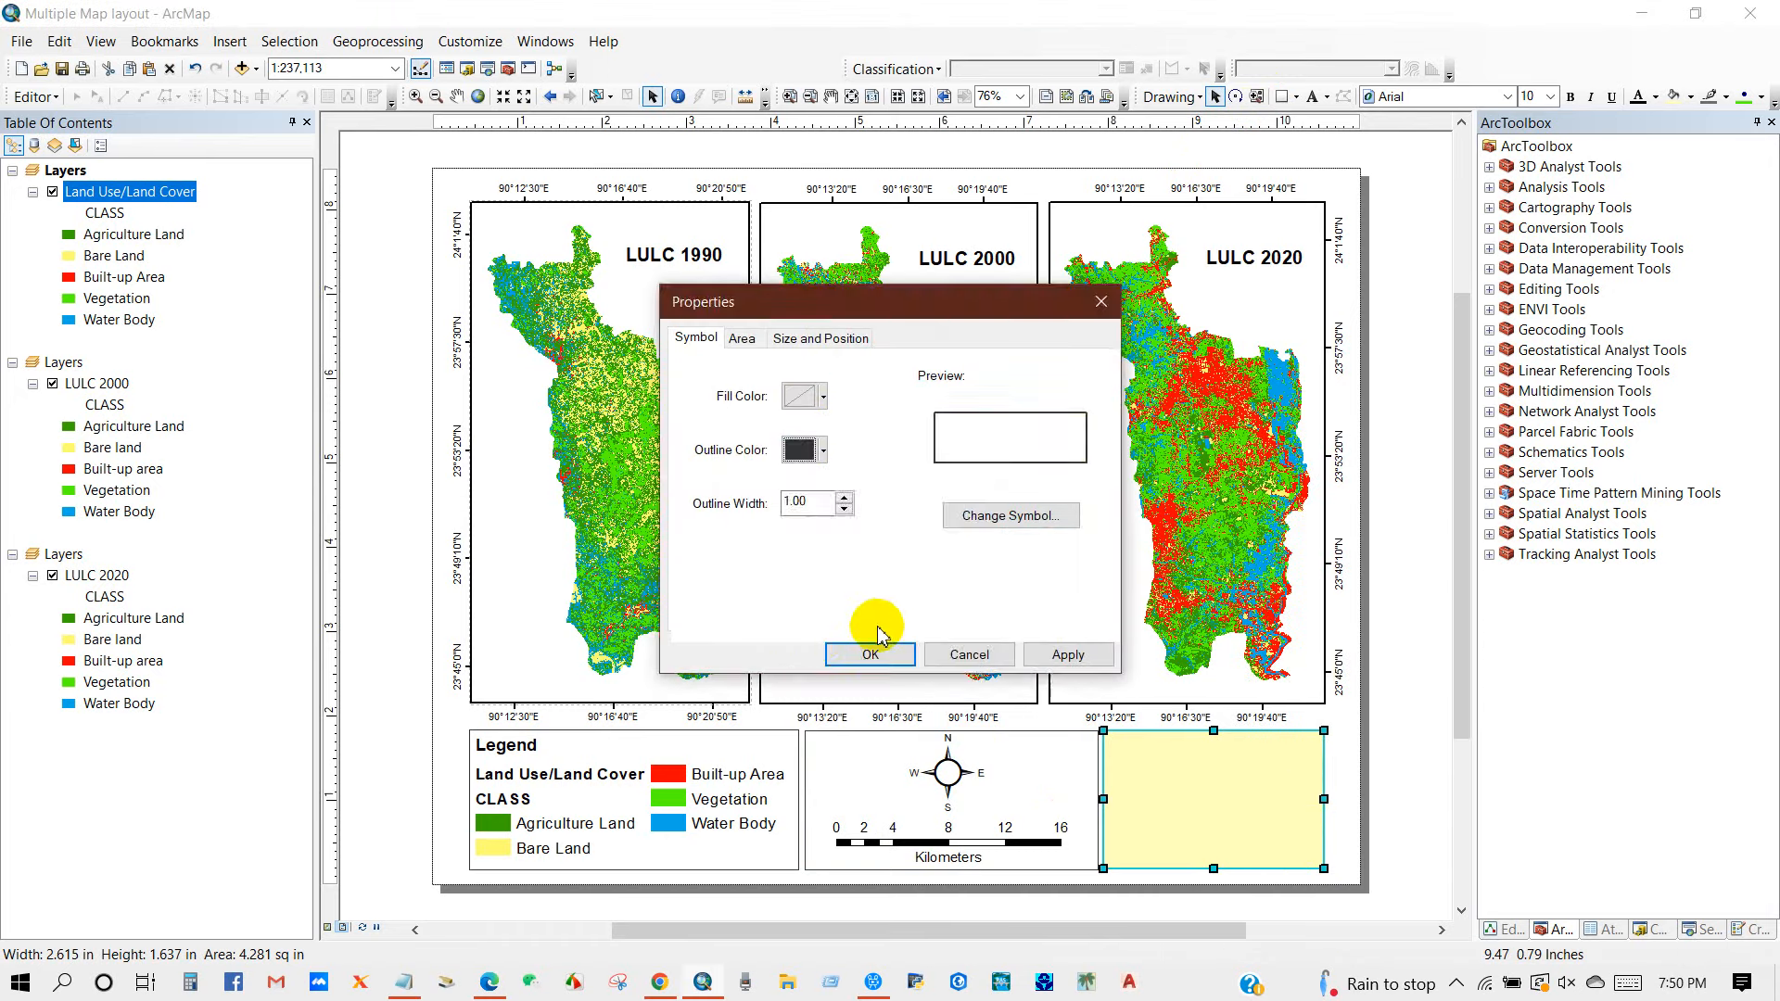
pyautogui.click(874, 651)
pyautogui.click(1220, 779)
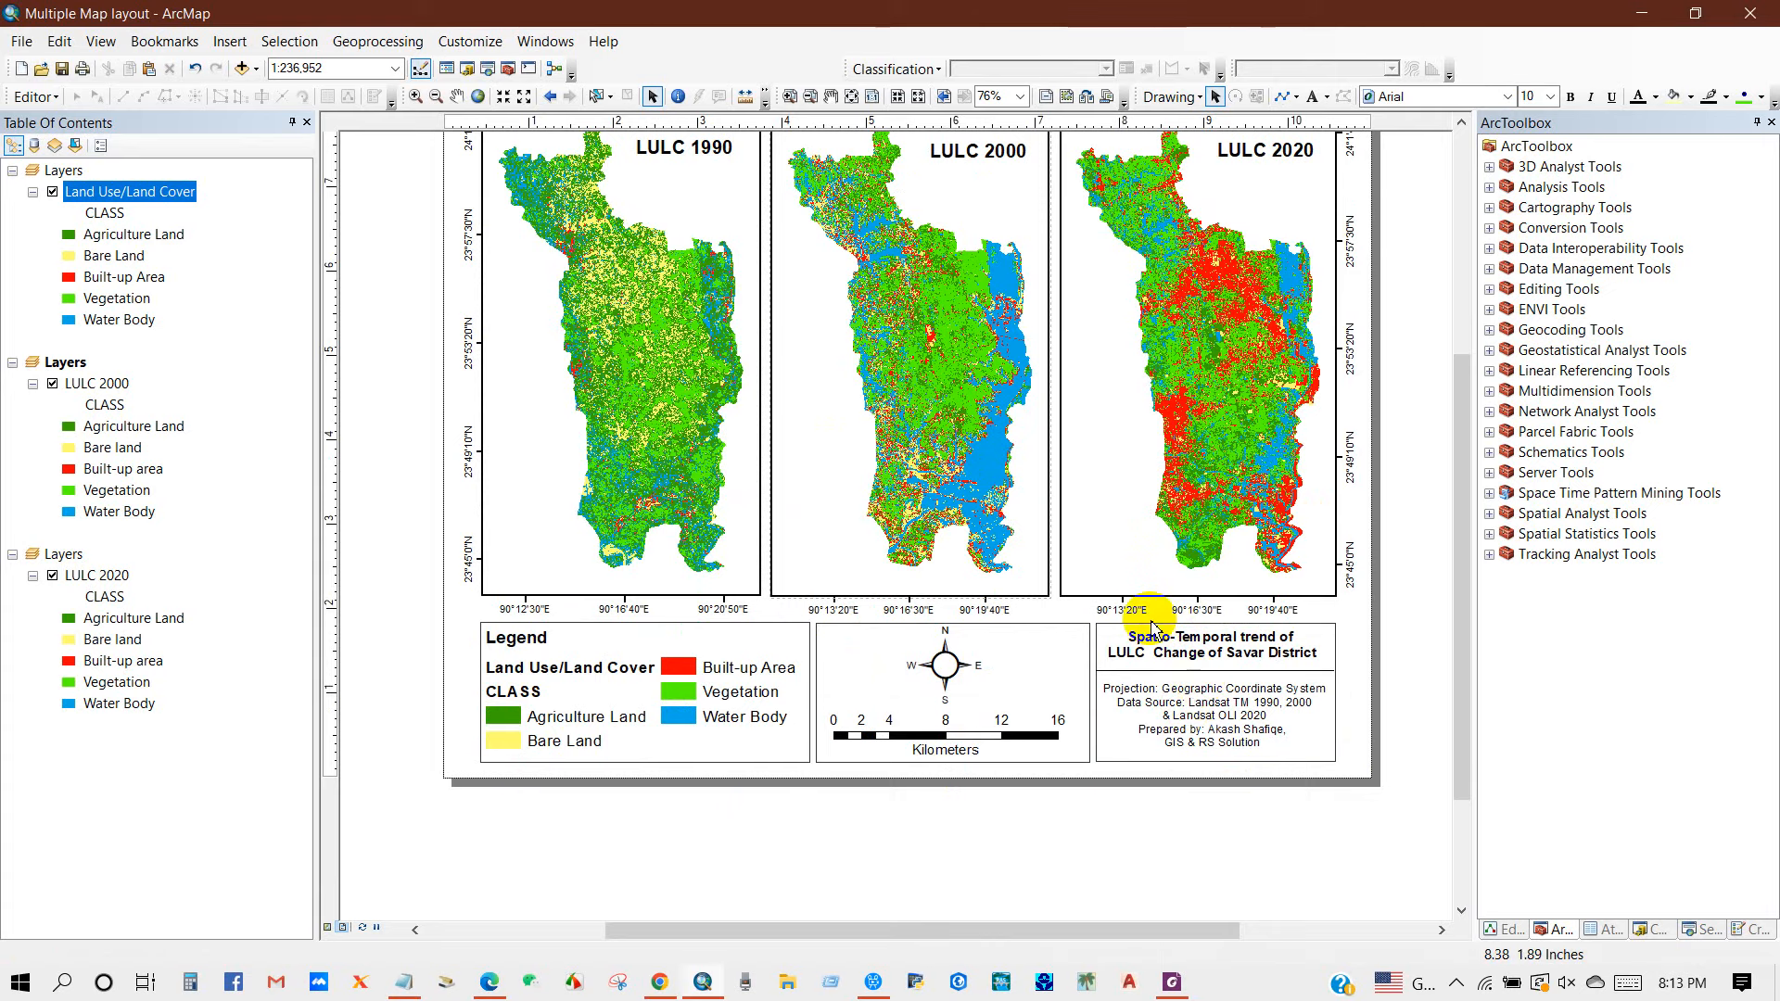
pyautogui.moveTo(1462, 719); pyautogui.dragTo(1458, 541)
pyautogui.scroll(-2, 1225, 549)
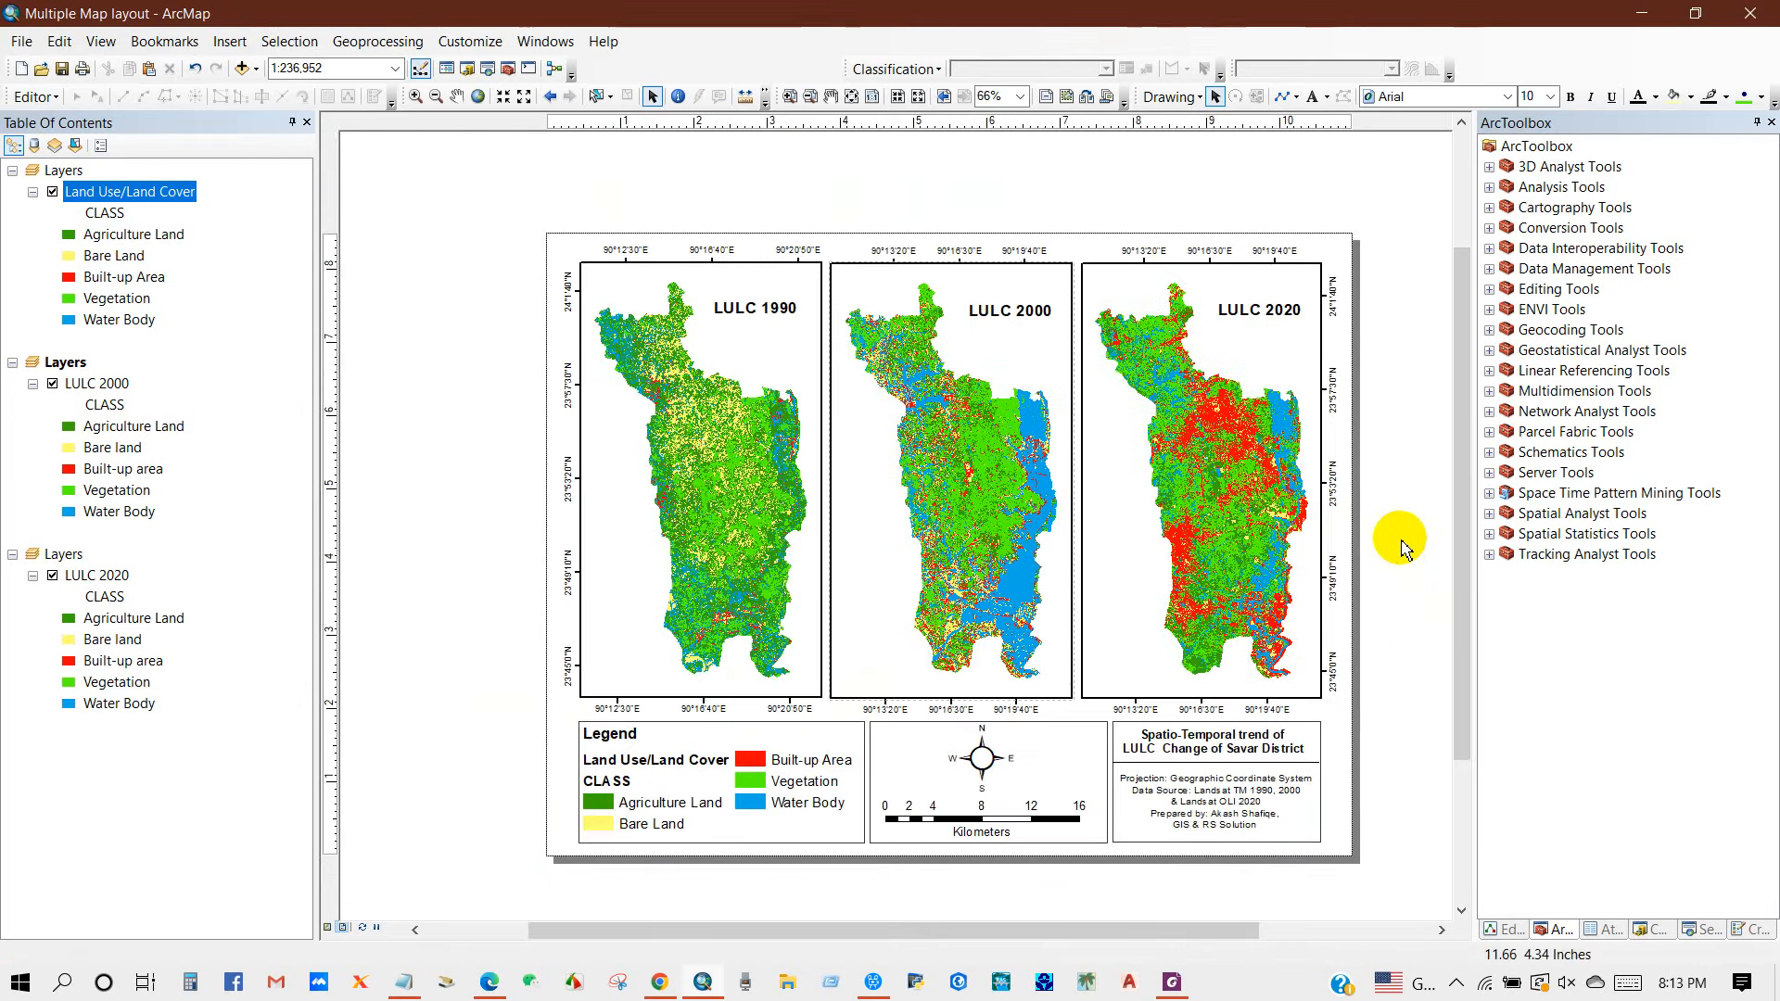
pyautogui.scroll(1, 1423, 605)
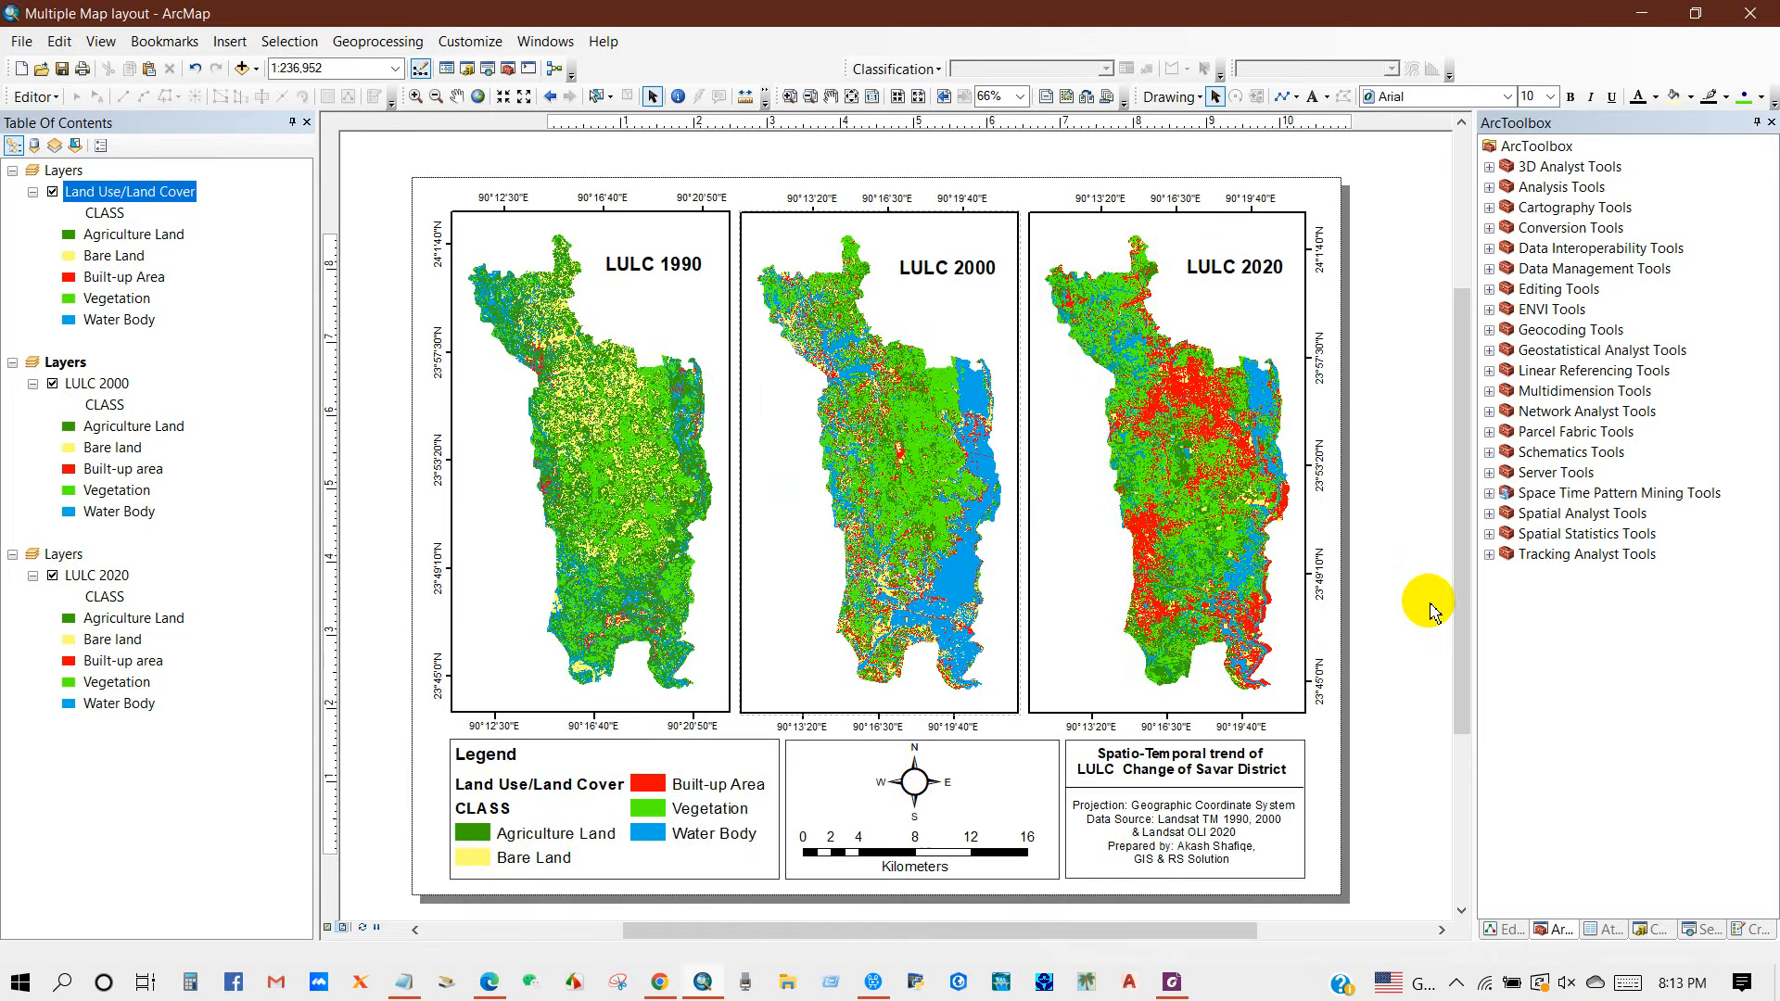
pyautogui.moveTo(1461, 543); pyautogui.dragTo(1463, 556)
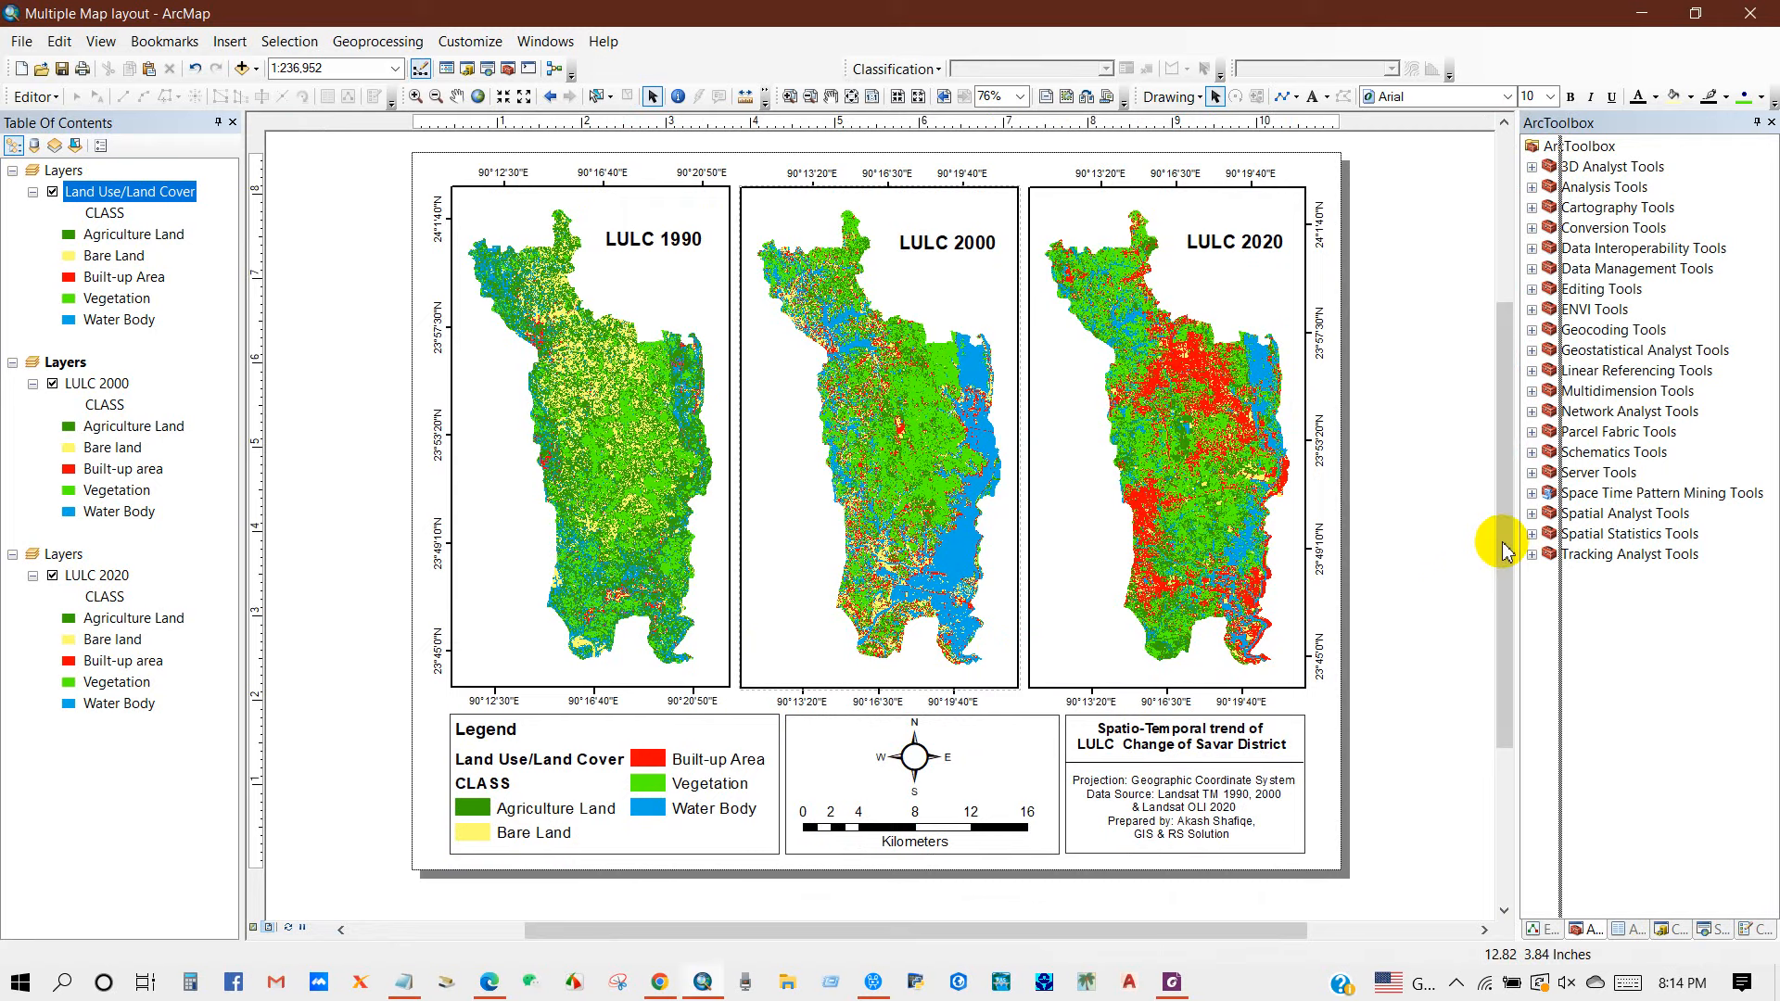
pyautogui.moveTo(1504, 542); pyautogui.dragTo(1505, 543)
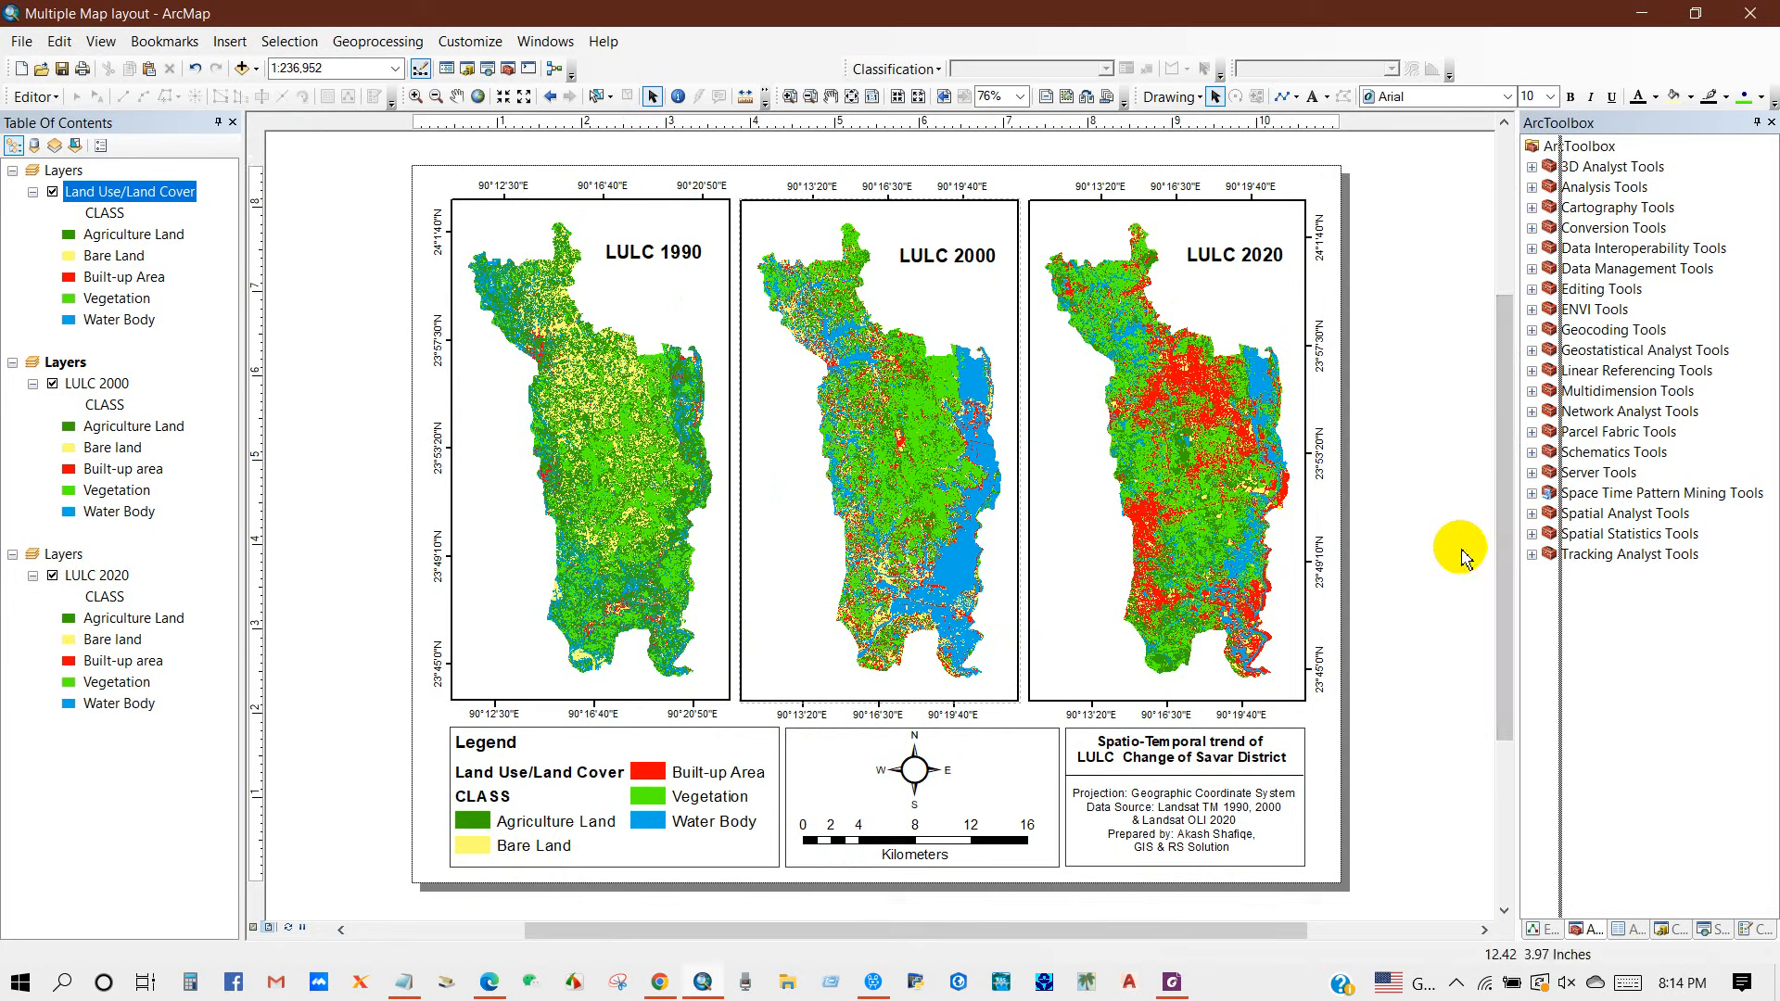